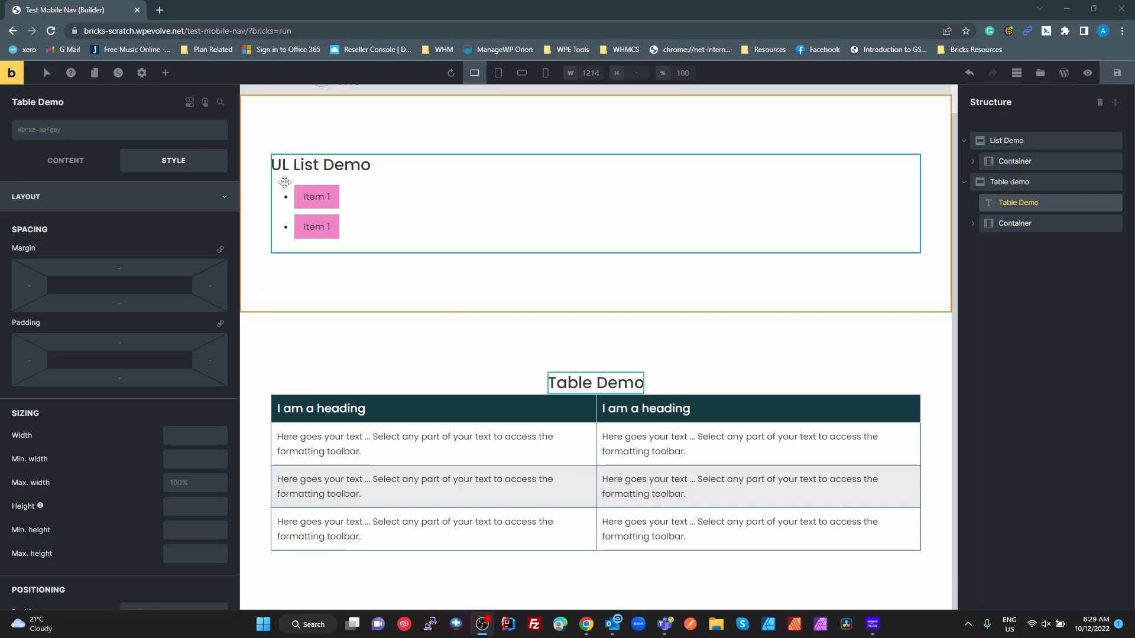
- Save the list and table demo page and switch to the full-width preview
left_click(313, 192)
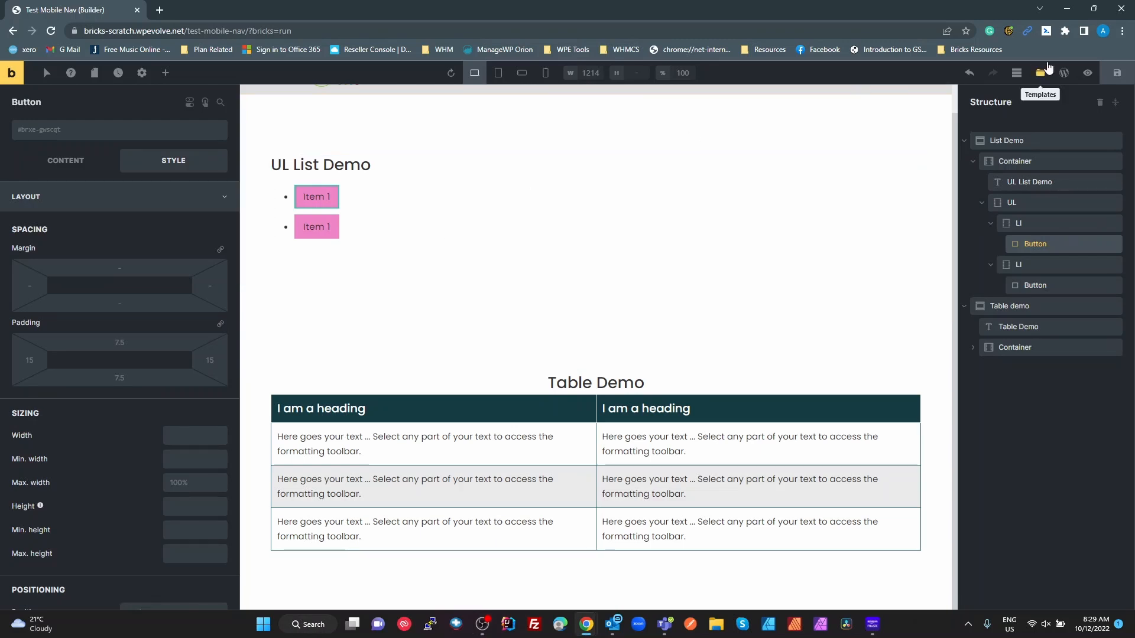
left_click(1116, 77)
left_click(1086, 73)
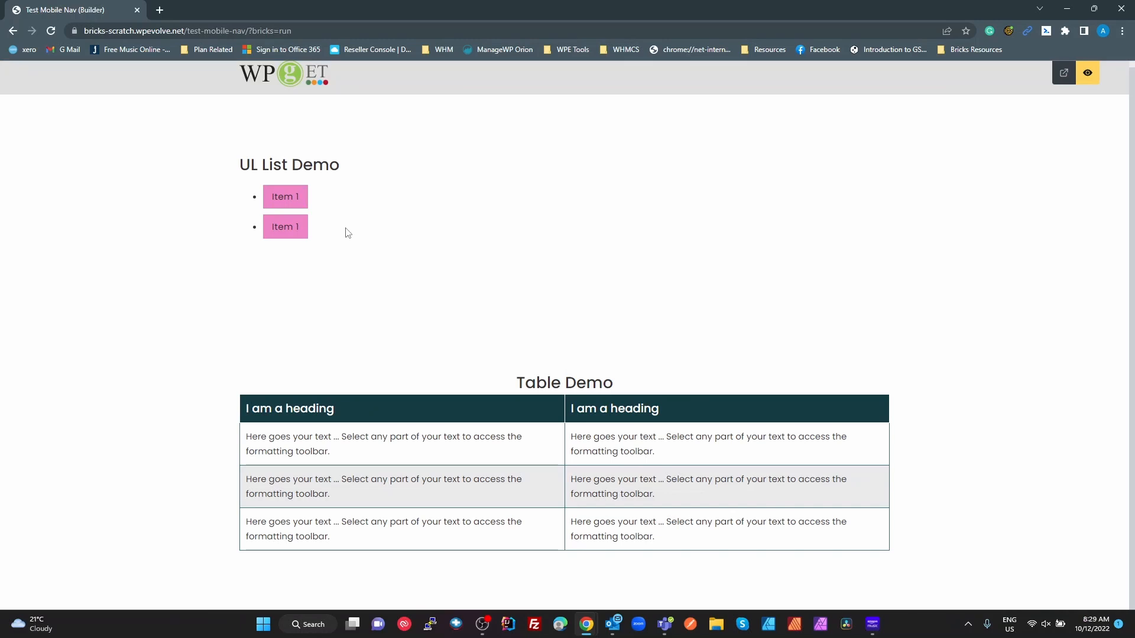
- Open DevTools and inspect the Item 1 button in the builder preview
key("ctrl+shift+i")
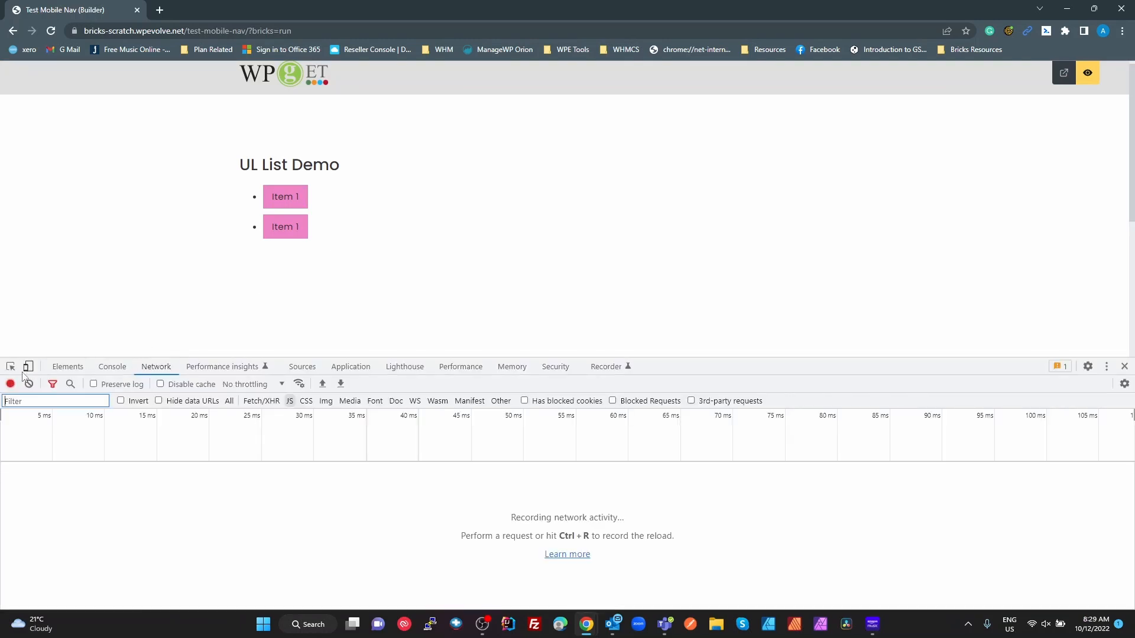
left_click(10, 366)
left_click(297, 199)
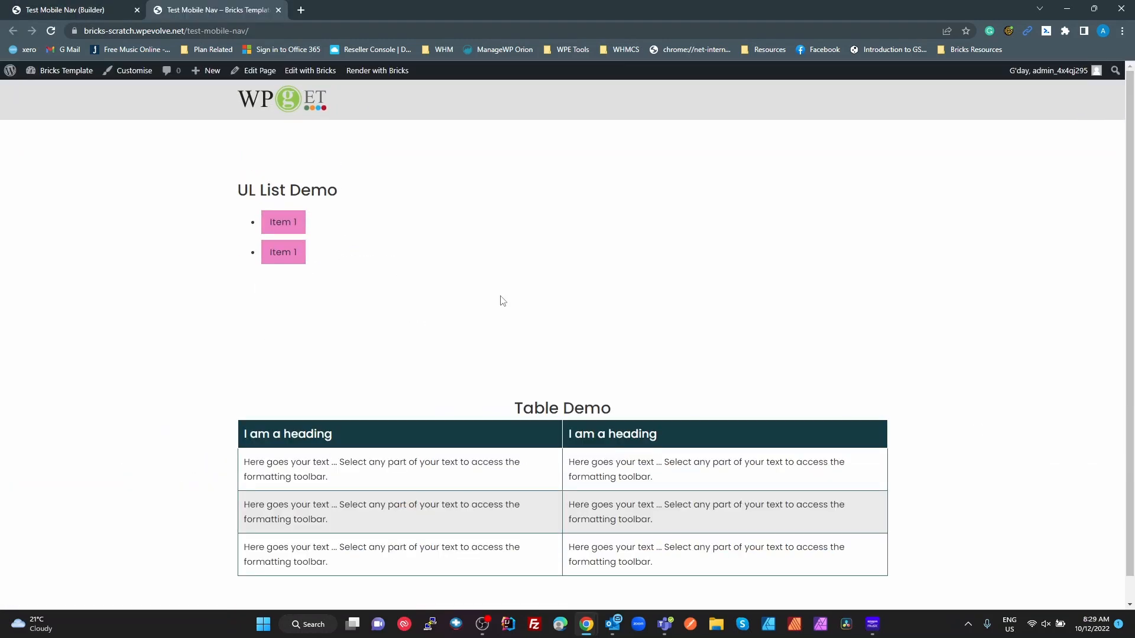
- On the live frontend tab, inspect both list li elements and their Item 1 spans
key("ctrl+shift+i")
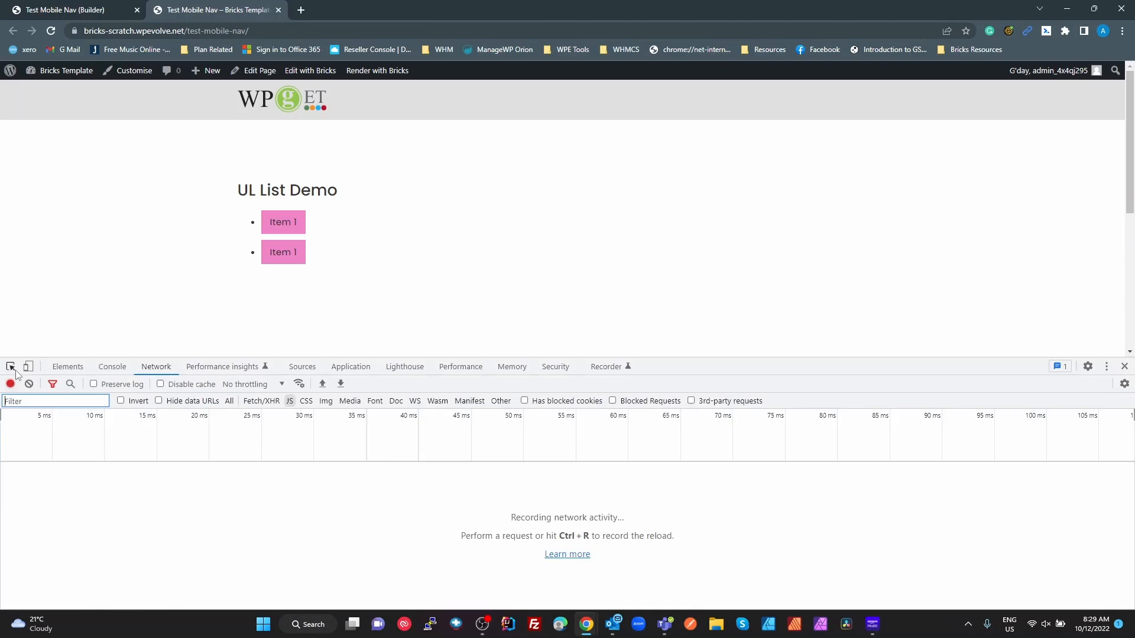
left_click(11, 367)
left_click(293, 222)
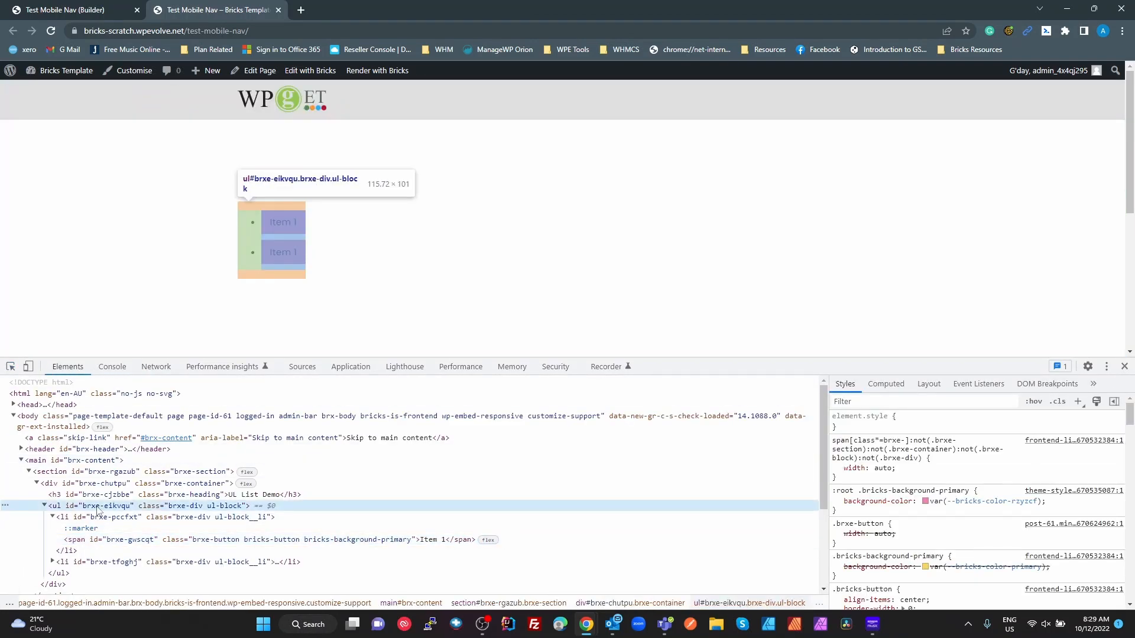
left_click(147, 518)
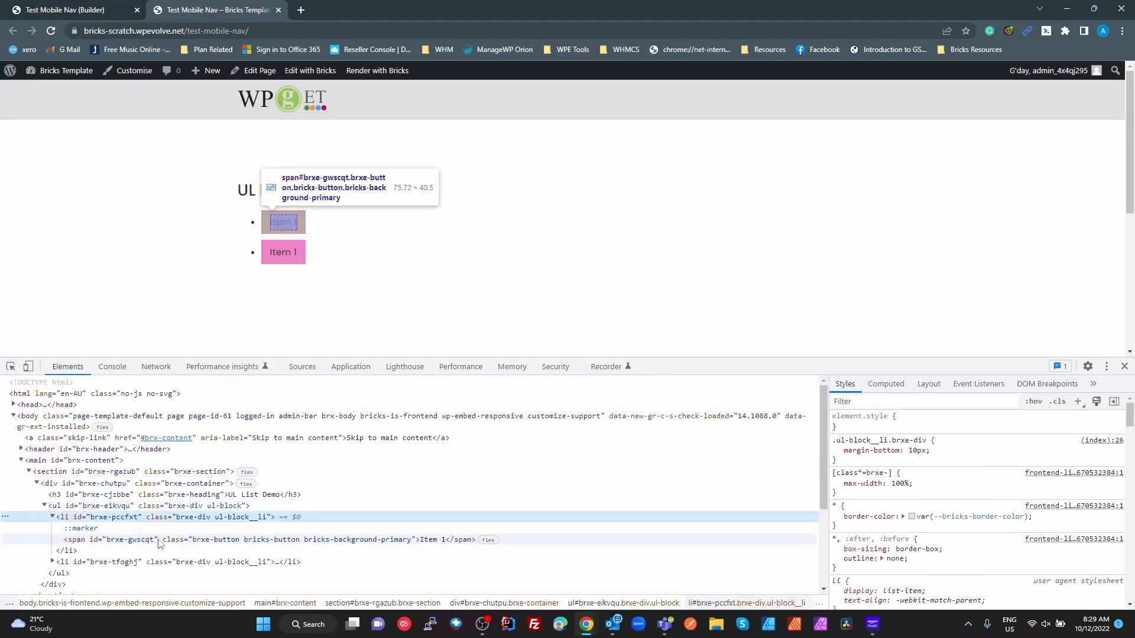
left_click(127, 540)
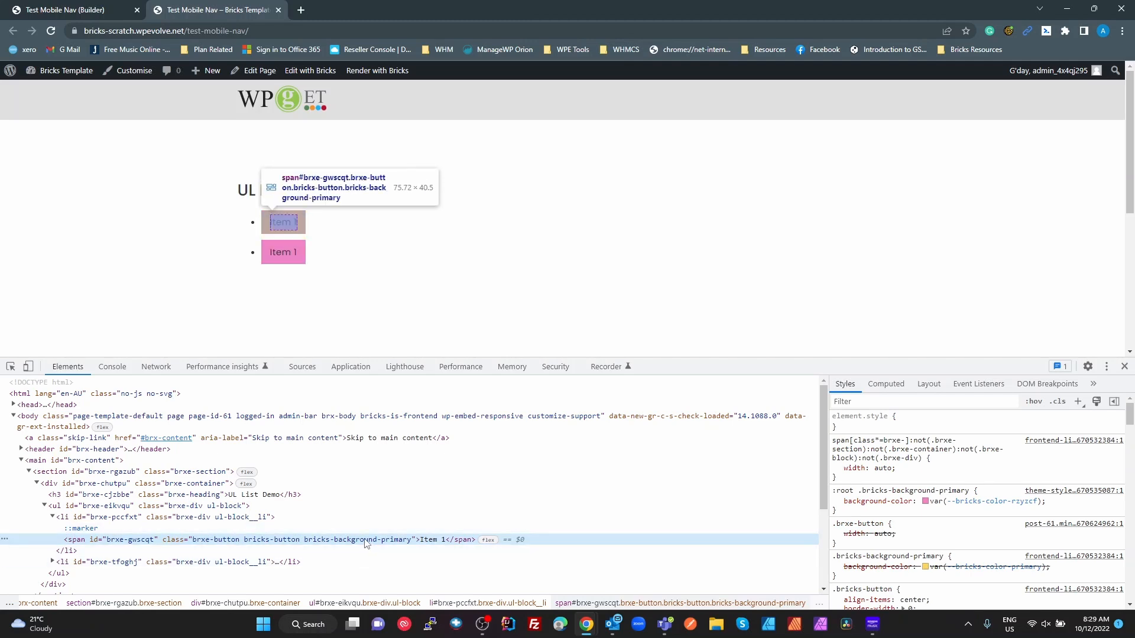
left_click(61, 564)
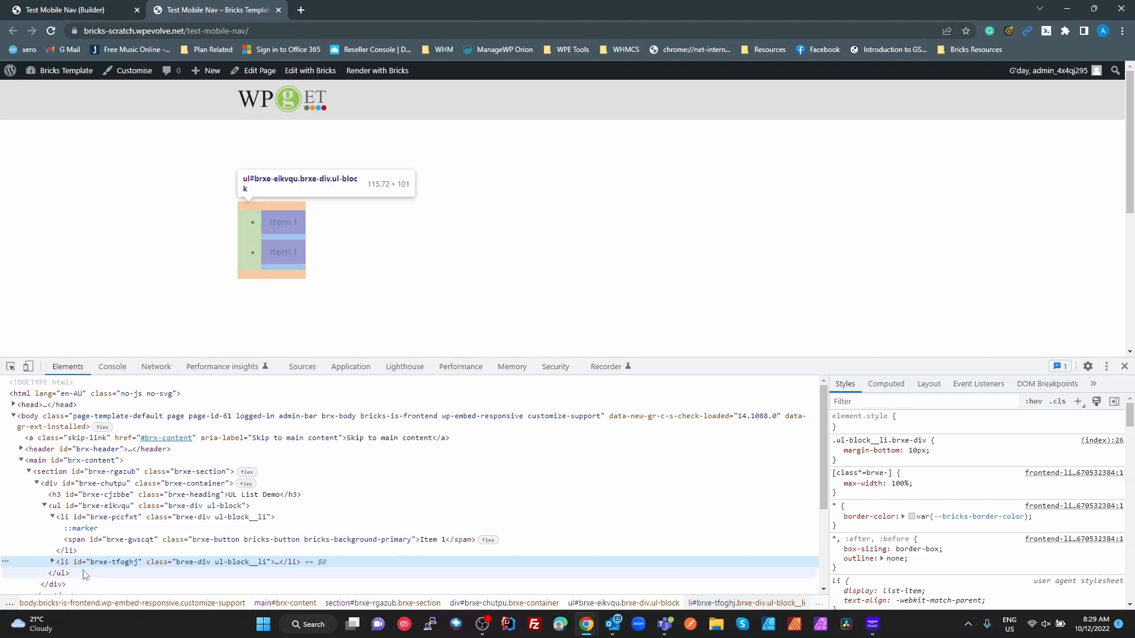
left_click(51, 562)
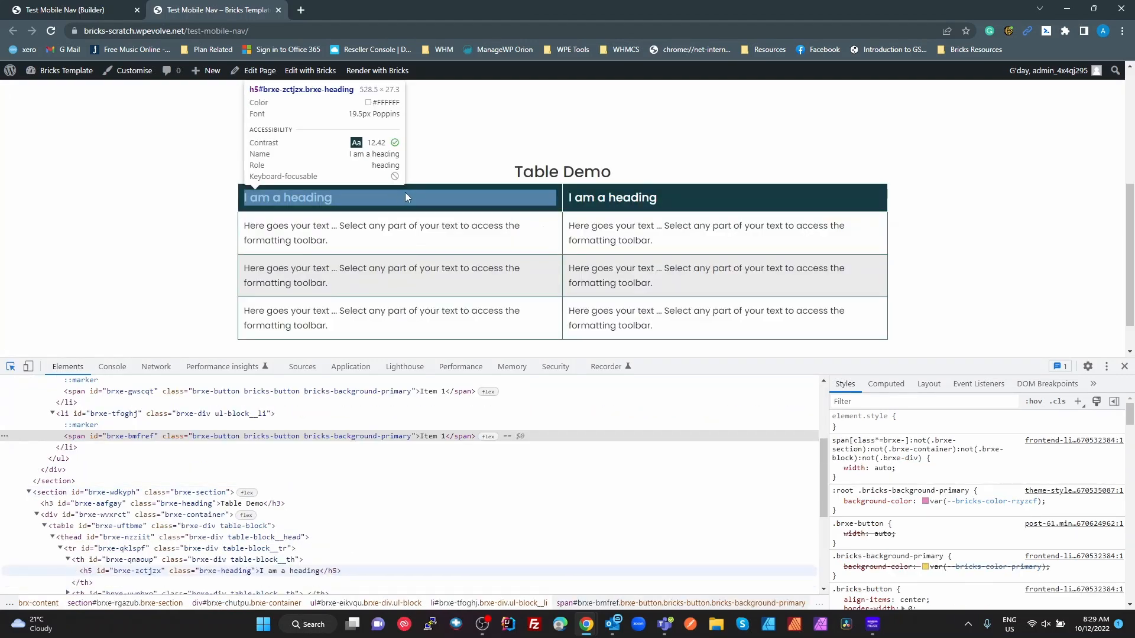
- Inspect the Table Demo's table, thead, th and first tbody row, then close the frontend tab
left_click(406, 194)
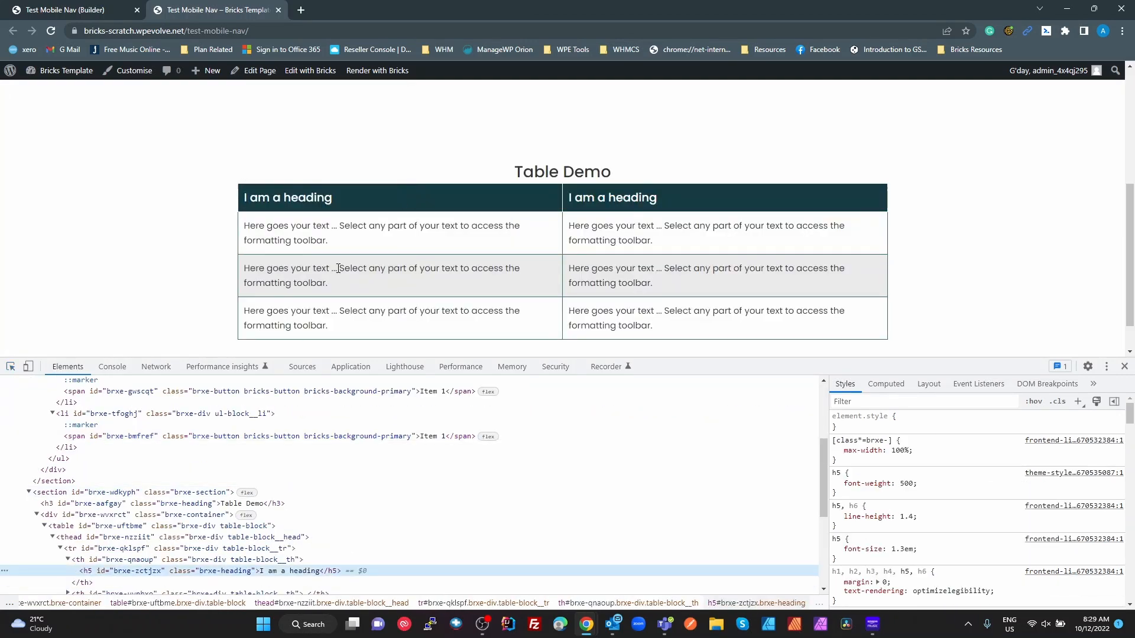
left_click(111, 539)
left_click(96, 526)
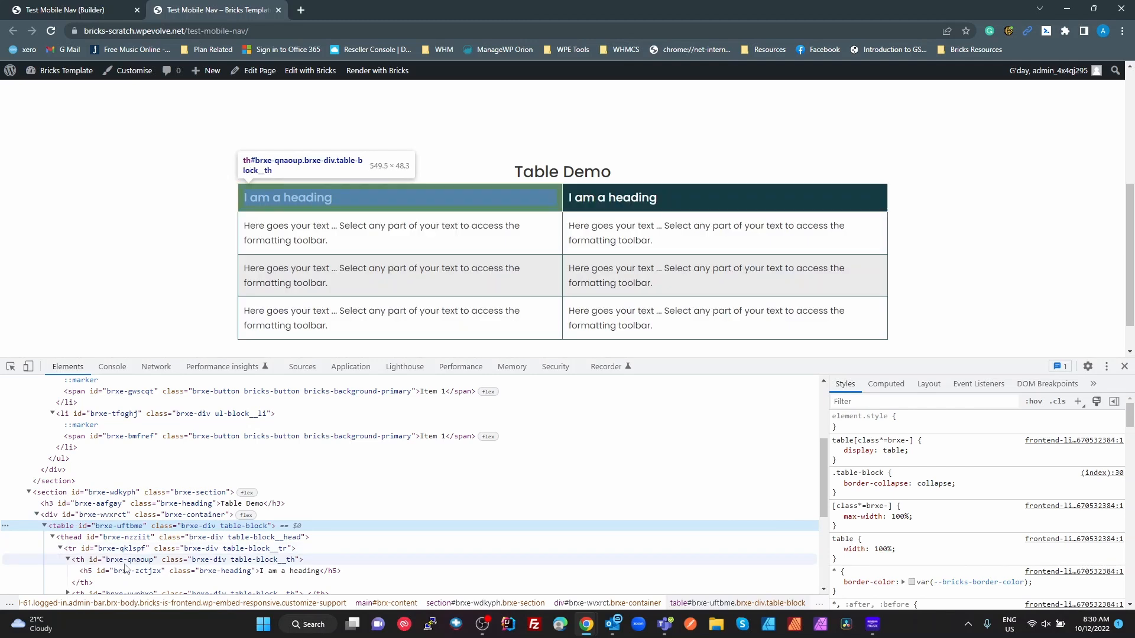
left_click(70, 537)
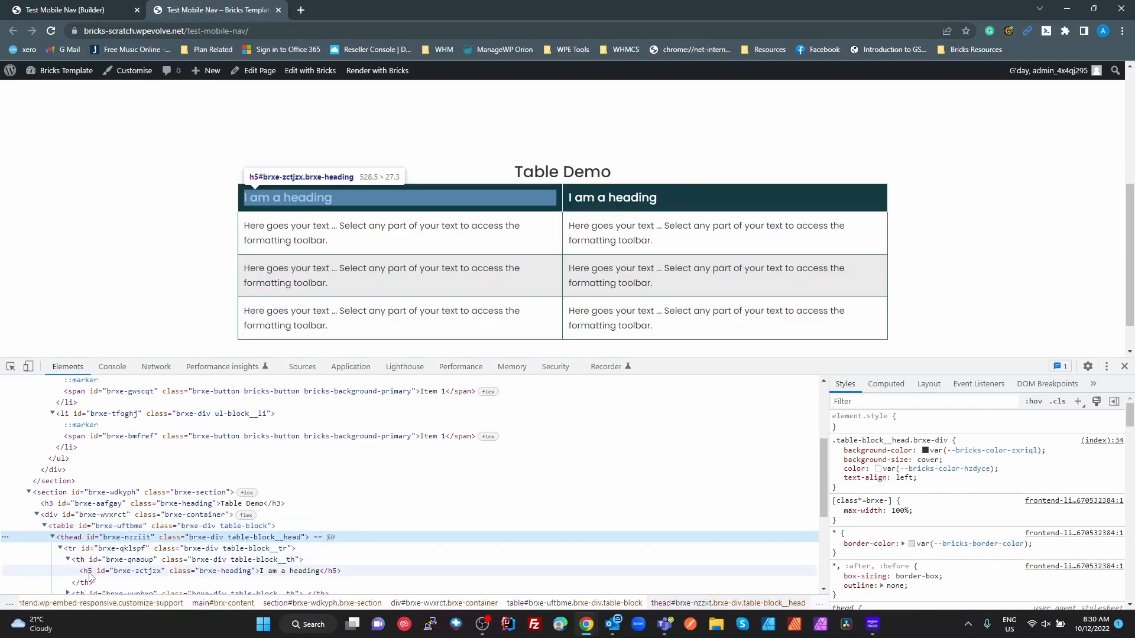
scroll(118, 558, "down", 2)
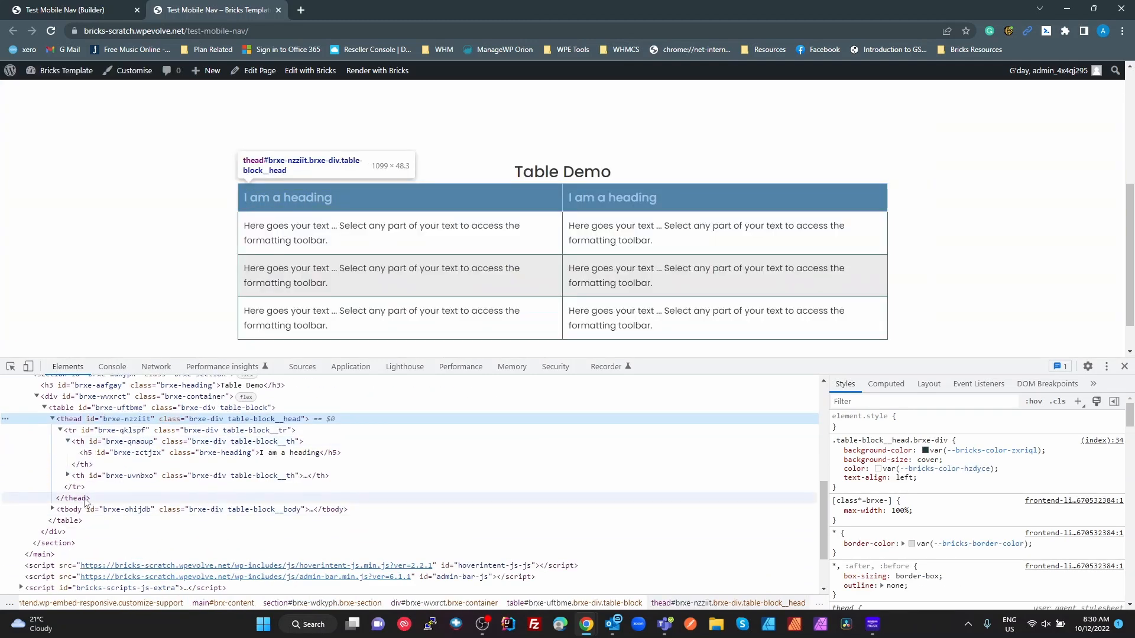
left_click(52, 509)
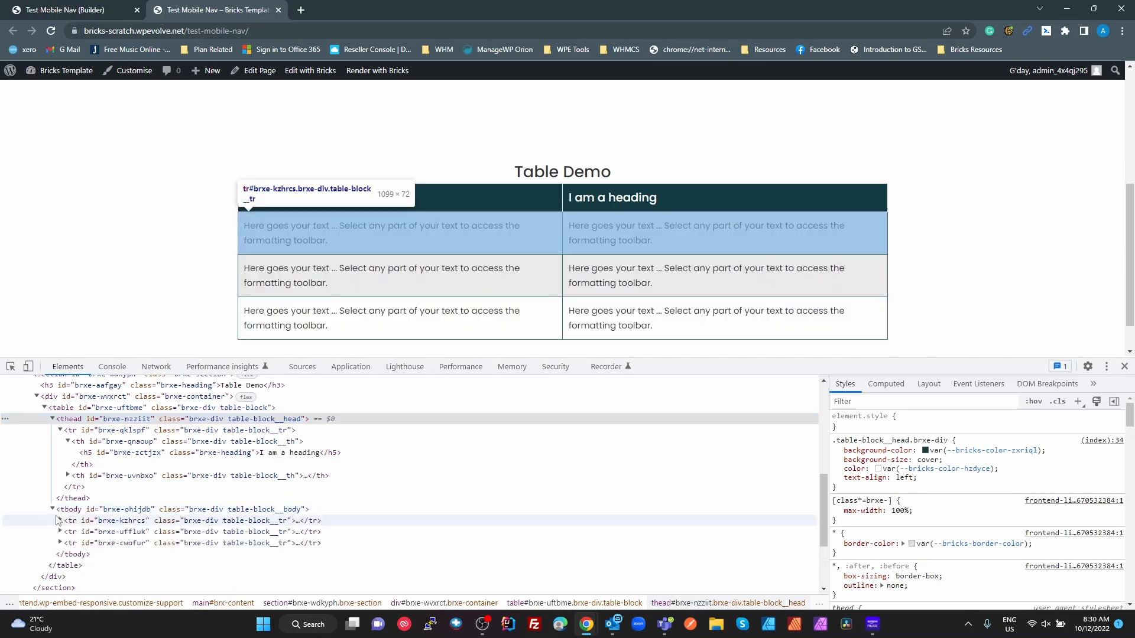
left_click(60, 522)
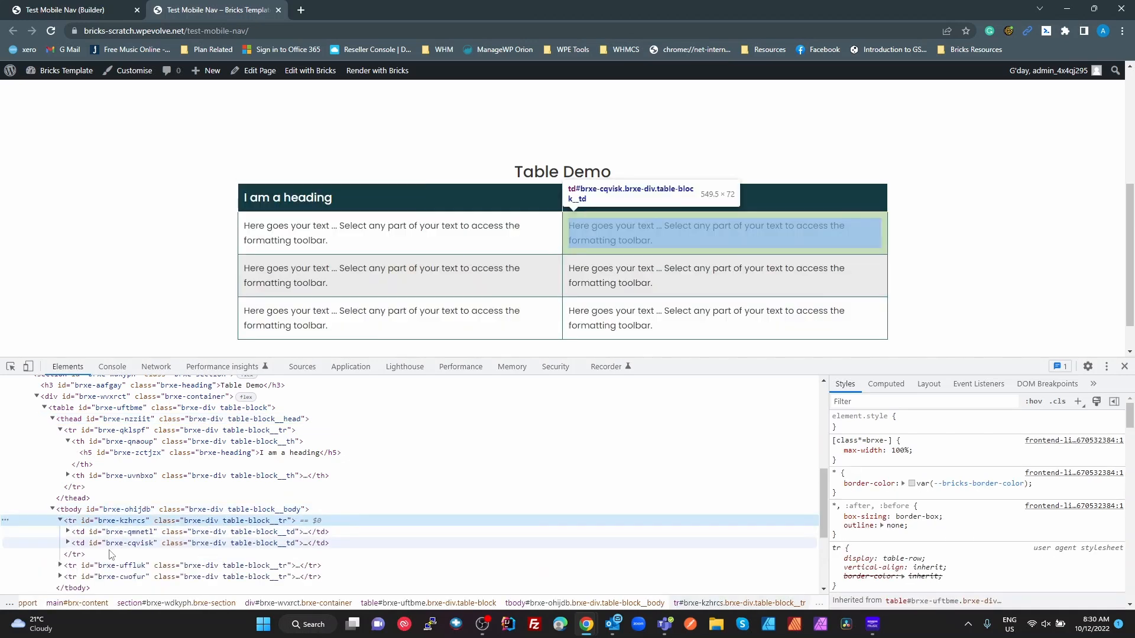
scroll(613, 471, "up", 10)
scroll(613, 471, "down", 10)
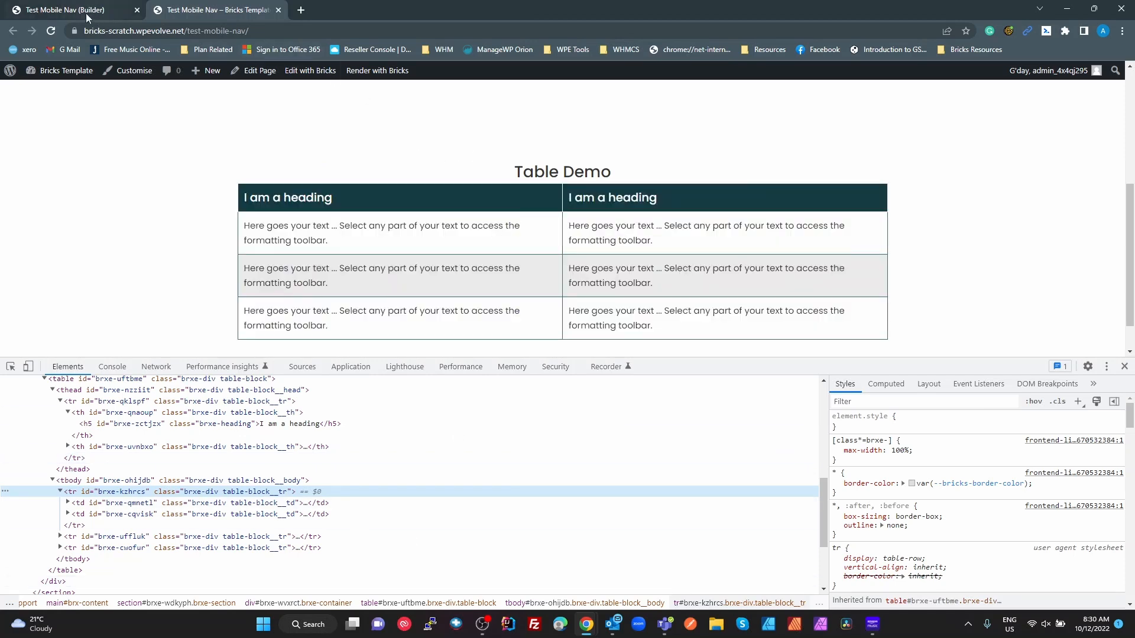
left_click(278, 10)
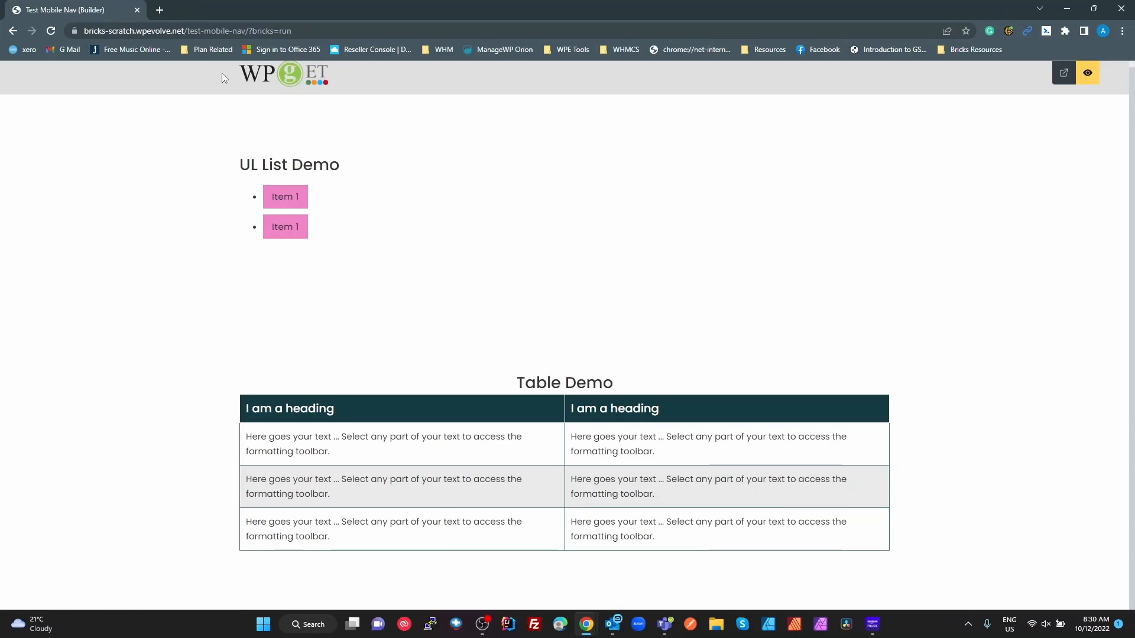
- Leave preview and add a Rich Text element above the Table Demo heading
left_click(1086, 73)
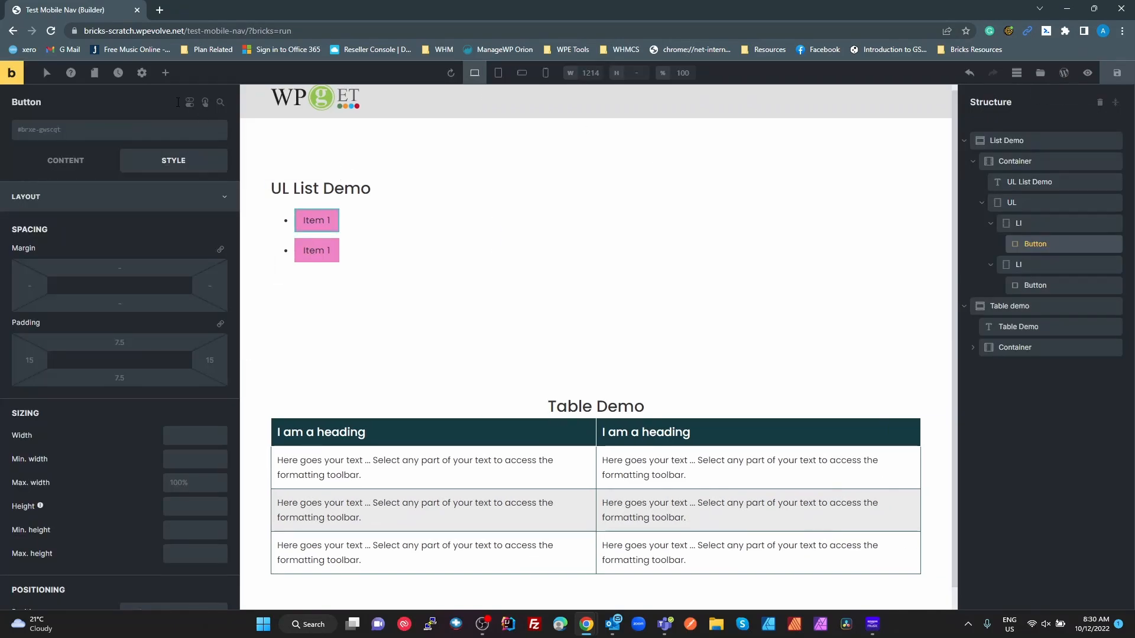
left_click(162, 72)
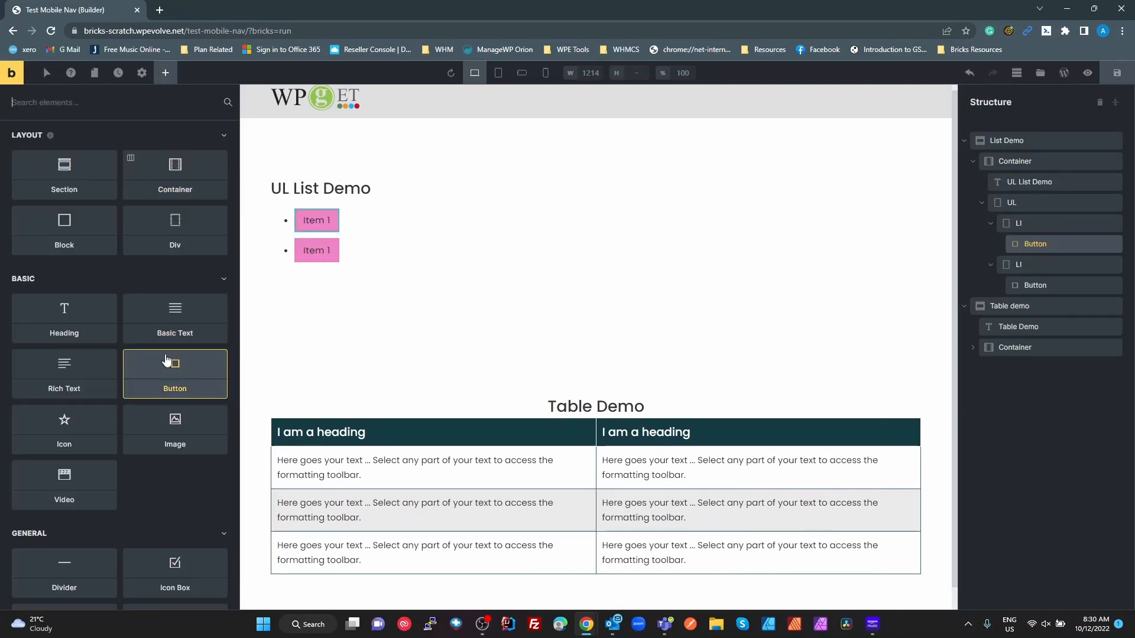
left_click_drag(57, 369, 569, 400)
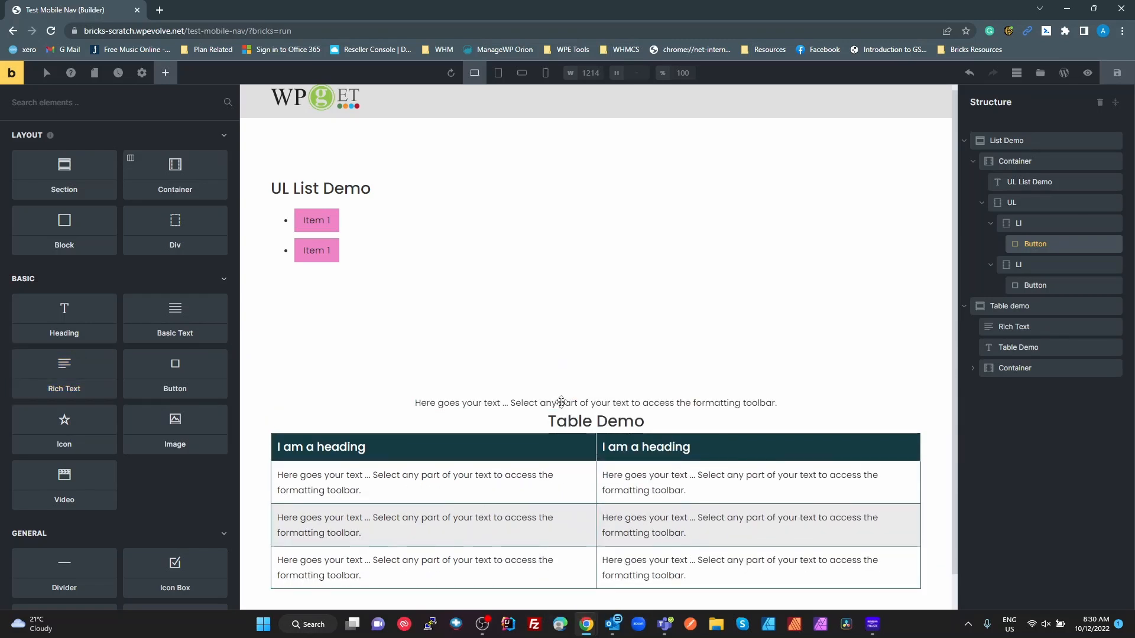
- Replace the Rich Text placeholder content with <table> in text mode
left_click(583, 412)
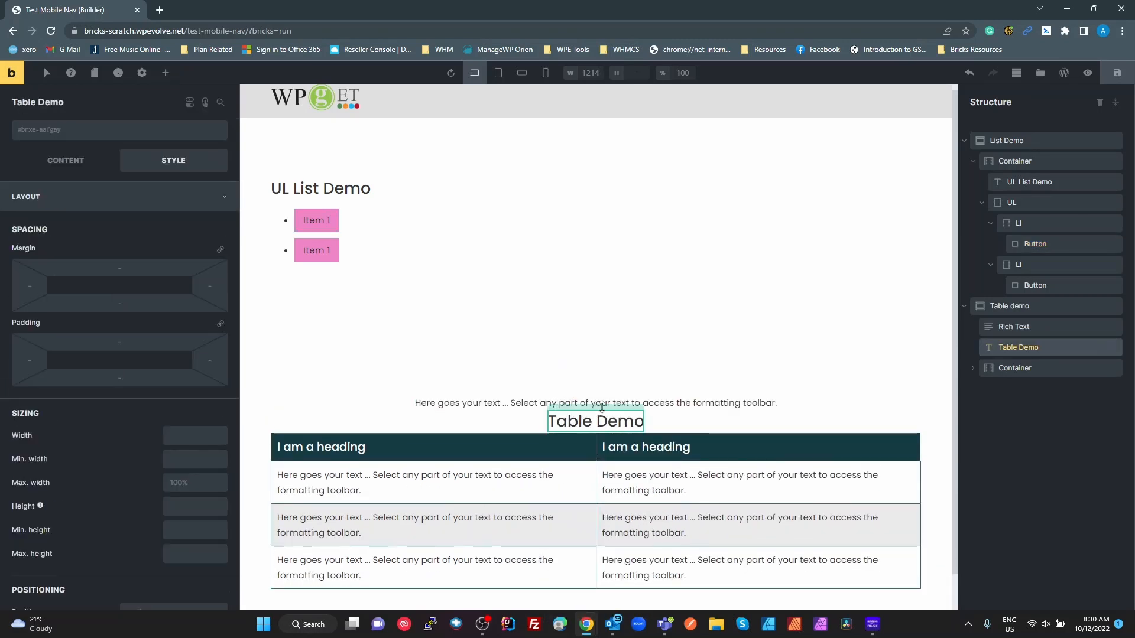
left_click(730, 403)
left_click(65, 160)
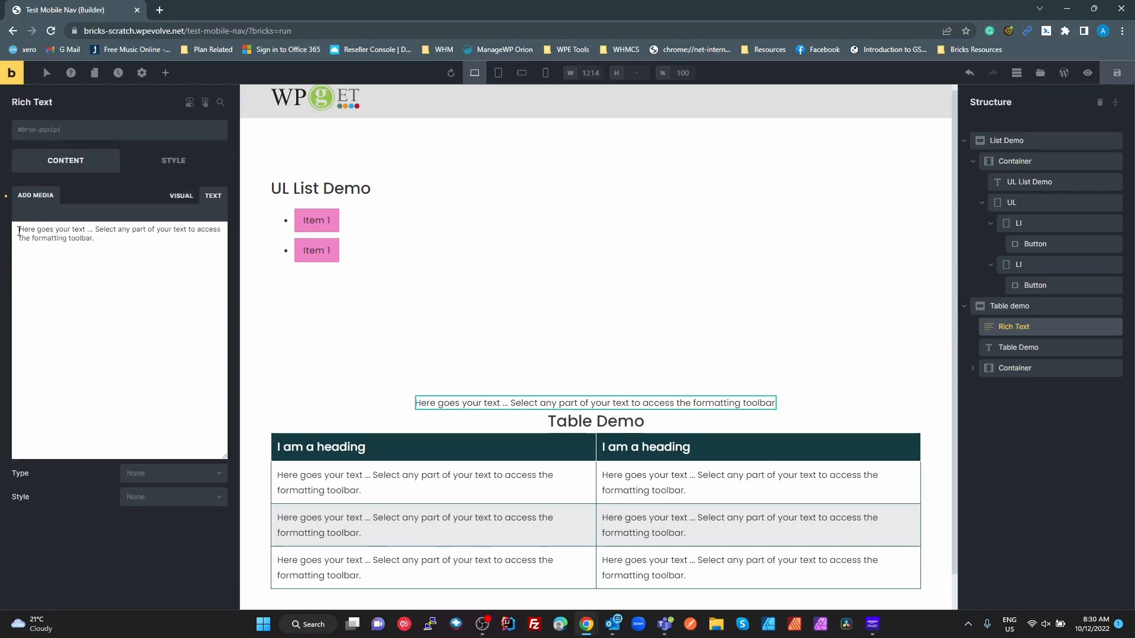
left_click_drag(19, 231, 155, 248)
left_click_drag(311, 233, 10, 218)
type("<table>")
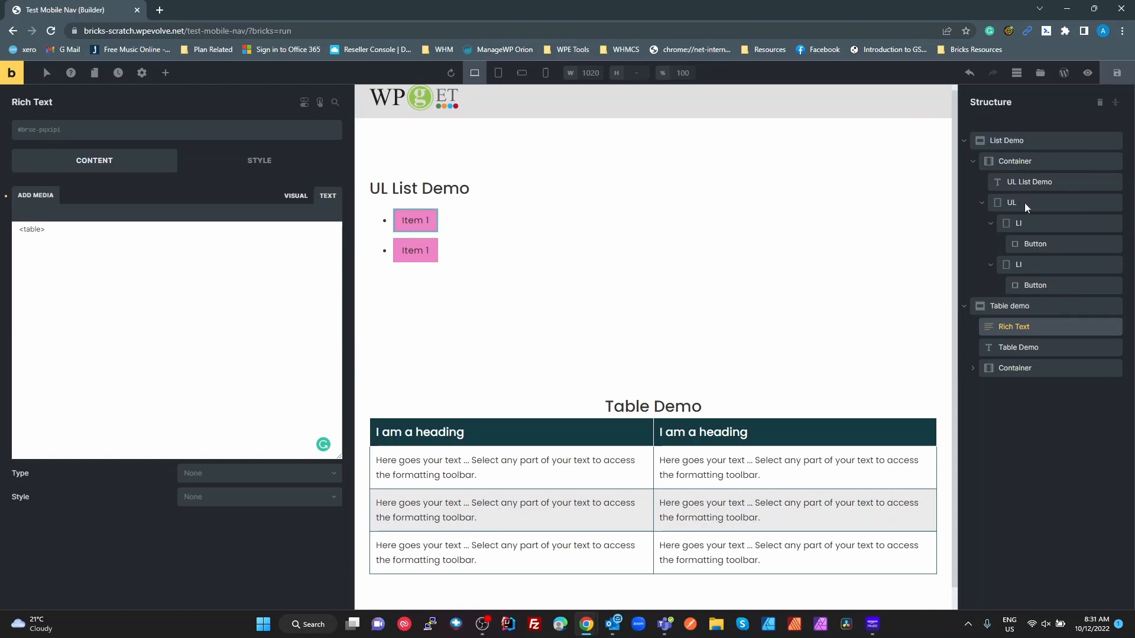
left_click(1009, 142)
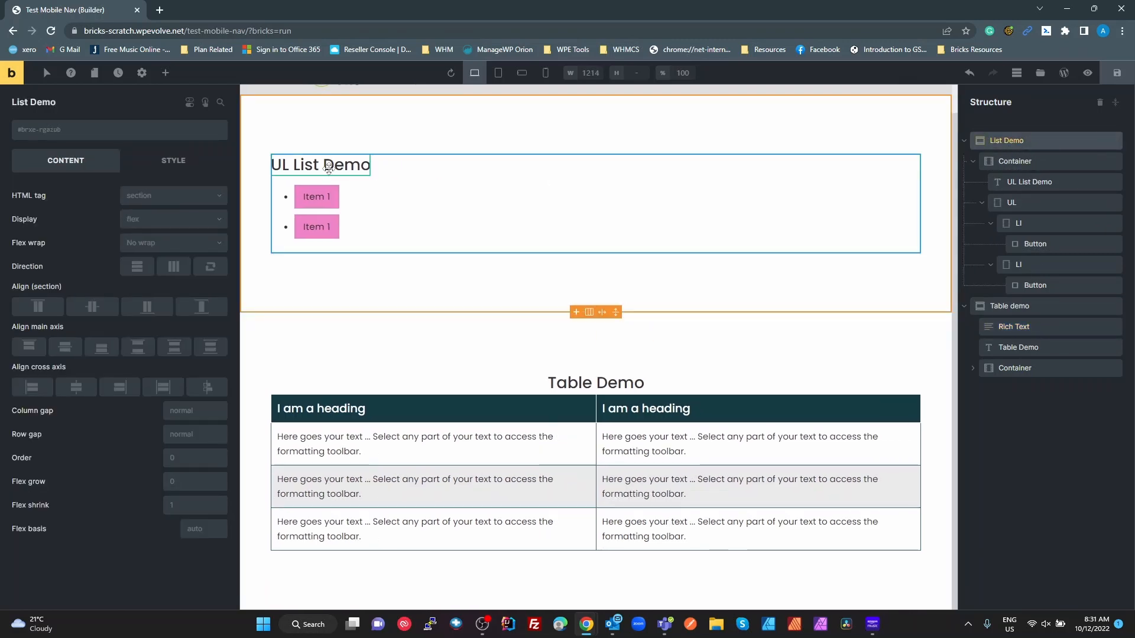
left_click(1015, 163)
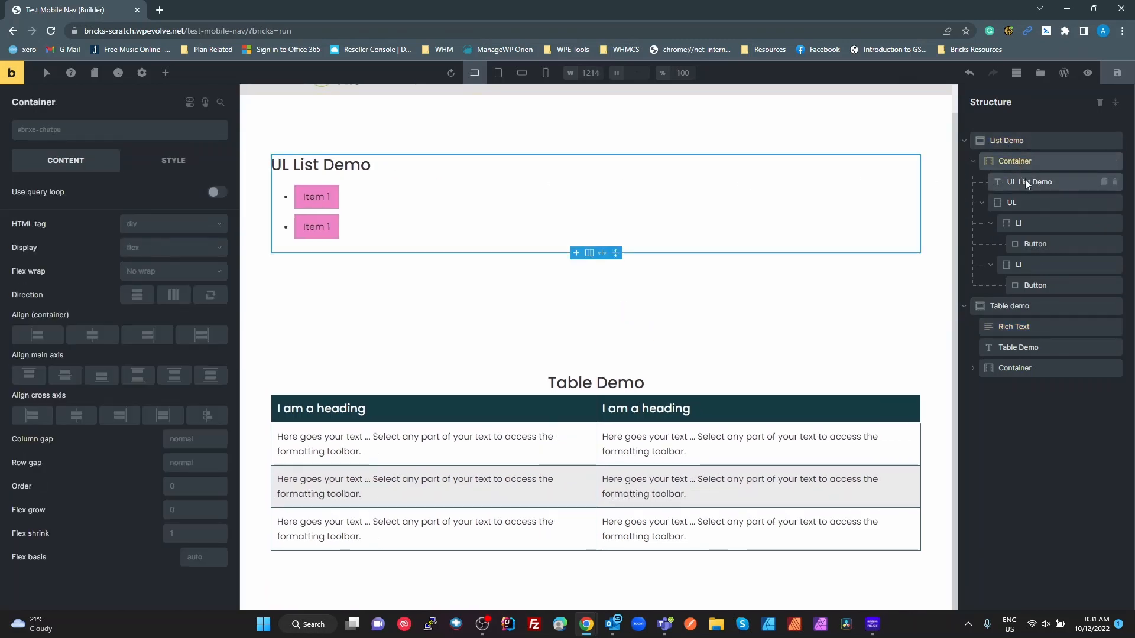
left_click(1025, 180)
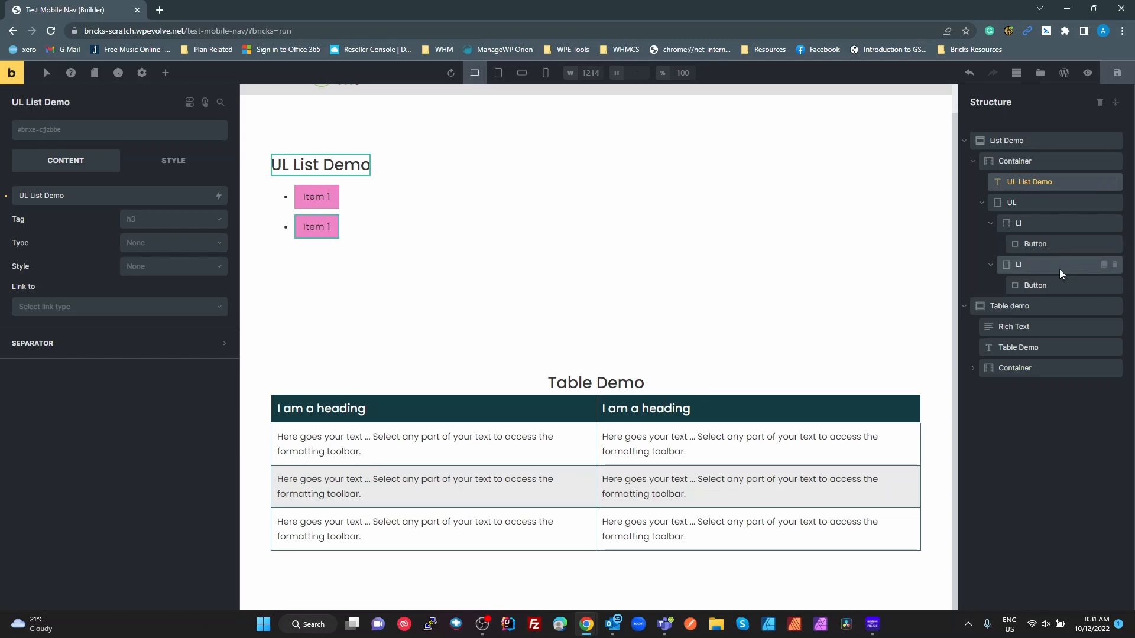
left_click(1016, 197)
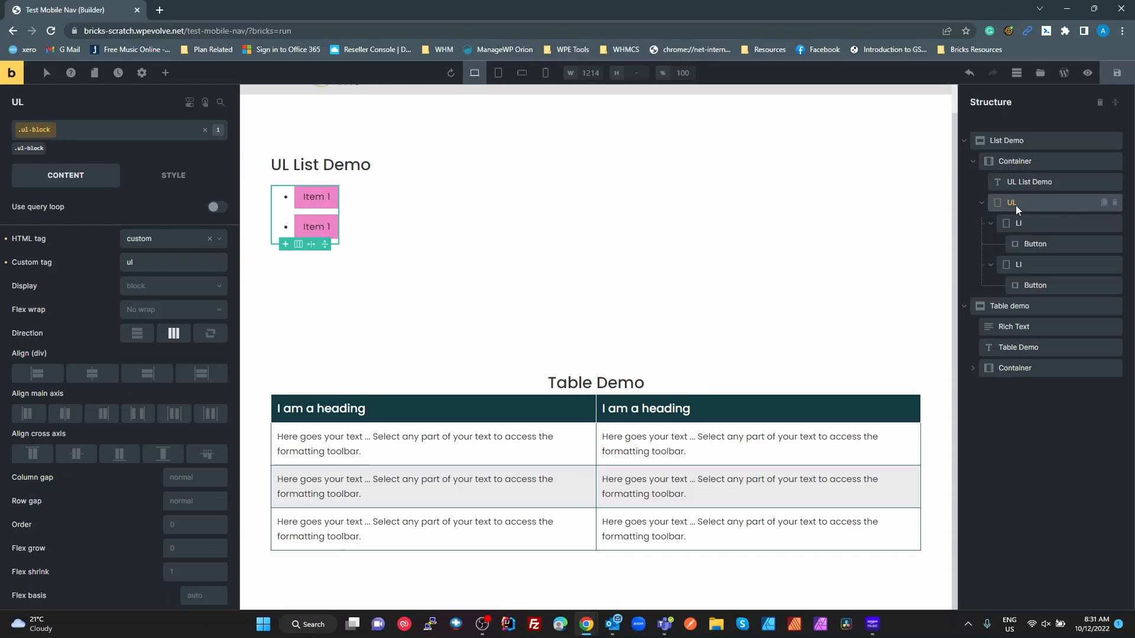
left_click(164, 71)
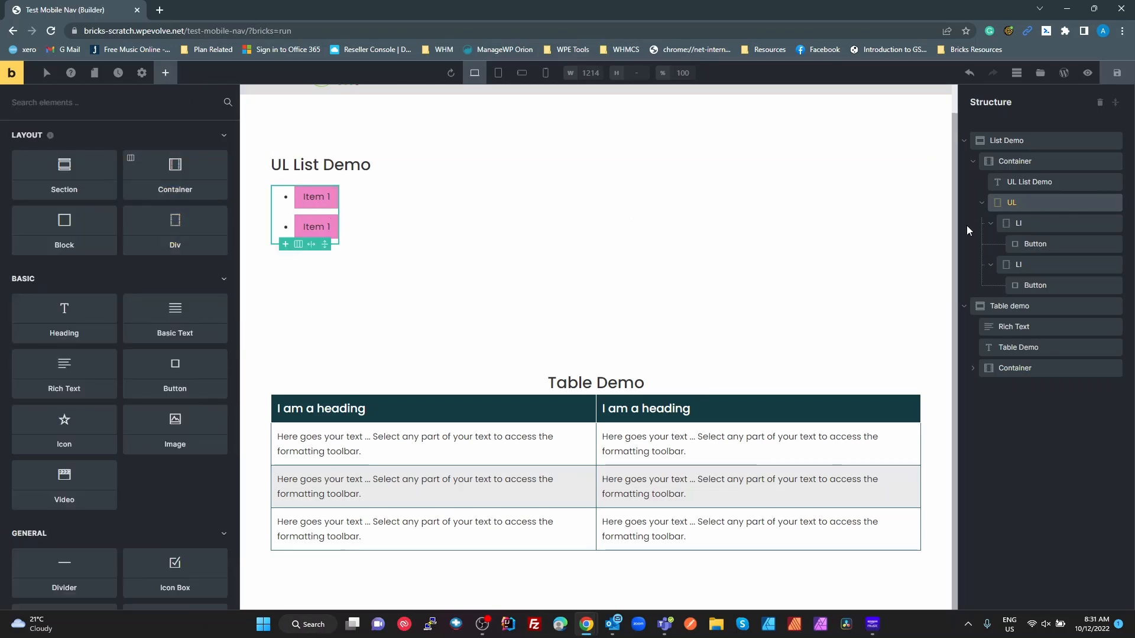
left_click(1015, 204)
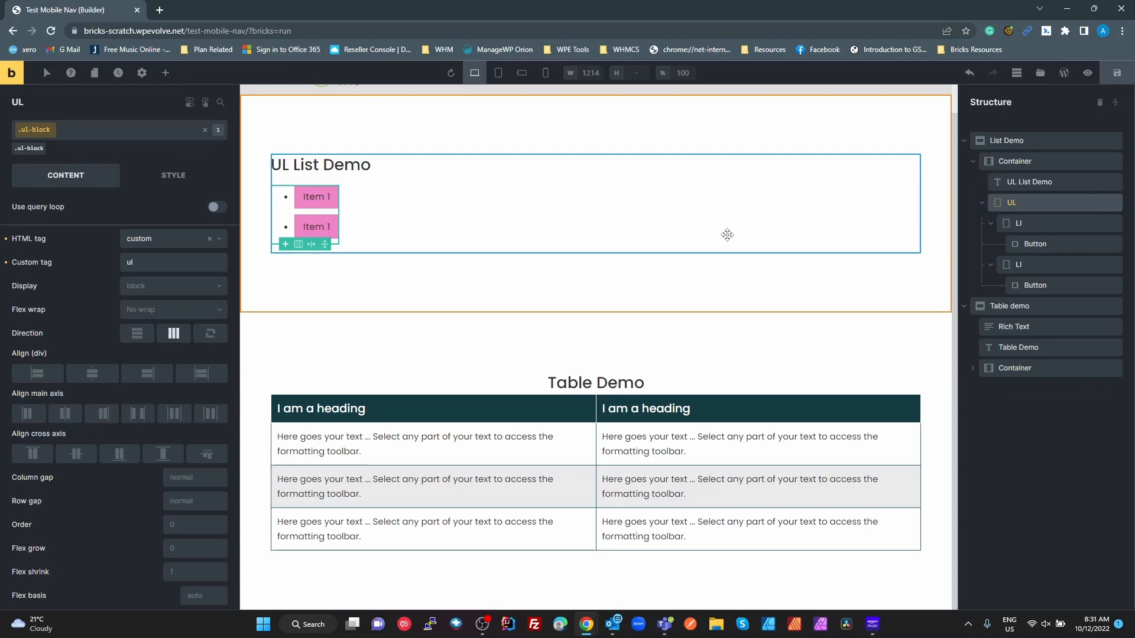
left_click(142, 260)
double_click(141, 260)
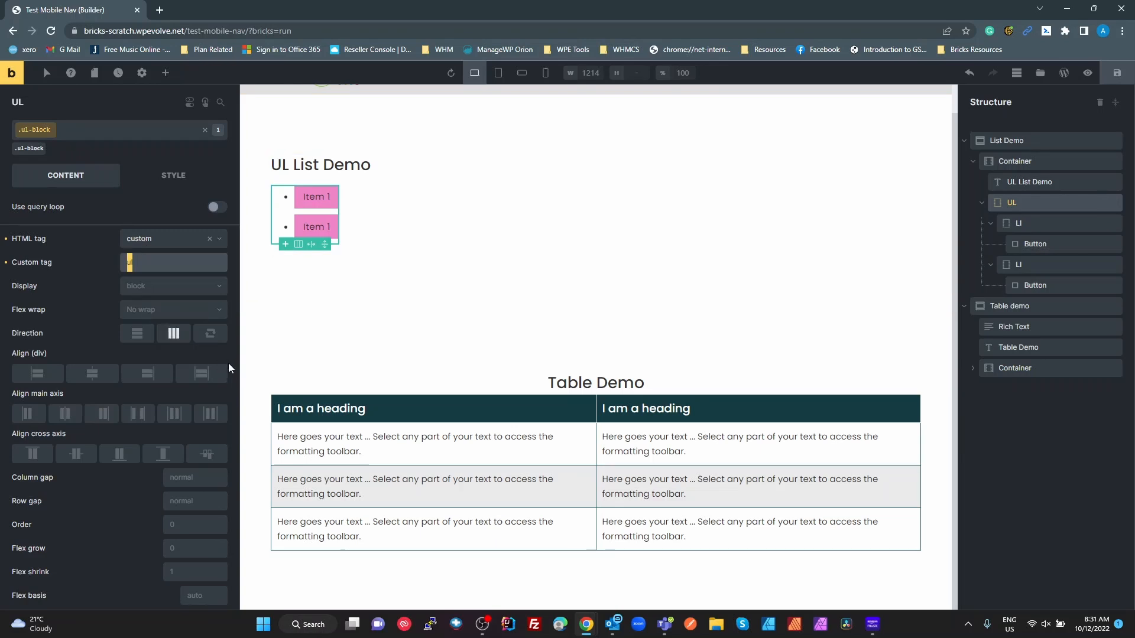
left_click(1035, 226)
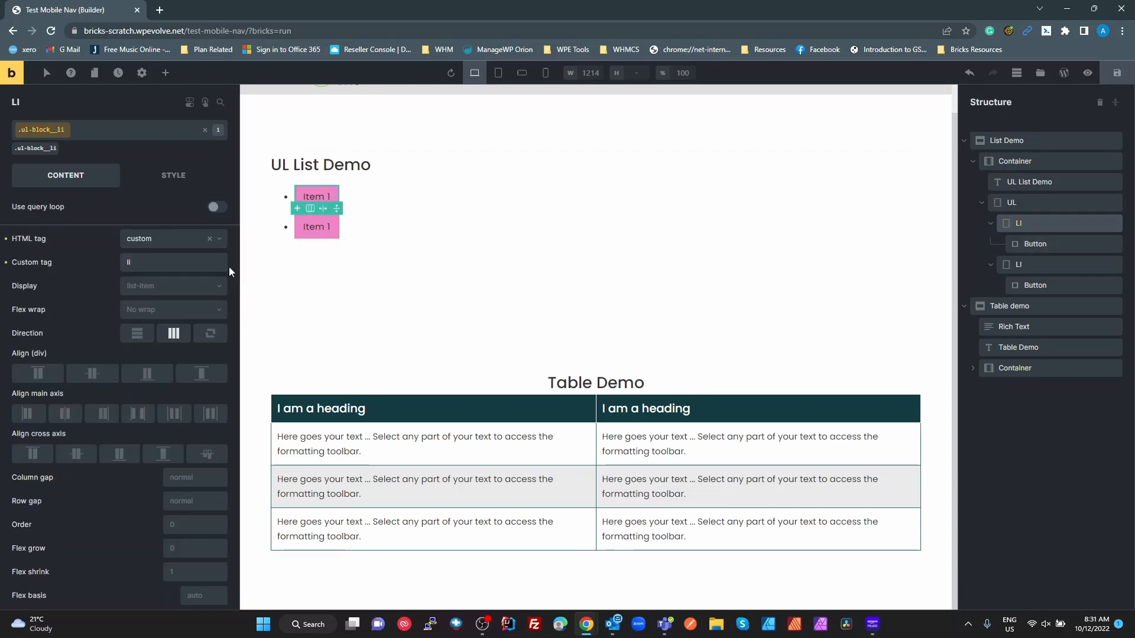
double_click(129, 261)
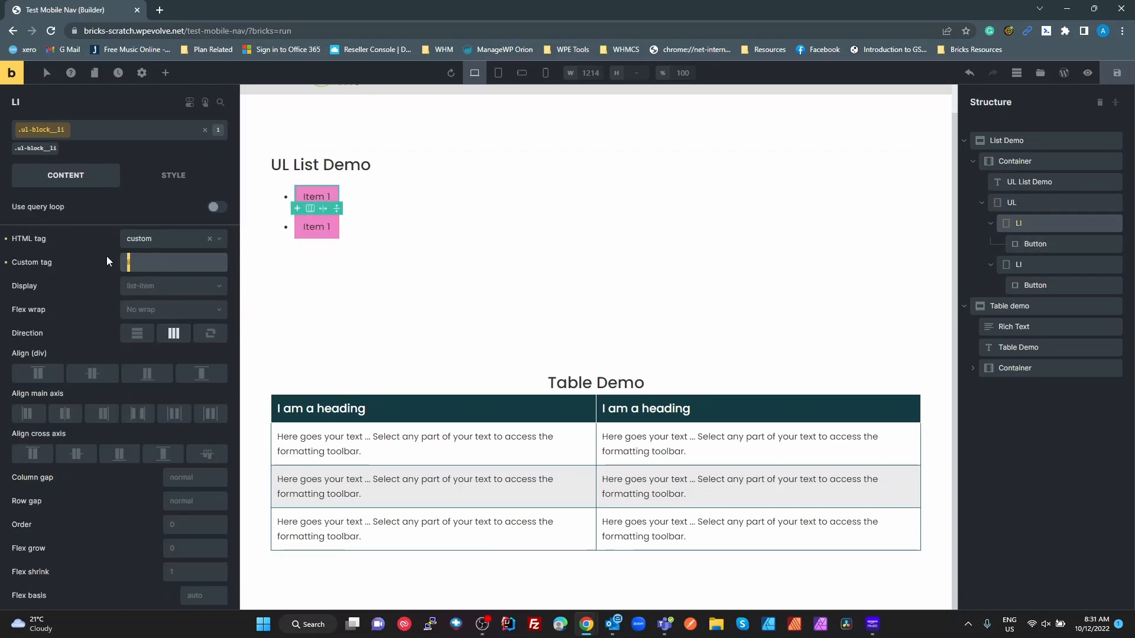
left_click(1030, 246)
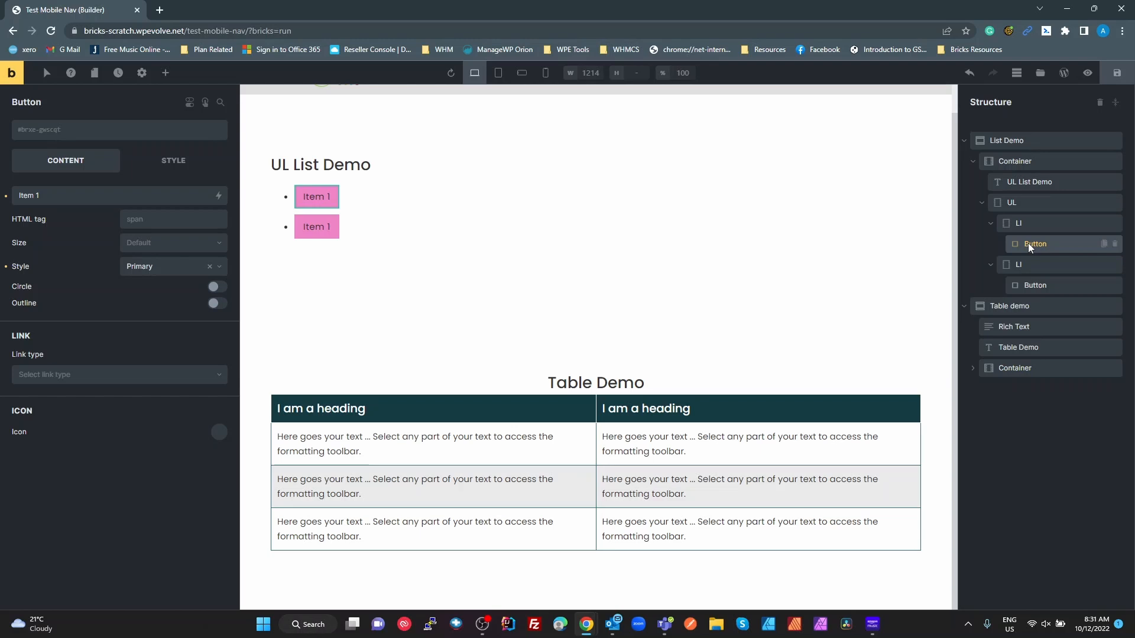
left_click(1029, 222)
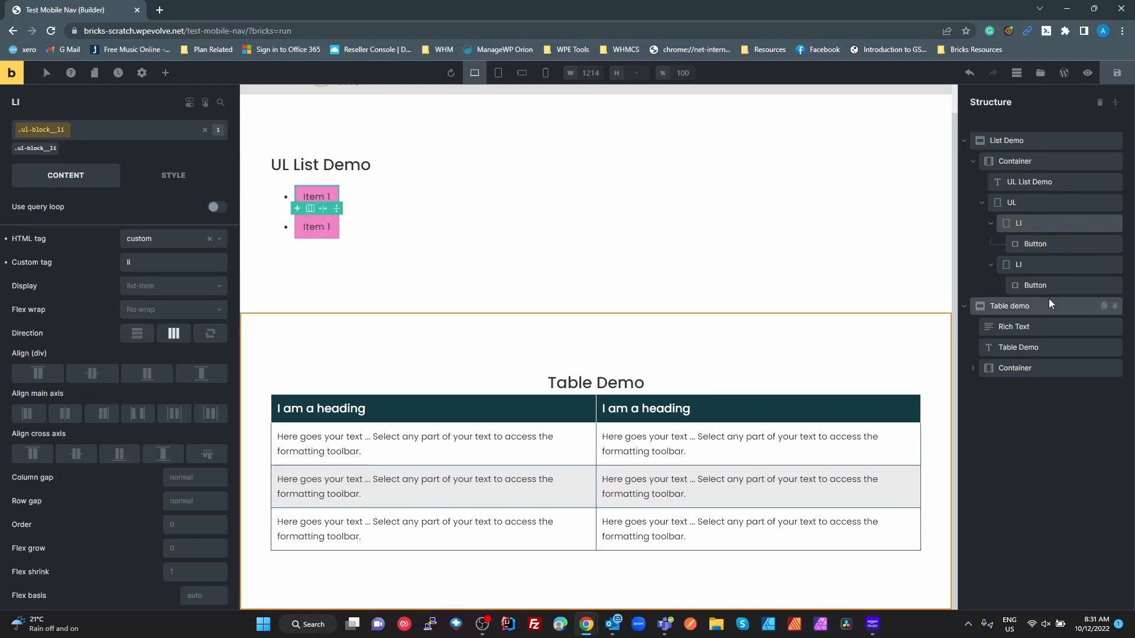
left_click(1025, 243)
left_click(1024, 226)
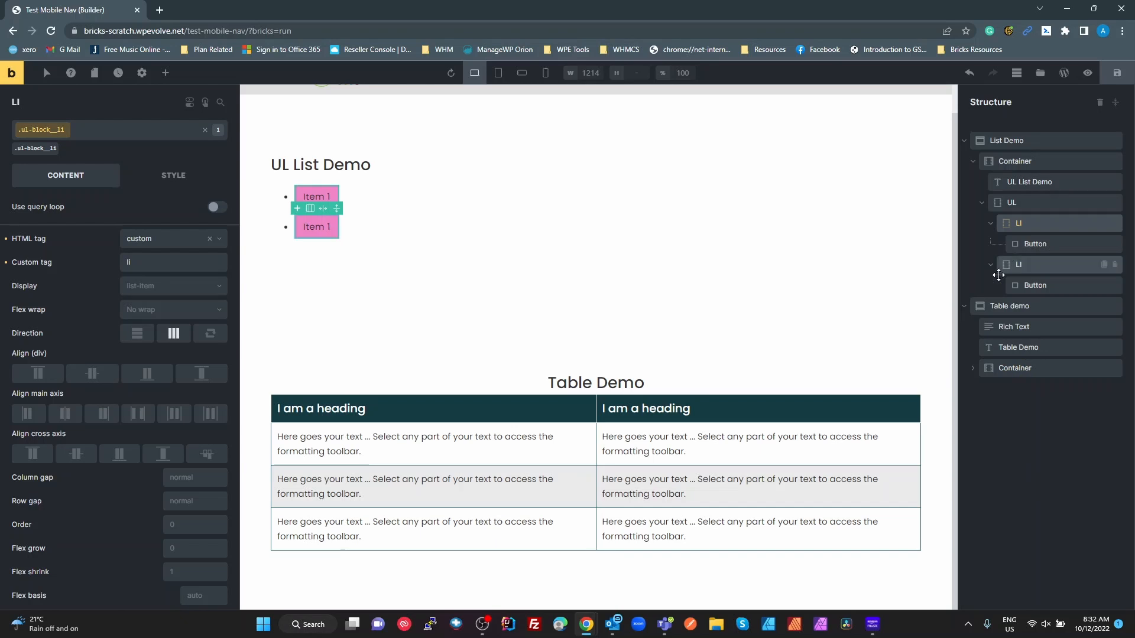
- Remove every element from the page and add a new section with a container
left_click(1100, 103)
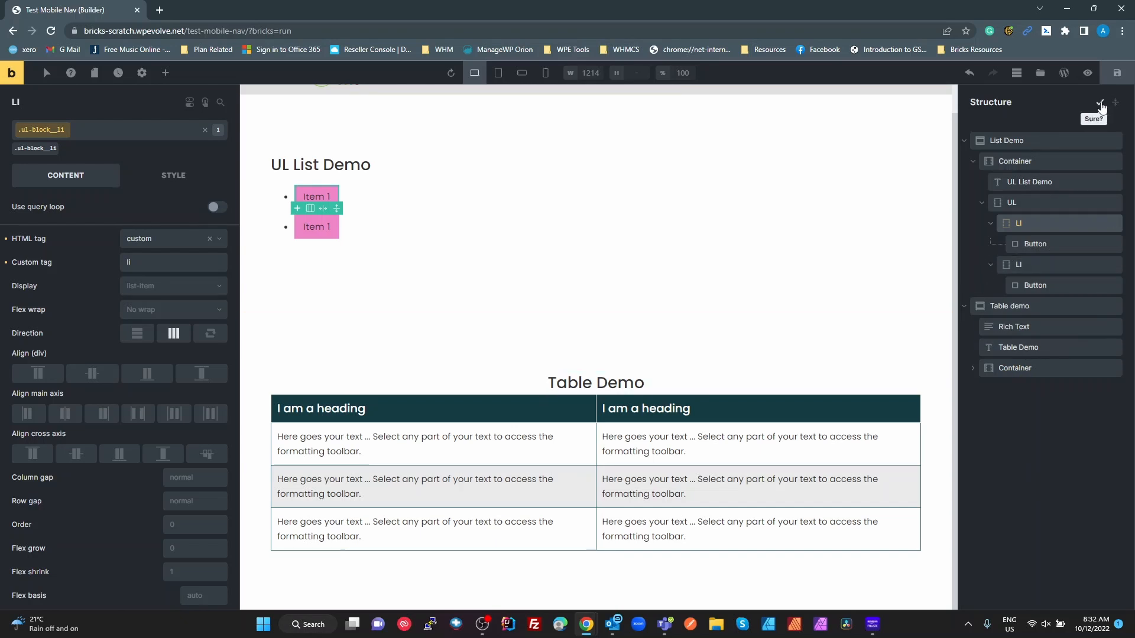
left_click(1099, 104)
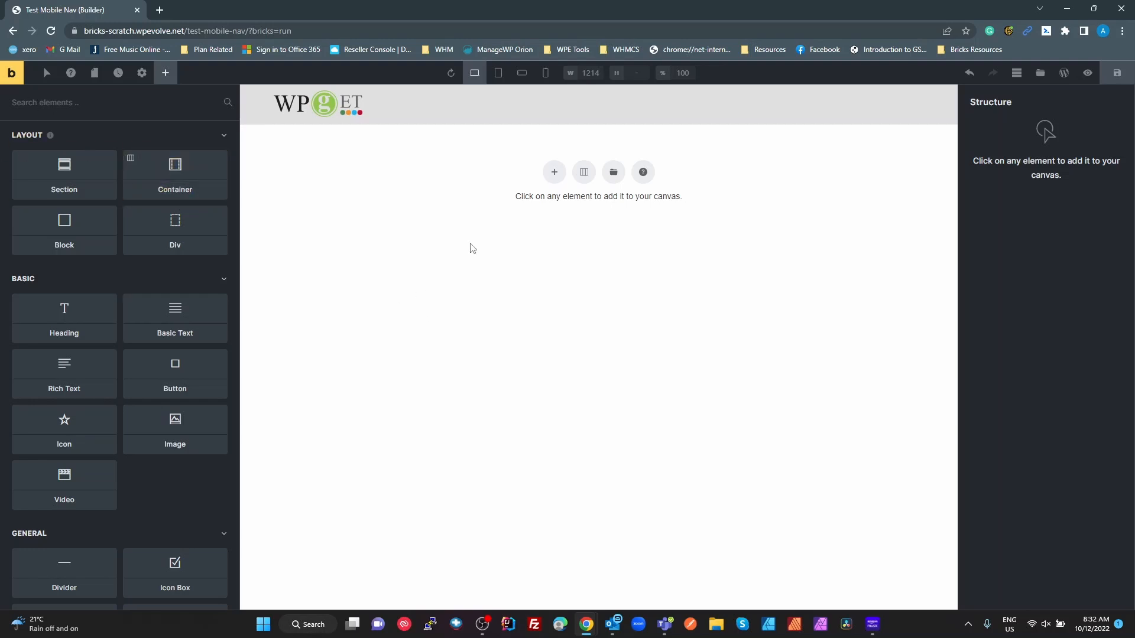
left_click(554, 172)
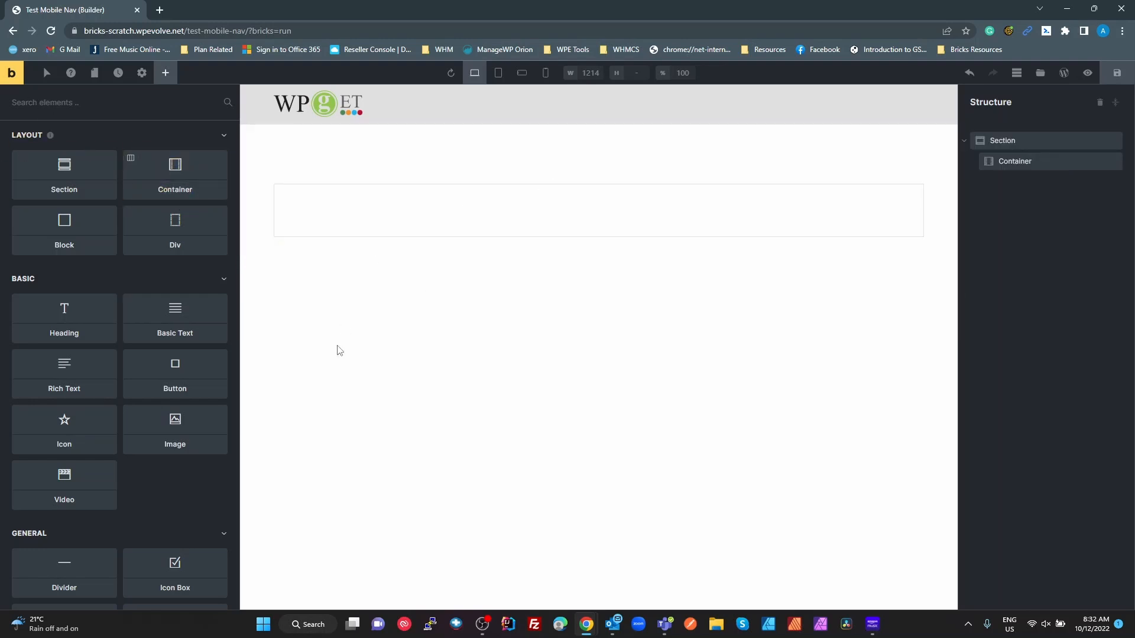
left_click(1008, 166)
- Rename the new section to 'List Demo'
double_click(1014, 146)
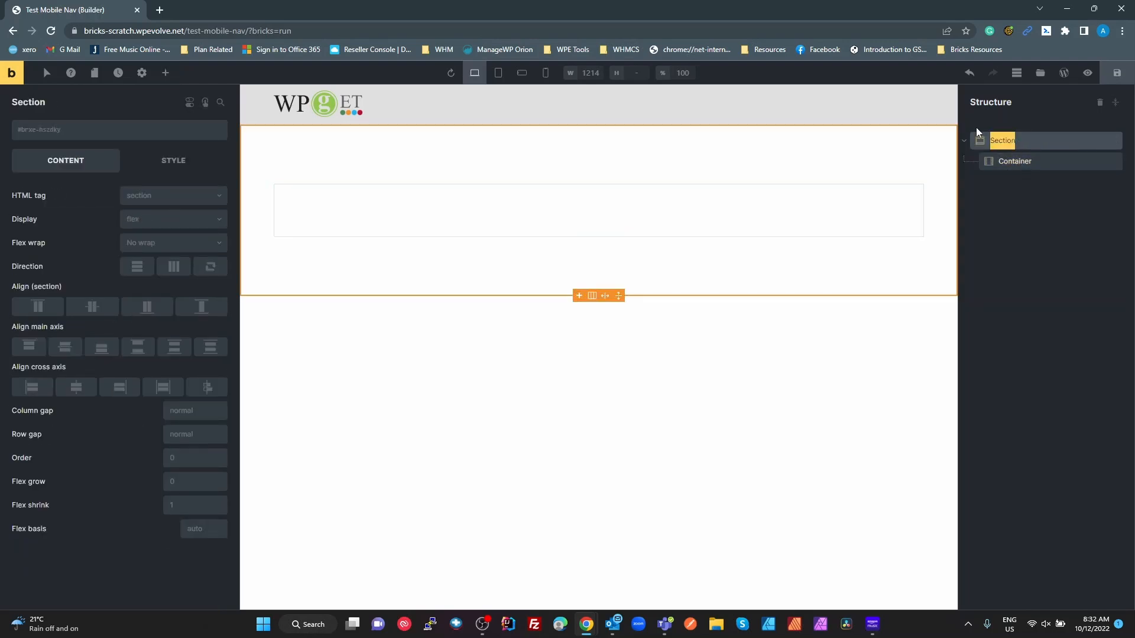
type("List Demo")
key("Return")
left_click(1032, 162)
left_click(1012, 140)
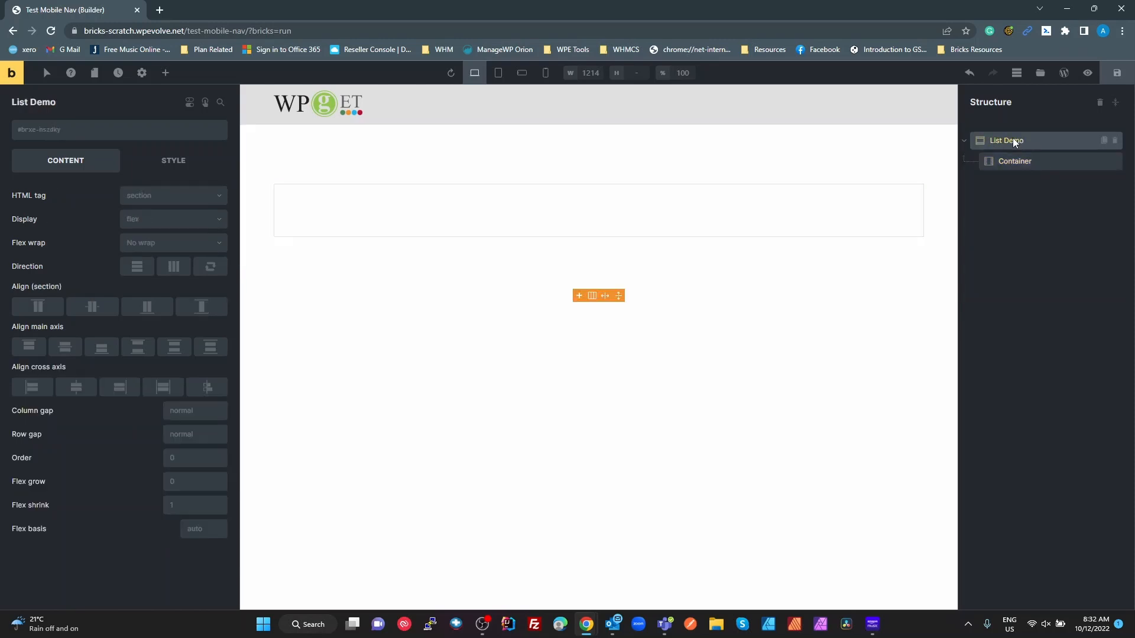
left_click(1025, 161)
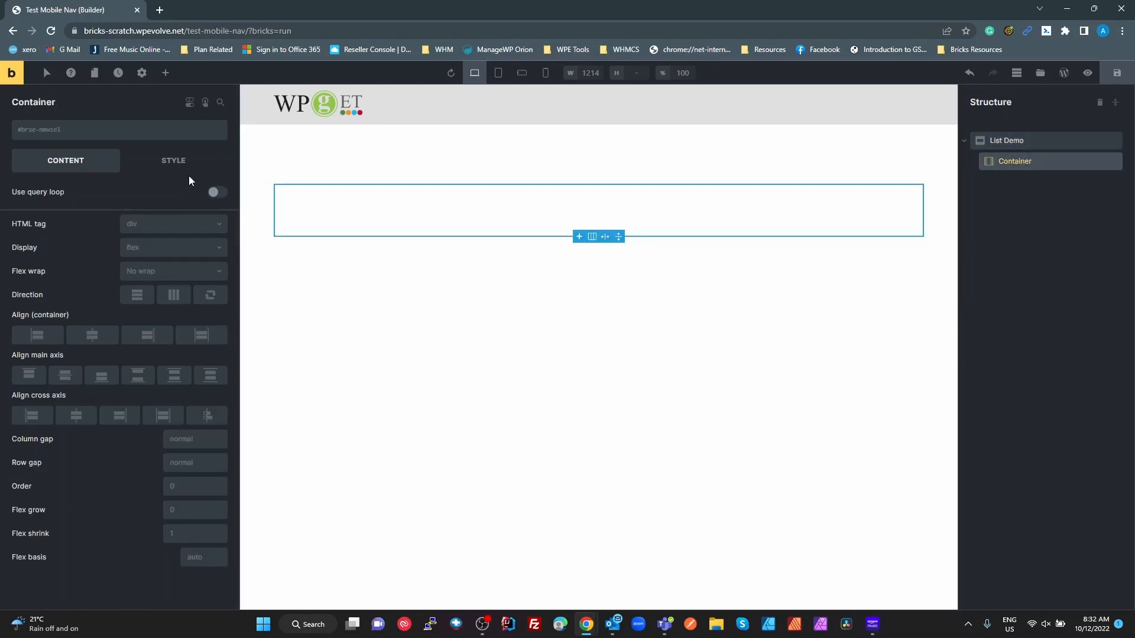
- Add a Div to the container, rename it UL and give it custom HTML tag 'ul'
left_click(164, 83)
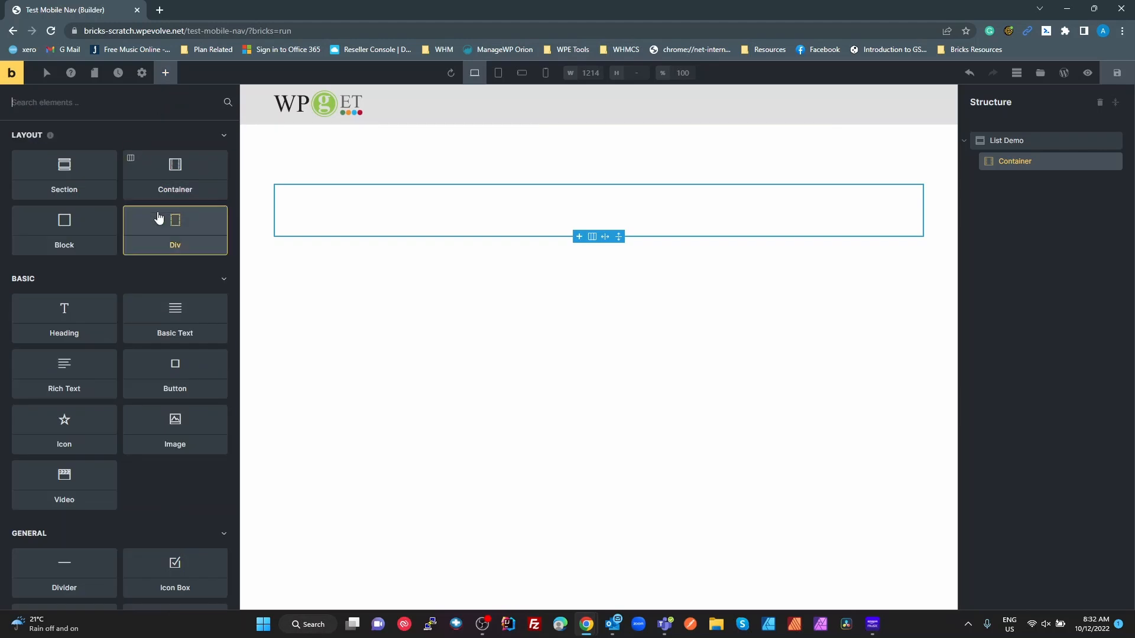
left_click_drag(157, 221, 312, 208)
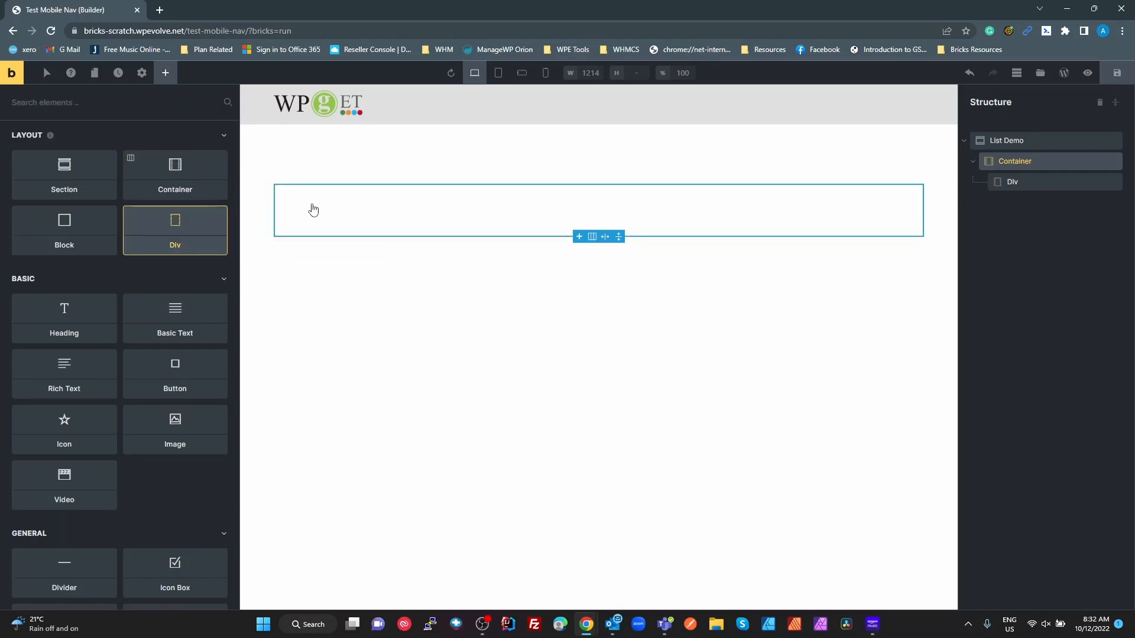
left_click(1004, 181)
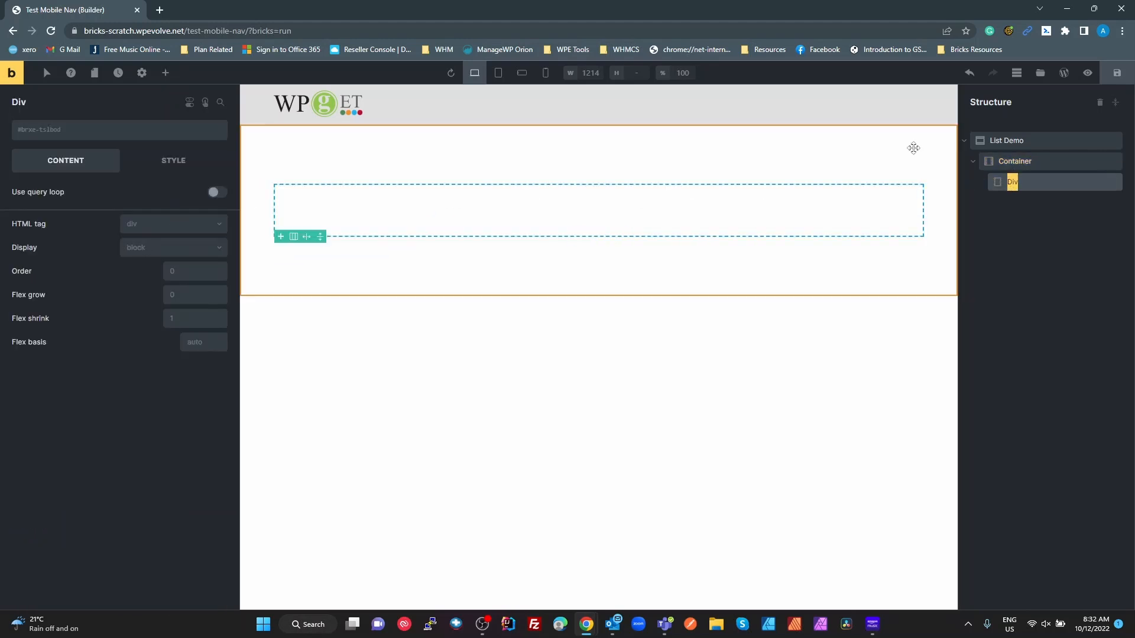
type("UL")
key("Return")
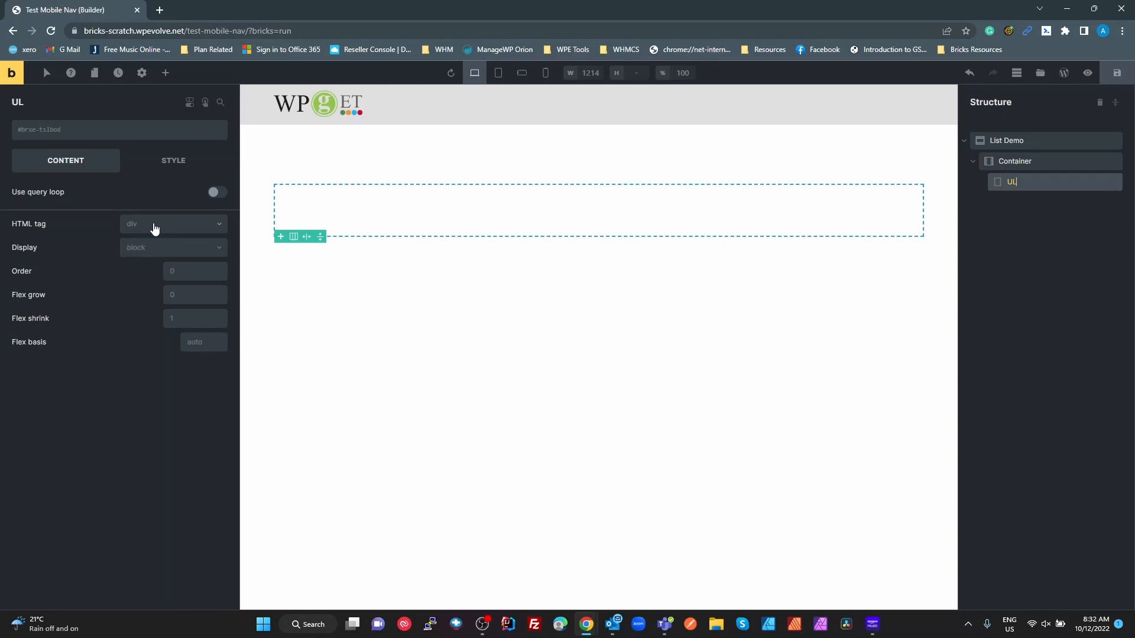
left_click(154, 228)
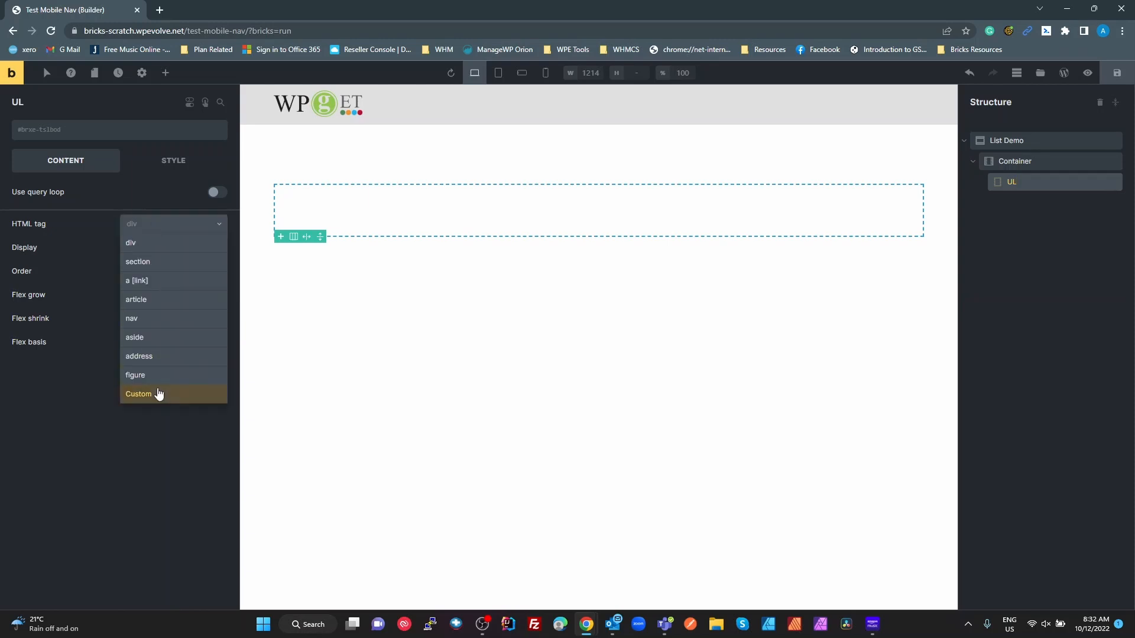
left_click(158, 393)
left_click(150, 246)
type("u")
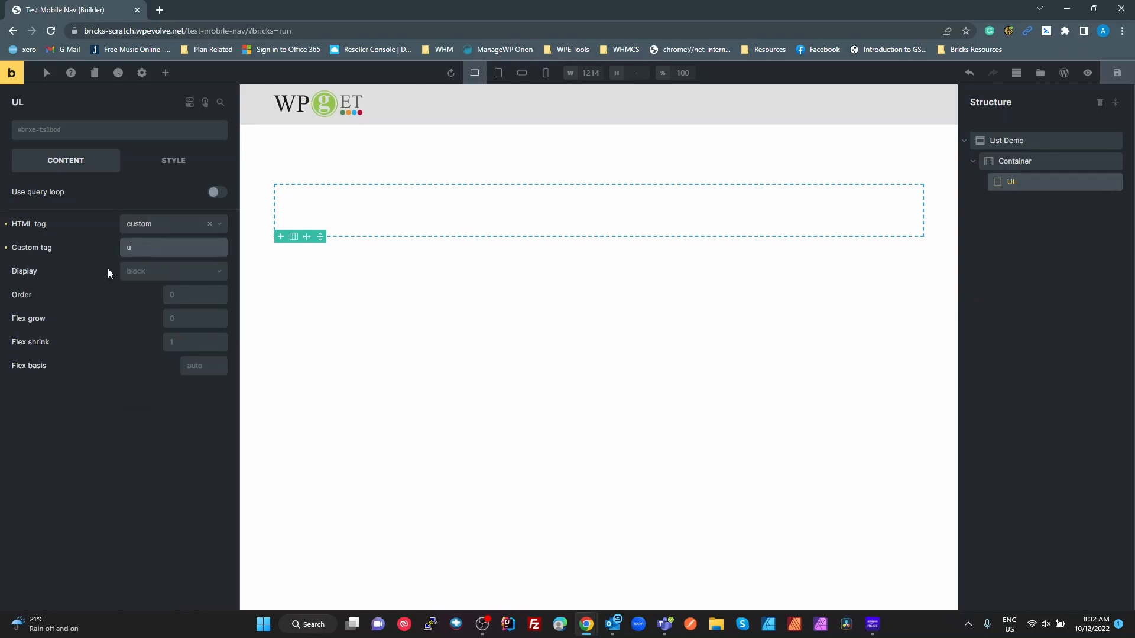
type("l")
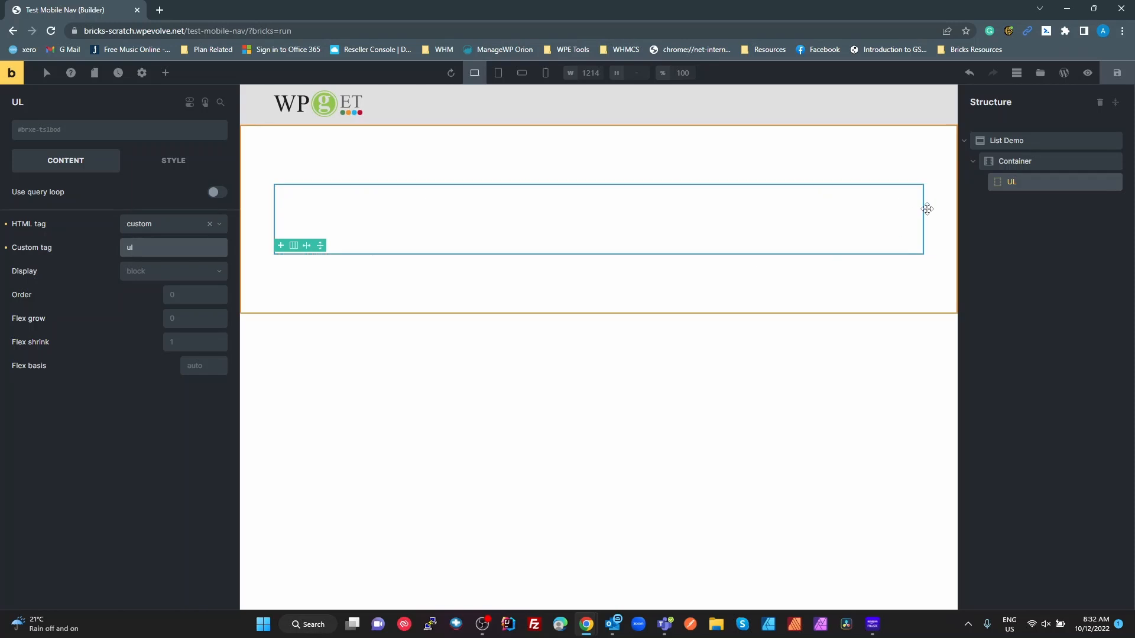
- Duplicate UL, nest the copy inside it, rename it LI with custom tag 'li'
right_click(1017, 184)
left_click(1018, 239)
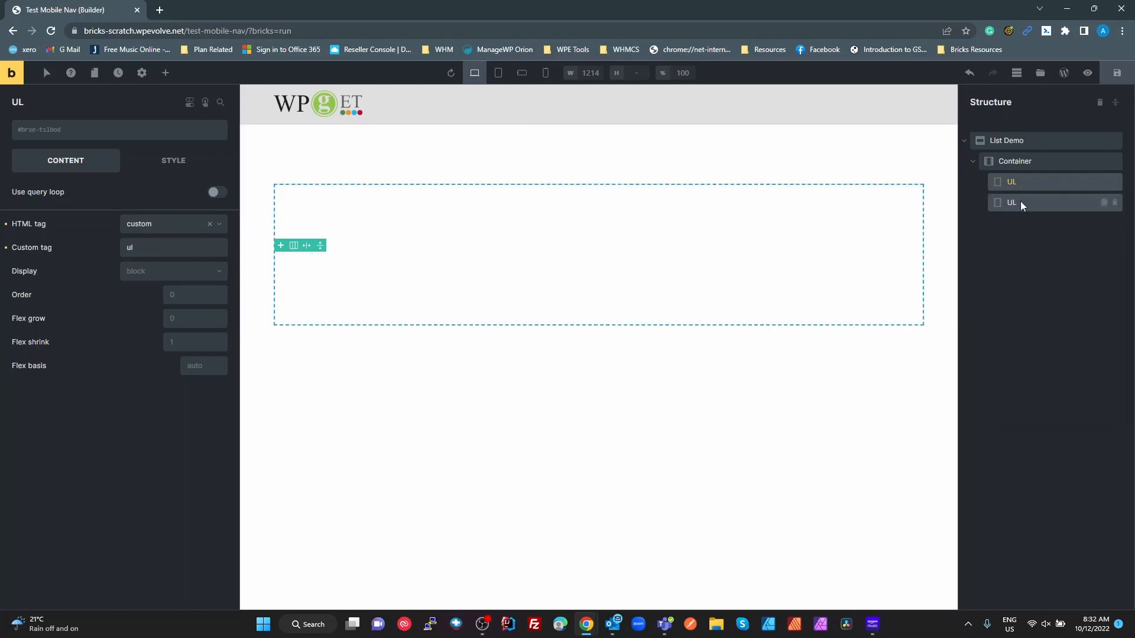
left_click_drag(1042, 198, 993, 176)
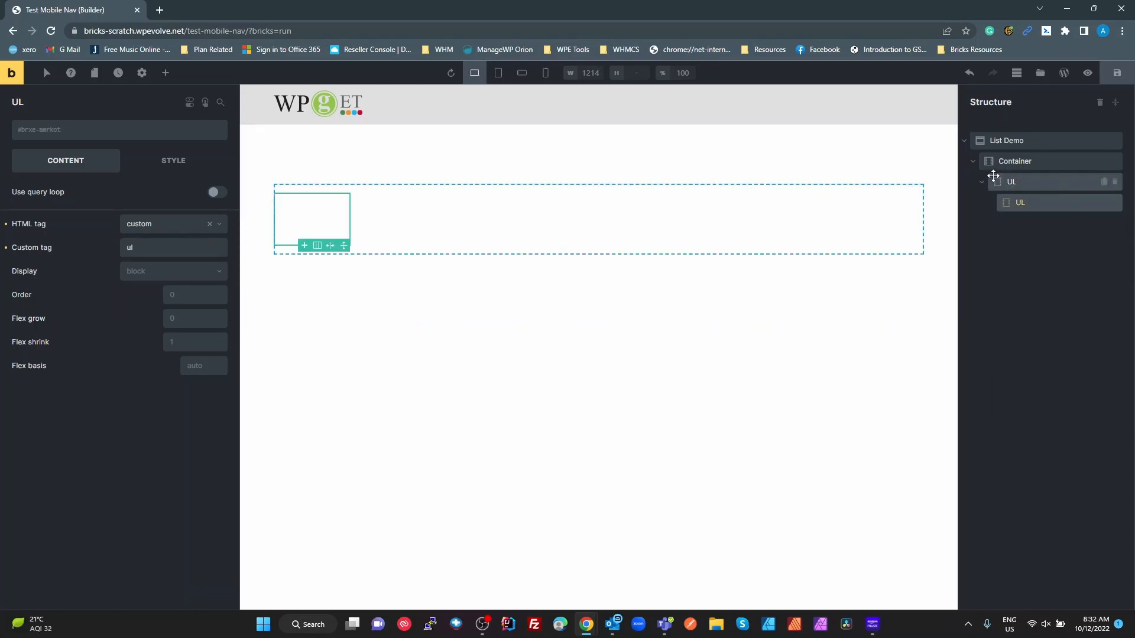
double_click(1021, 201)
type("LI")
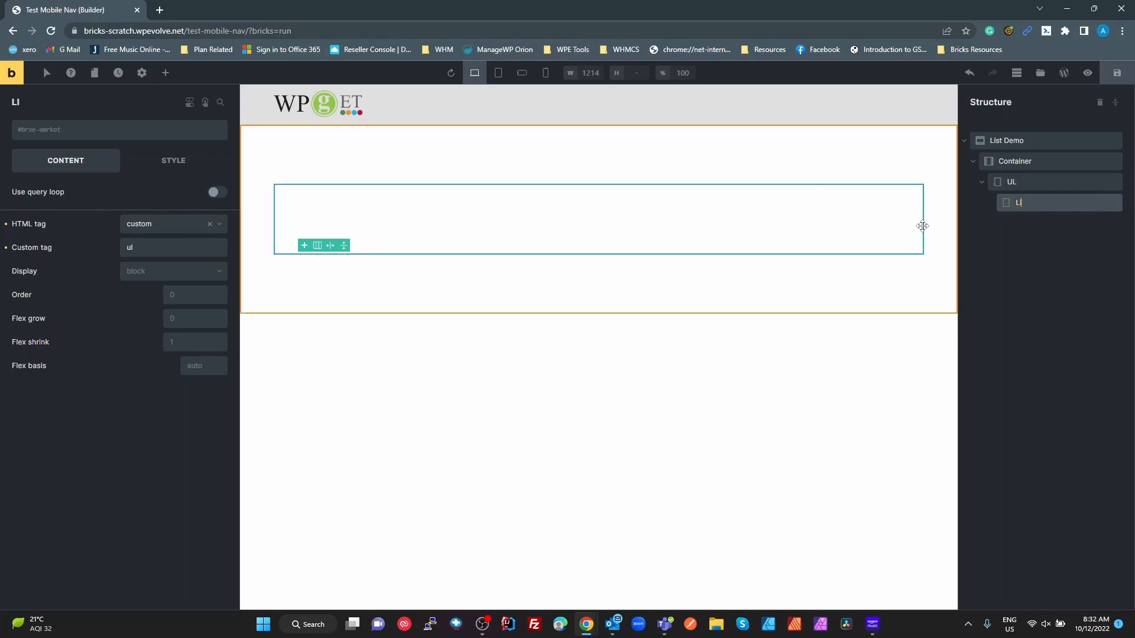
double_click(144, 246)
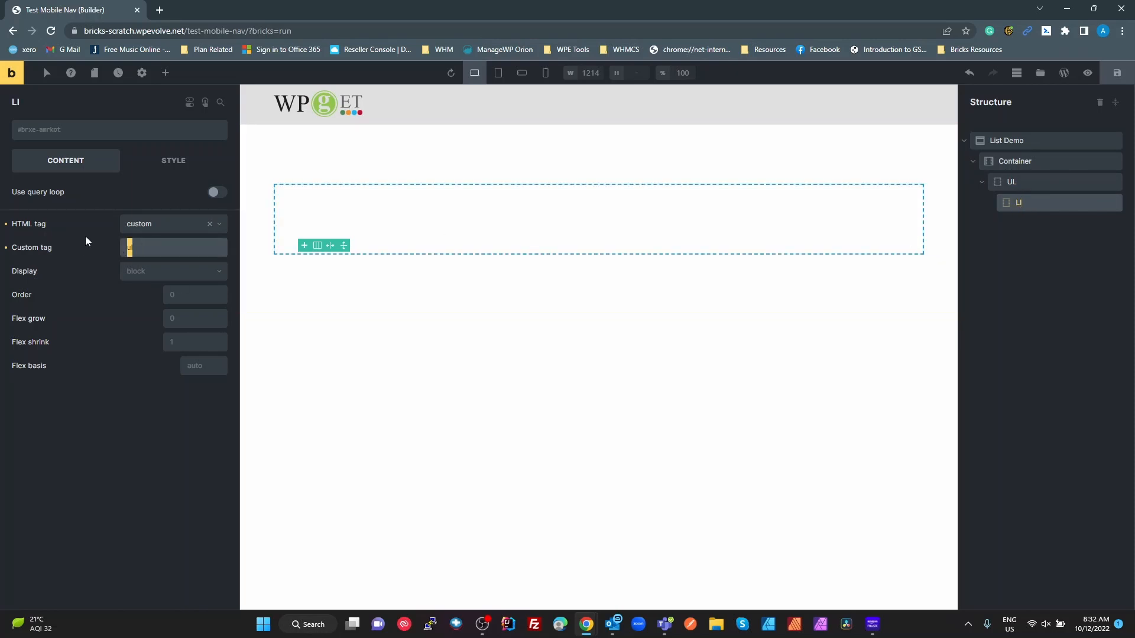
type("li")
left_click(165, 72)
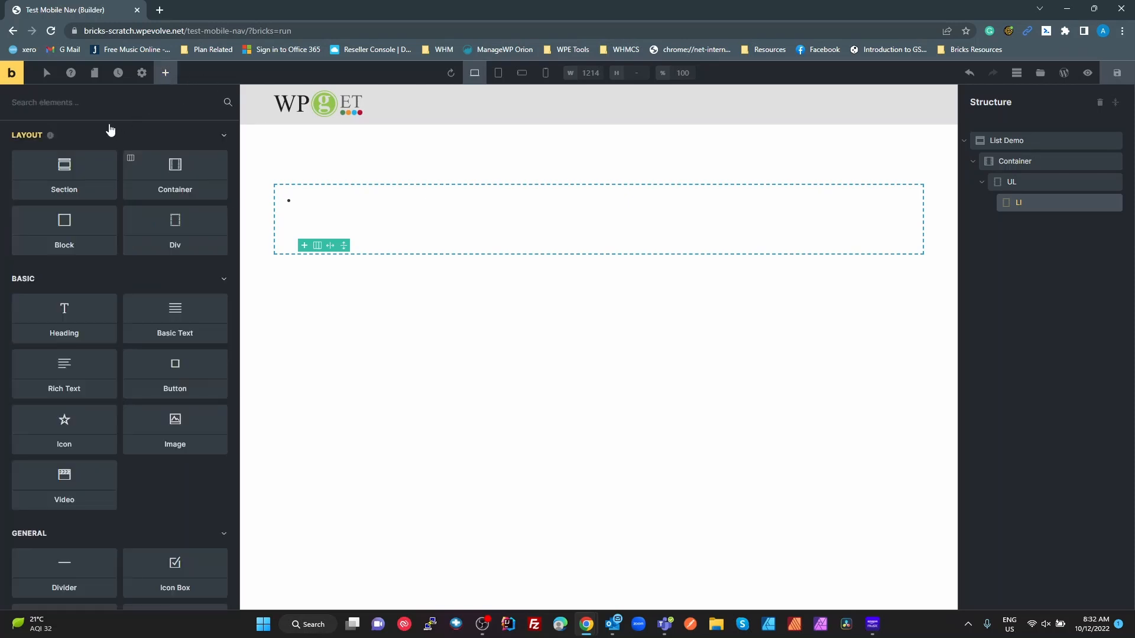
- Add a Button inside the LI and duplicate the LI twice for three items
left_click_drag(170, 388, 1033, 211)
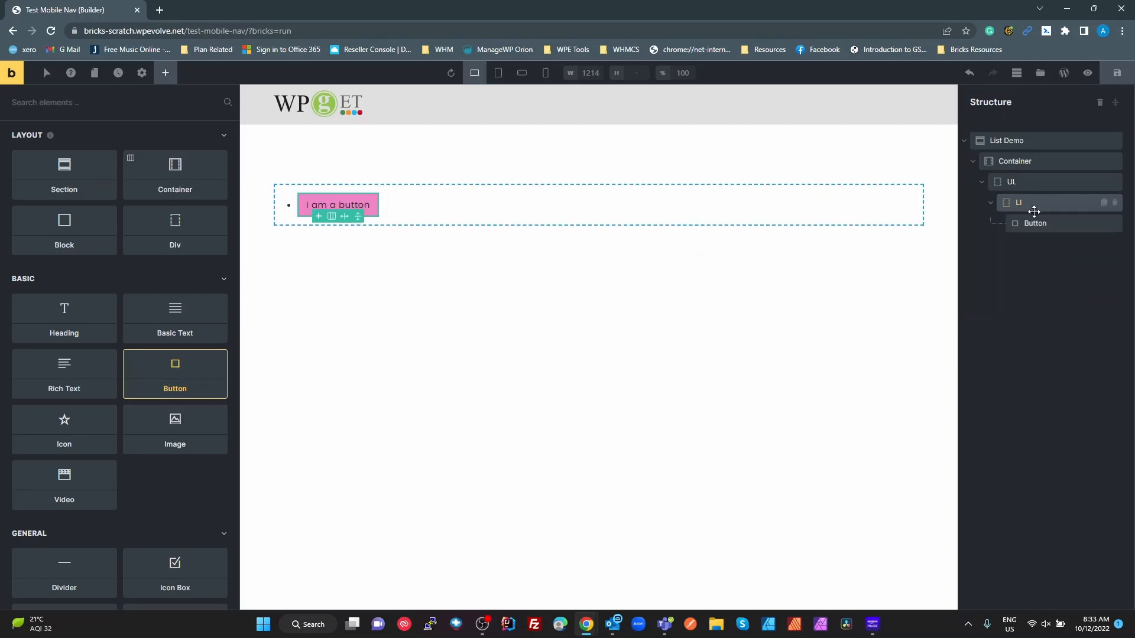
left_click(1042, 223)
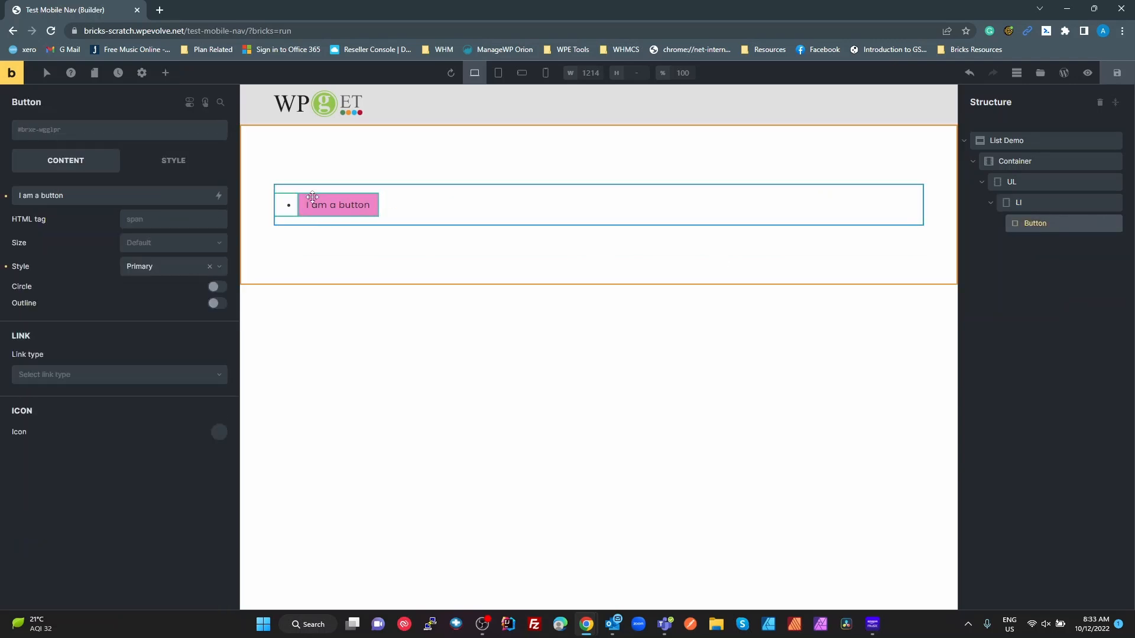
right_click(1020, 205)
left_click(1034, 258)
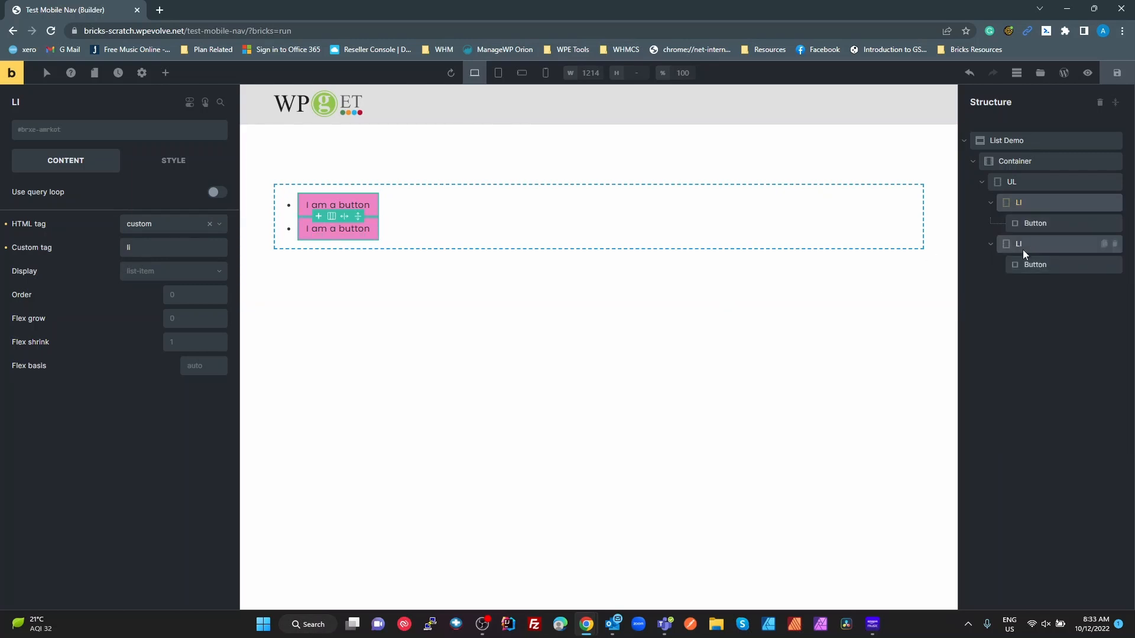
right_click(1023, 245)
left_click(1027, 314)
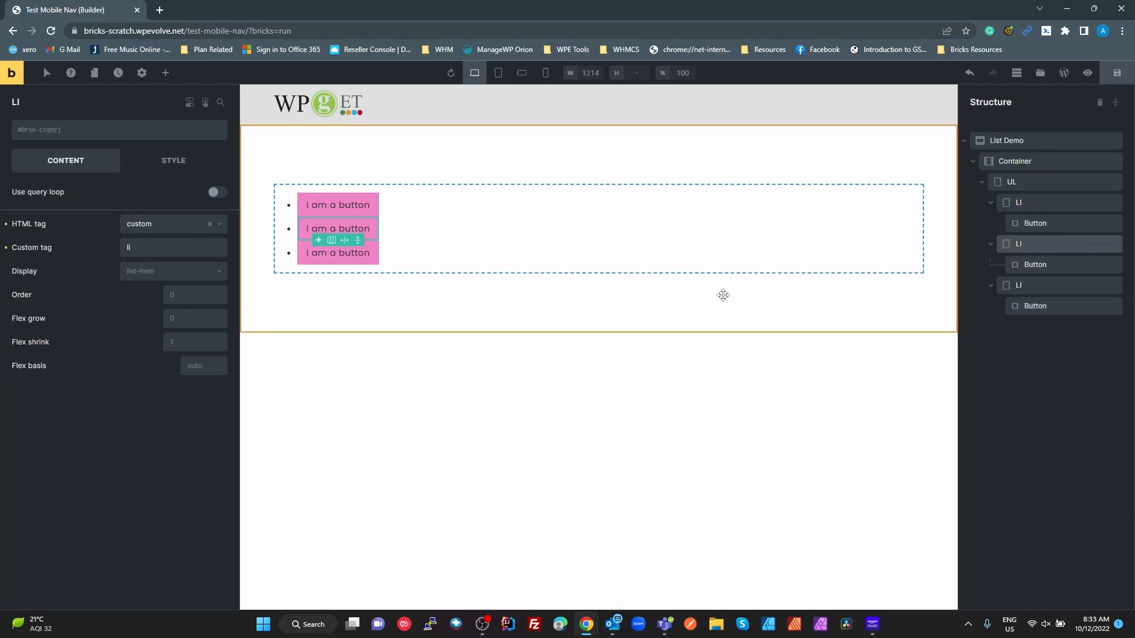
- Review the settings of the UL, the list items and their buttons
left_click(579, 305)
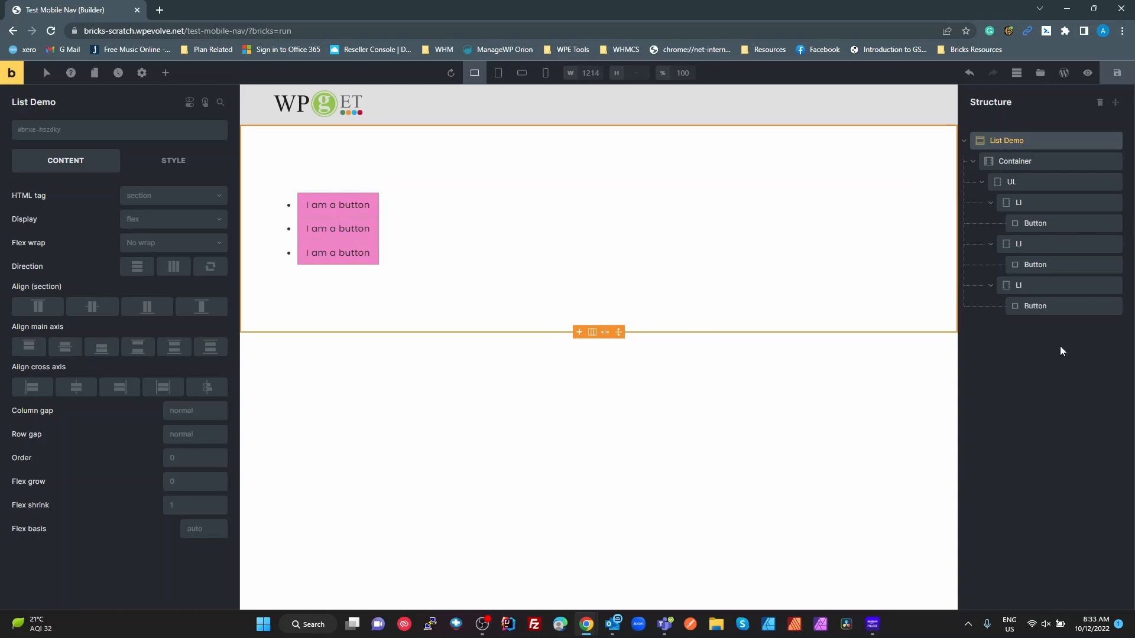
left_click(1056, 183)
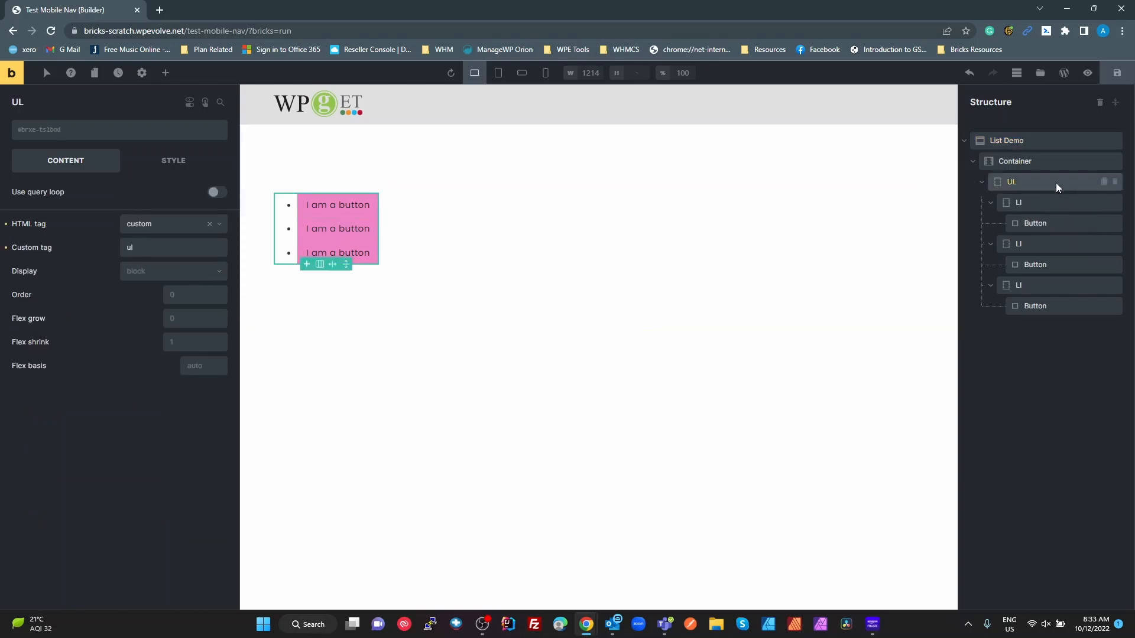
left_click(1037, 225)
left_click(1039, 242)
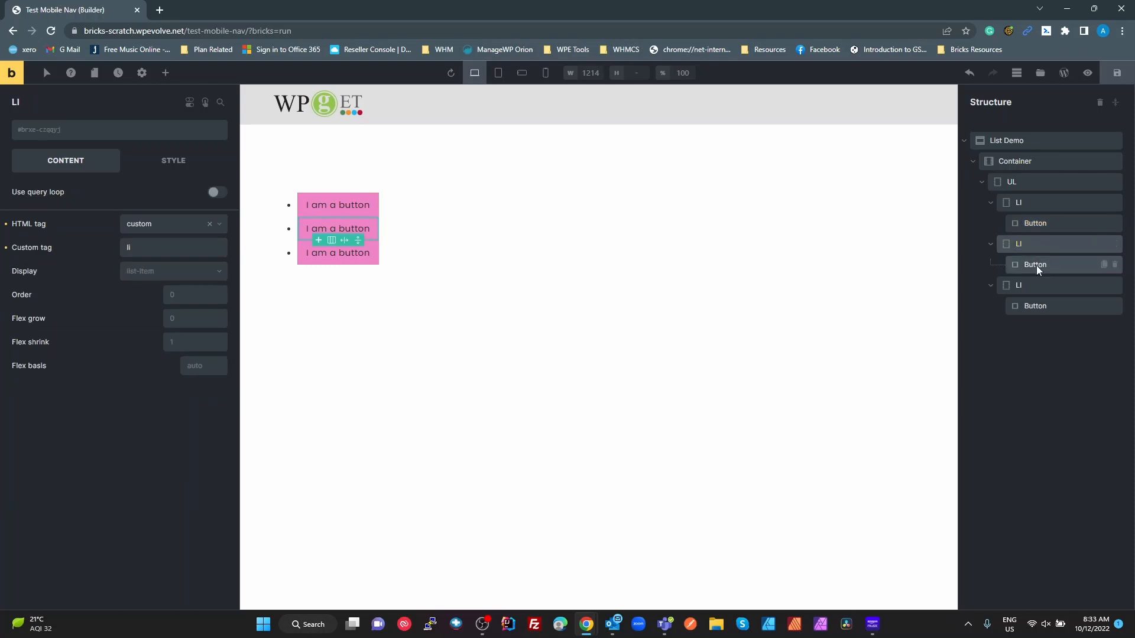
left_click(1036, 264)
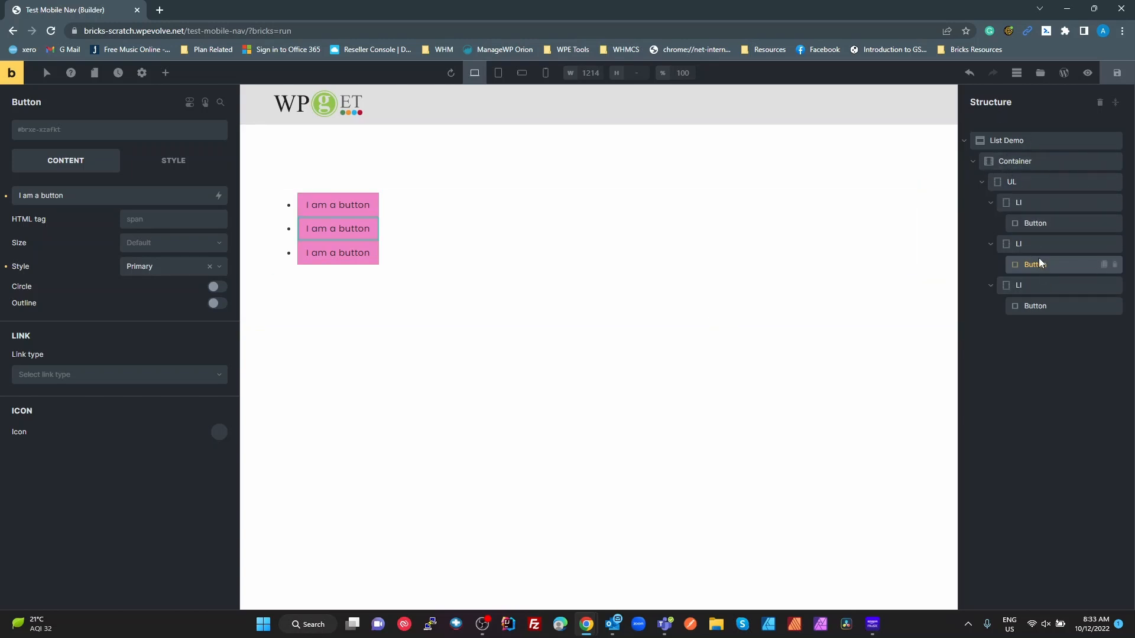
left_click(1030, 243)
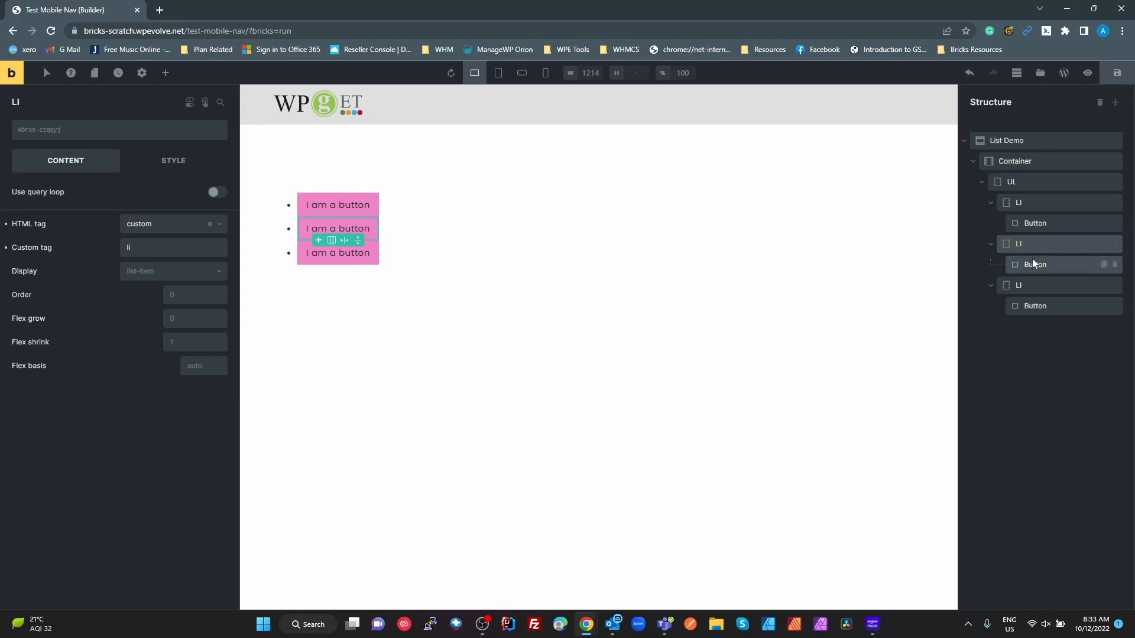
left_click(1032, 264)
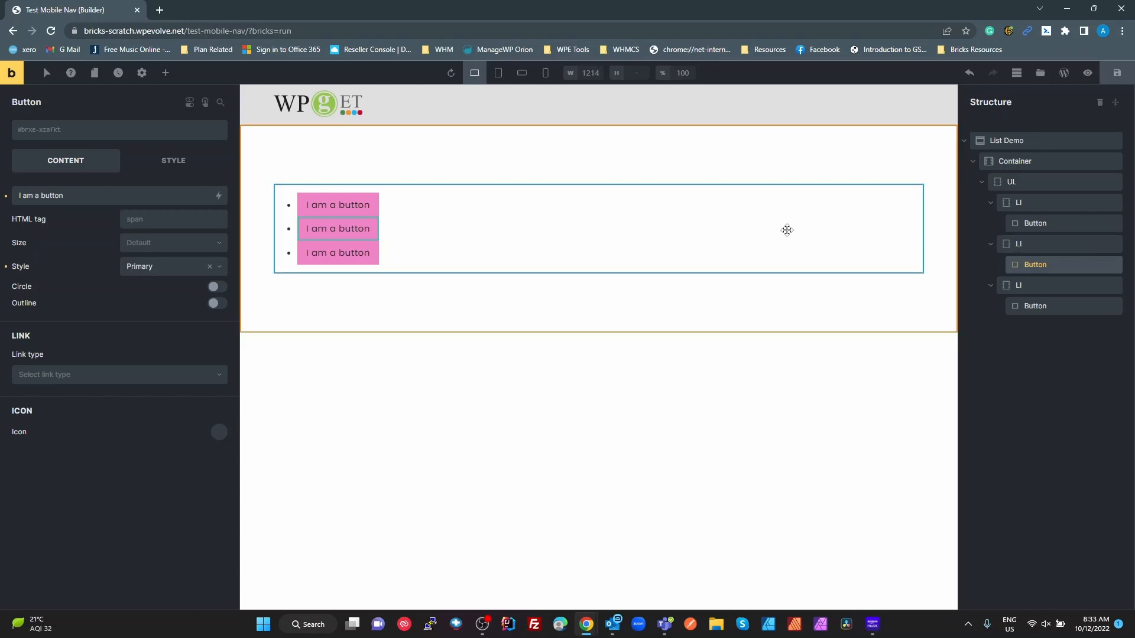
- Insert an Icon element into the second list item
left_click(166, 72)
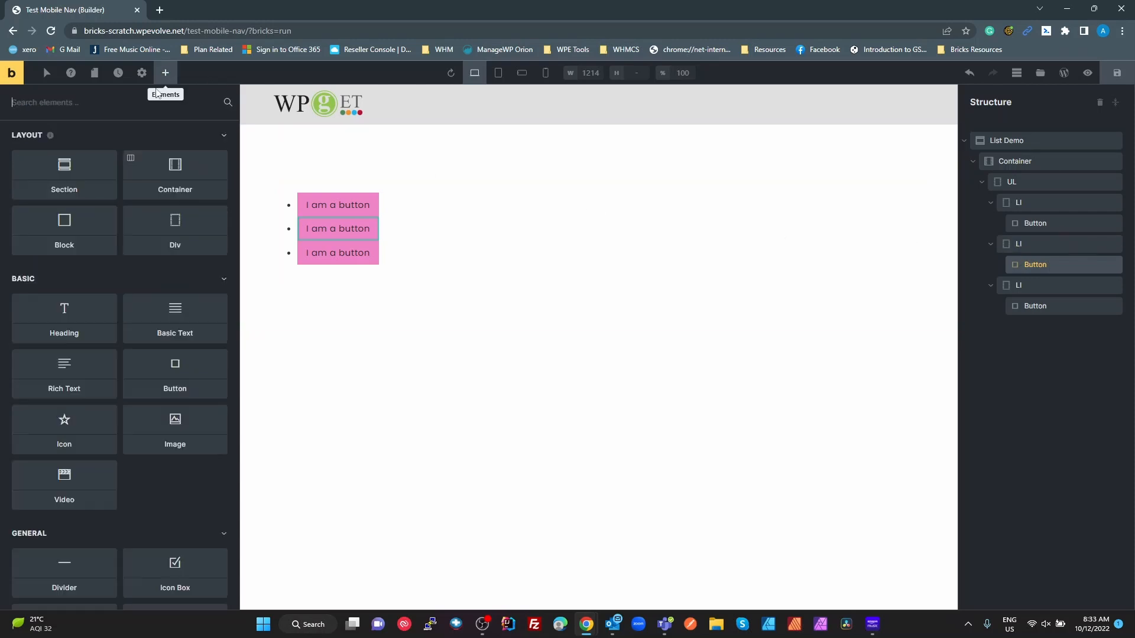
type("icon")
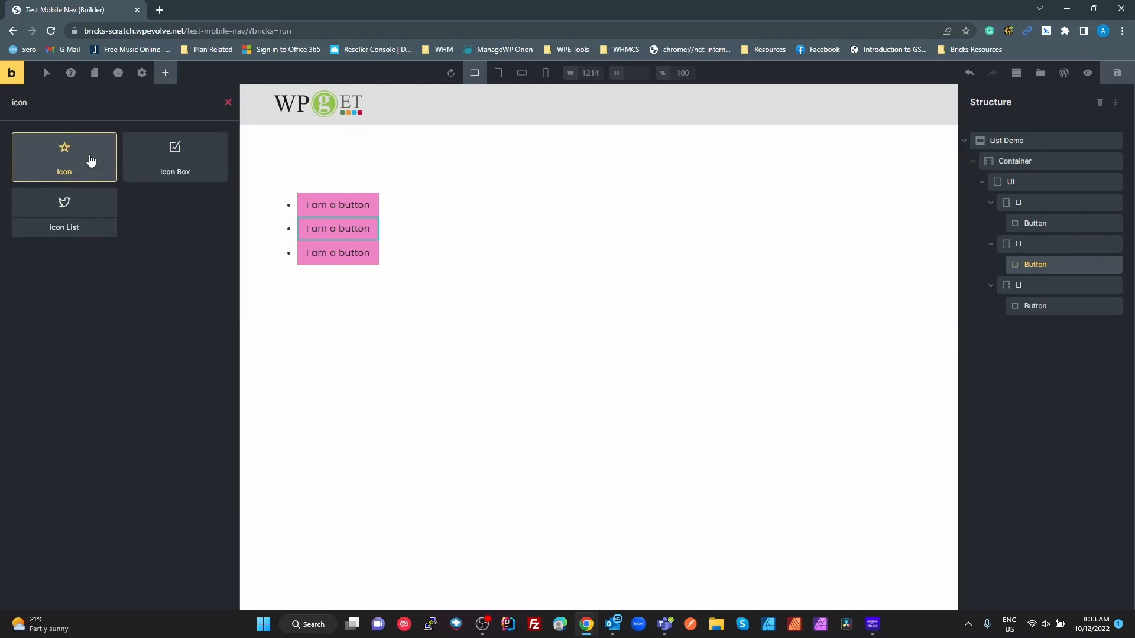
left_click_drag(81, 181, 1026, 264)
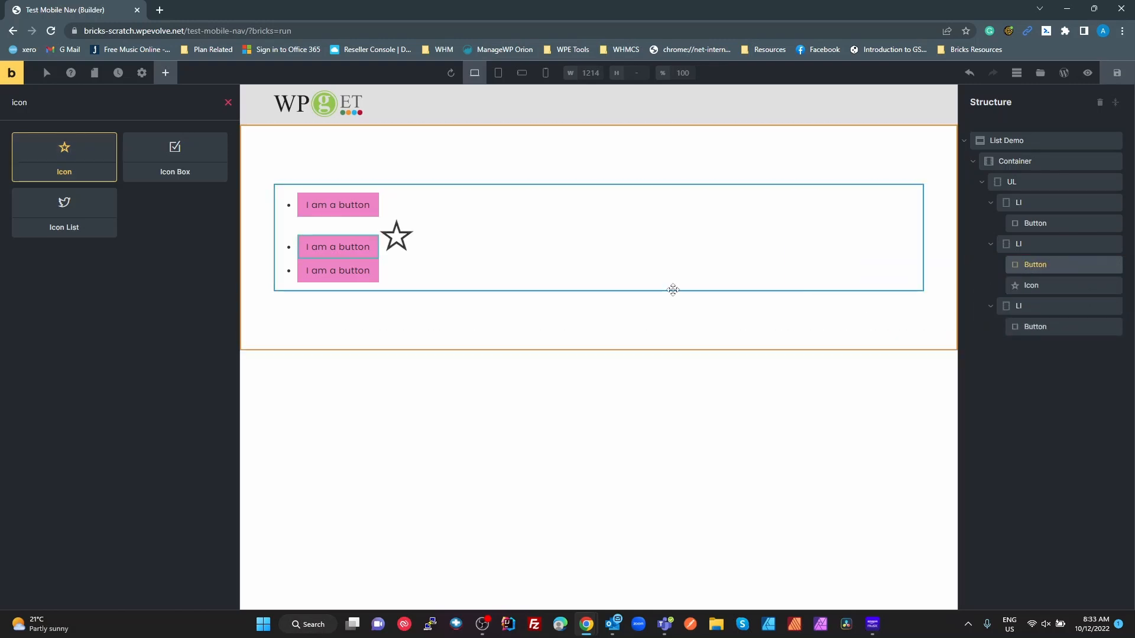
left_click(393, 239)
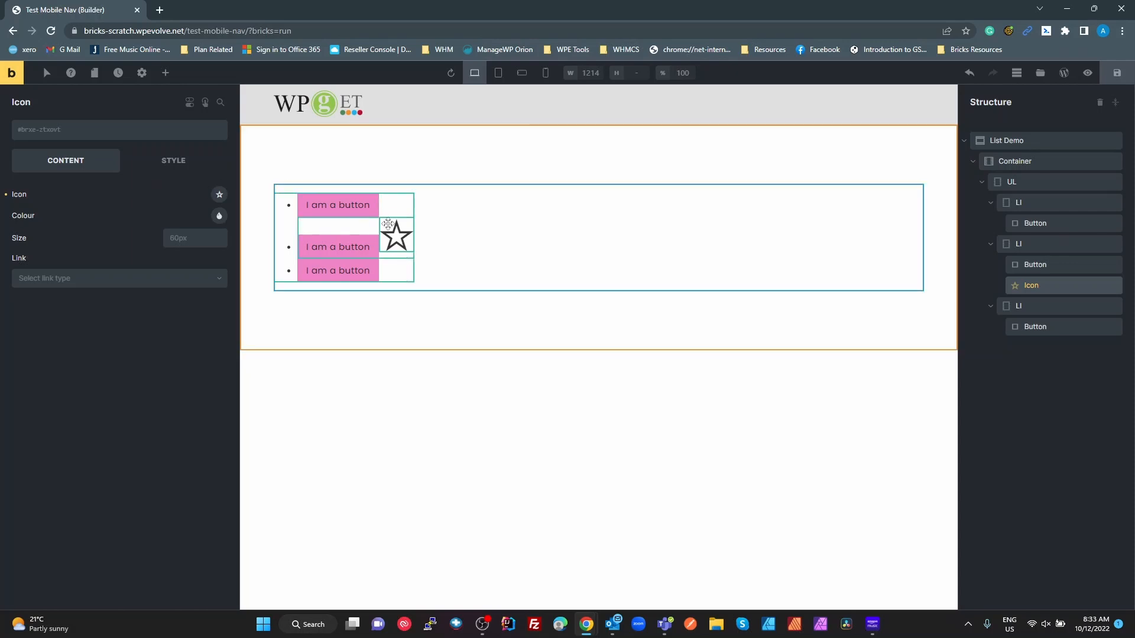
- Set the star icon's font size to 15px and move it before the button
left_click(180, 167)
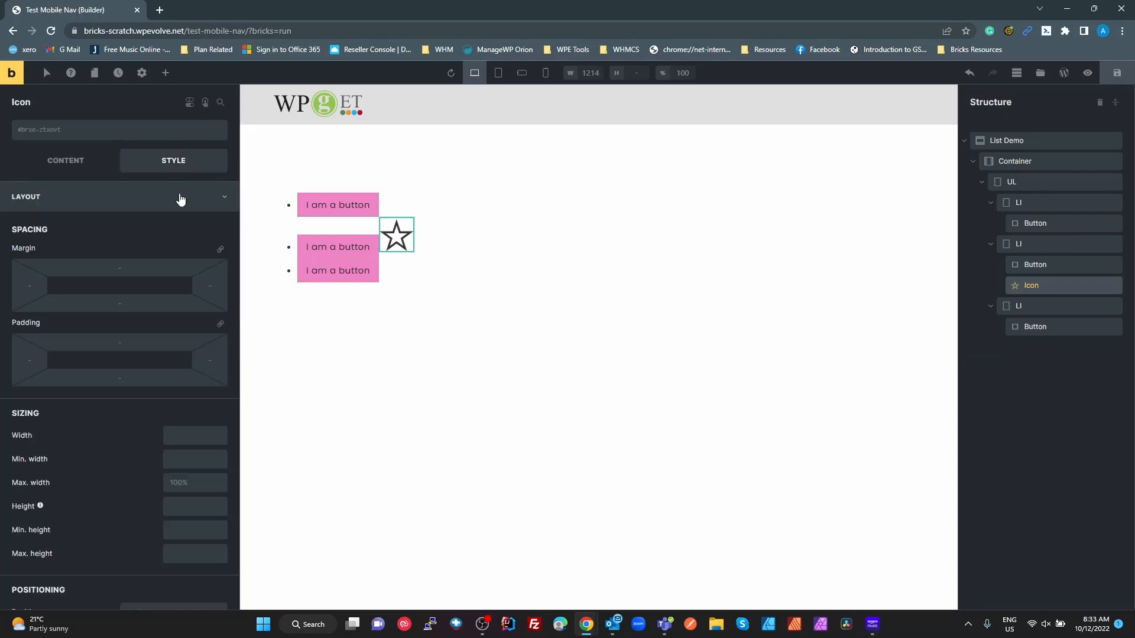
left_click(93, 201)
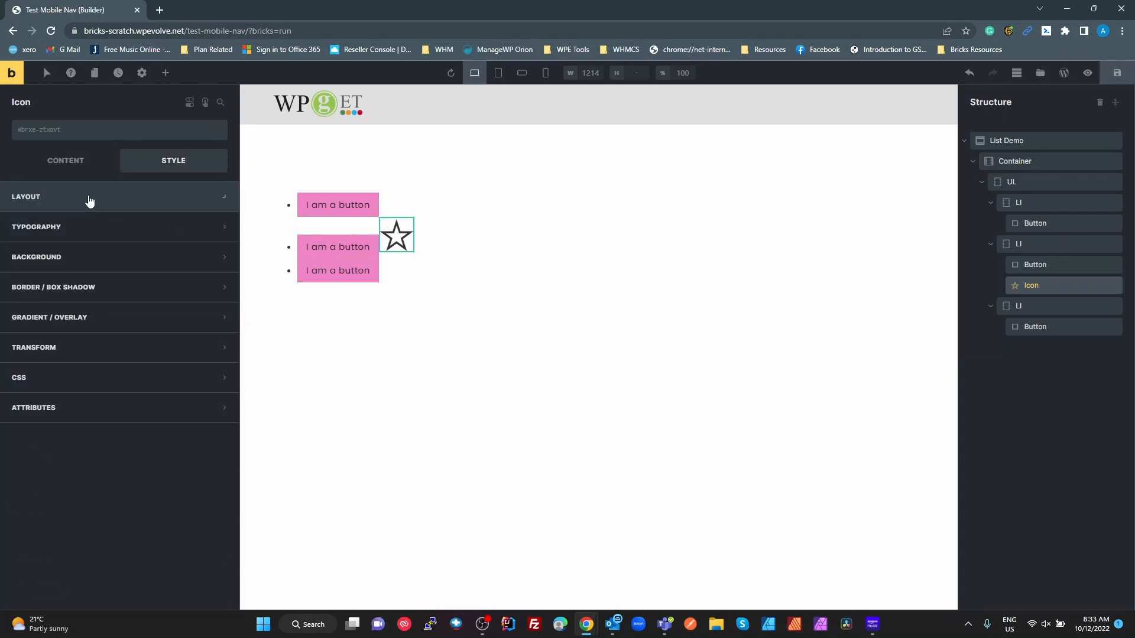
left_click(77, 228)
left_click(219, 257)
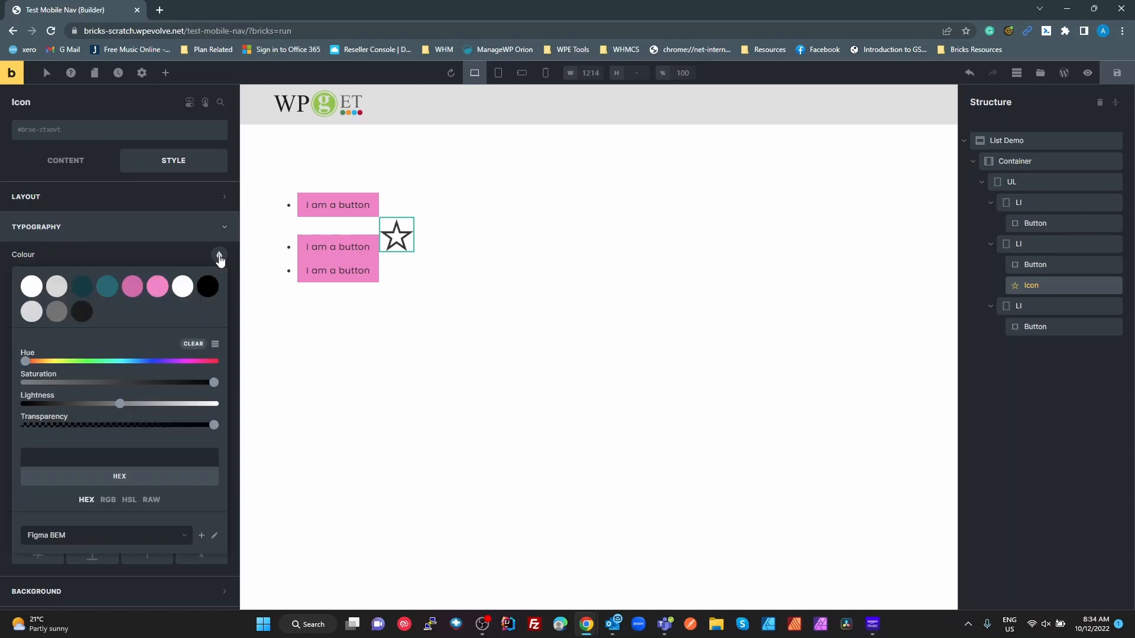
left_click(220, 258)
left_click(185, 276)
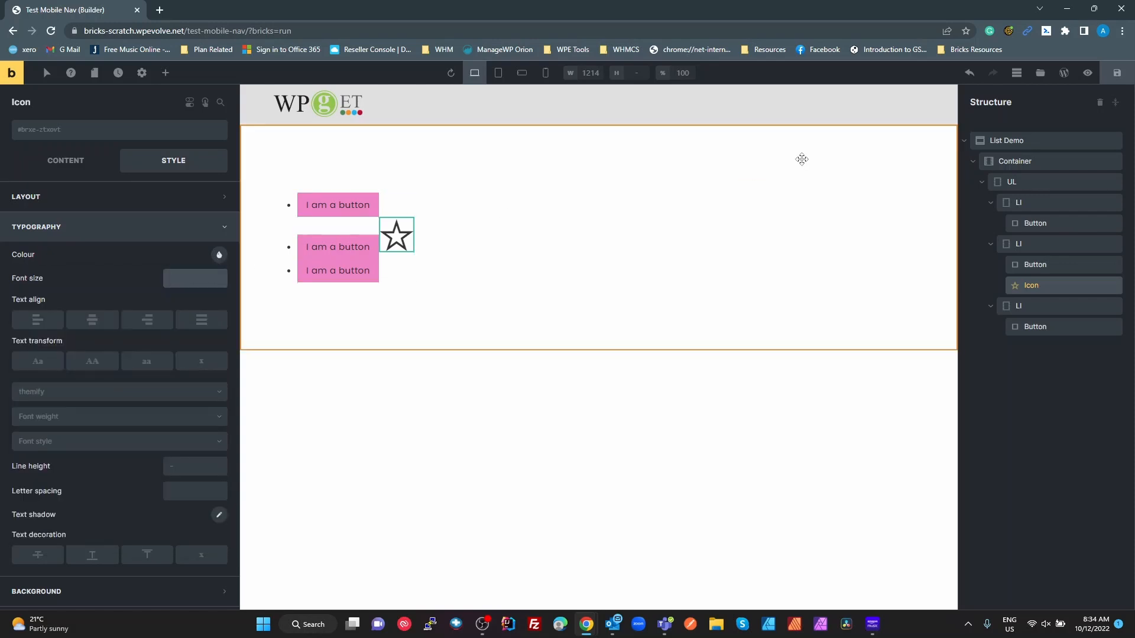
type("15px")
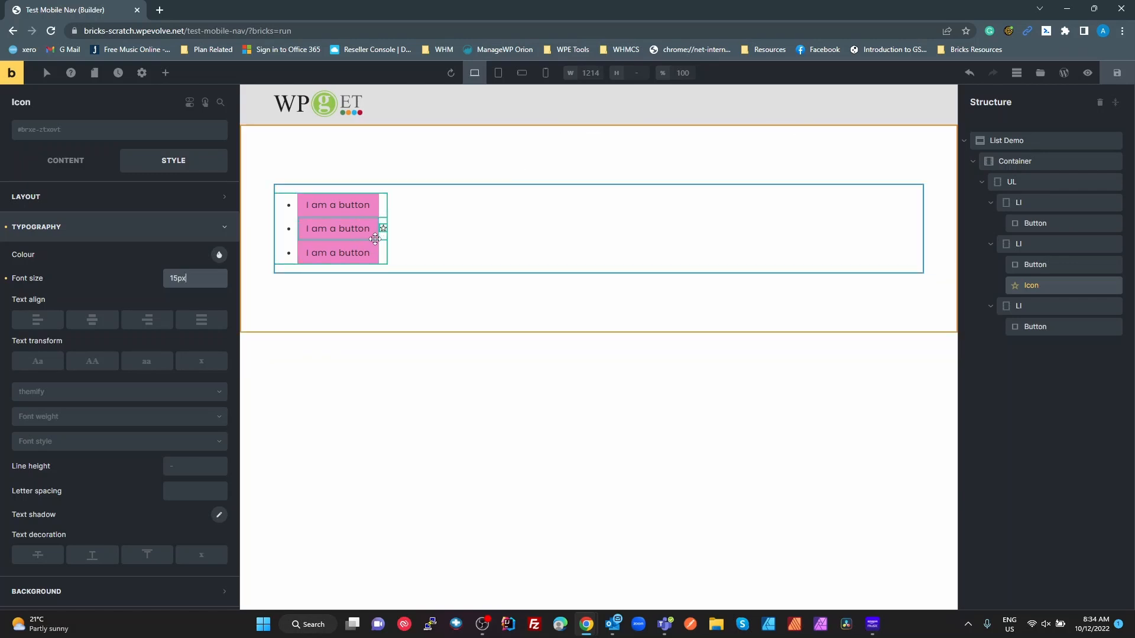
left_click(1046, 287)
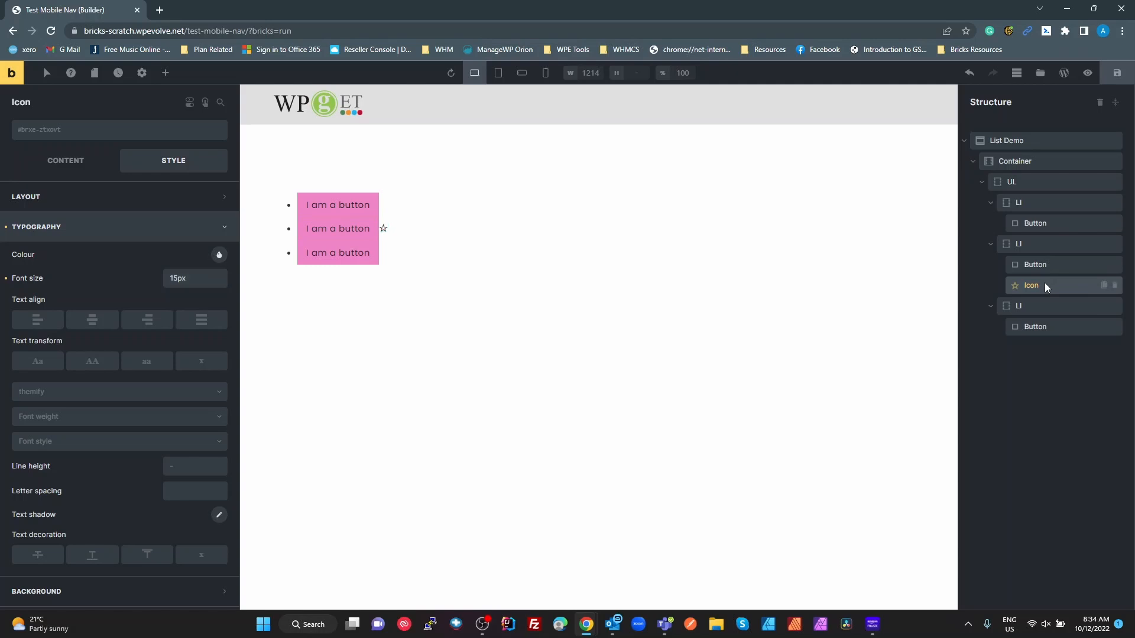
left_click_drag(1046, 287, 1046, 261)
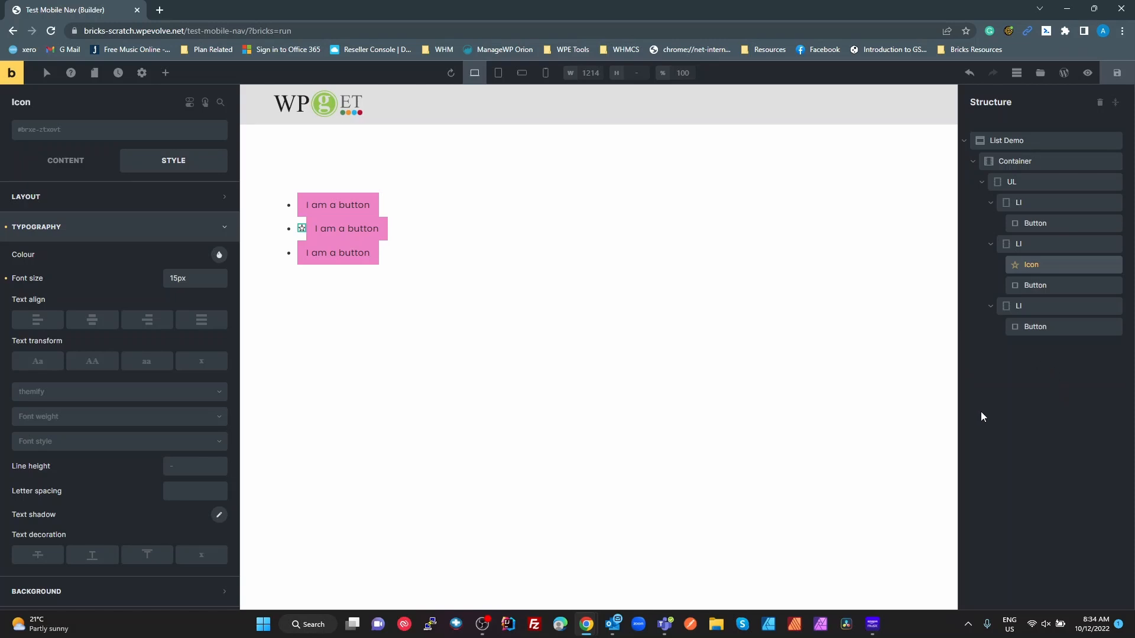
- Apply the ul-block class to the UL list element
left_click(1027, 182)
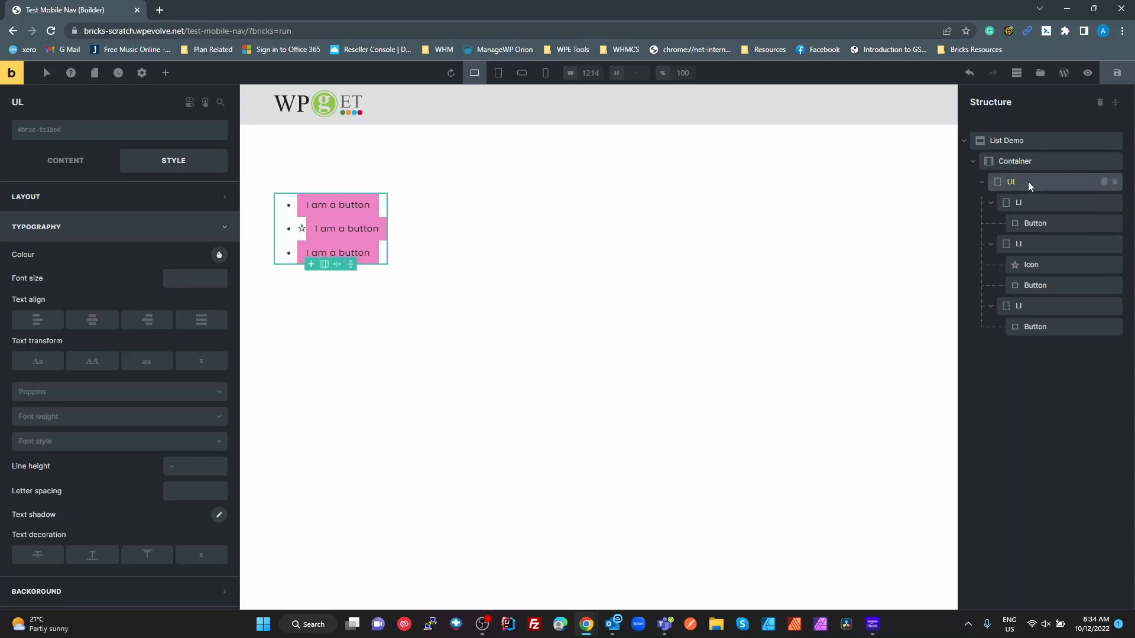
left_click(108, 136)
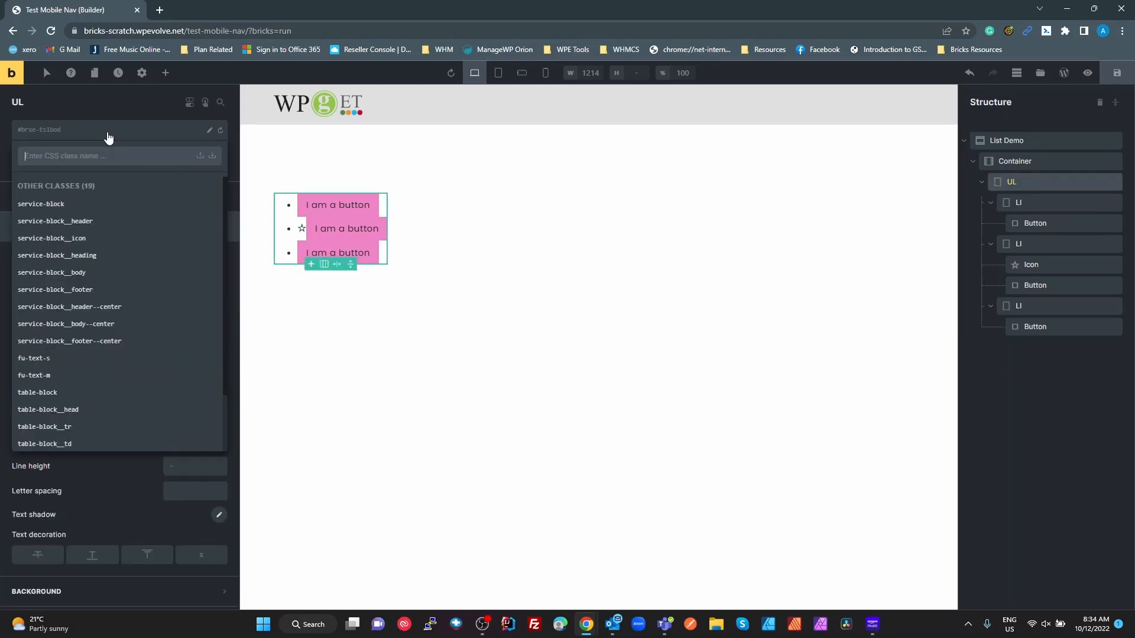
type("ul")
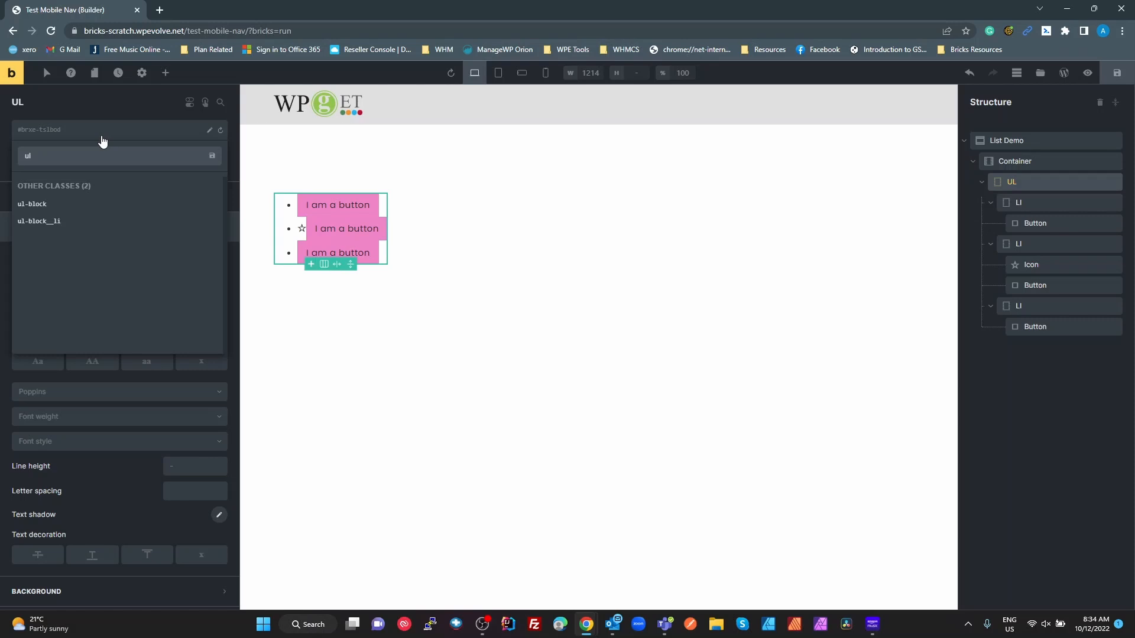
left_click(44, 204)
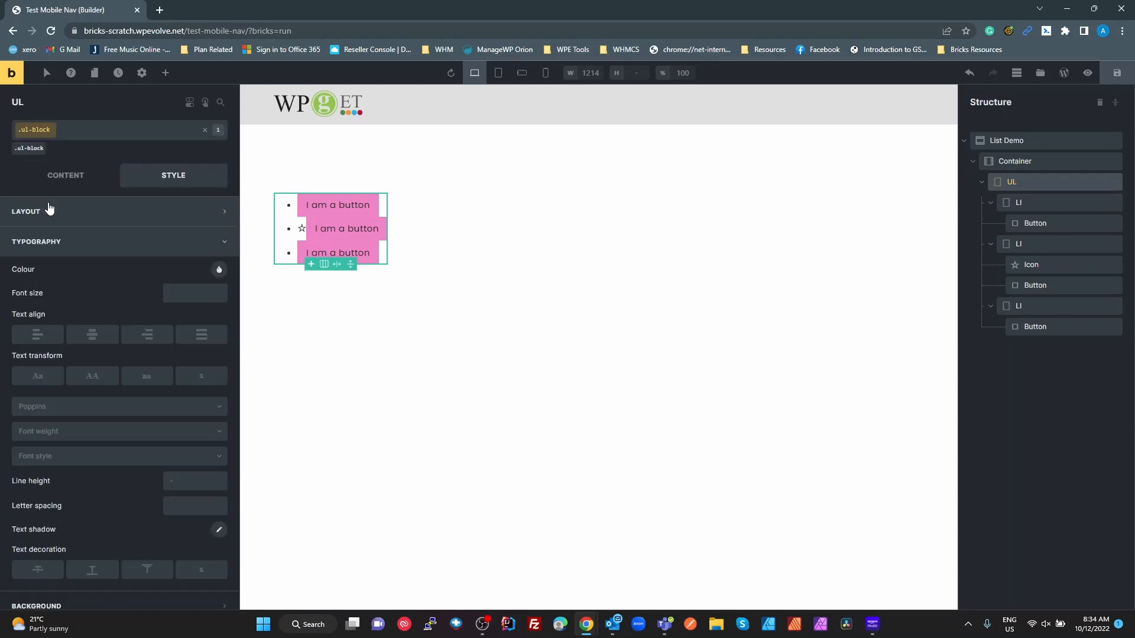
- Make ul-block the styling target and review the UL's layout and content settings
left_click(33, 149)
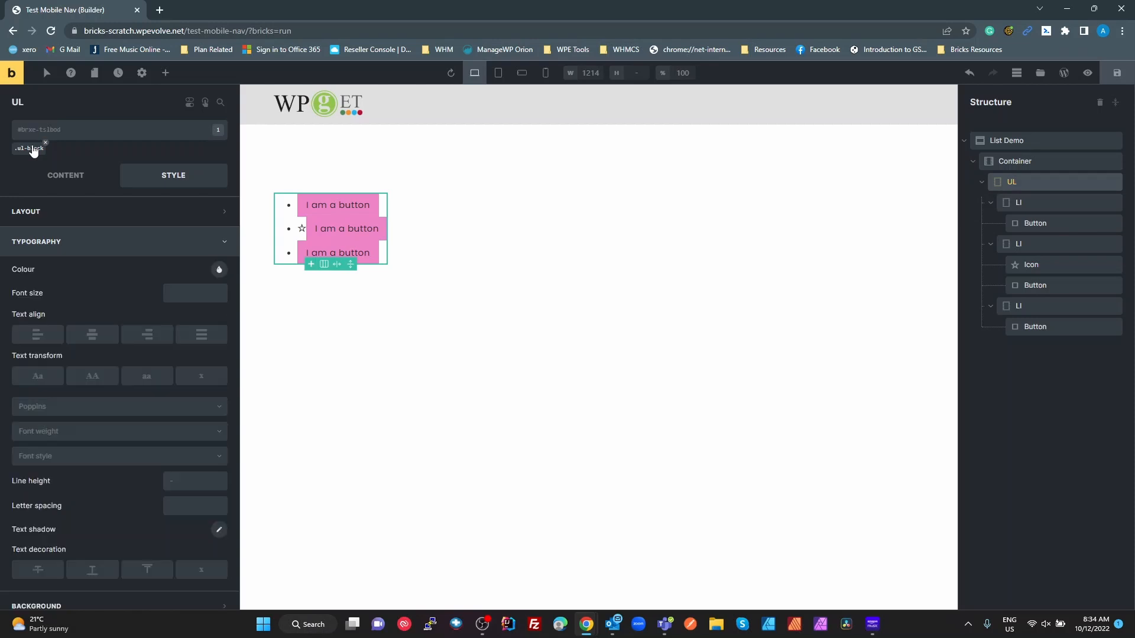
left_click(33, 149)
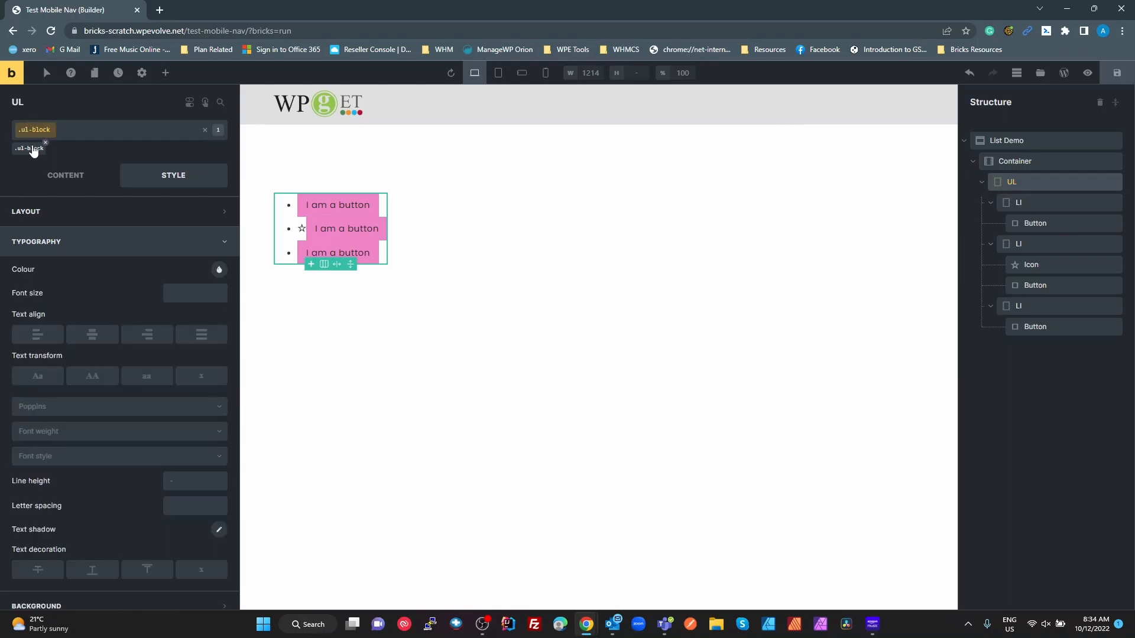
left_click(98, 222)
left_click(98, 222)
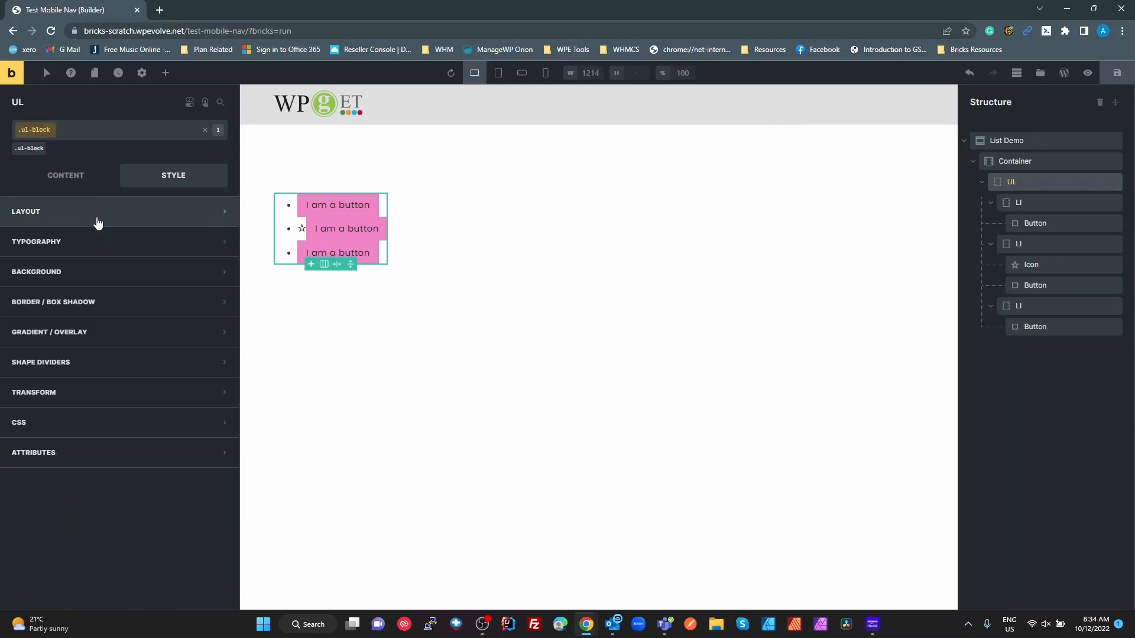
left_click(77, 177)
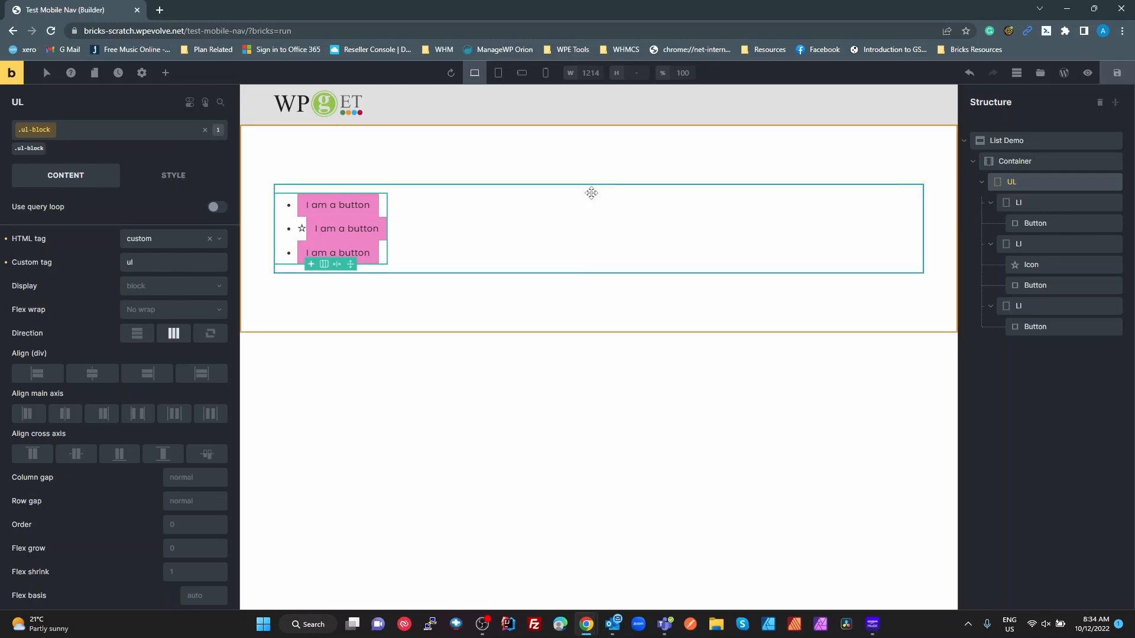
left_click(1025, 199)
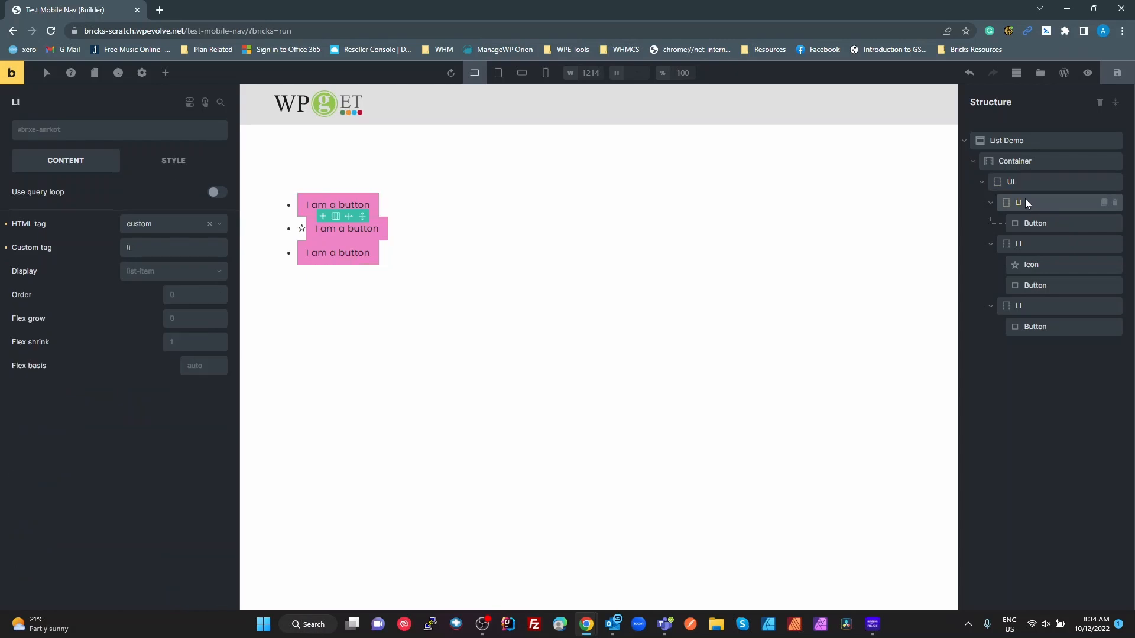
- Apply the ul-block__li class to the first LI and view its spacing settings
left_click(47, 131)
type("li")
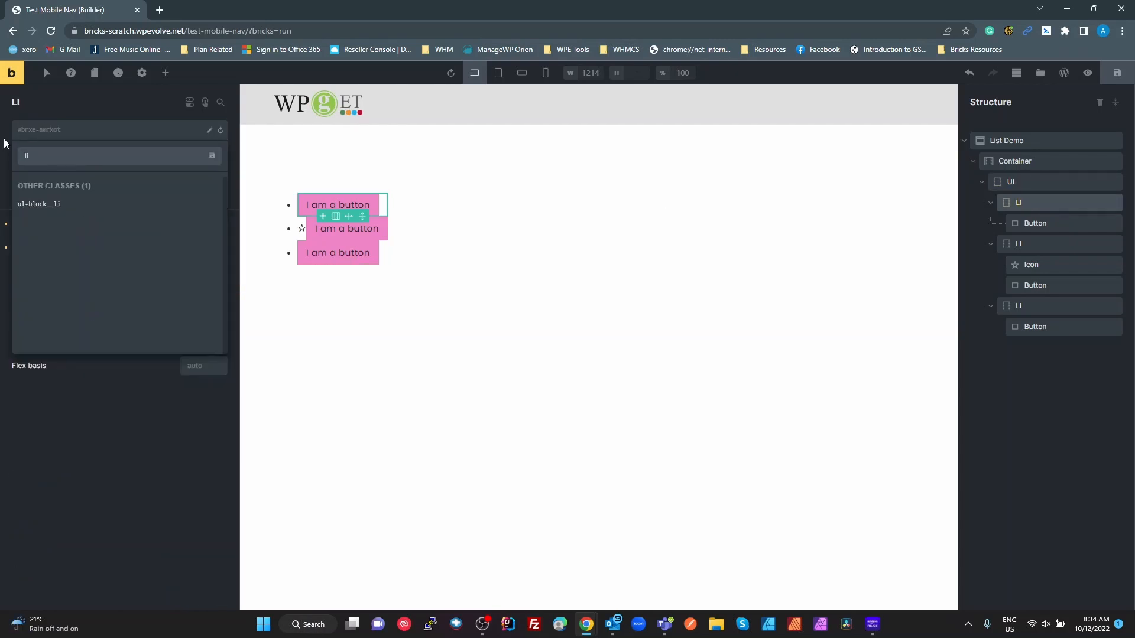
left_click(51, 205)
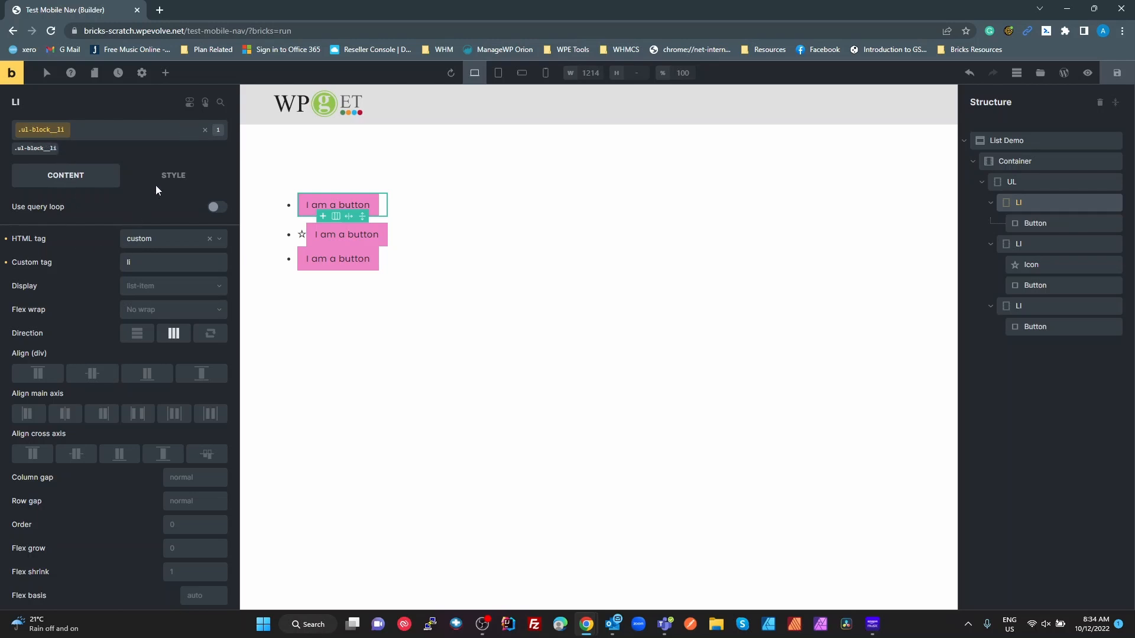
left_click(171, 178)
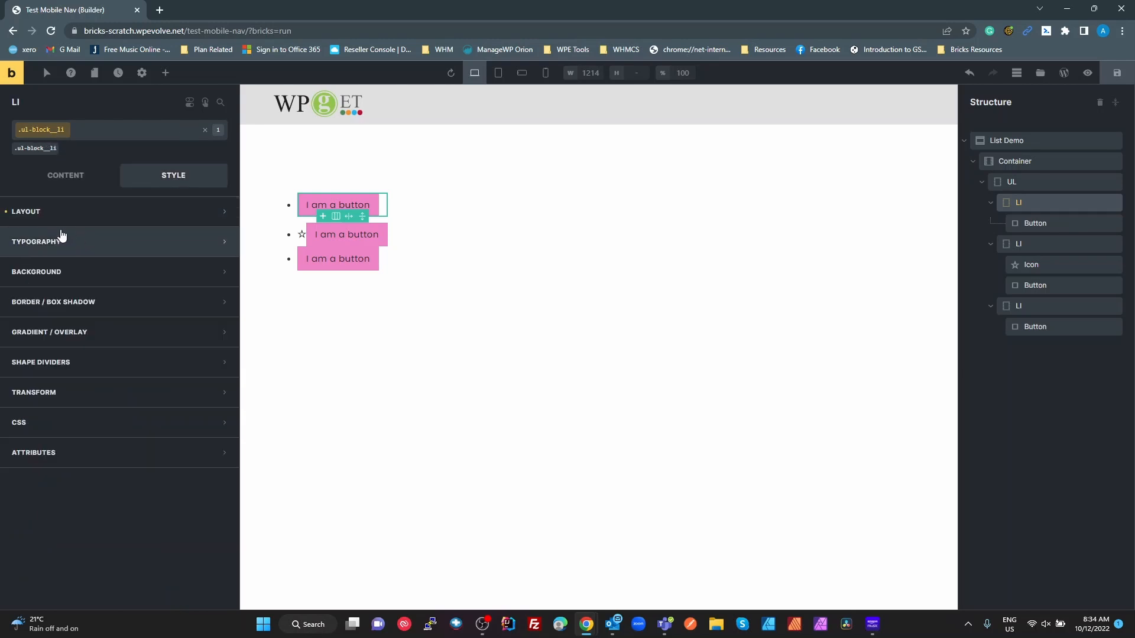
left_click(38, 218)
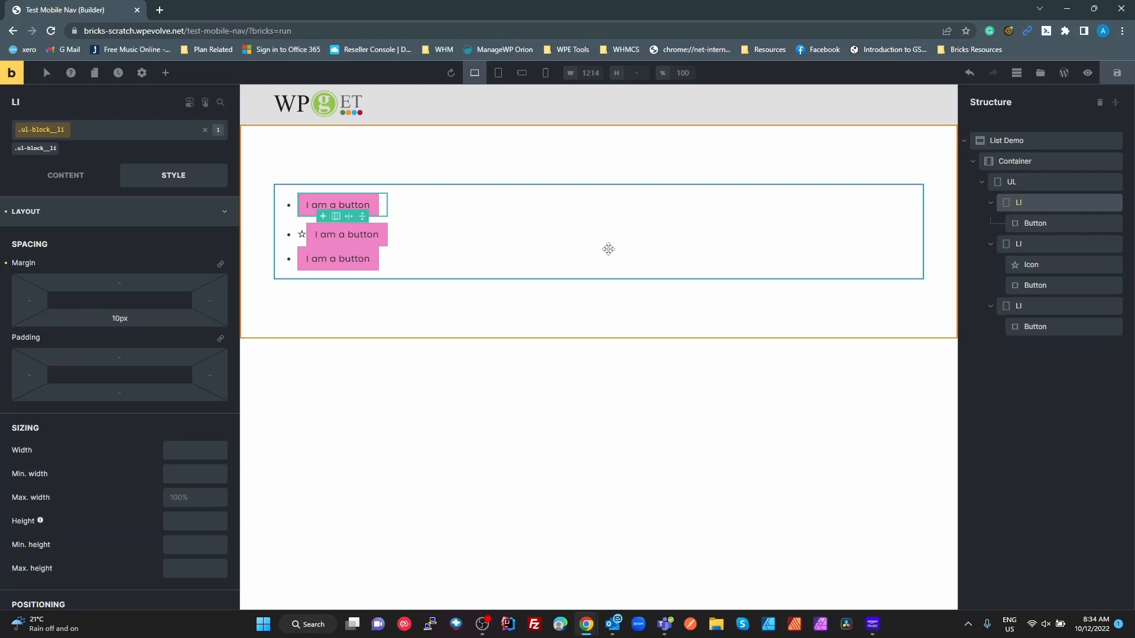
- Apply the ul-block__li class to the second and third list items
left_click(1026, 245)
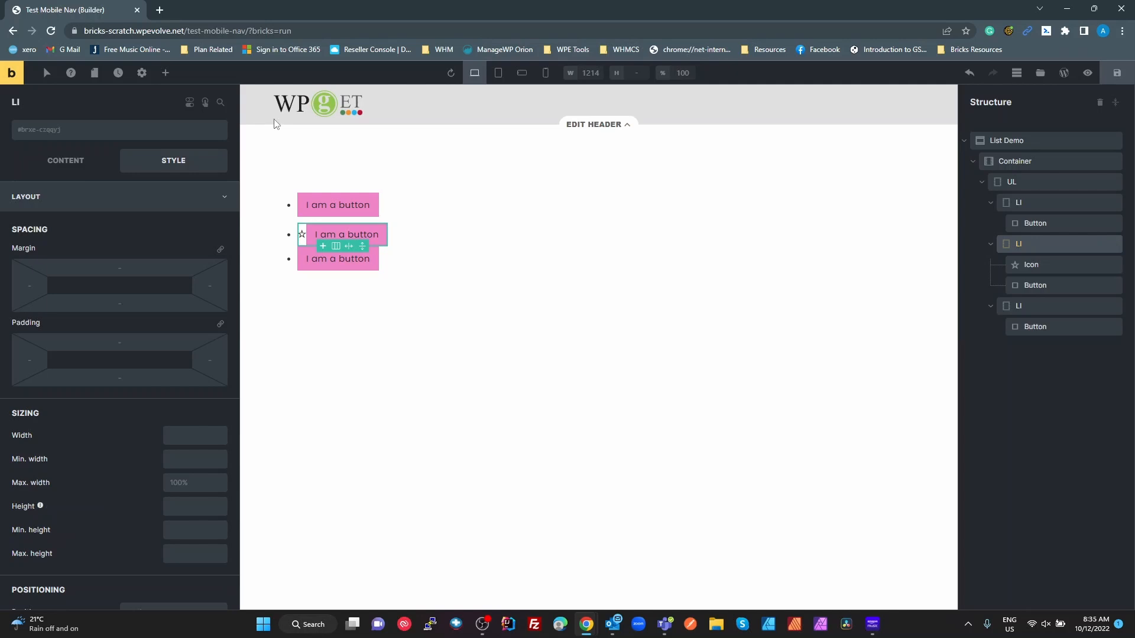
left_click(137, 134)
type("li")
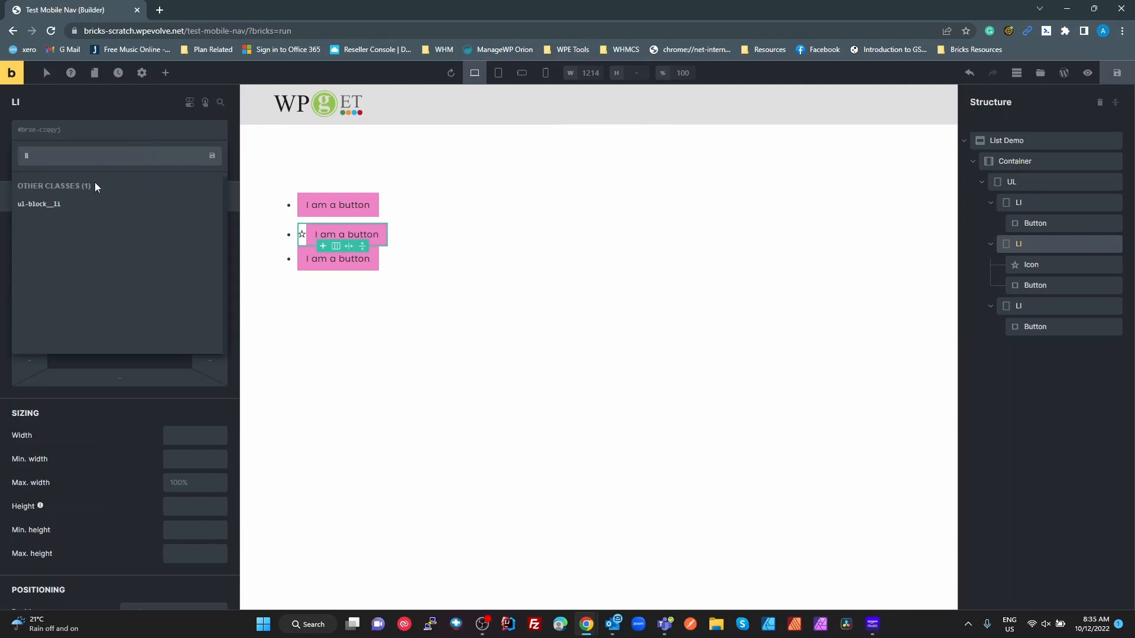
left_click(64, 211)
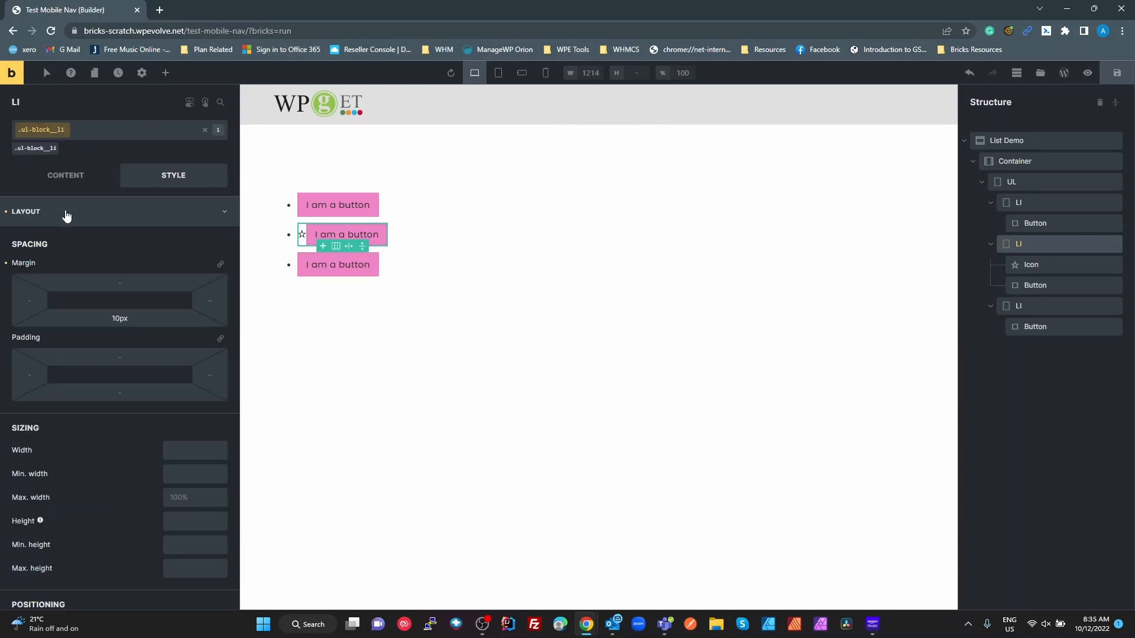
left_click(1031, 305)
left_click(134, 131)
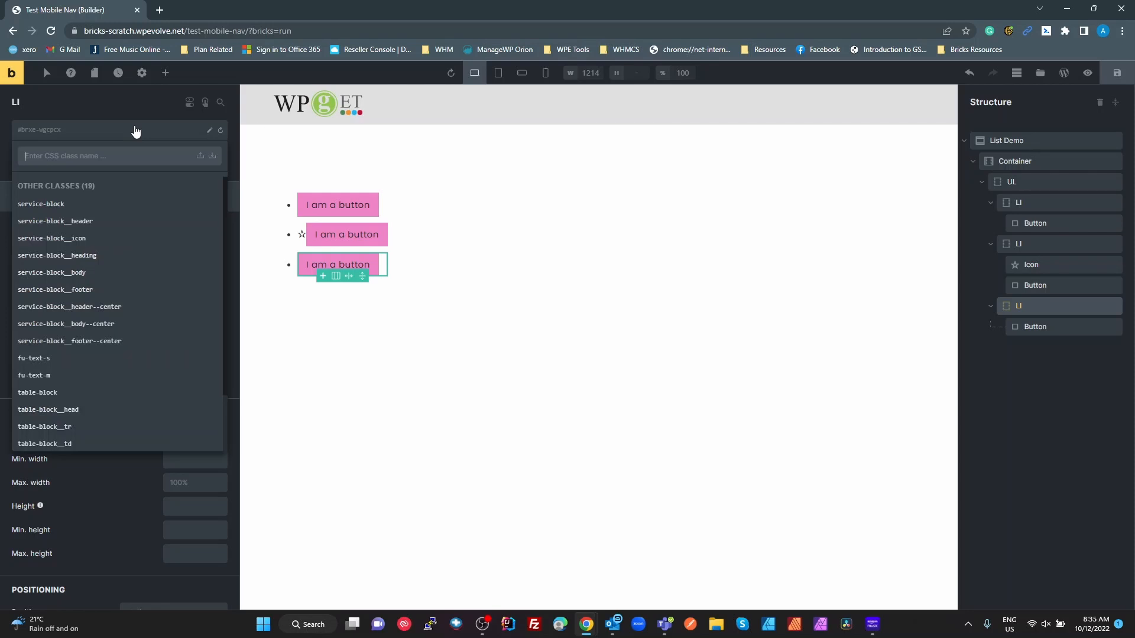
type("li")
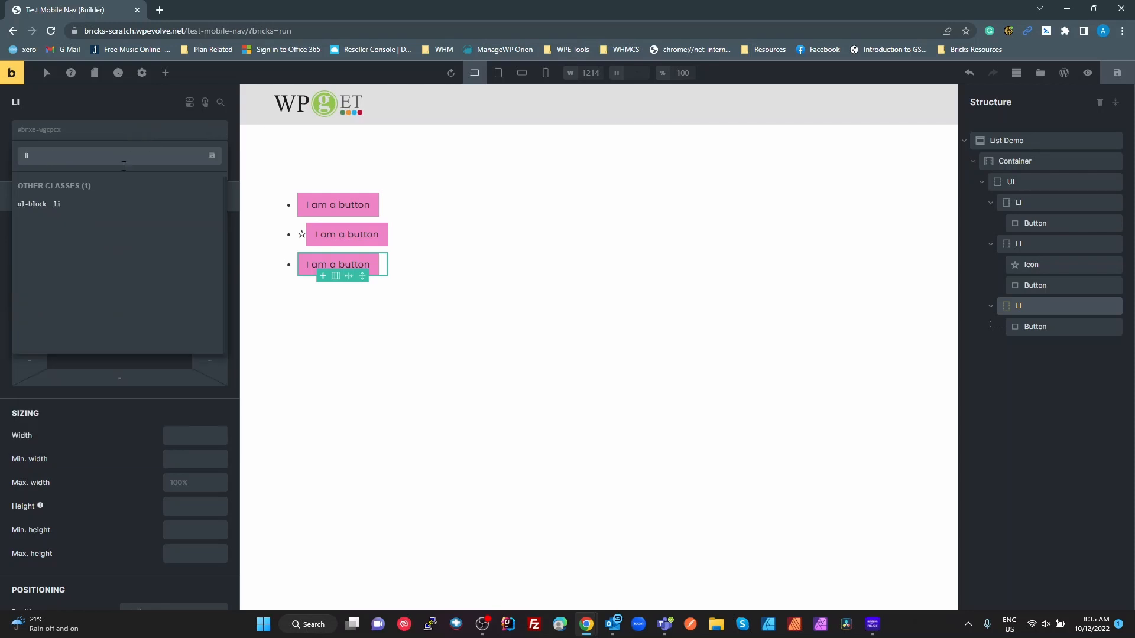
left_click(93, 207)
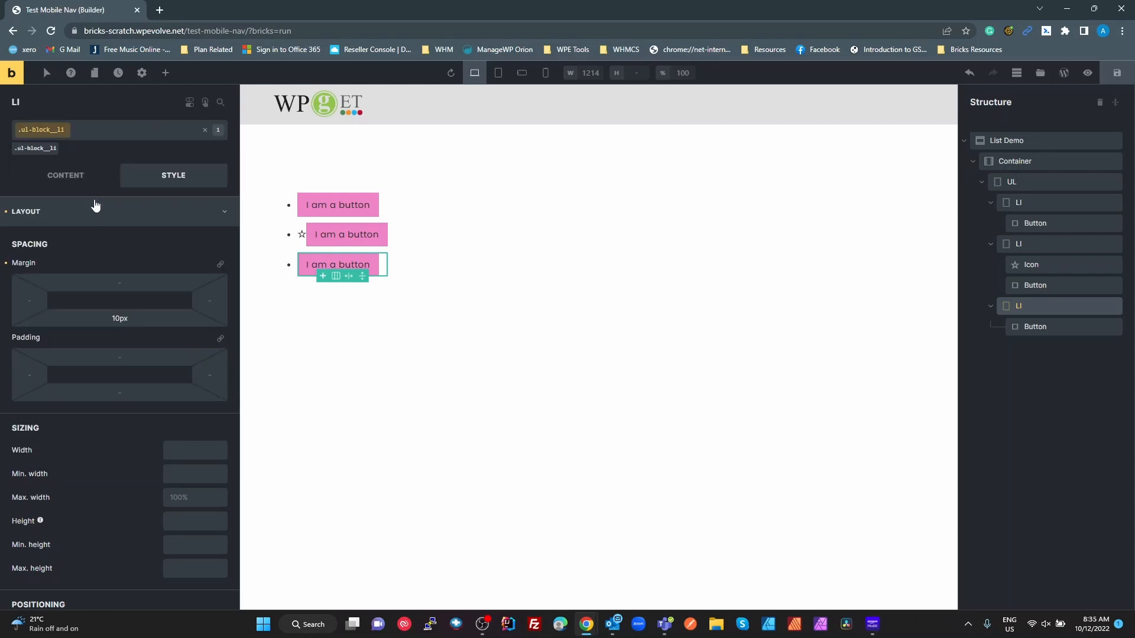
left_click(1022, 326)
left_click(1026, 307)
- Give the UL list the custom CSS root { list-style: none; padding:0 } to drop its bullets
left_click(1012, 184)
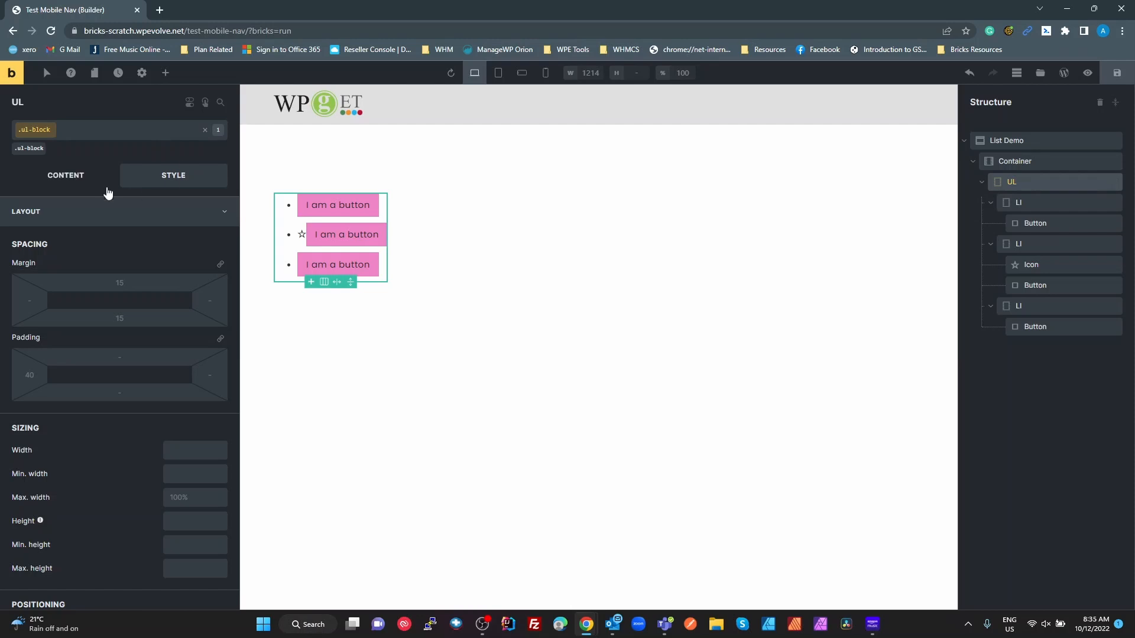
left_click(76, 222)
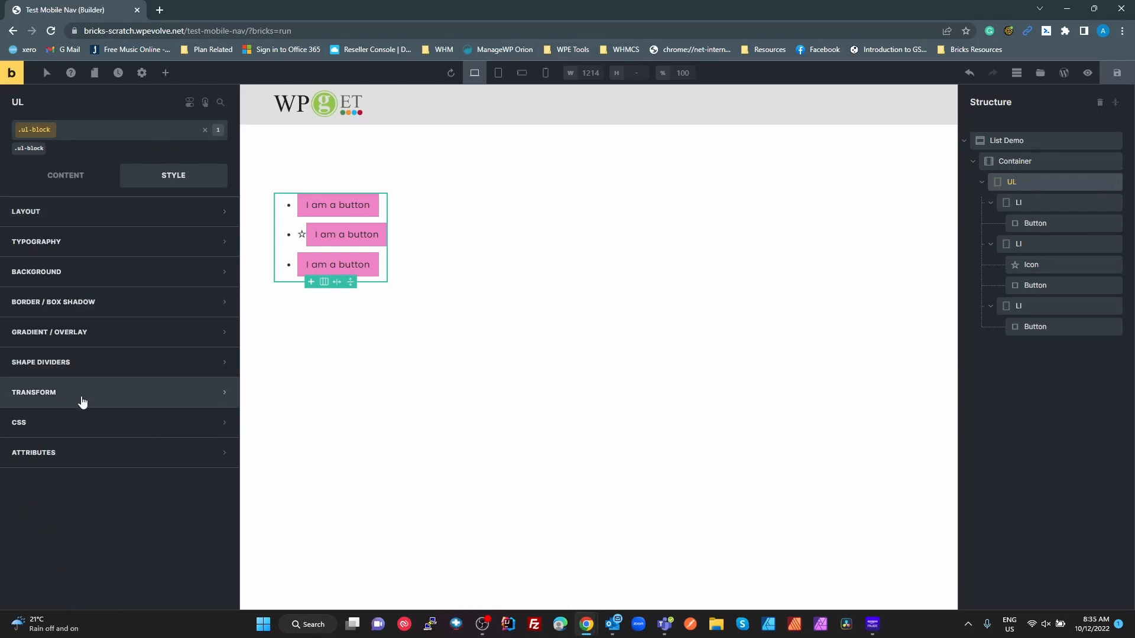
left_click(71, 425)
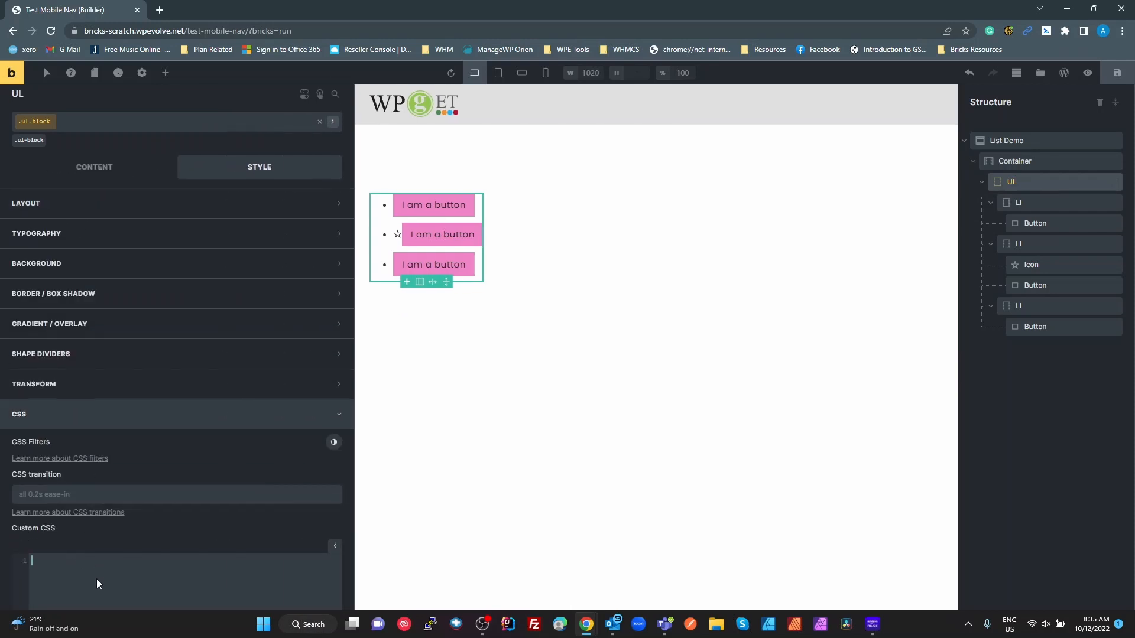
scroll(97, 579, "down", 2)
type("root{")
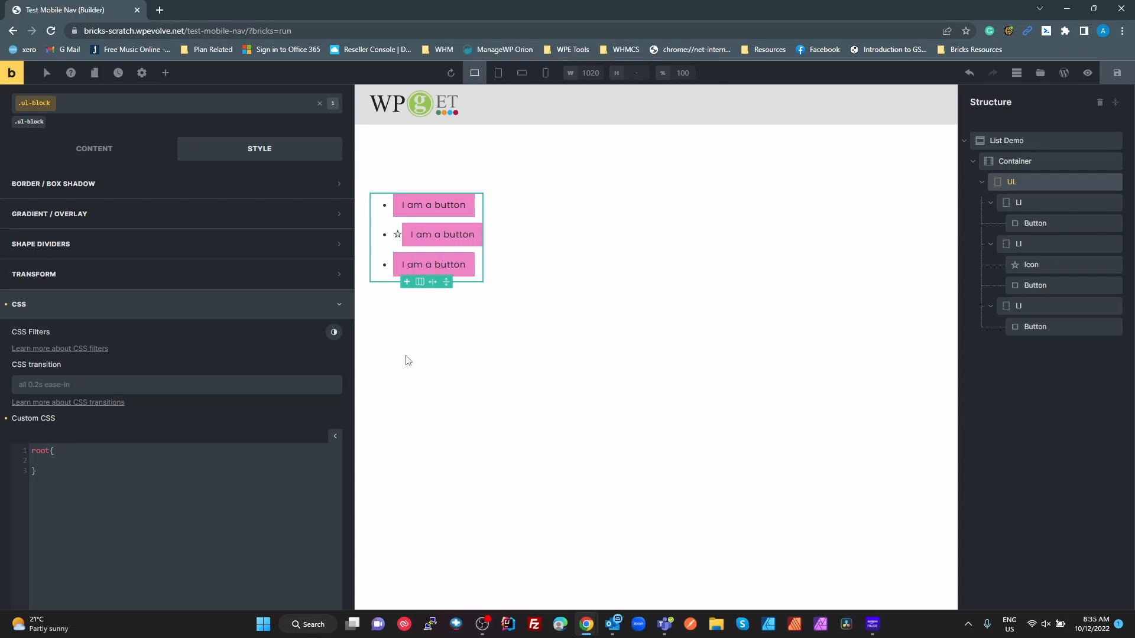
type("li")
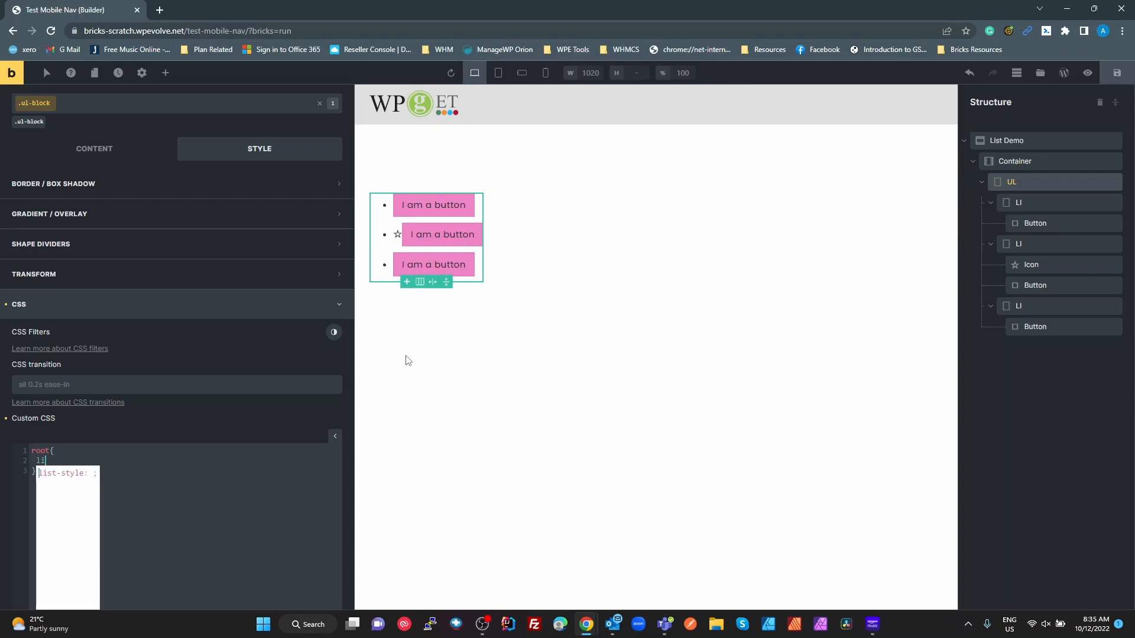
type("st-style: nine")
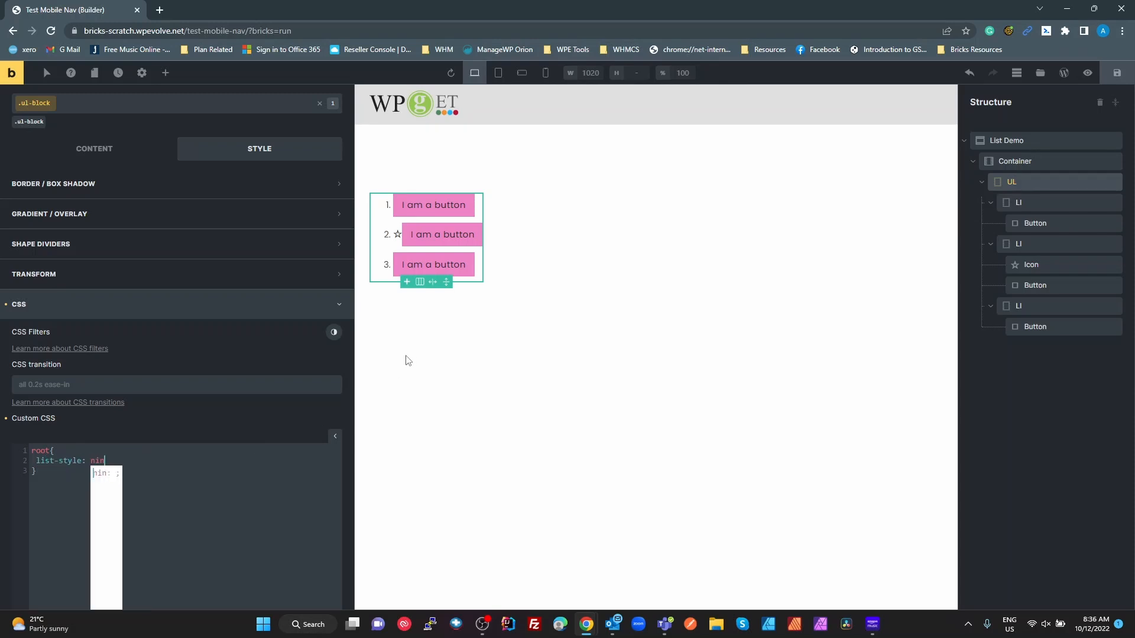
key("BackSpace")
key("BackSpace")
key("BackSpace")
key("BackSpace")
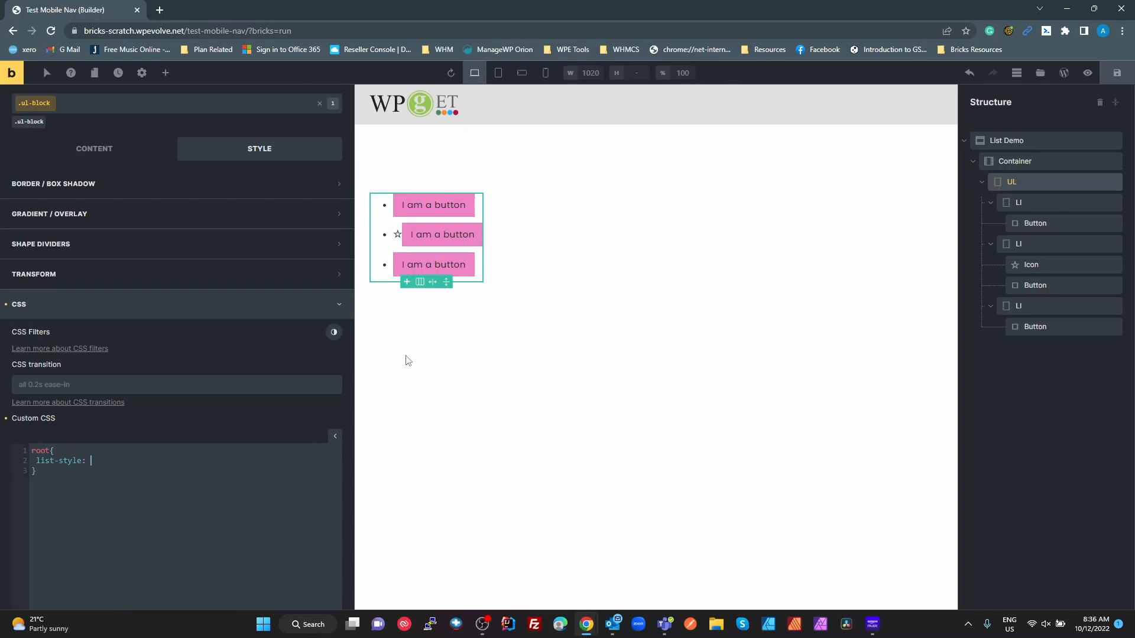
type("none")
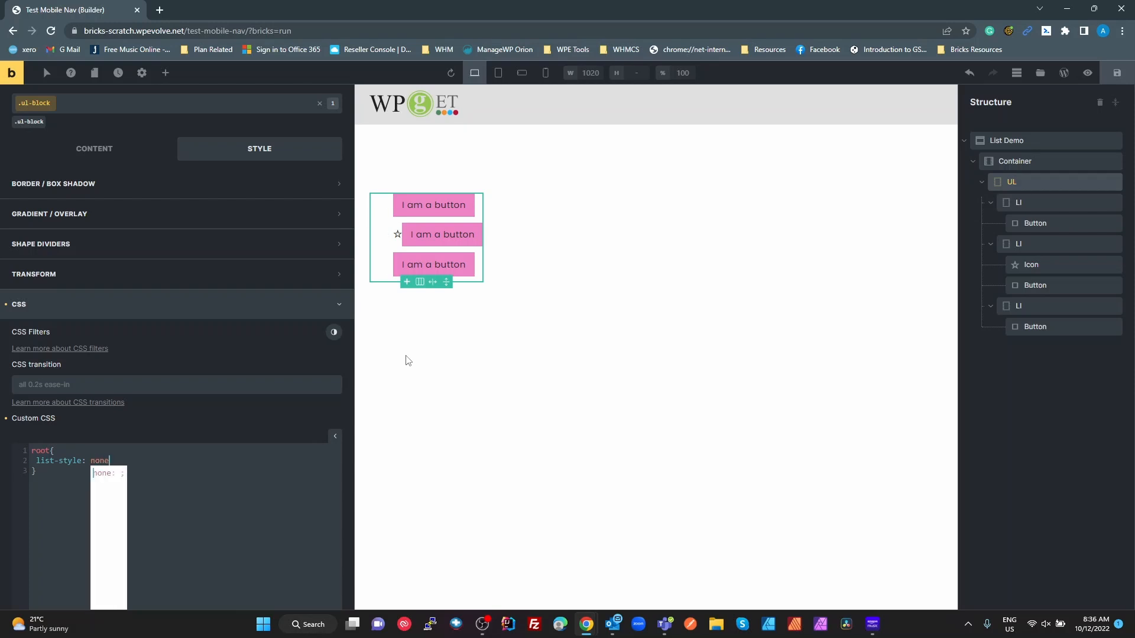
type(";   ")
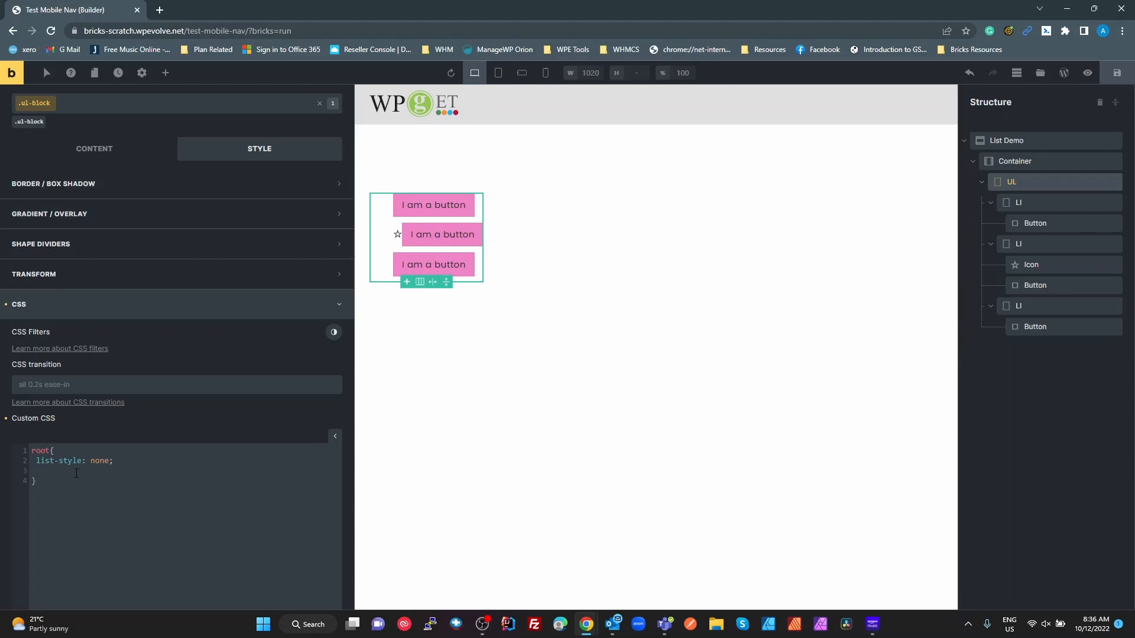
type("padding")
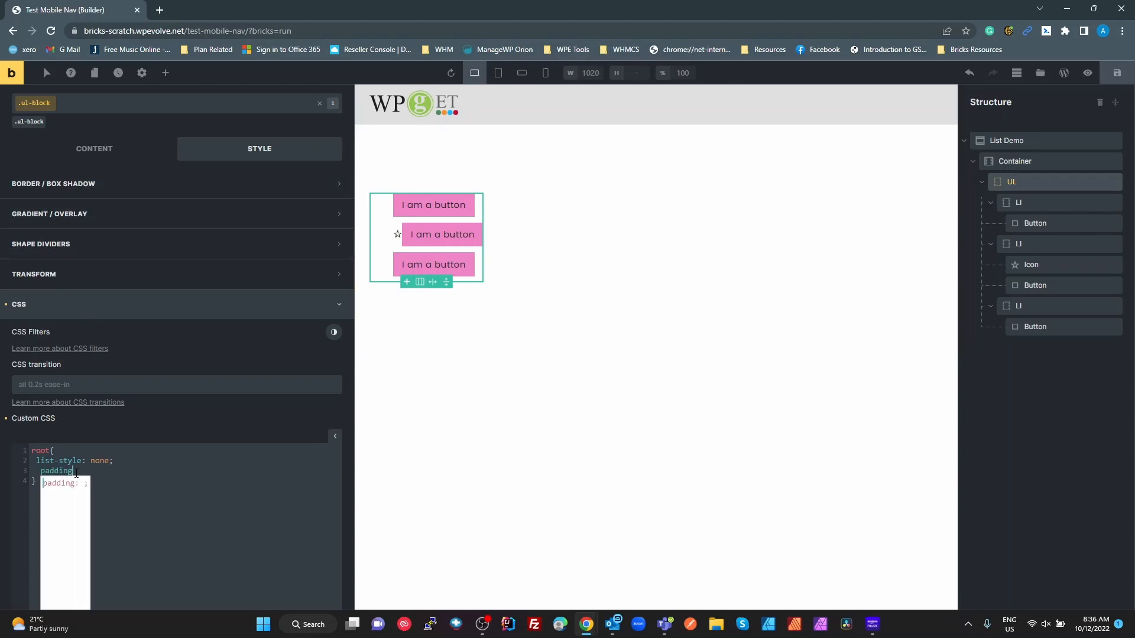
type(":0")
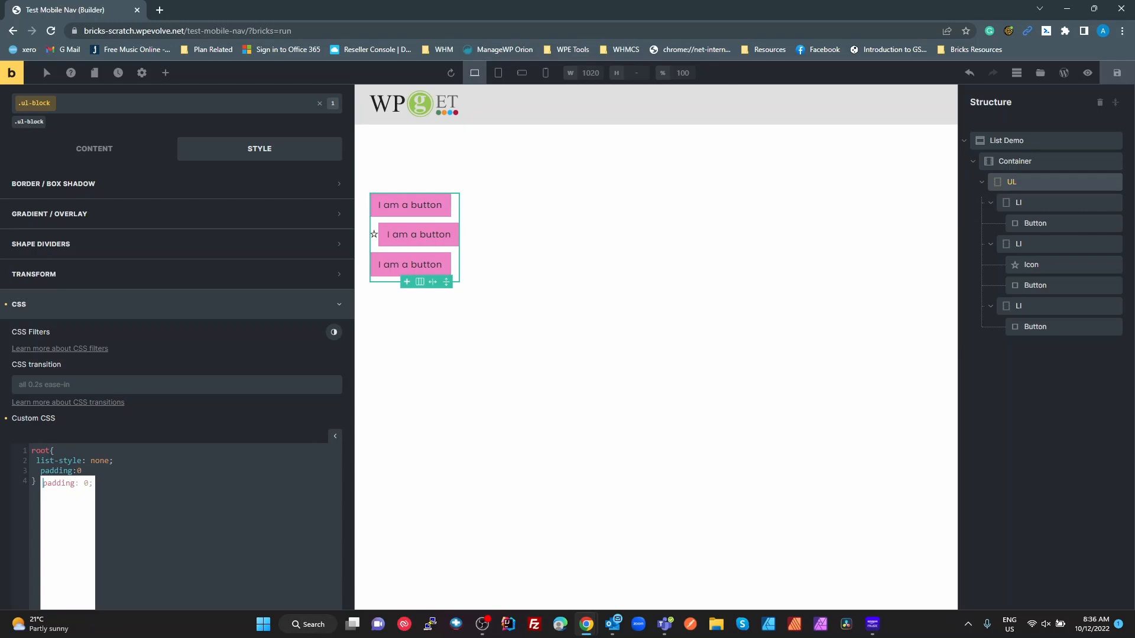
left_click(234, 457)
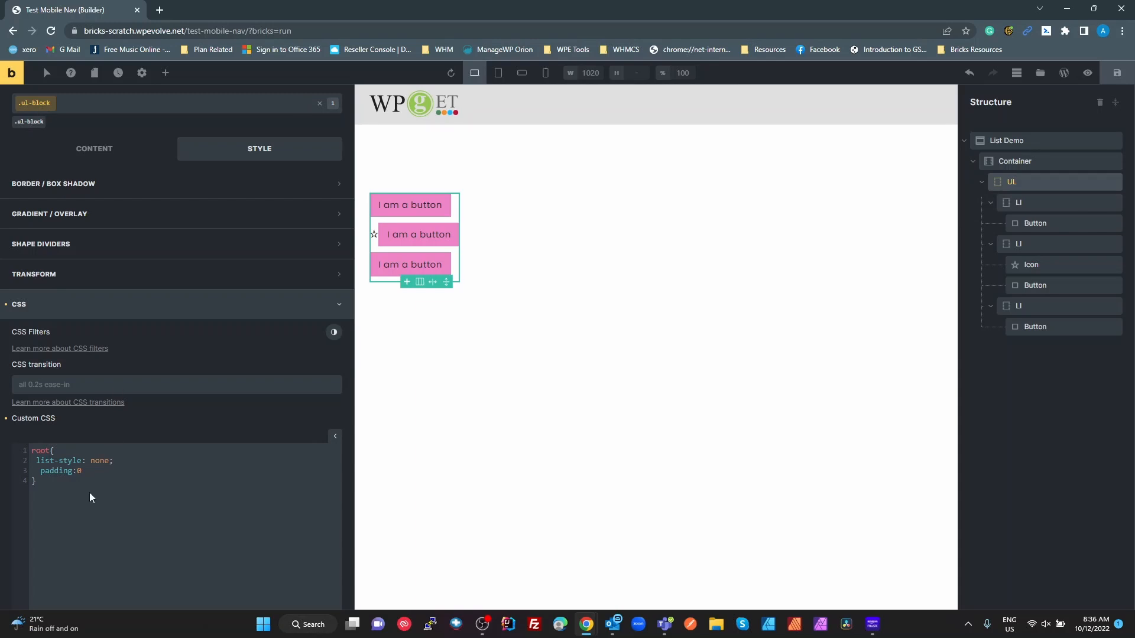
left_click_drag(89, 491, 11, 442)
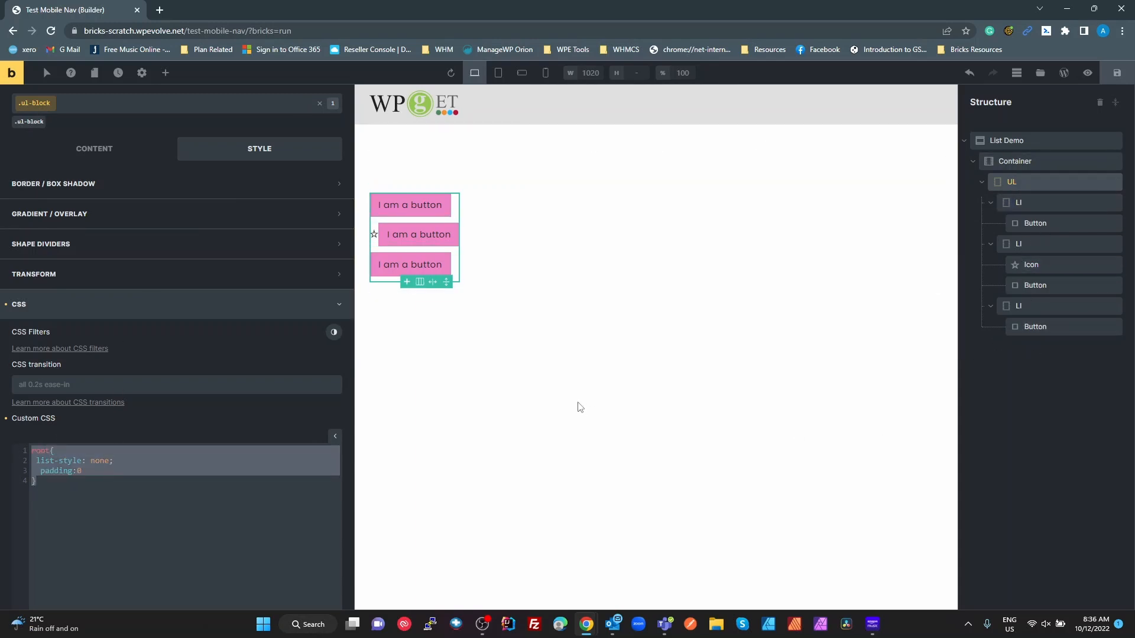
- Deselect the UL by clicking empty canvas so the Add Elements panel appears
left_click(495, 371)
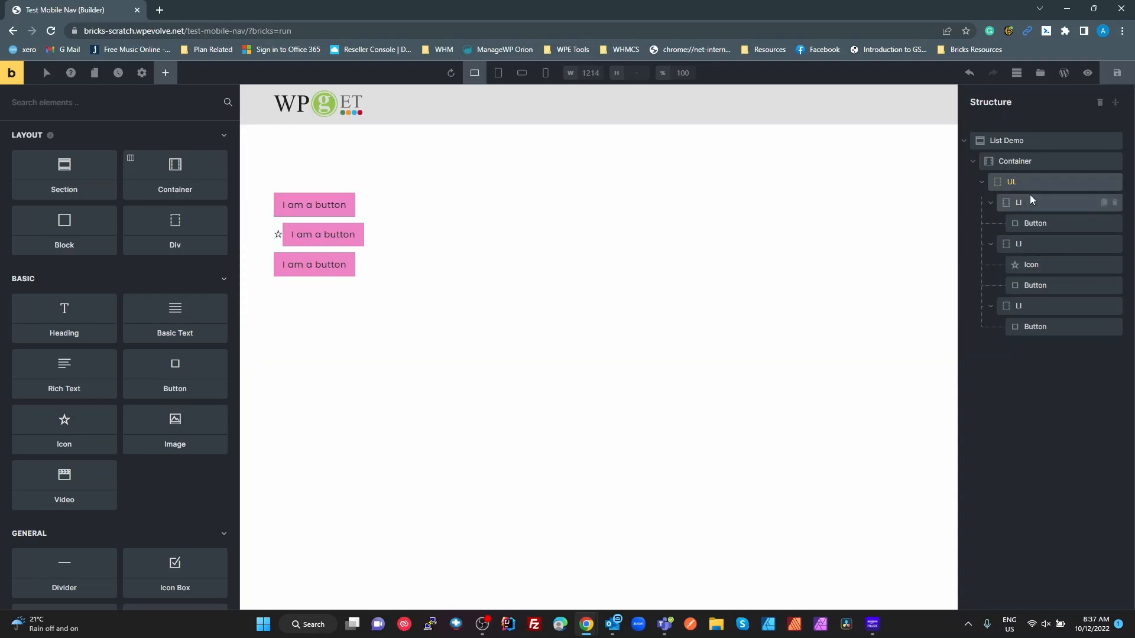
- Delete two of the three list items, including the starred one, from the Structure panel
left_click(1030, 243)
right_click(1030, 243)
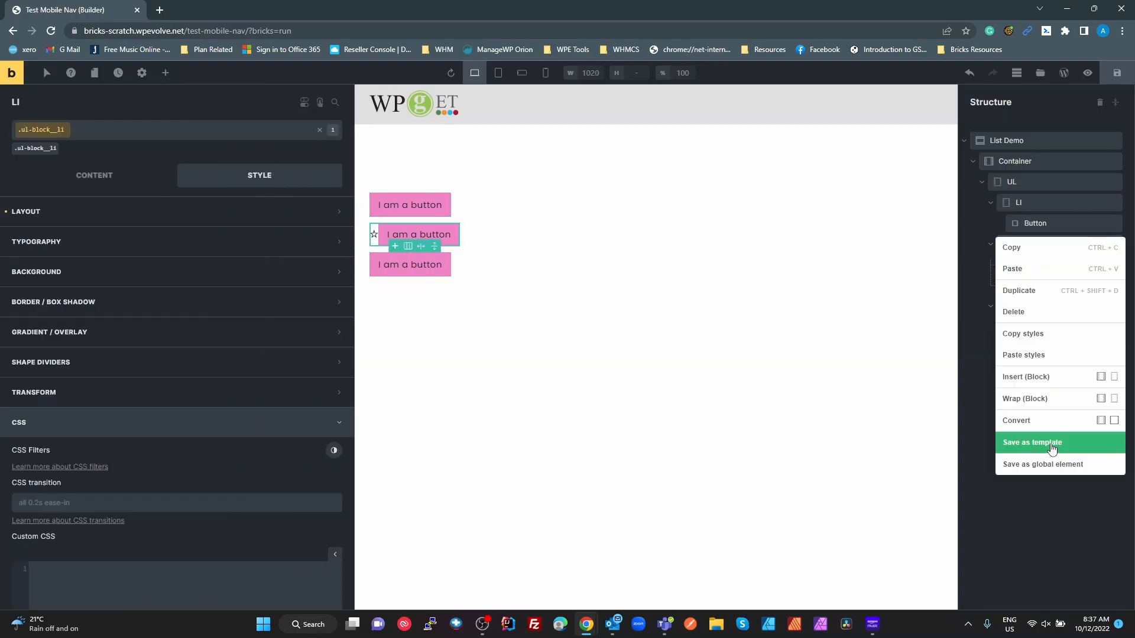
left_click(1037, 312)
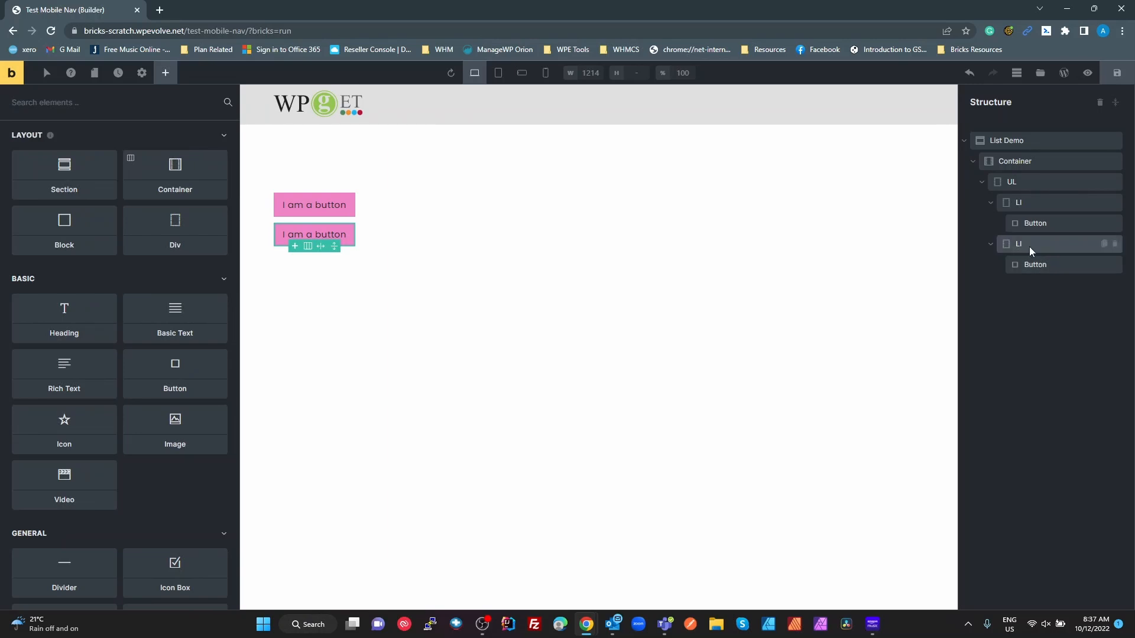
right_click(1029, 246)
left_click(1038, 319)
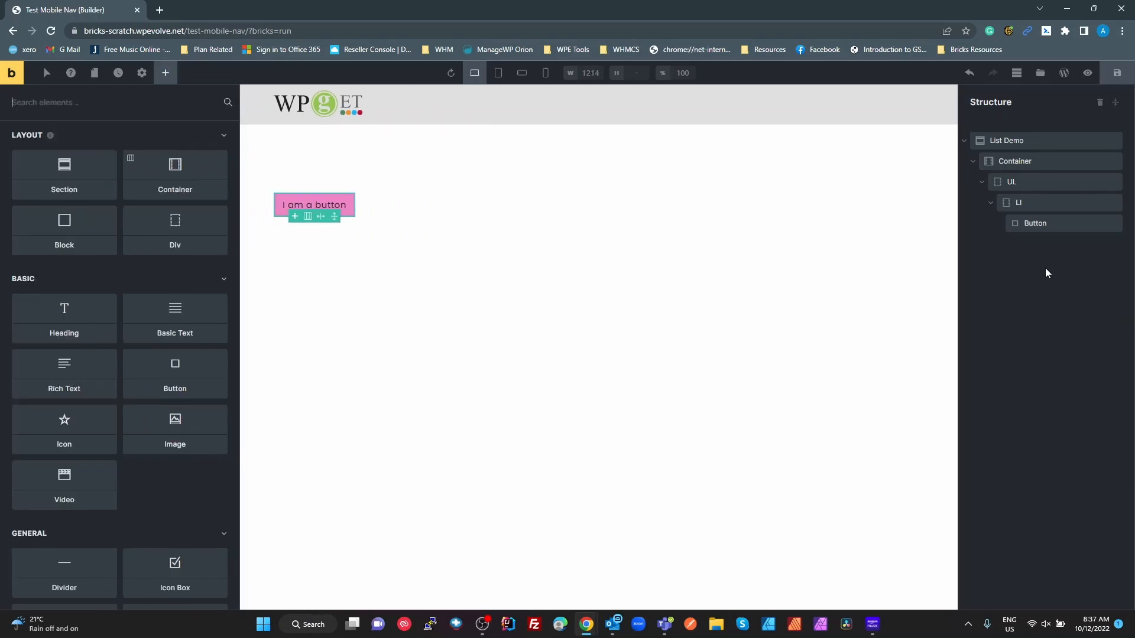
- Enable a query loop on the remaining LI with query type Posts and post type Posts
left_click(1026, 201)
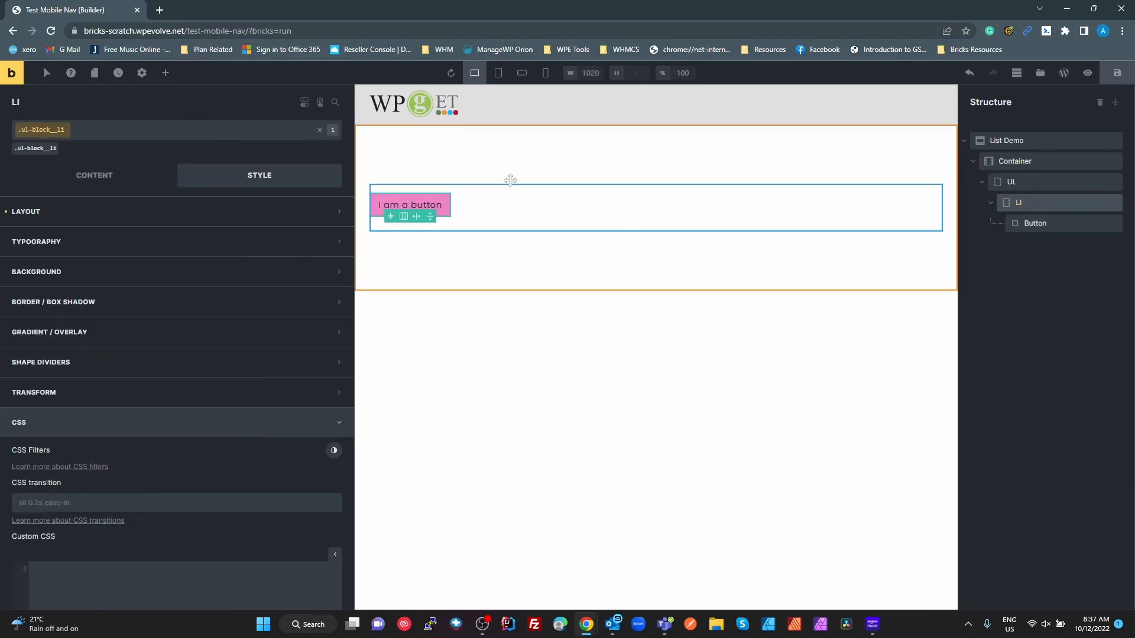
left_click(97, 175)
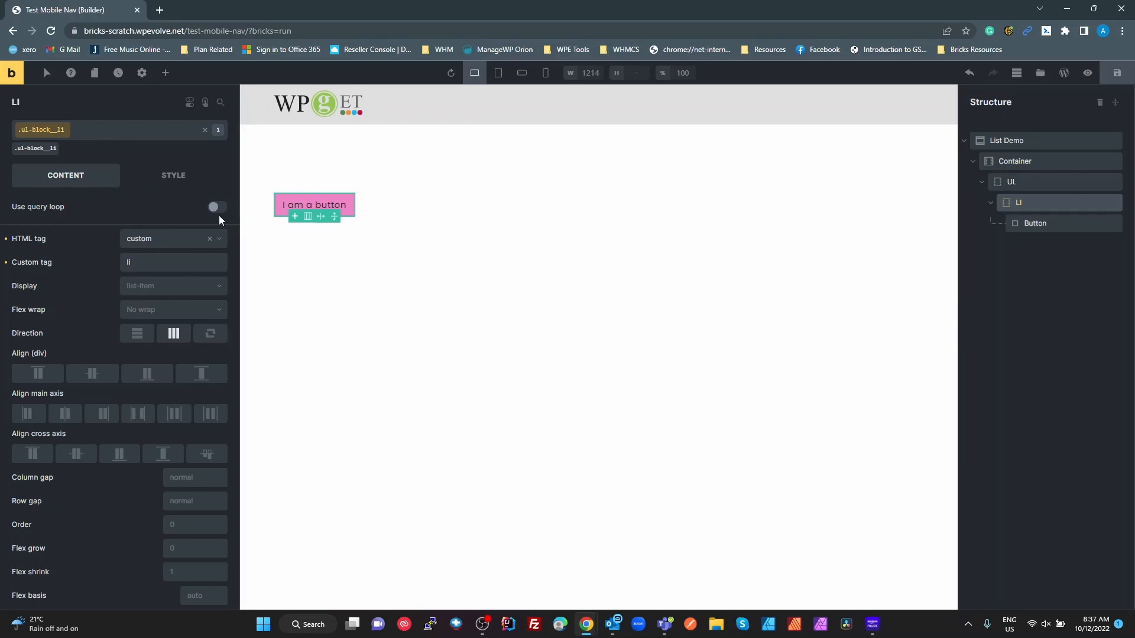
left_click(217, 207)
left_click(219, 227)
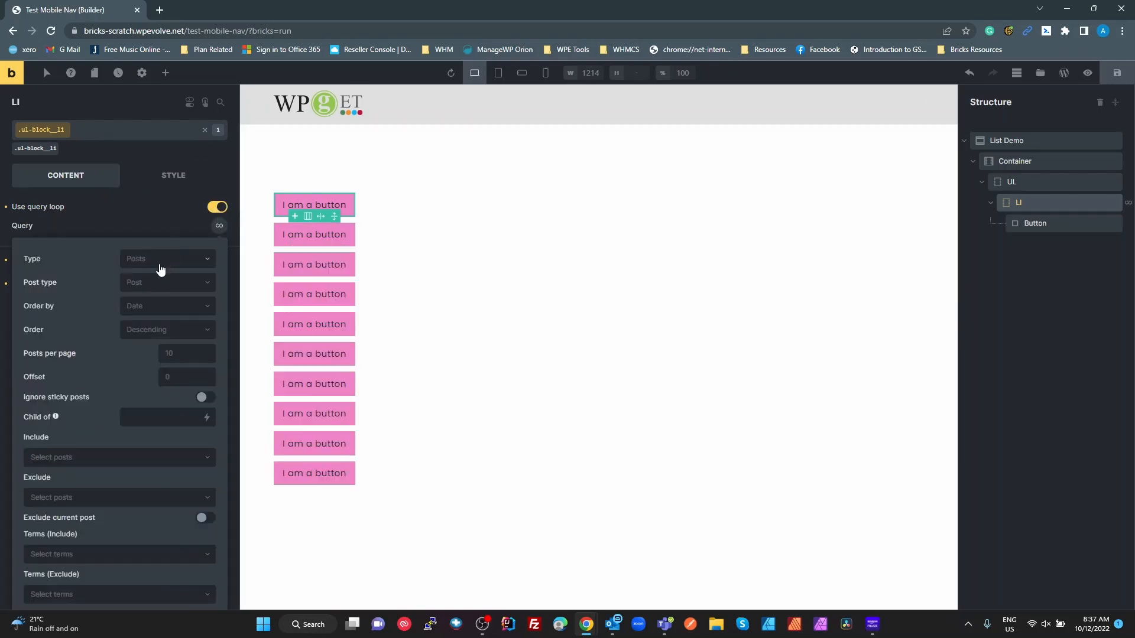
left_click(160, 262)
left_click(147, 280)
left_click(158, 289)
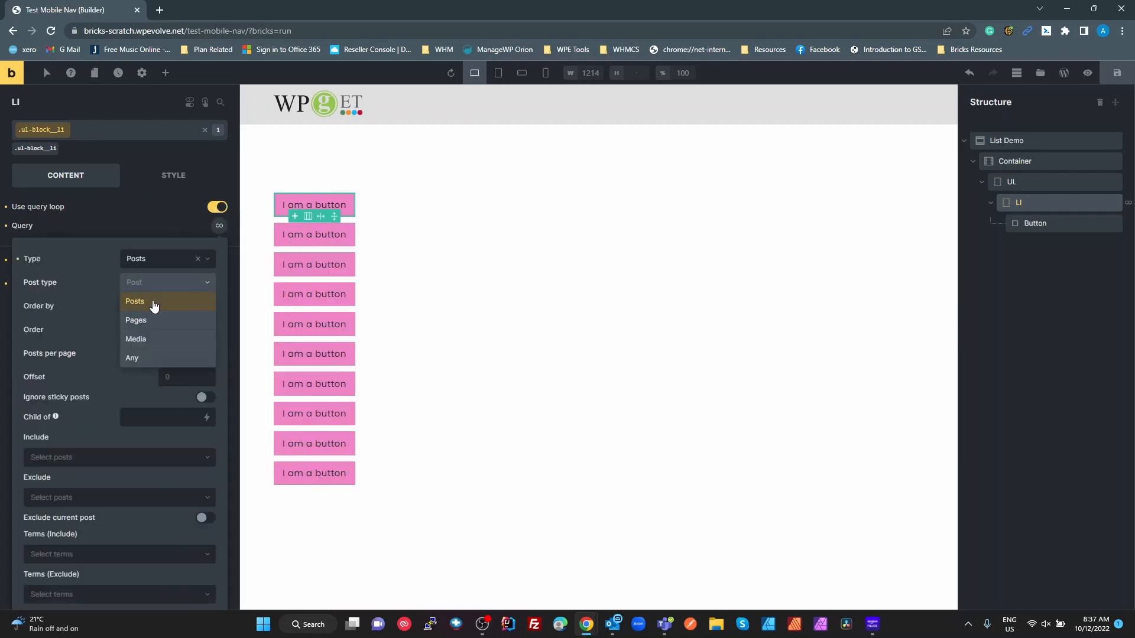
left_click(157, 302)
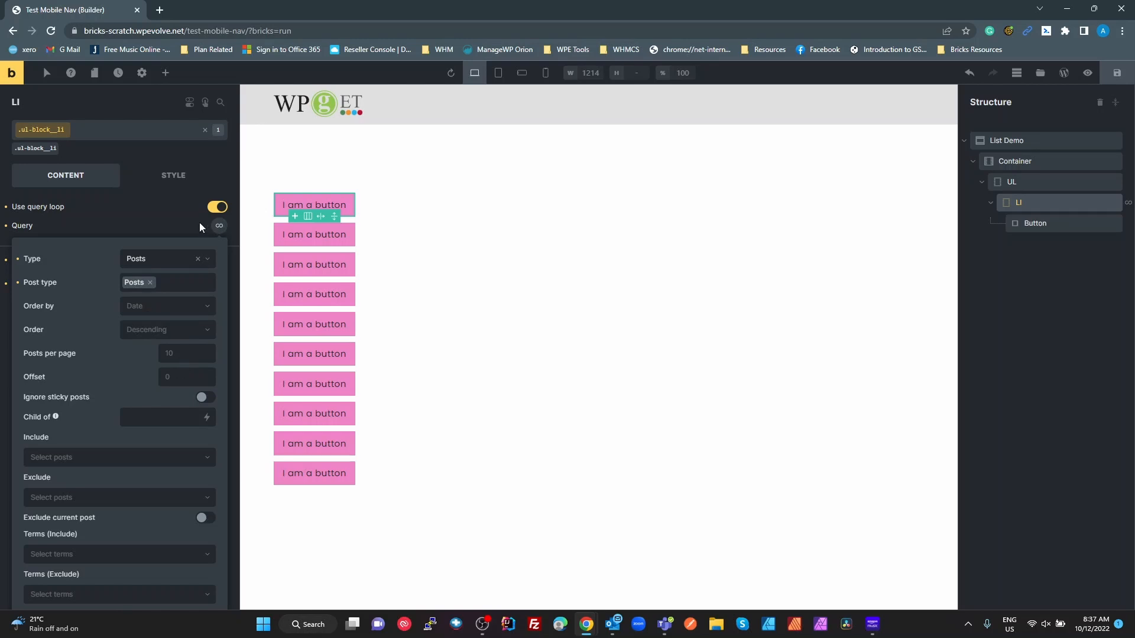
- Replace the button's 'I am a button' label with the dynamic Post title
left_click(1032, 227)
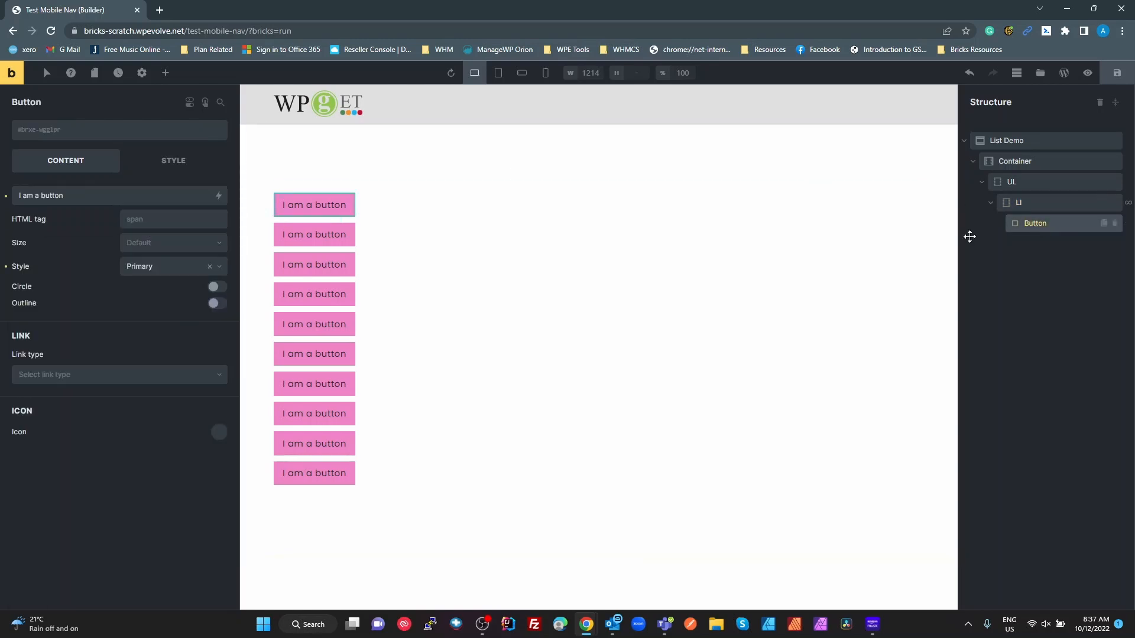
left_click_drag(86, 202, 8, 197)
key("BackSpace")
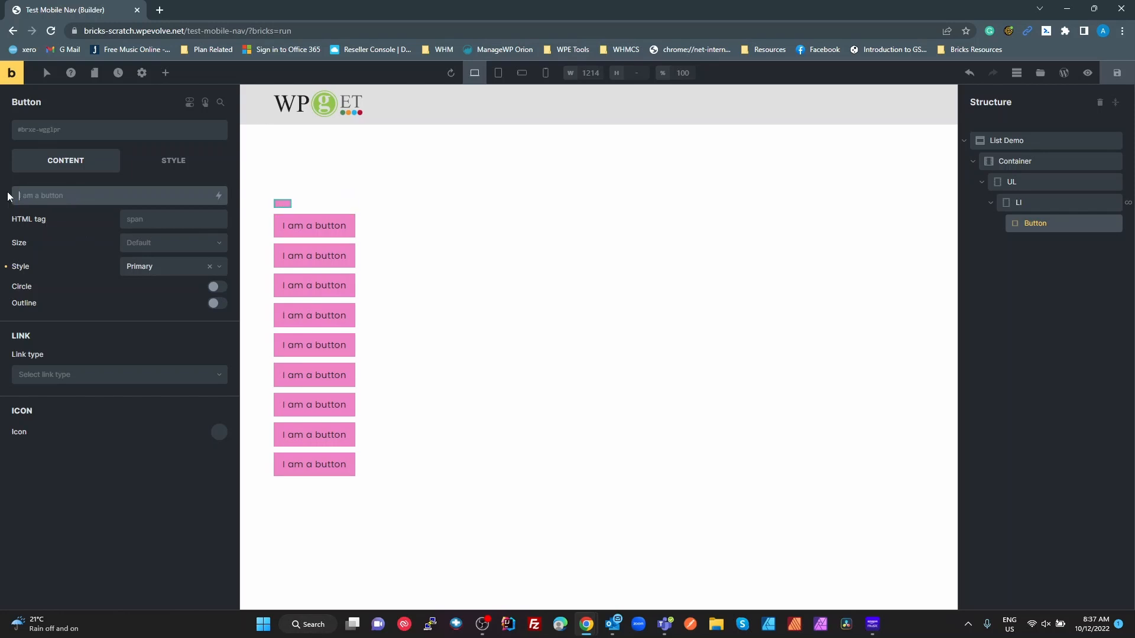
left_click(219, 196)
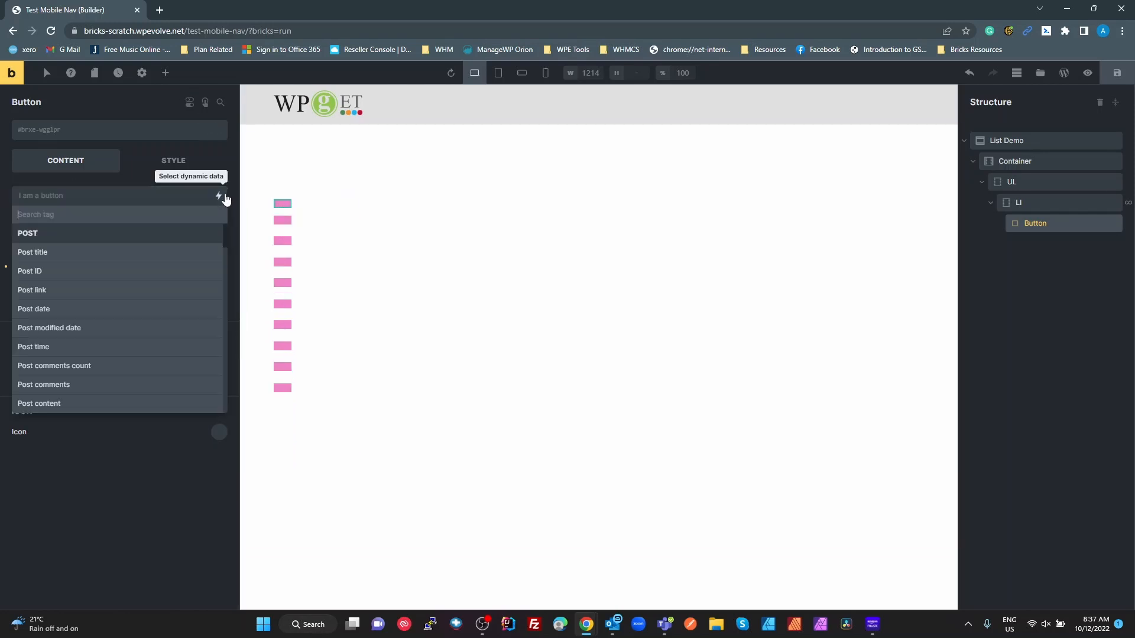
left_click(78, 260)
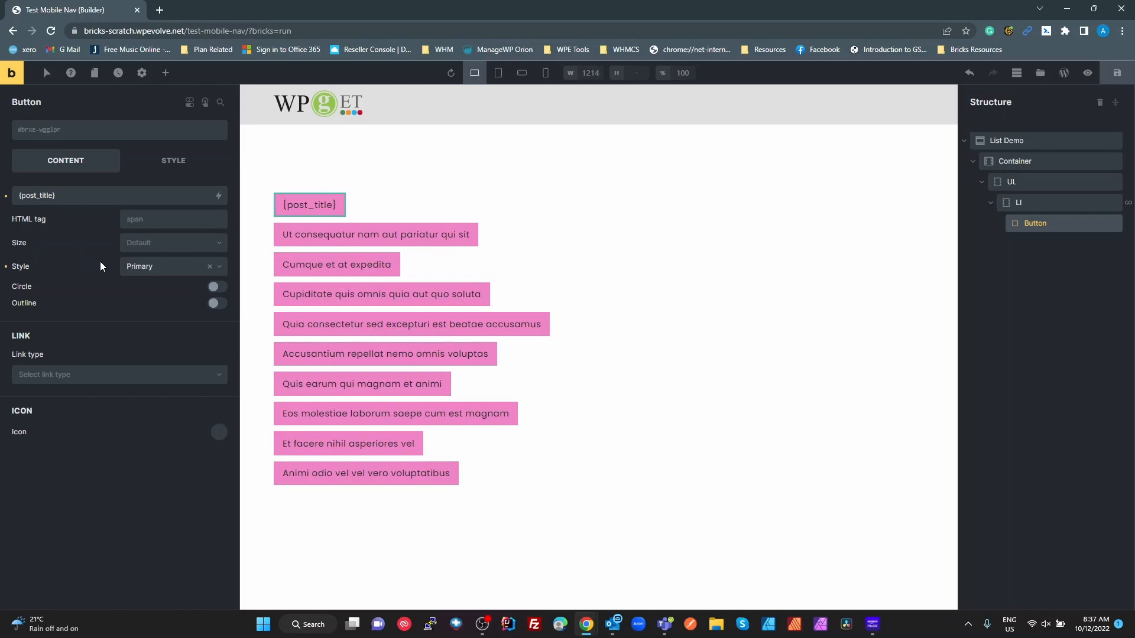
- Set the button link type to Dynamic Data using the Post link
left_click(109, 376)
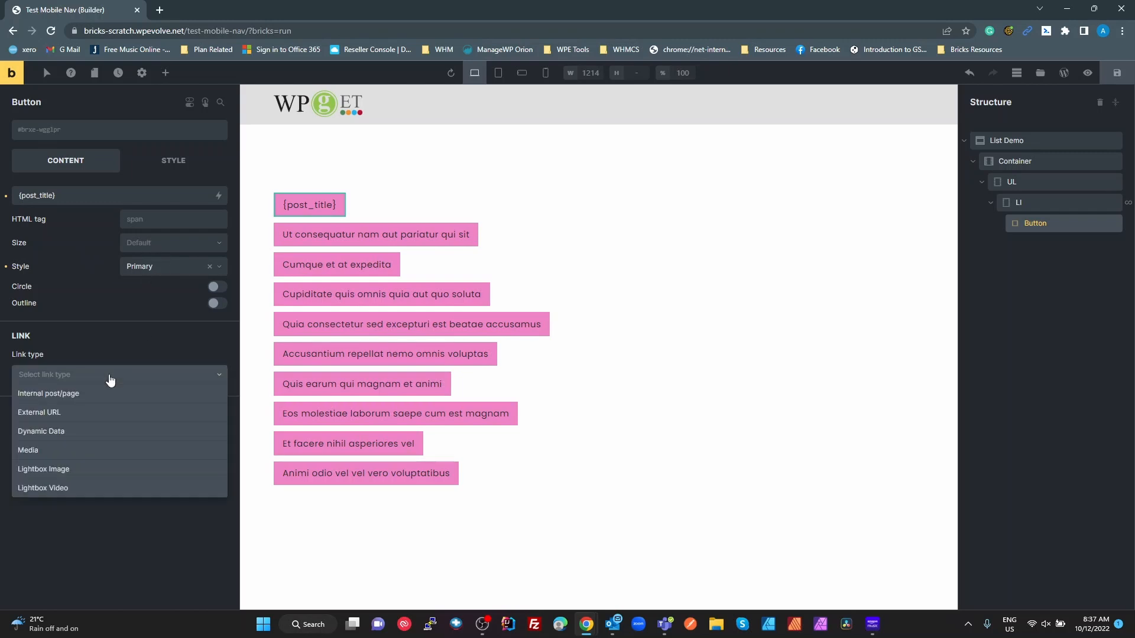
left_click(75, 444)
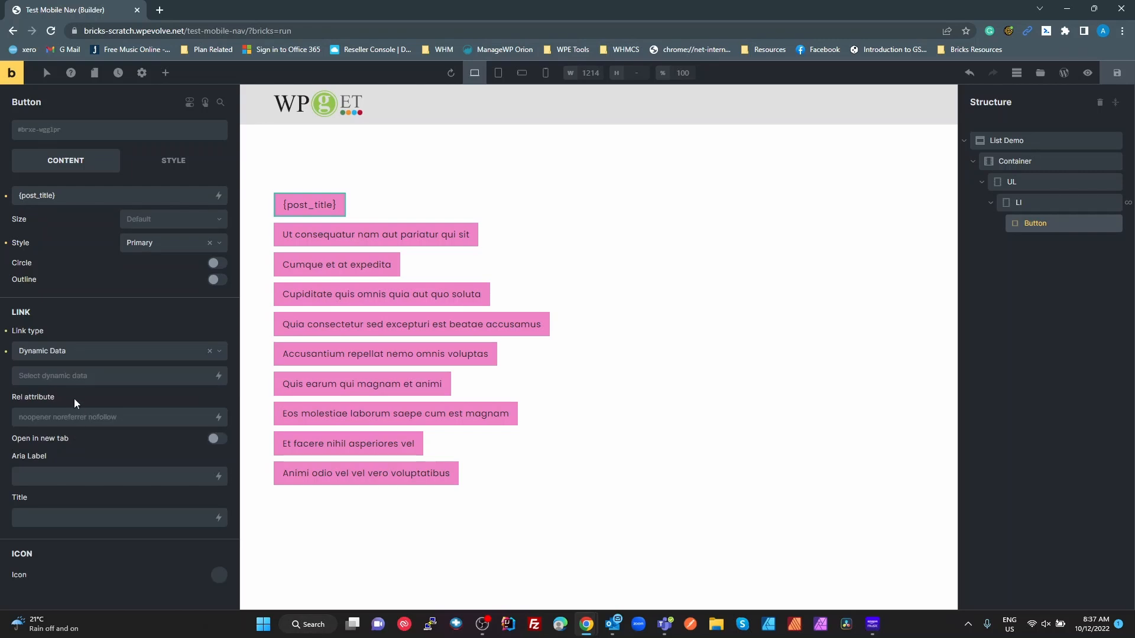
left_click(85, 380)
left_click(218, 376)
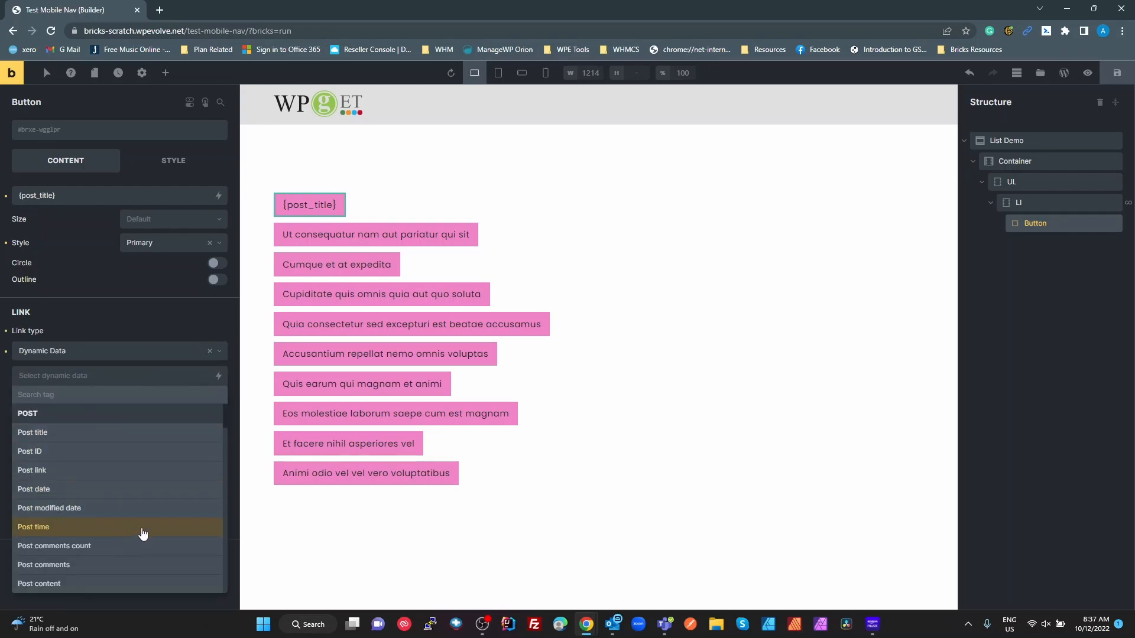
left_click(56, 471)
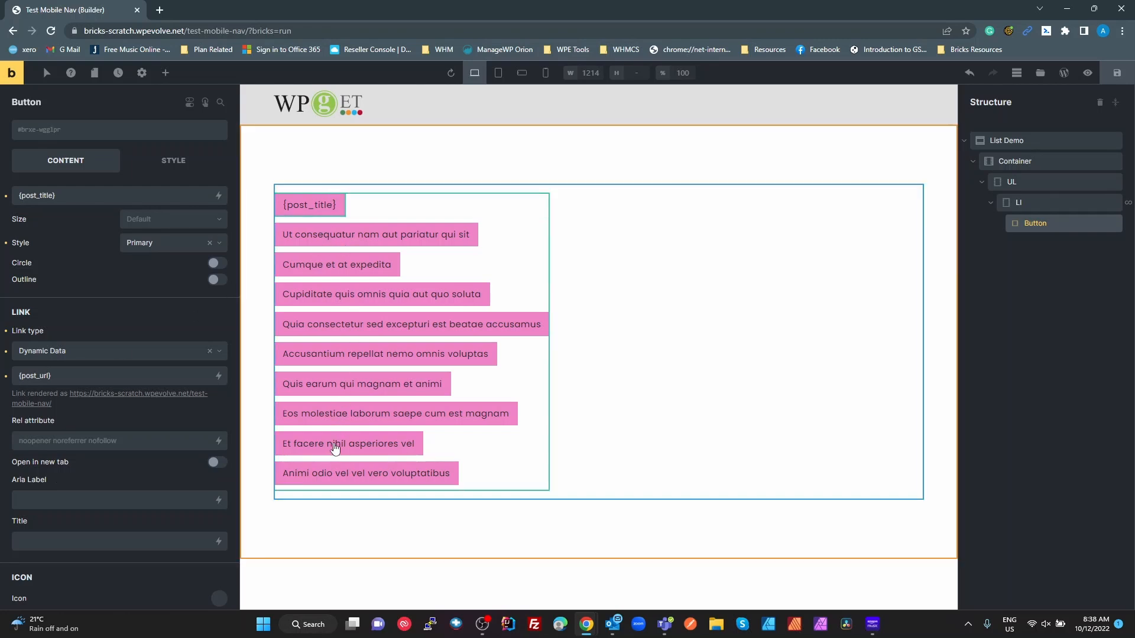
- Save, preview the page live, test two post links, then close the tab
left_click(1116, 75)
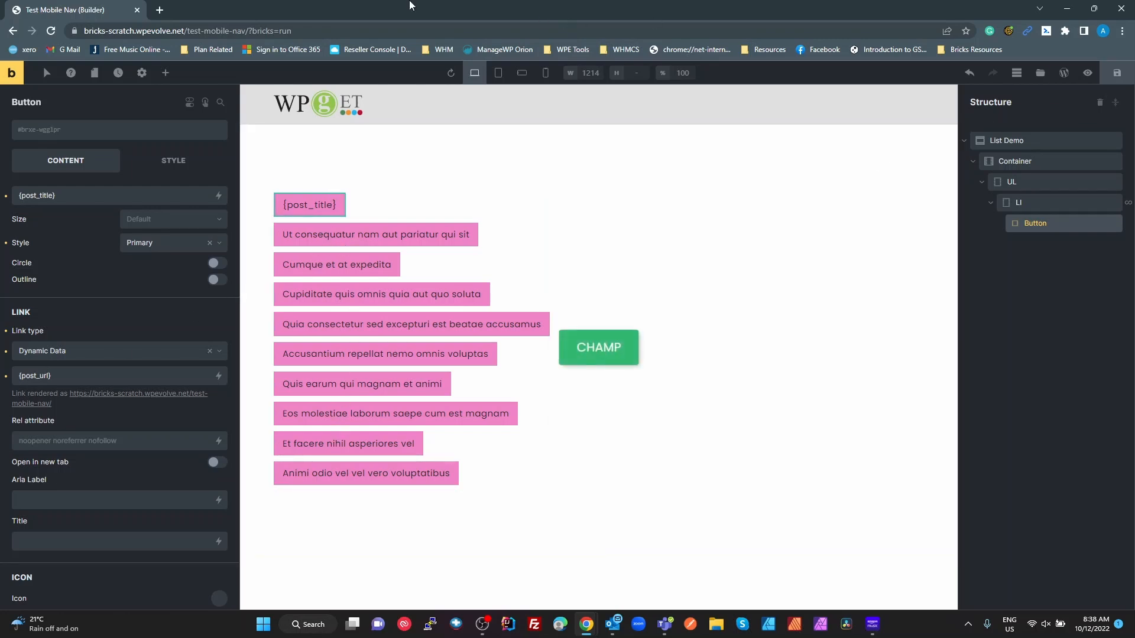
left_click(1089, 74)
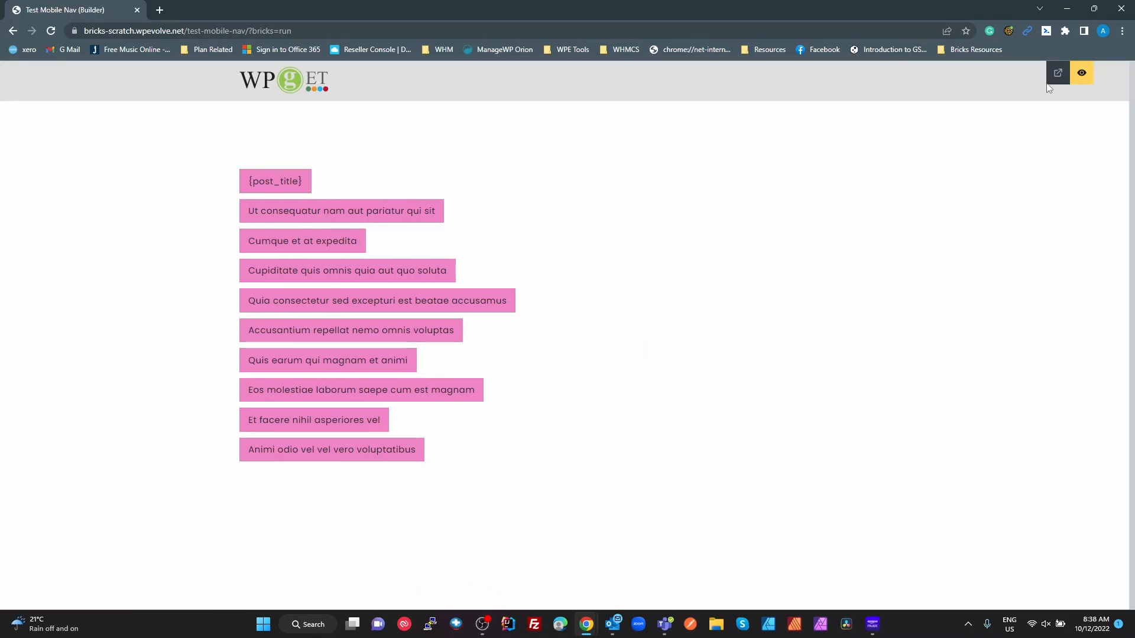
left_click(1057, 73)
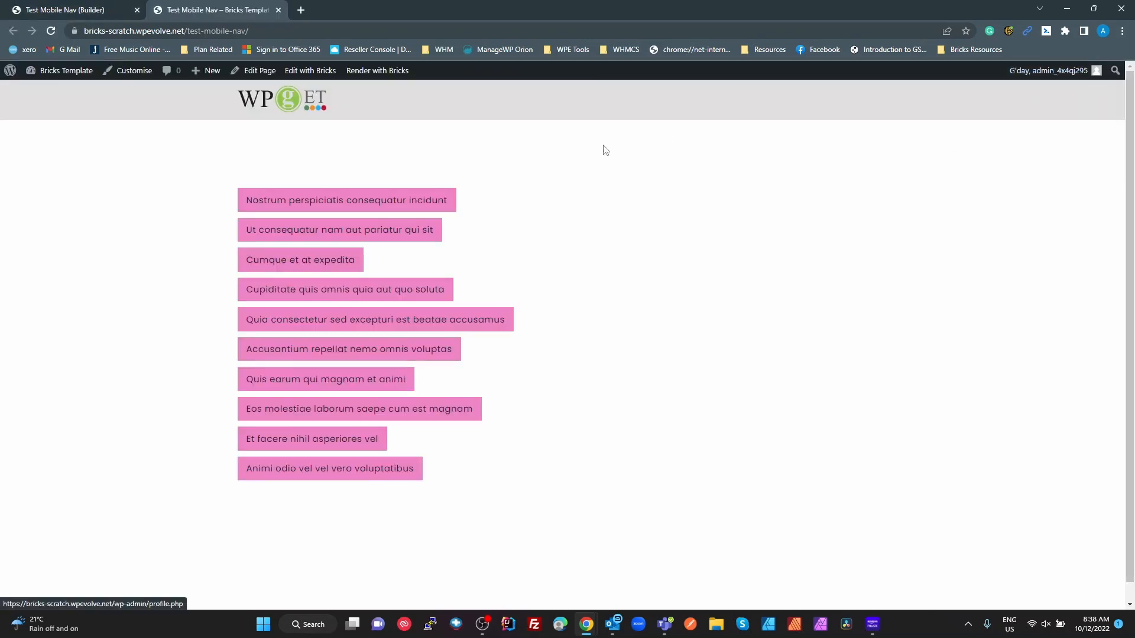
left_click(386, 240)
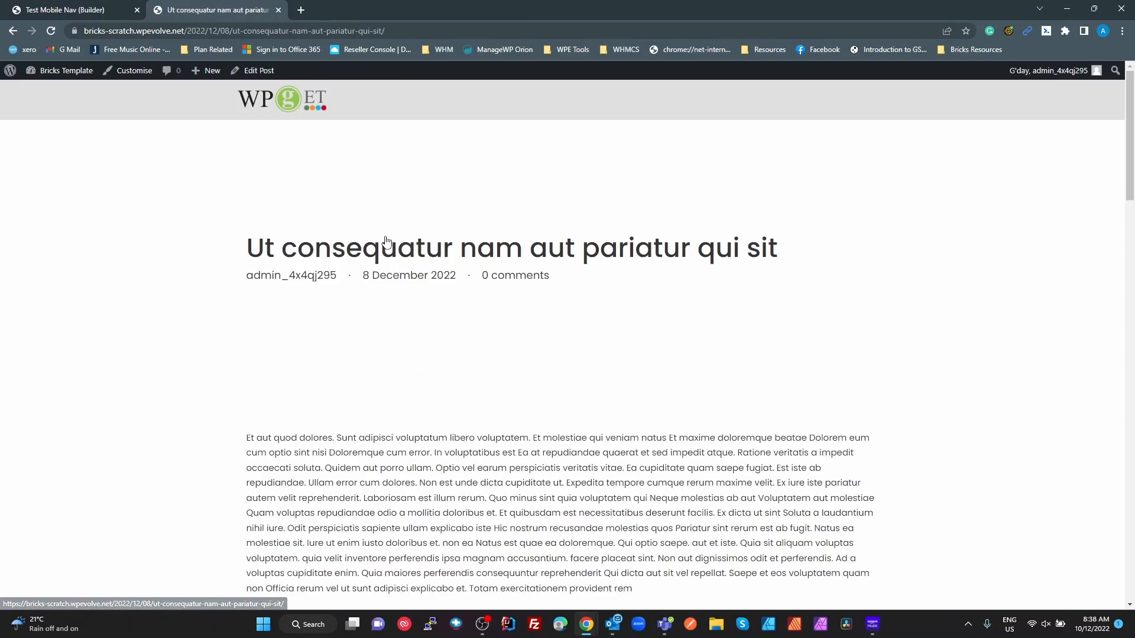
left_click(12, 31)
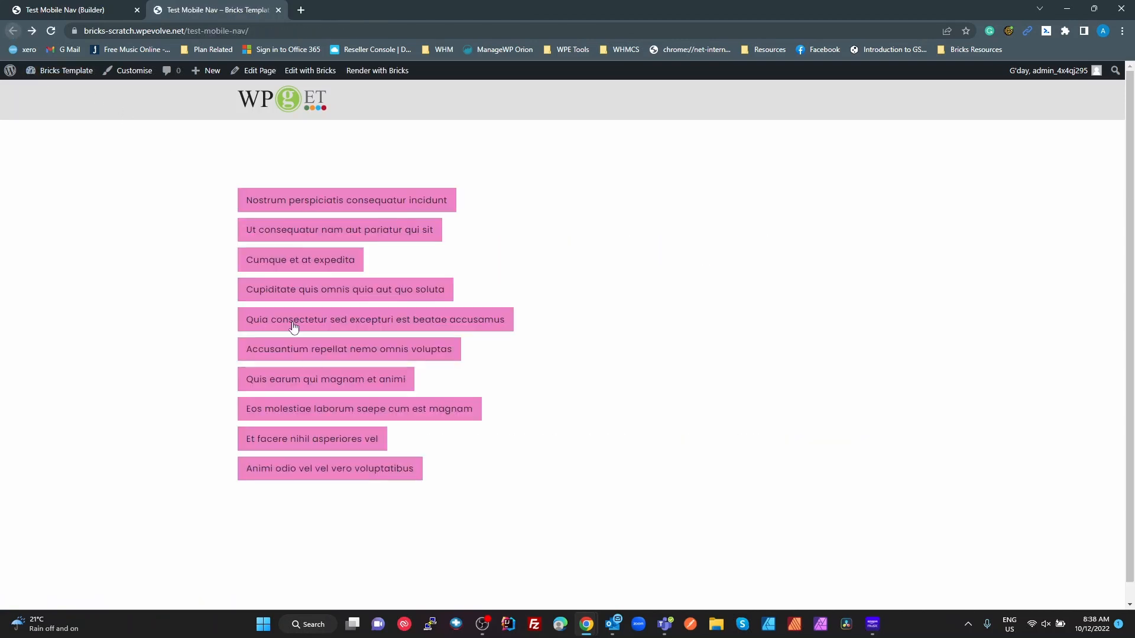
left_click(328, 288)
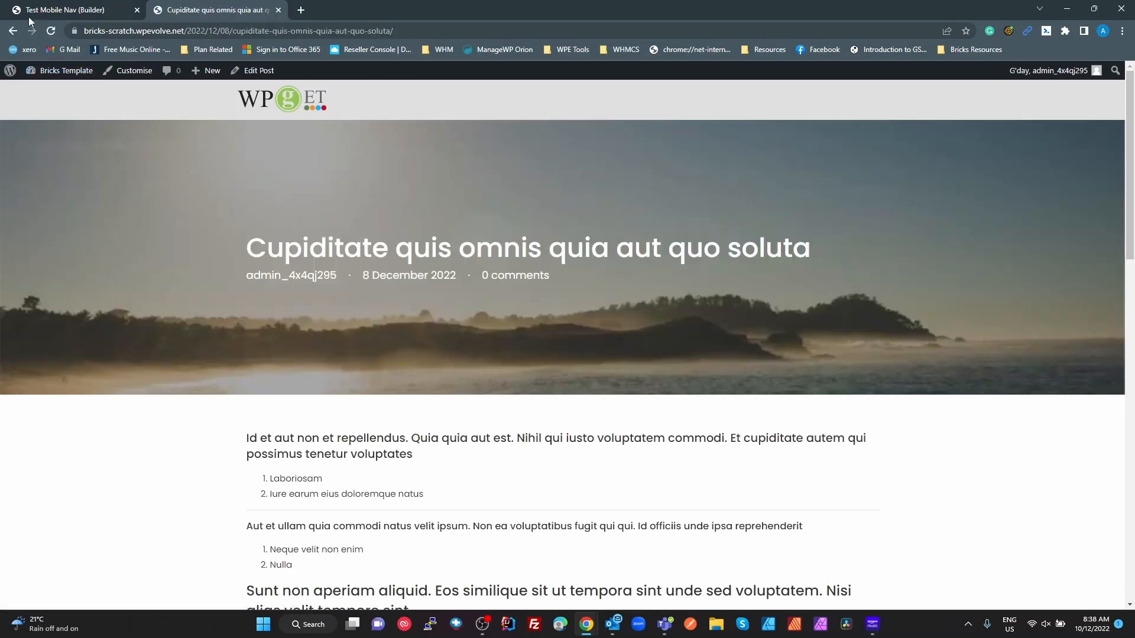
left_click(12, 31)
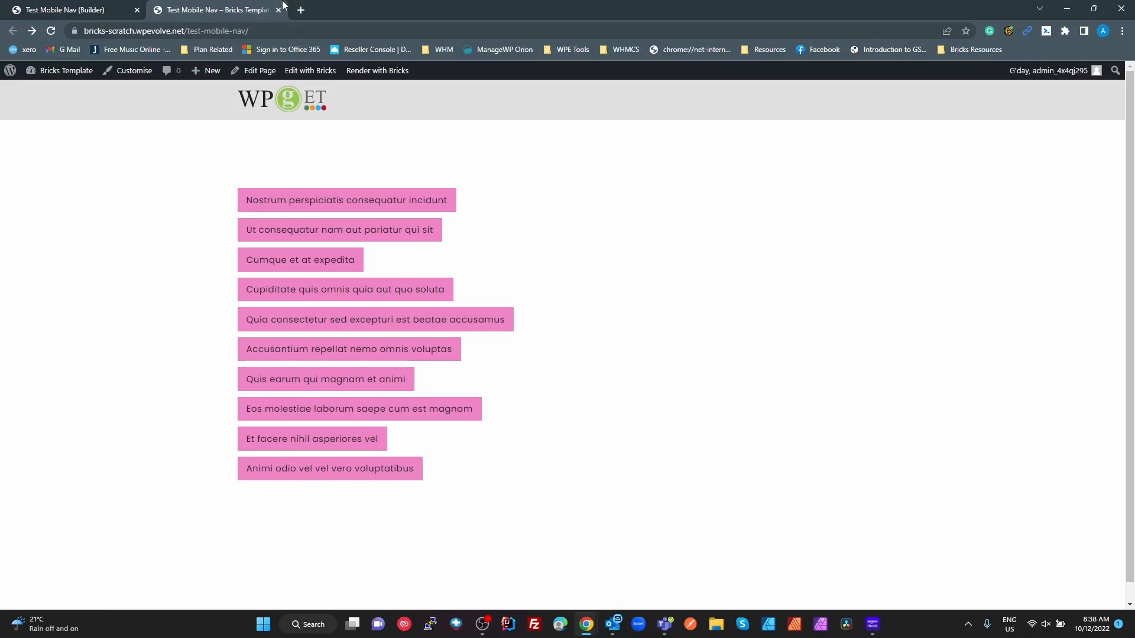
left_click(278, 10)
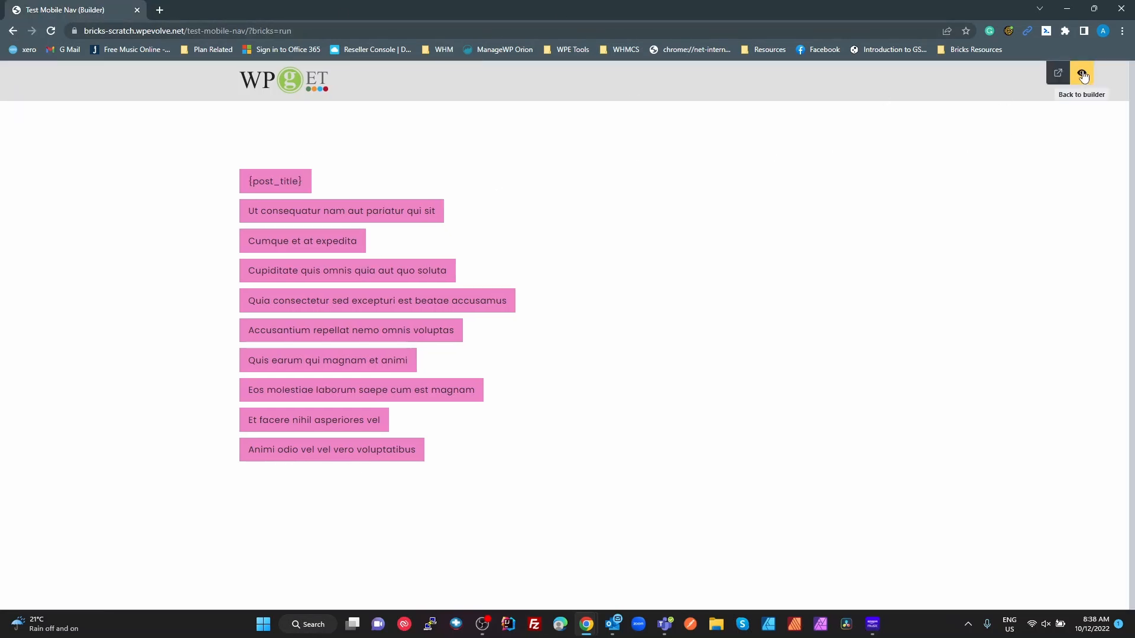
- Return to the builder and delete the post-title Button from the looped LI
left_click(1083, 77)
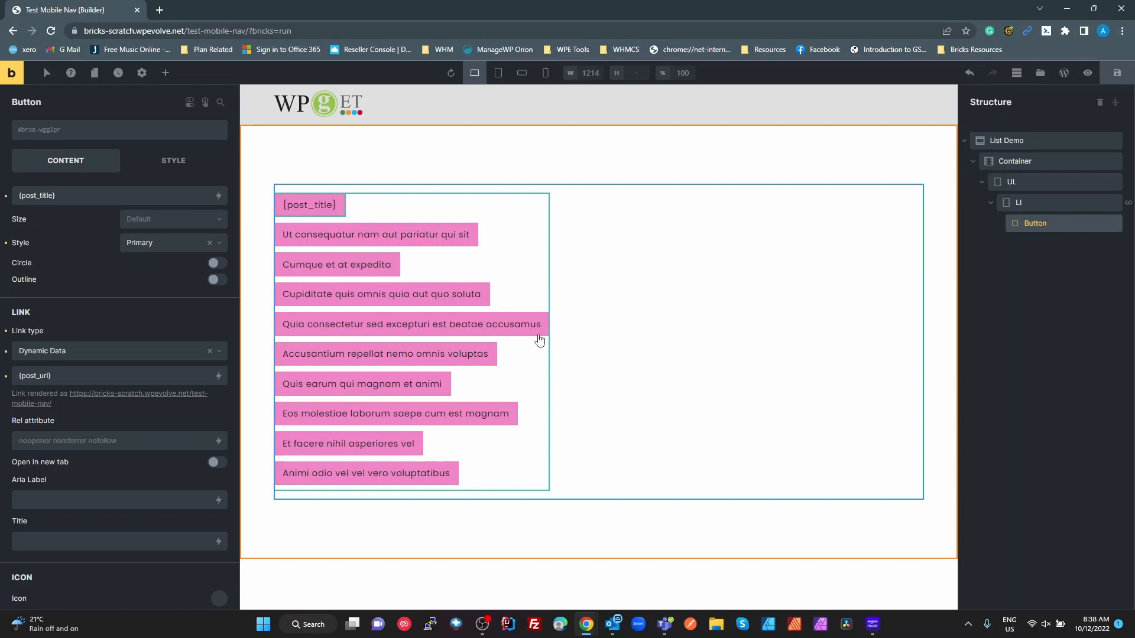
left_click(1032, 182)
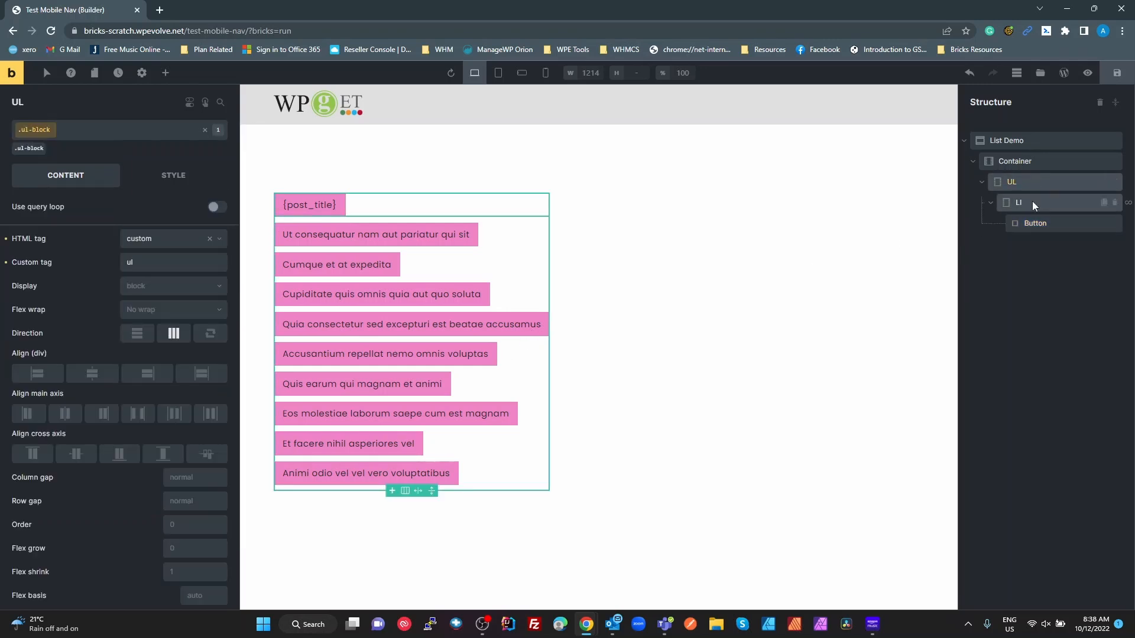
left_click(1031, 202)
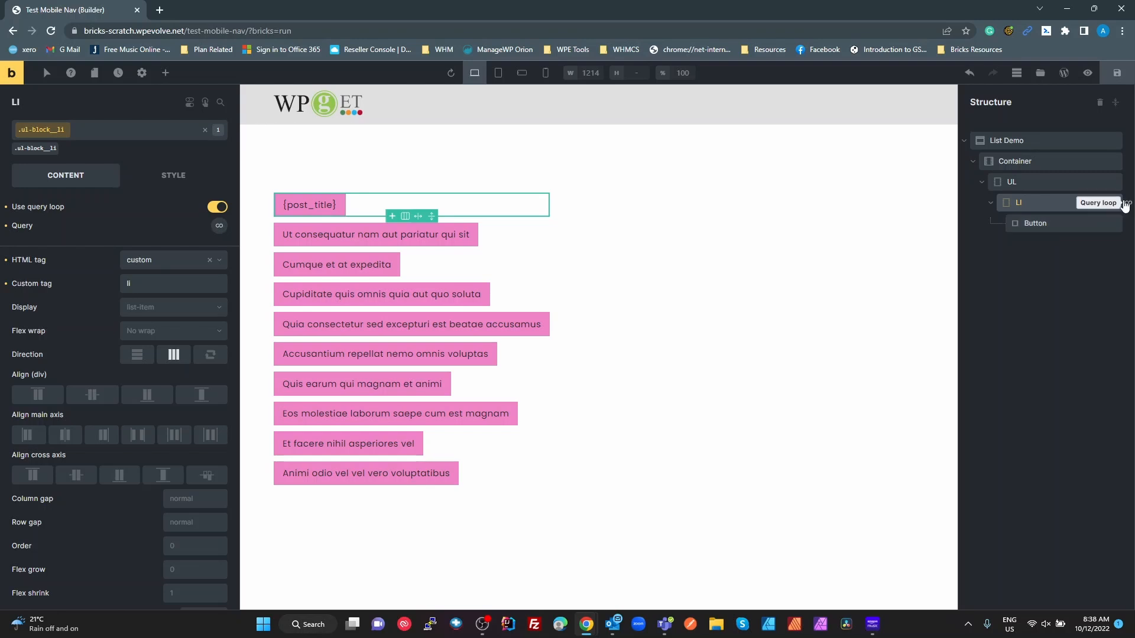
left_click(1051, 226)
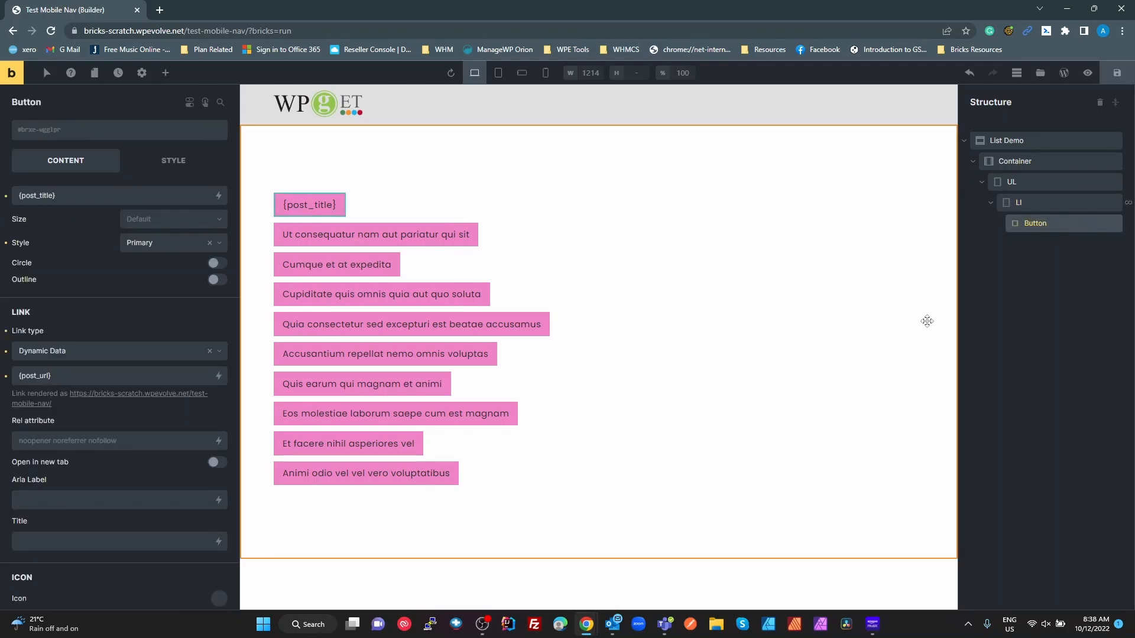
right_click(1041, 225)
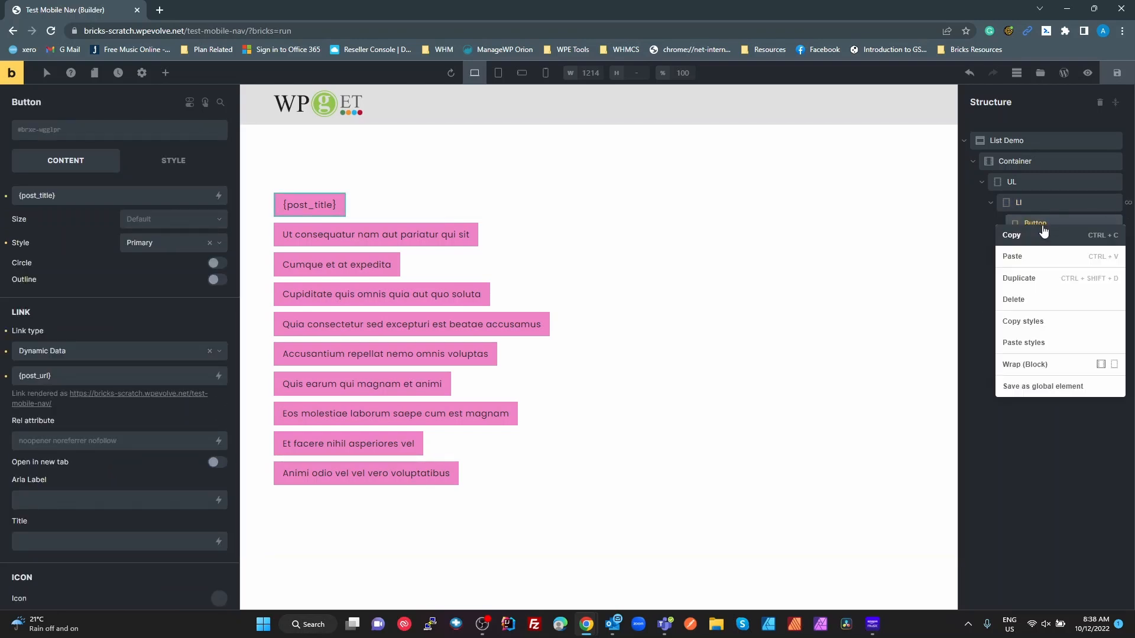
left_click(1023, 299)
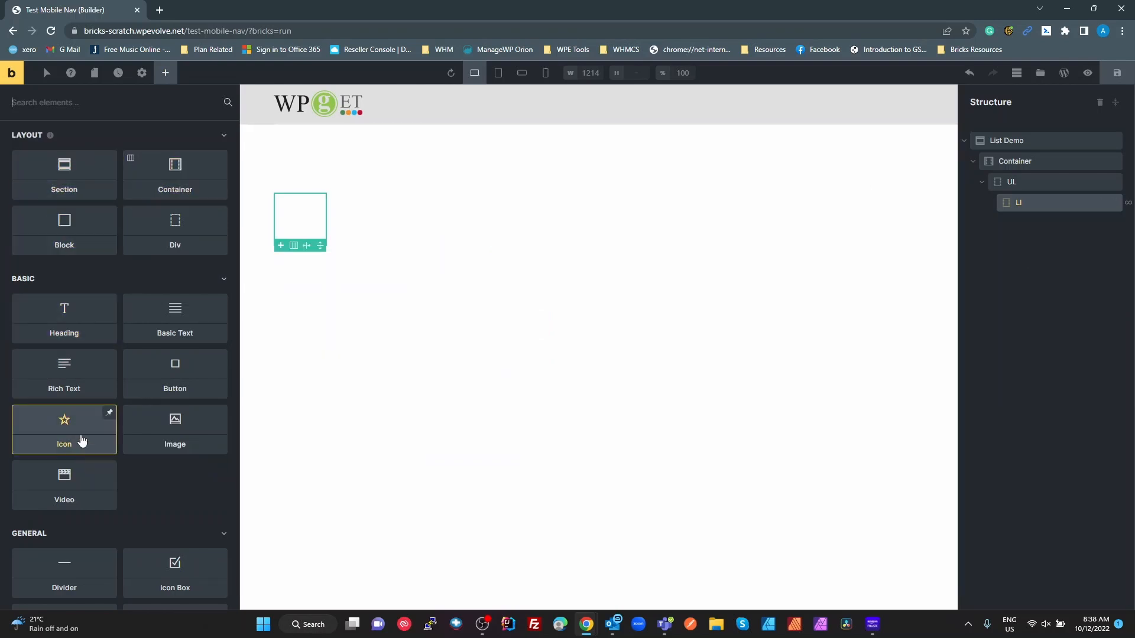
- Add a Heading to the list item and set its text to the dynamic Post title
left_click(68, 327)
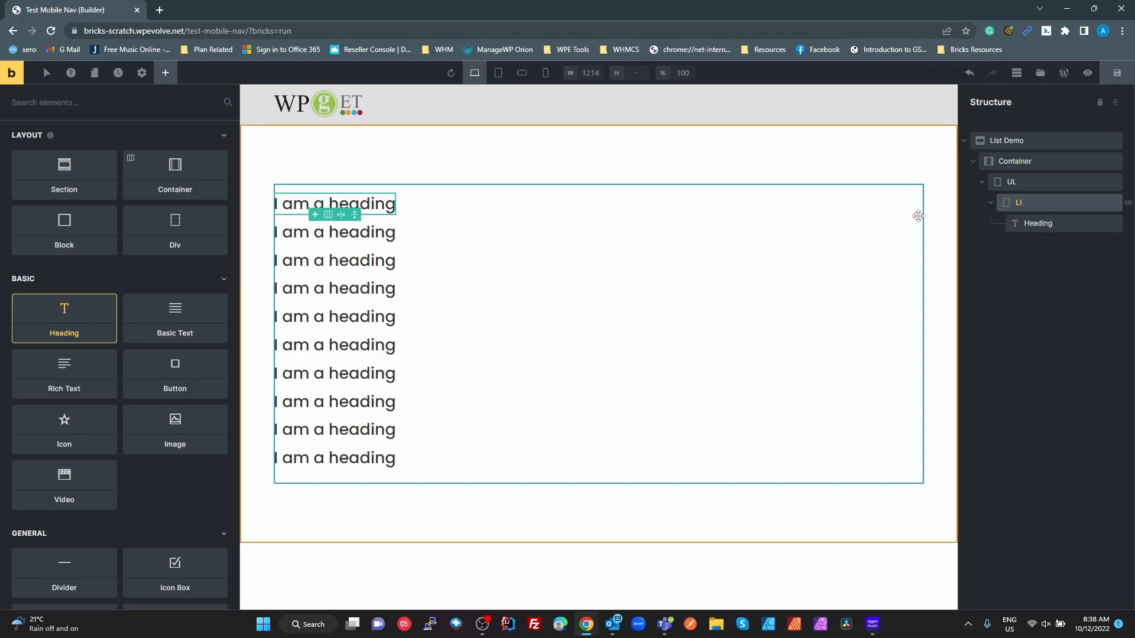
left_click(1037, 222)
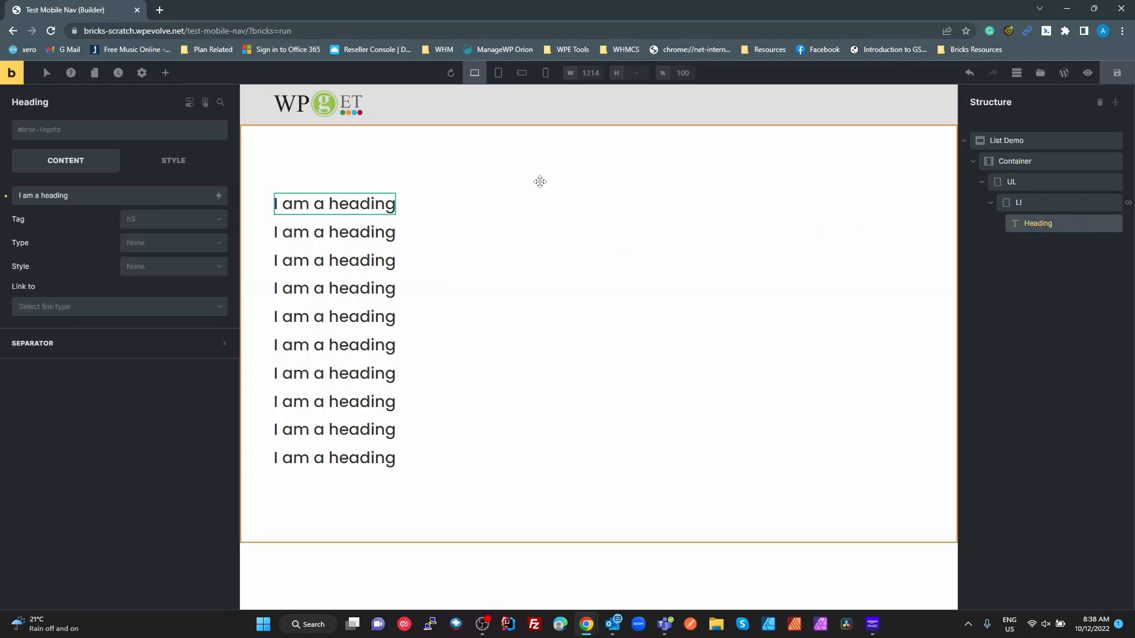
triple_click(74, 195)
key("BackSpace")
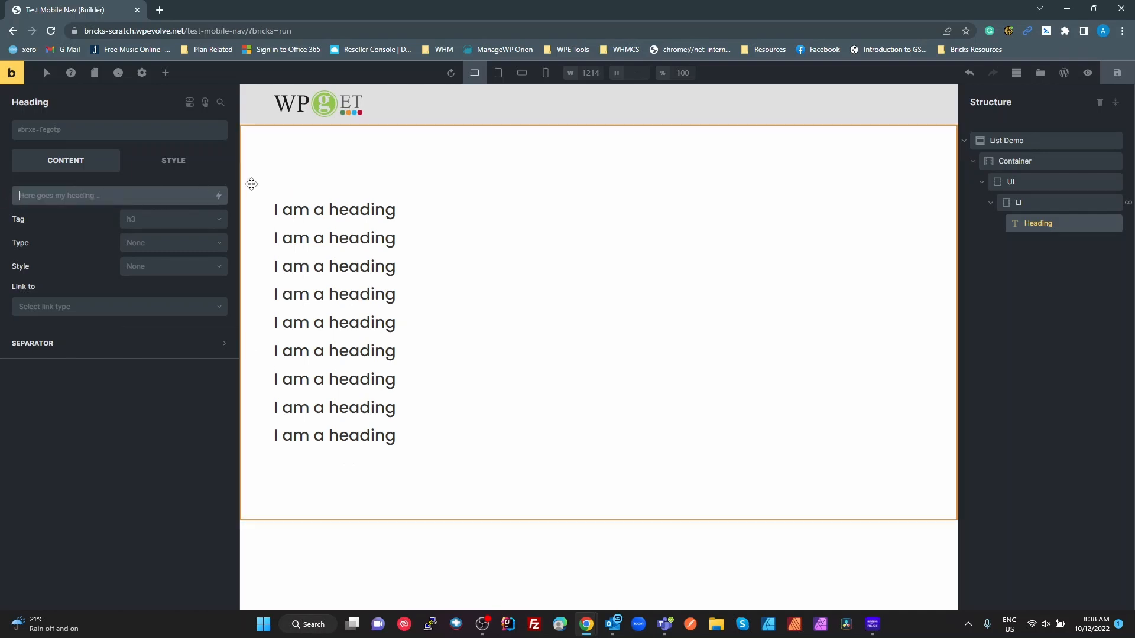
left_click(219, 196)
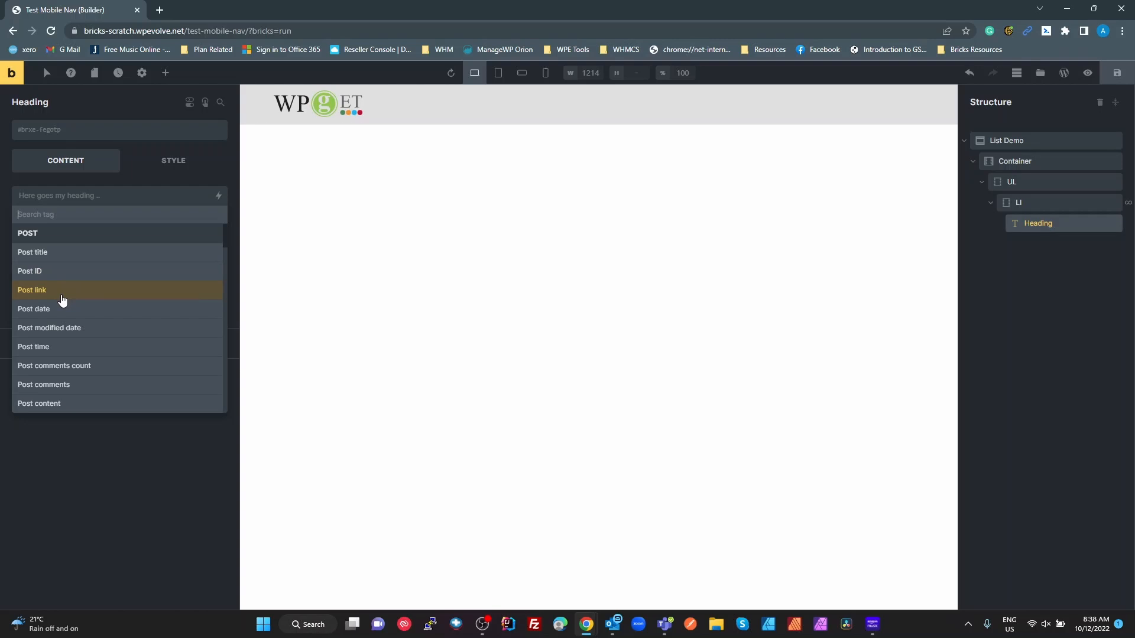
left_click(54, 254)
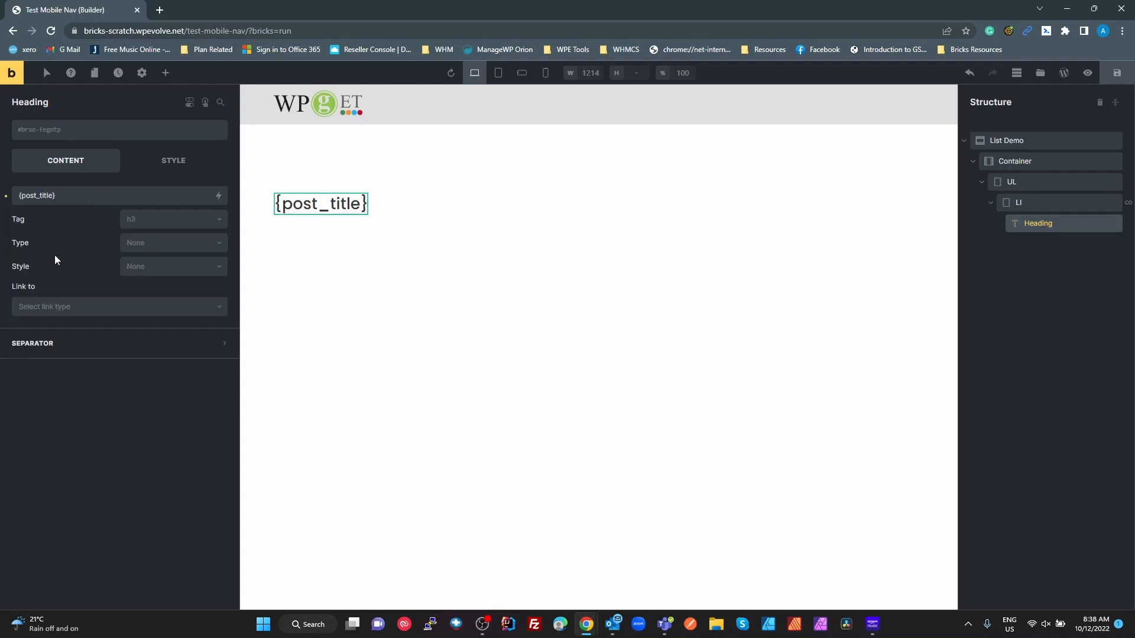
- Link the heading through Dynamic Data to each Post link
left_click(187, 308)
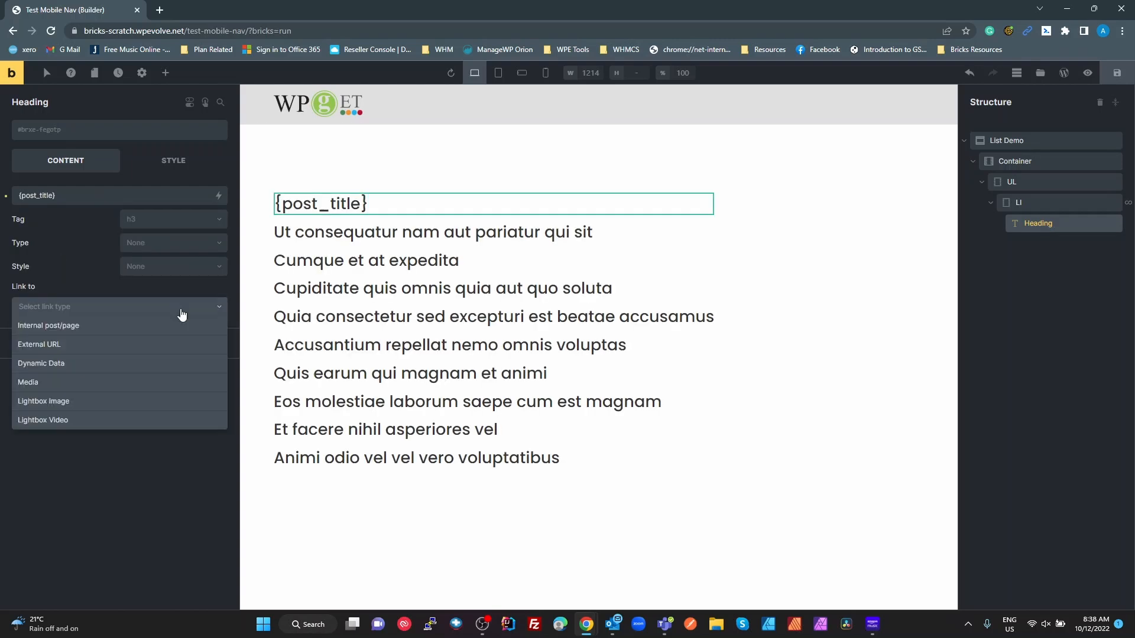
left_click(66, 363)
left_click(95, 332)
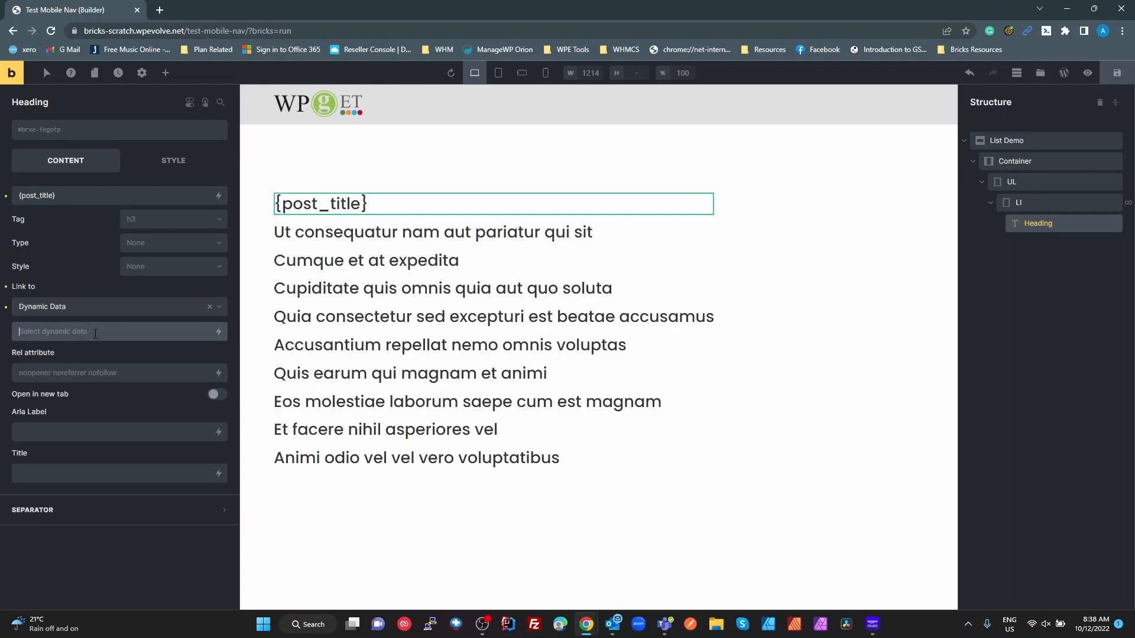
left_click(217, 332)
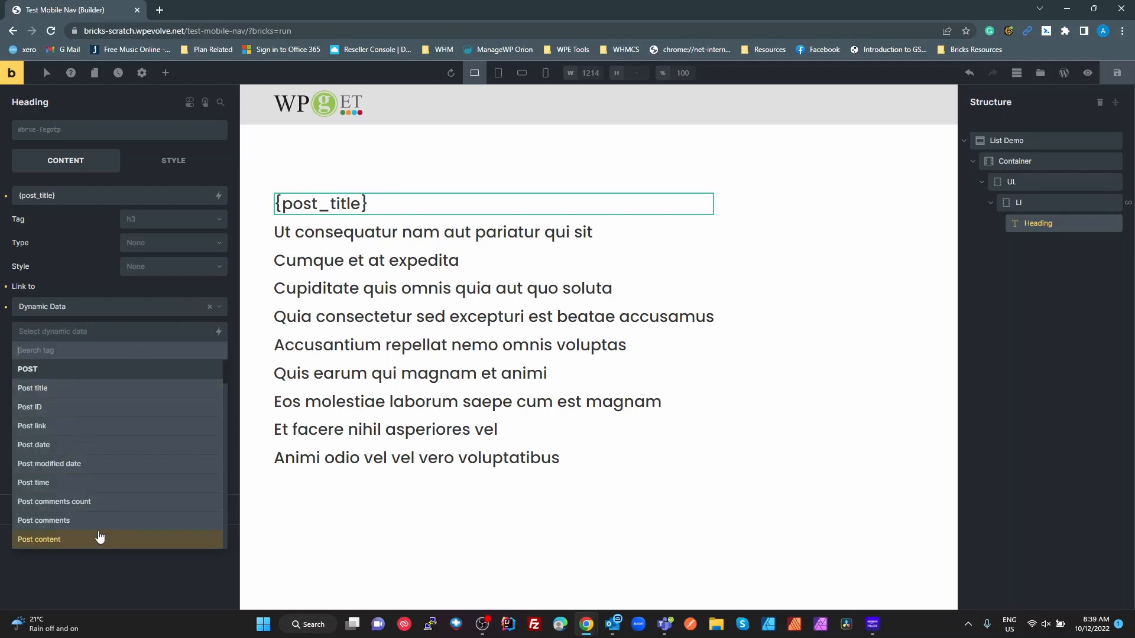
left_click(53, 427)
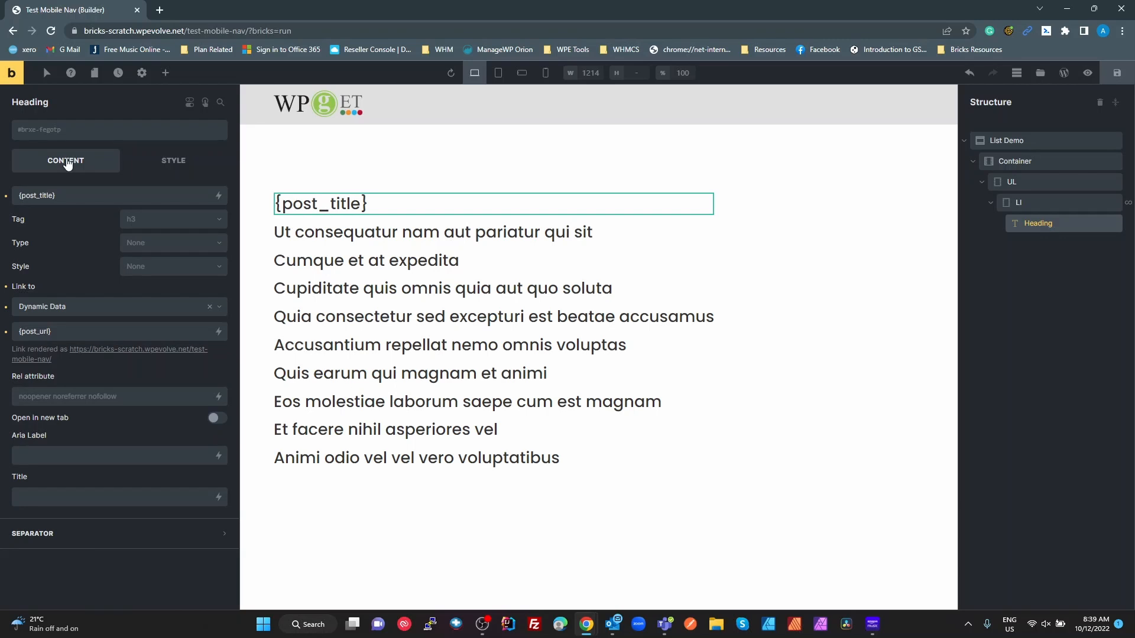
- Make the heading an h4, save the page and preview it
left_click(147, 219)
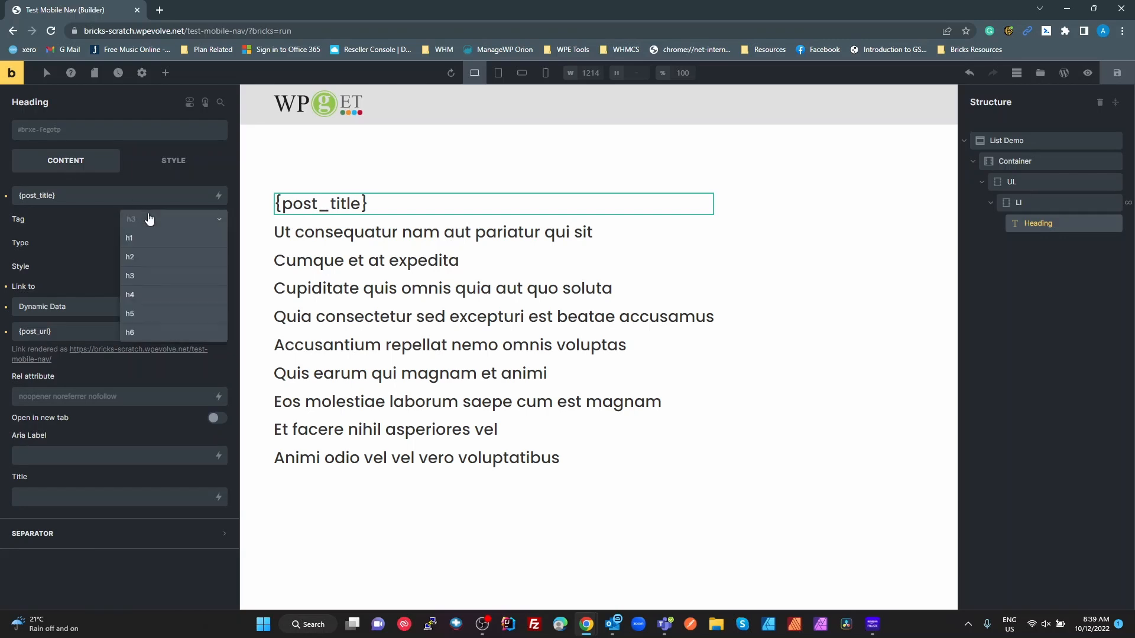
left_click(150, 295)
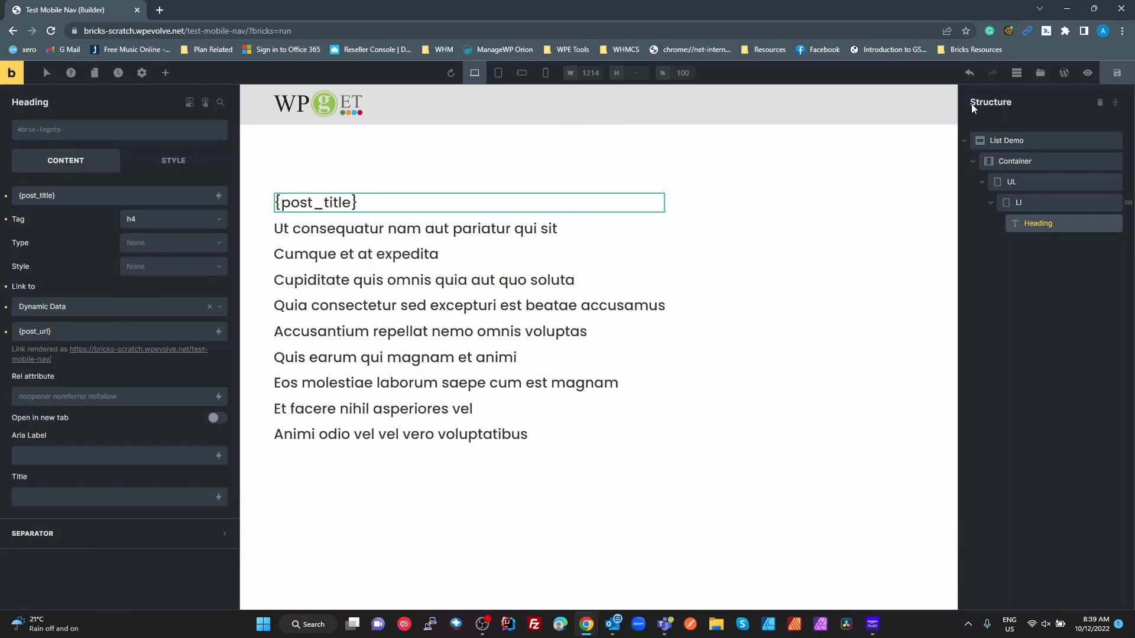
left_click(1116, 70)
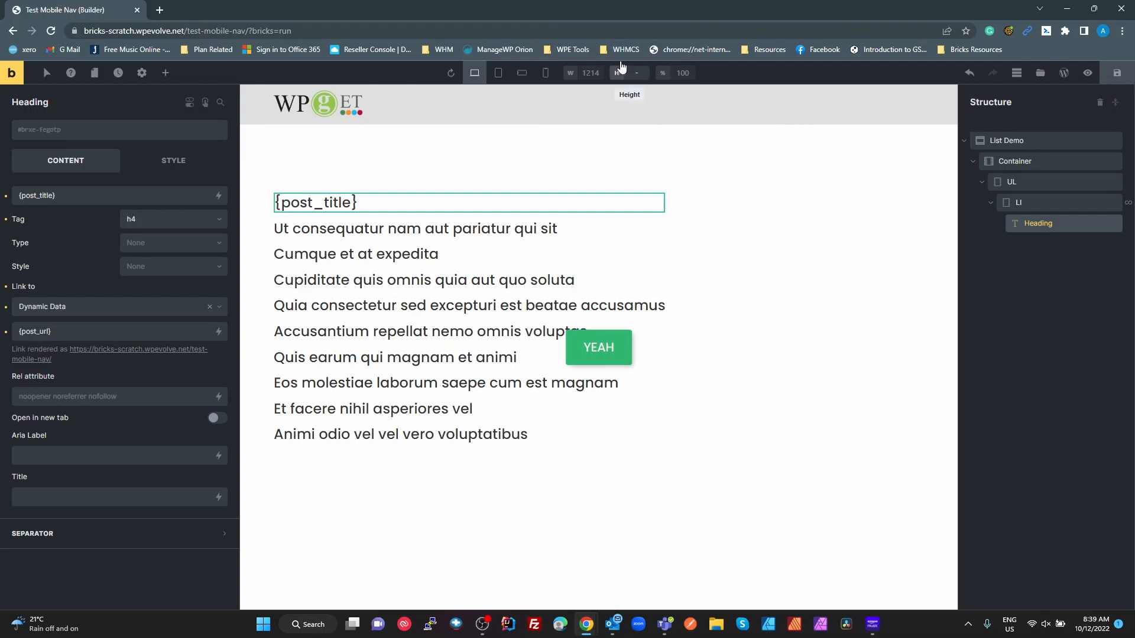
left_click(1086, 77)
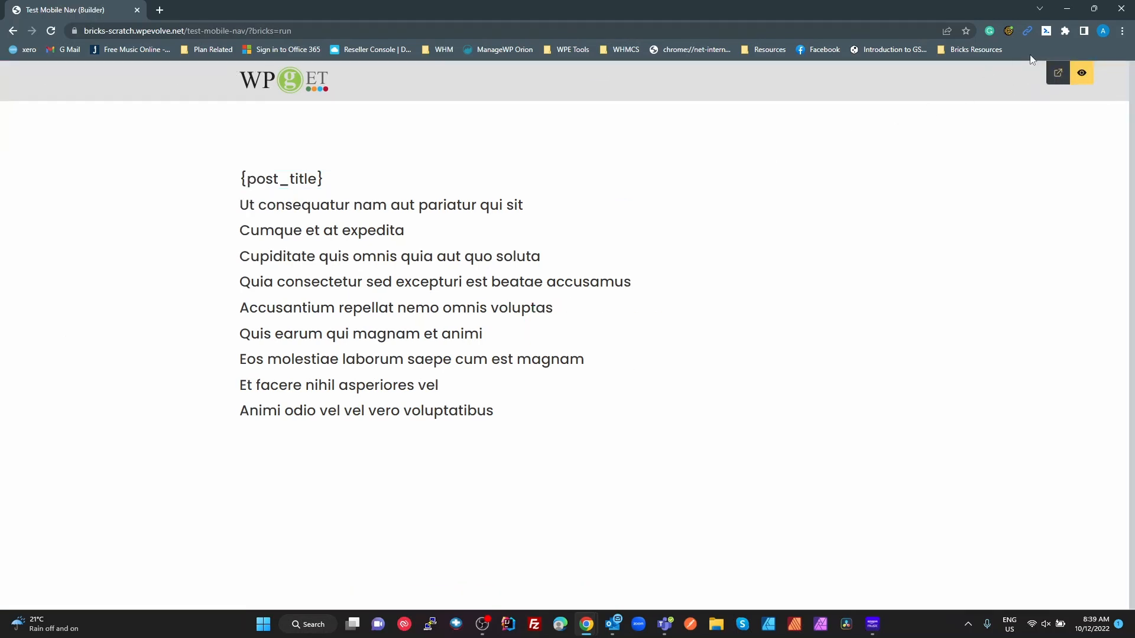
- Open the live page, test two post title links, close the tab and go back to the builder
left_click(1058, 76)
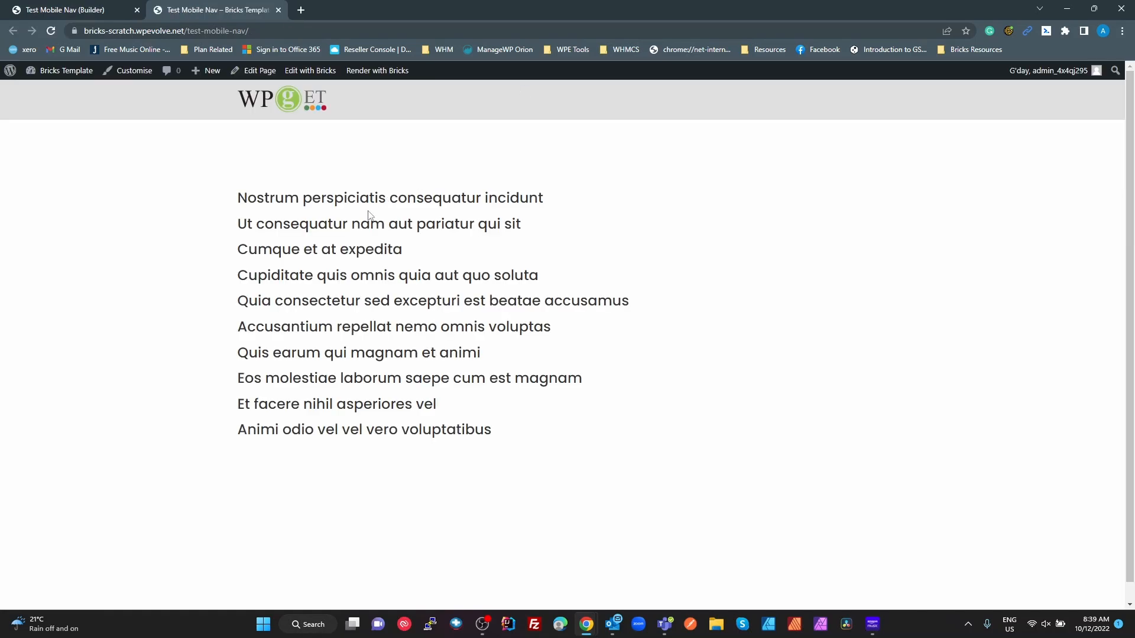
left_click(418, 359)
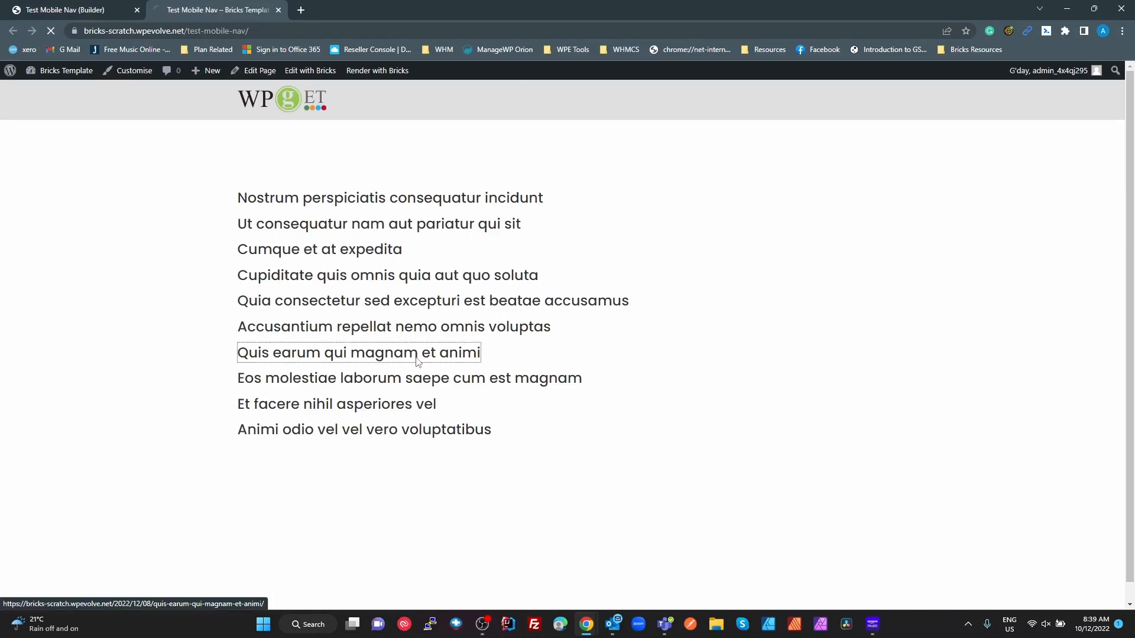
left_click(11, 33)
left_click(342, 410)
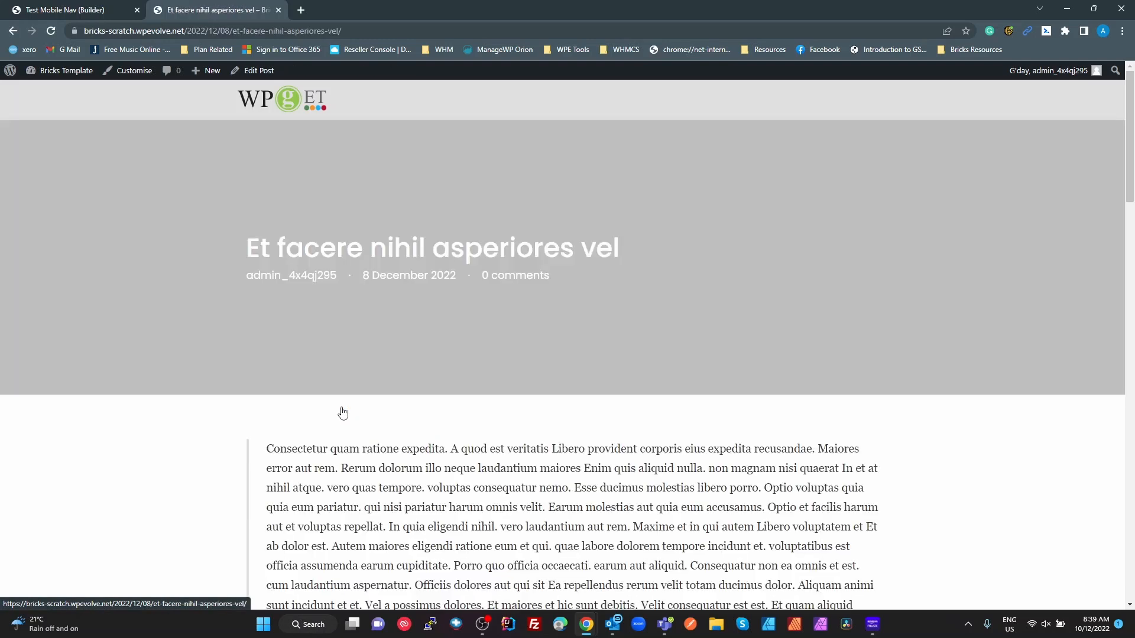
left_click(12, 33)
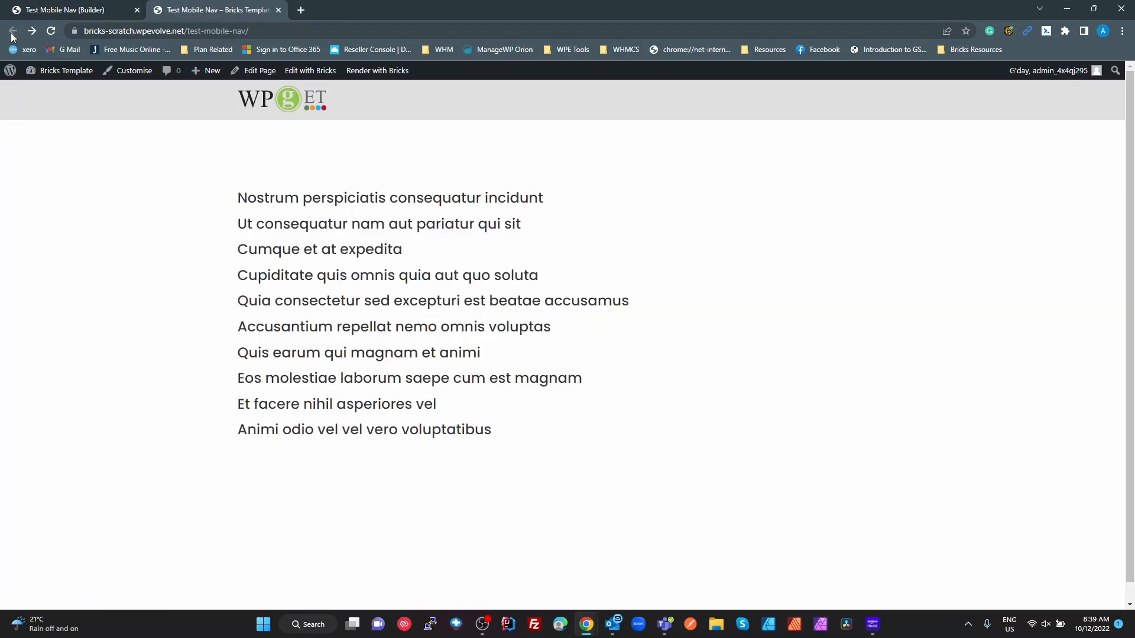
left_click(279, 10)
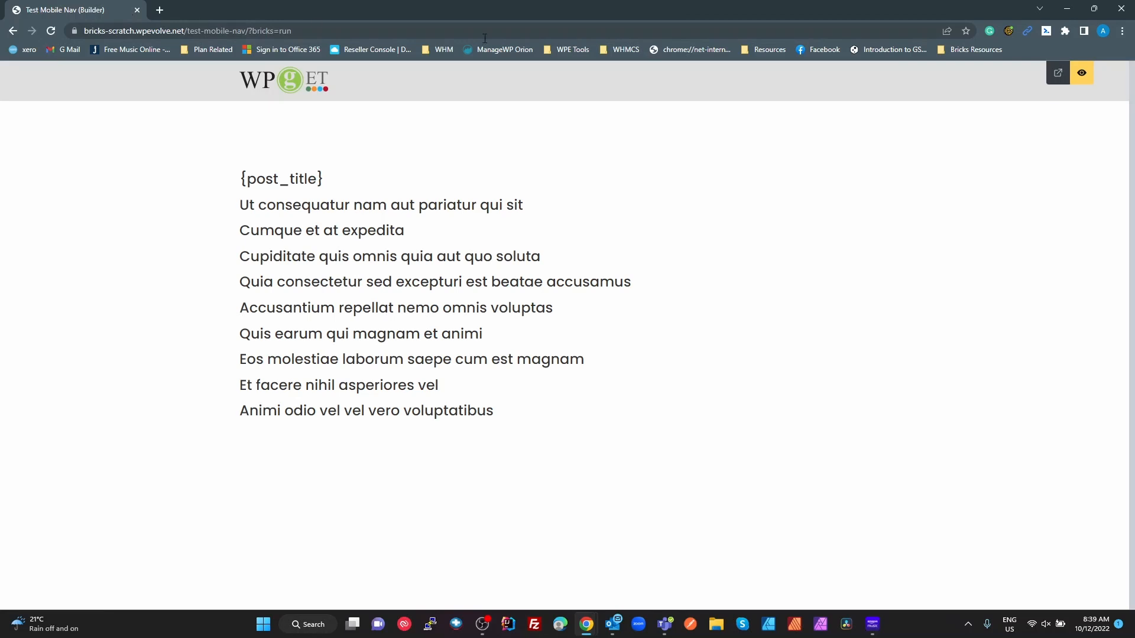
left_click(1089, 81)
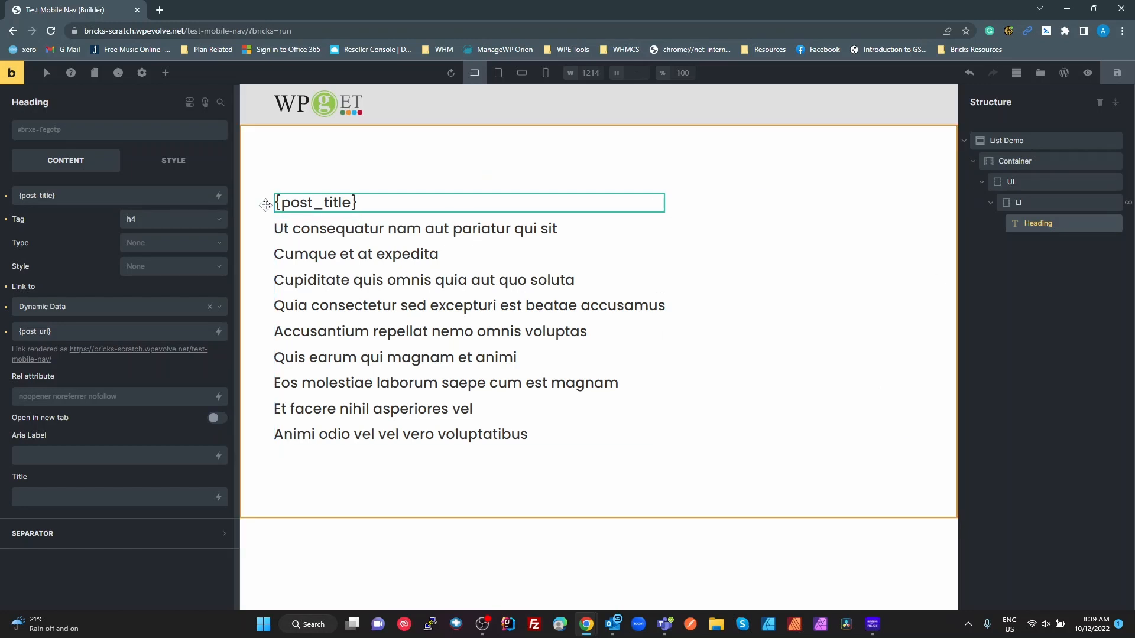
- Add a new Section and place a Div named Table in its container
left_click(165, 72)
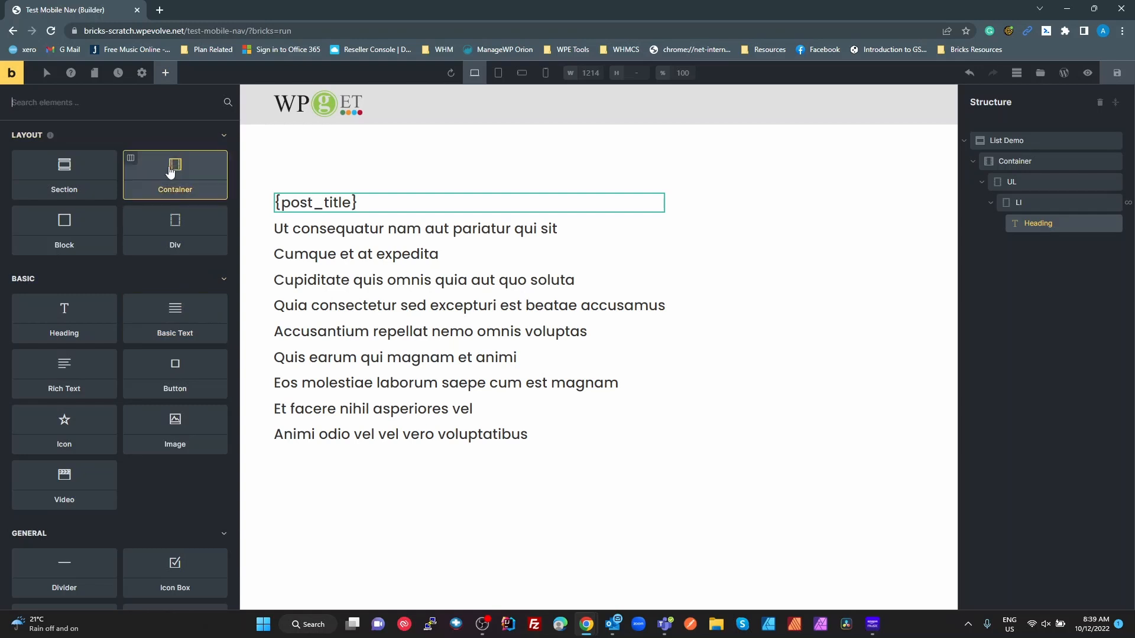
left_click(59, 175)
scroll(455, 440, "down", 1)
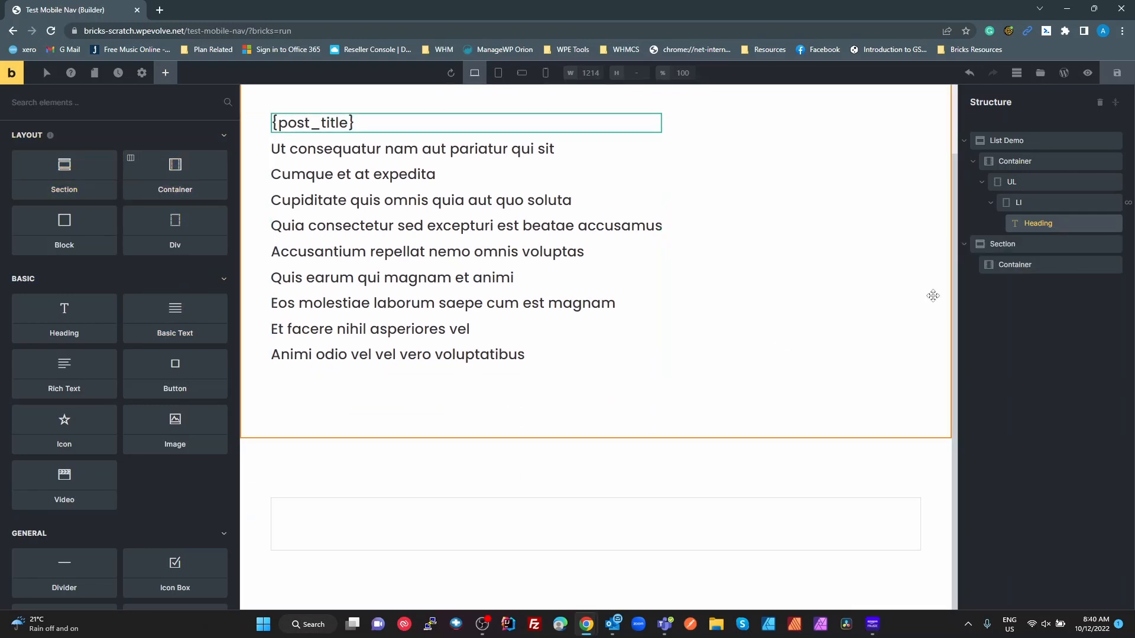
left_click_drag(175, 241, 1011, 275)
double_click(1019, 286)
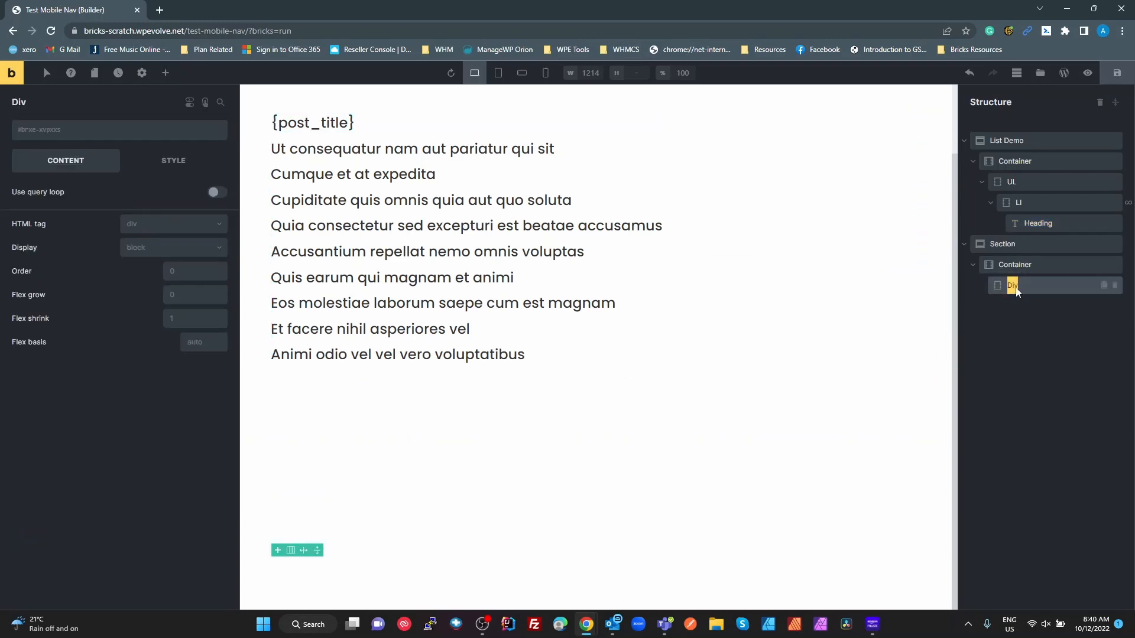
type("Table")
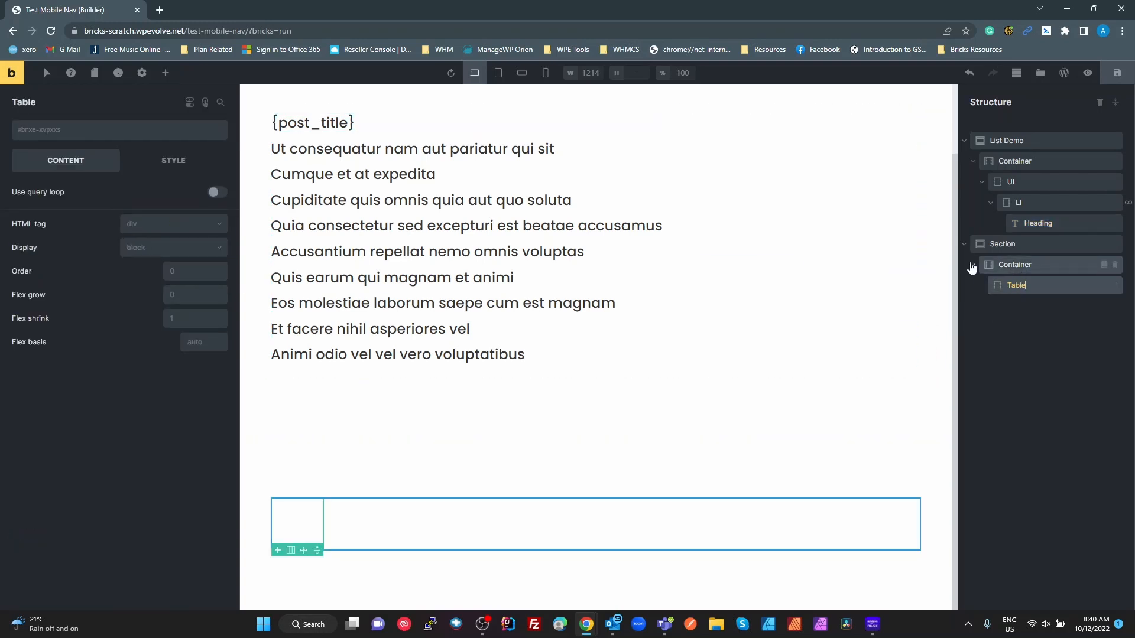
key("Return")
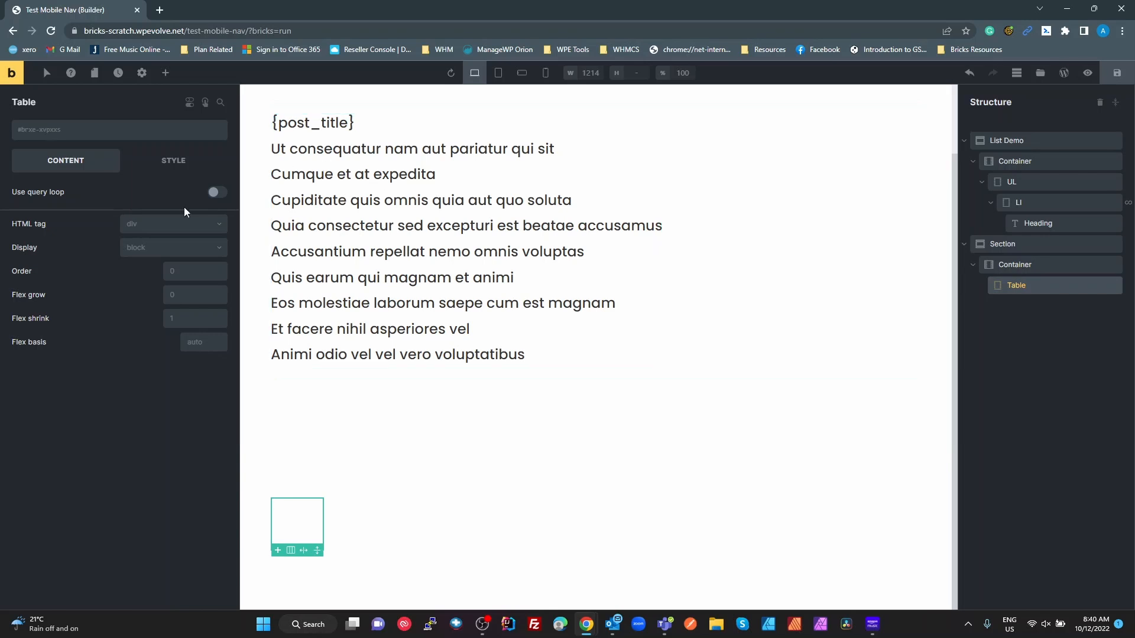
- Give Table the custom HTML tag 'table' and the class table-block
left_click(174, 232)
left_click(163, 391)
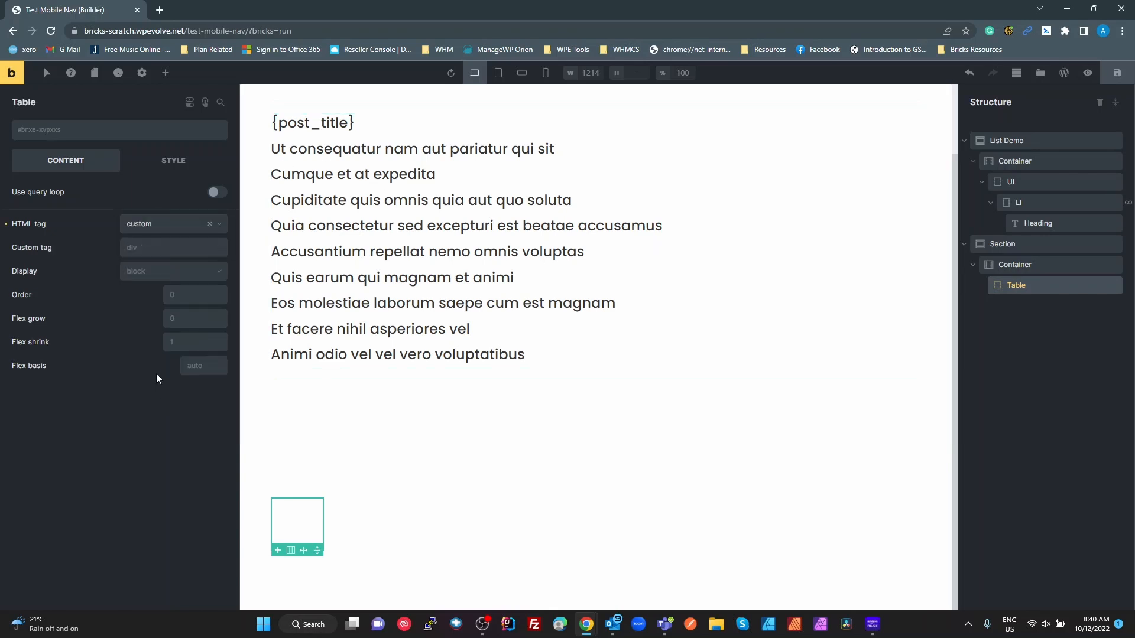
left_click(164, 247)
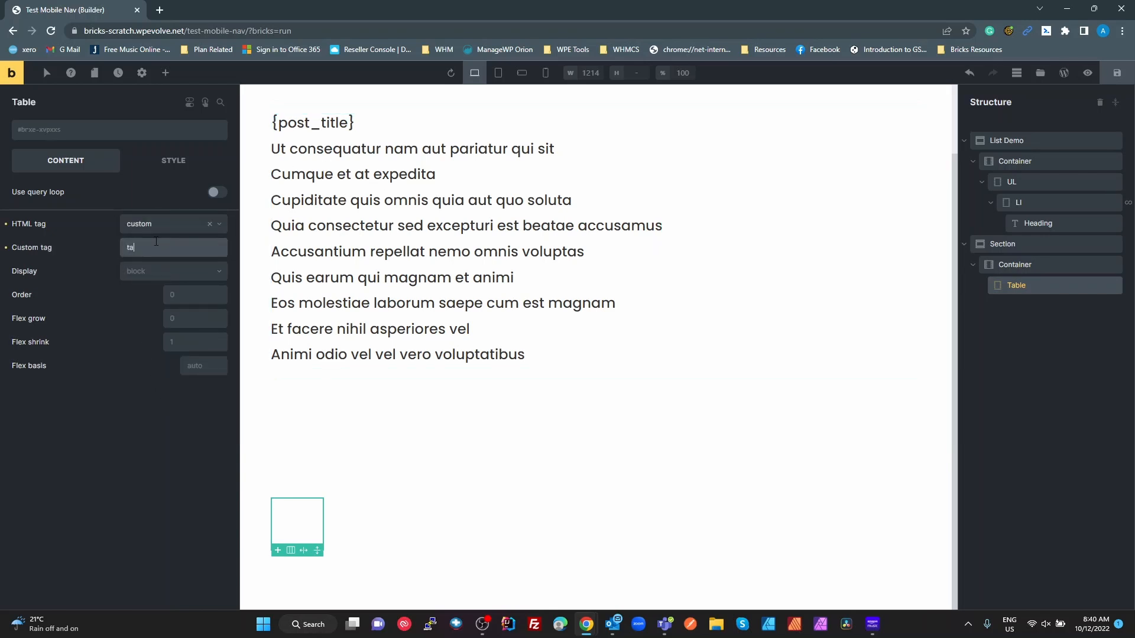
type("table")
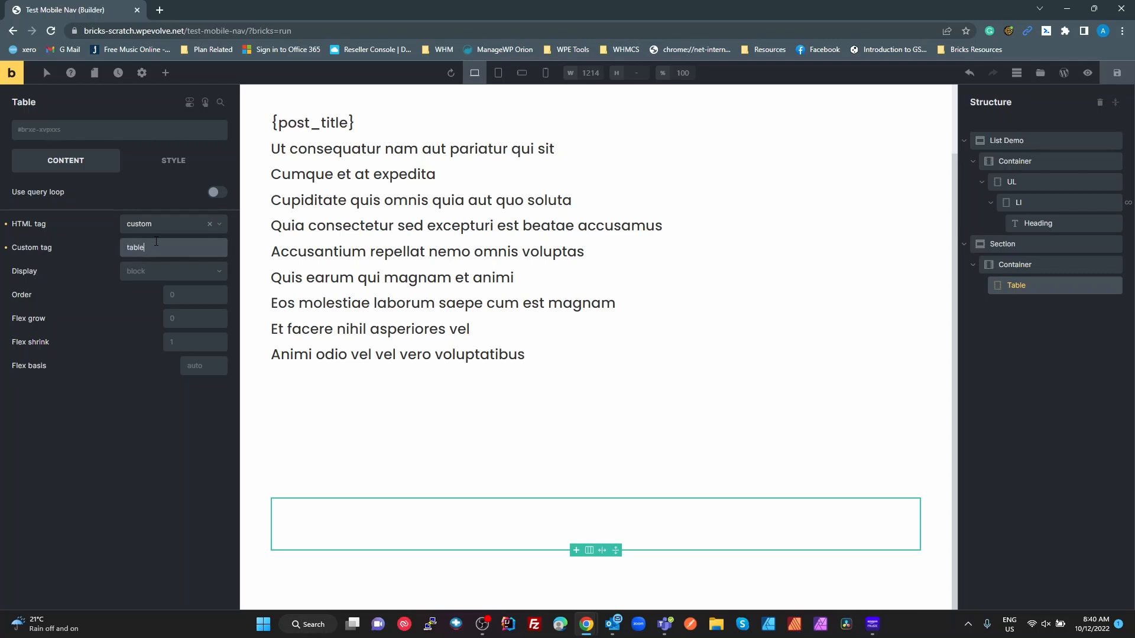
left_click(88, 139)
type("tab")
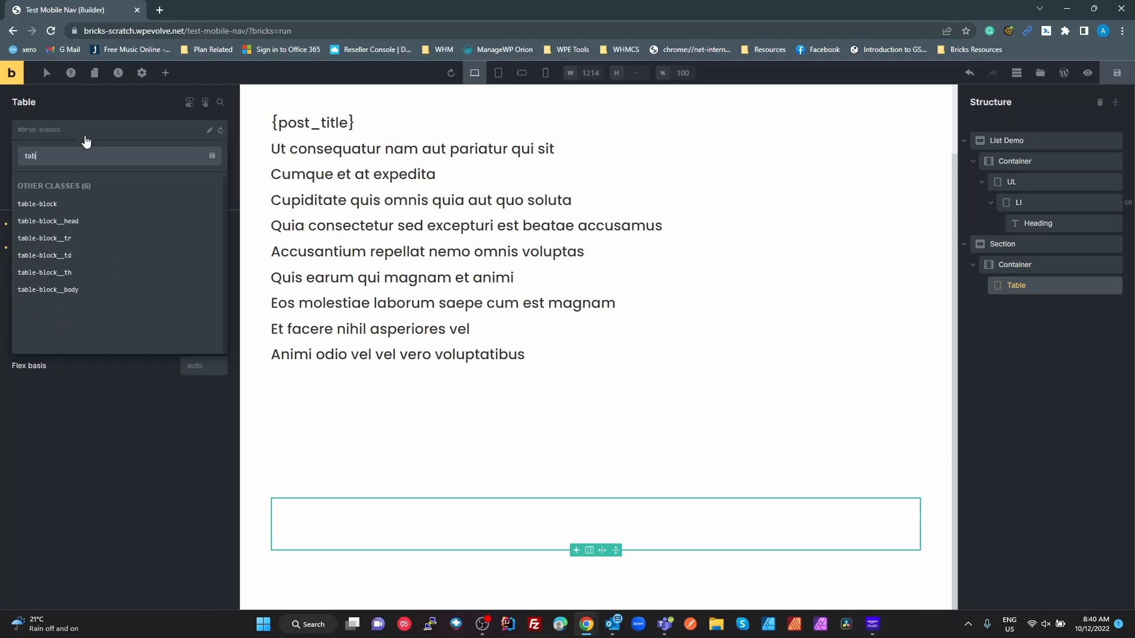
left_click(65, 207)
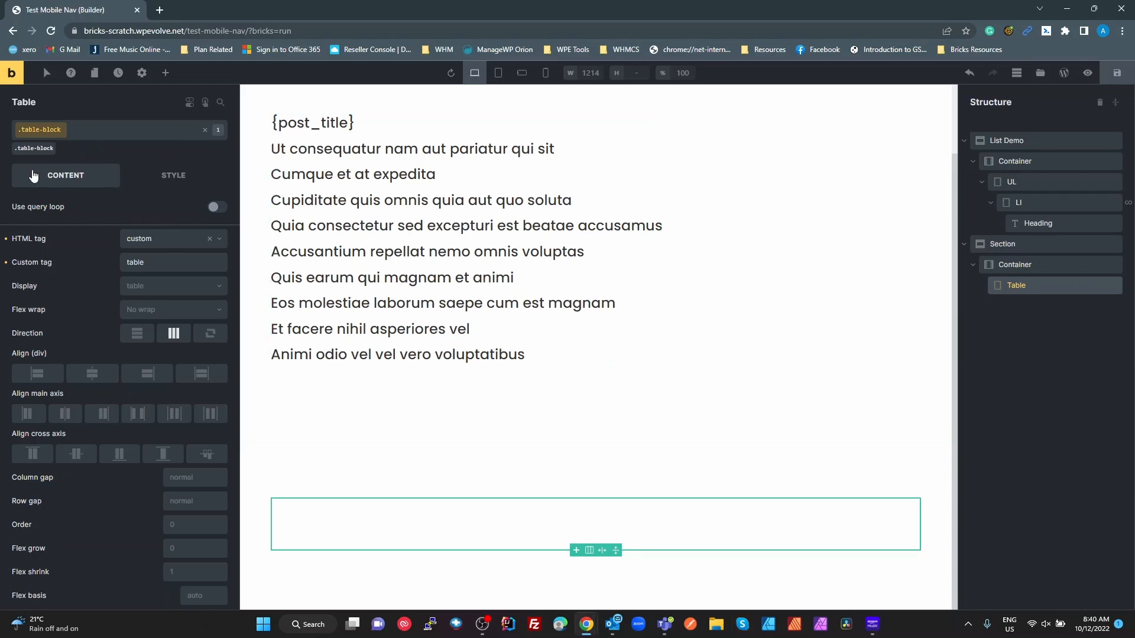
- Duplicate the Table element and nest the copy inside the original
right_click(1026, 293)
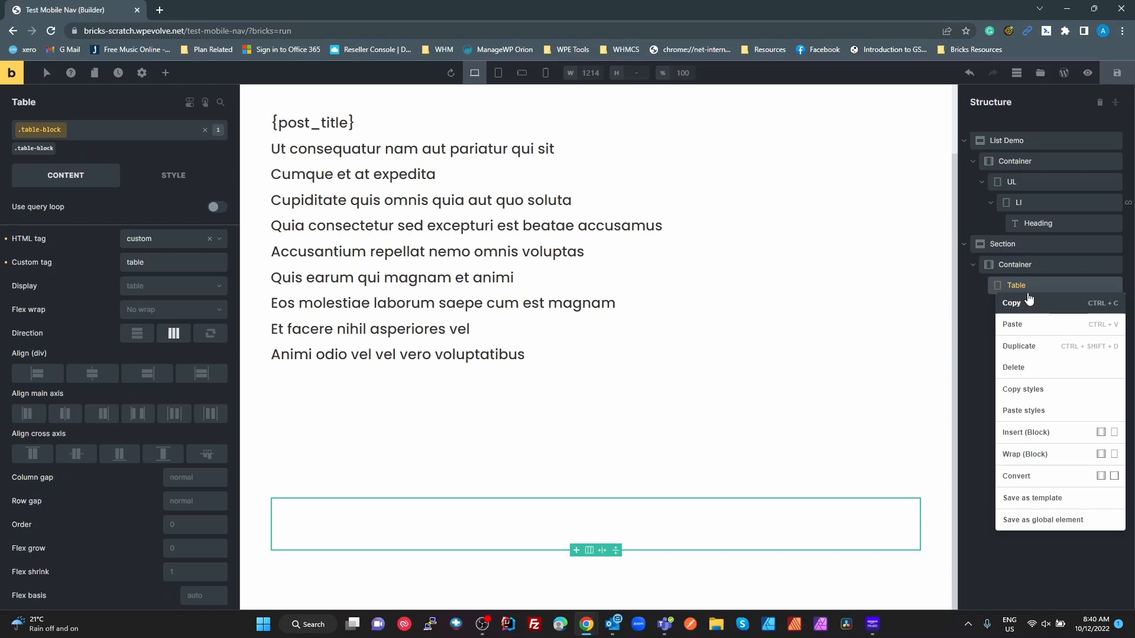
left_click(1031, 343)
left_click_drag(1016, 310, 1064, 289)
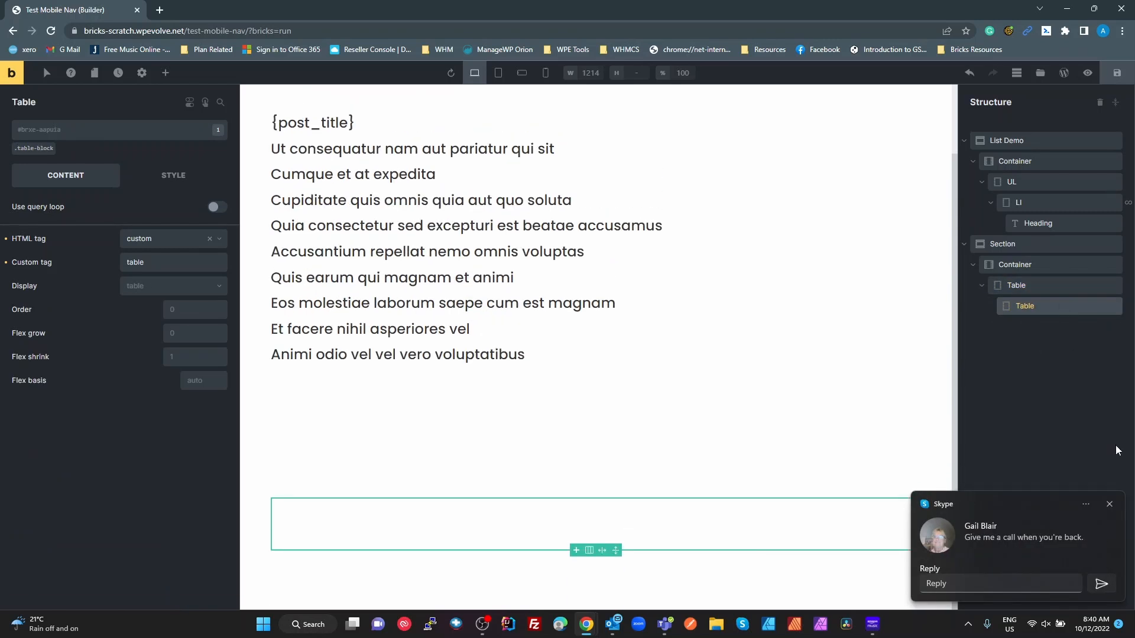
- Rename the nested copy to Thead and set its custom tag to thead
left_click(1110, 504)
double_click(1031, 304)
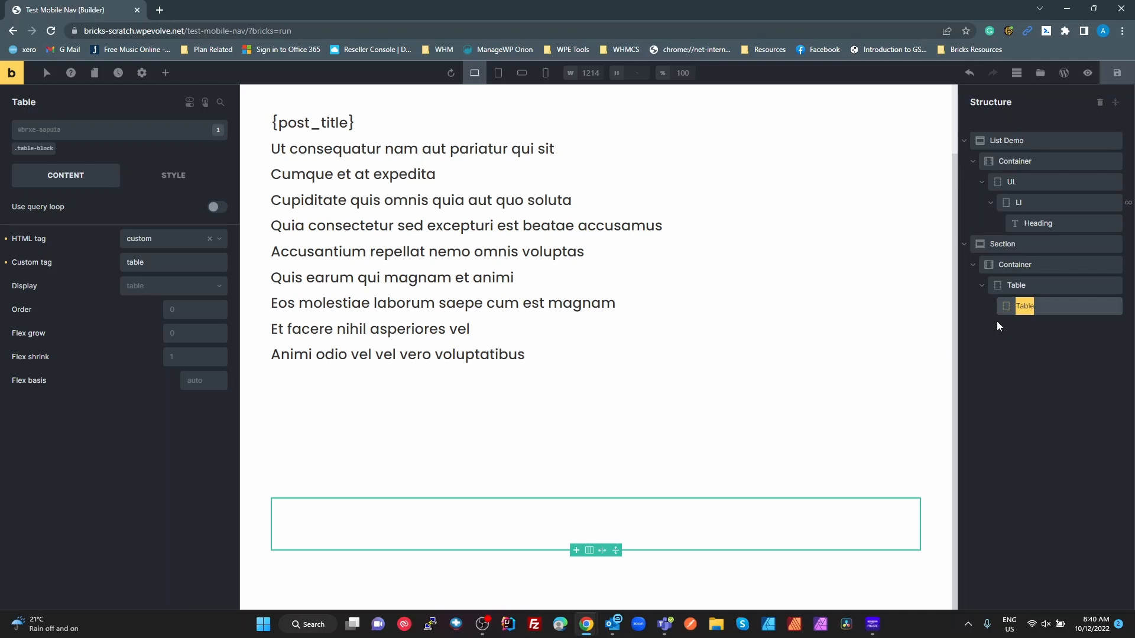
type("Hhead")
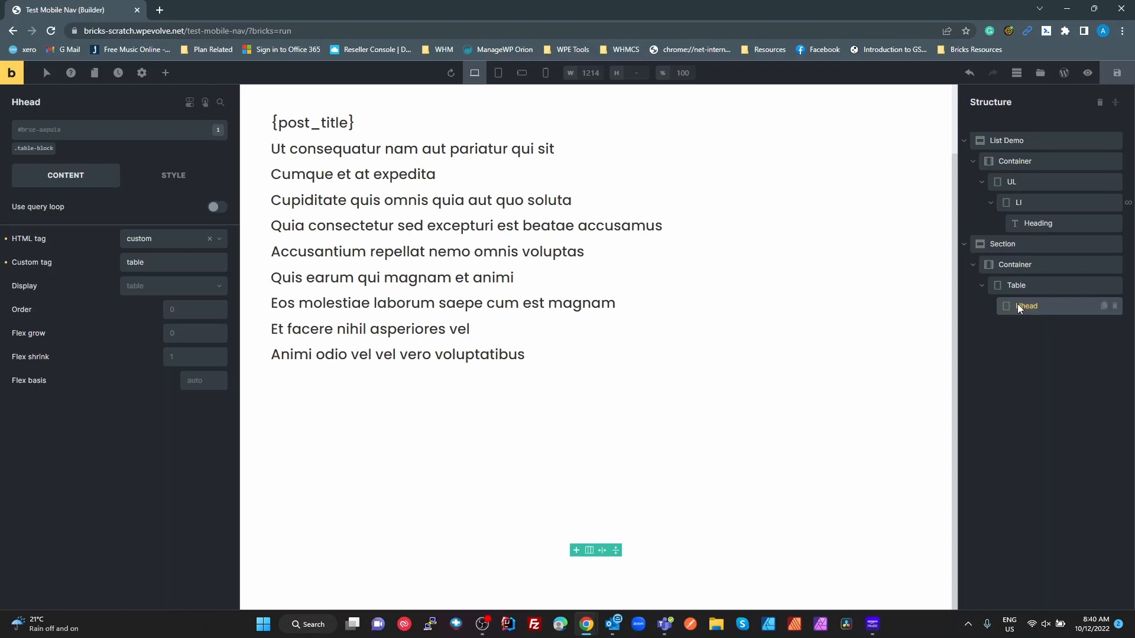
double_click(1022, 306)
left_click(1021, 306)
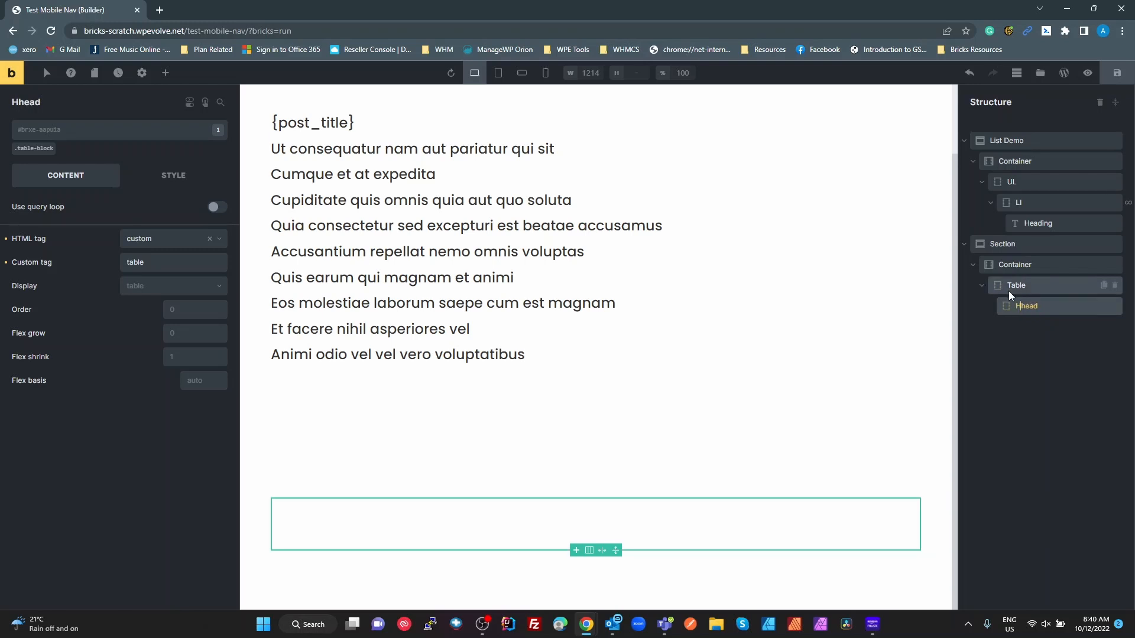
key("BackSpace")
type("T")
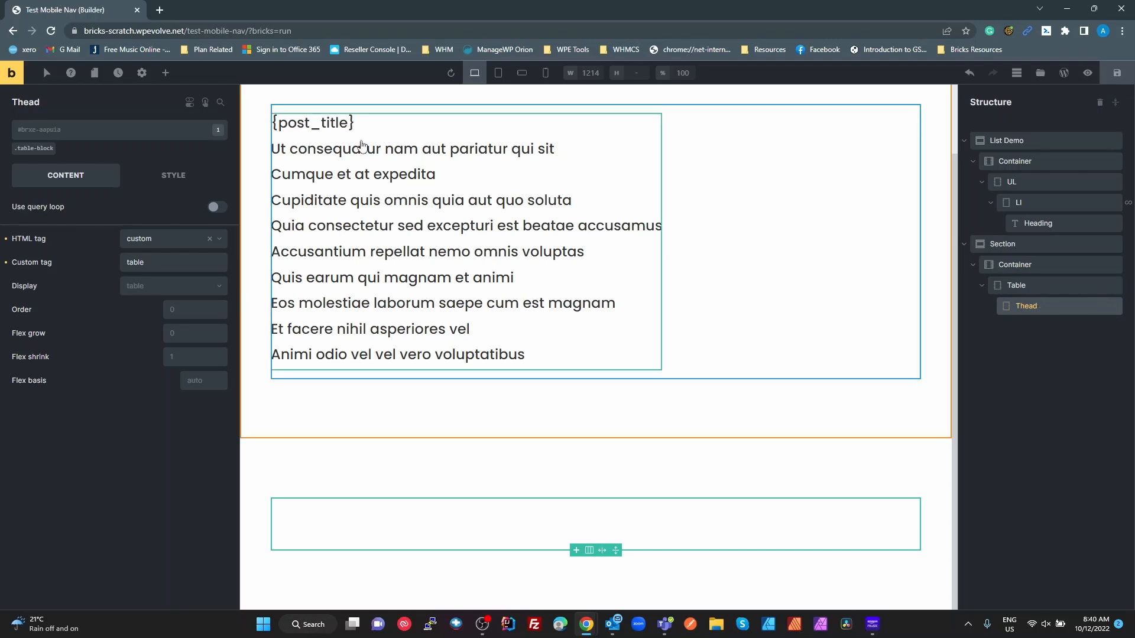
double_click(131, 263)
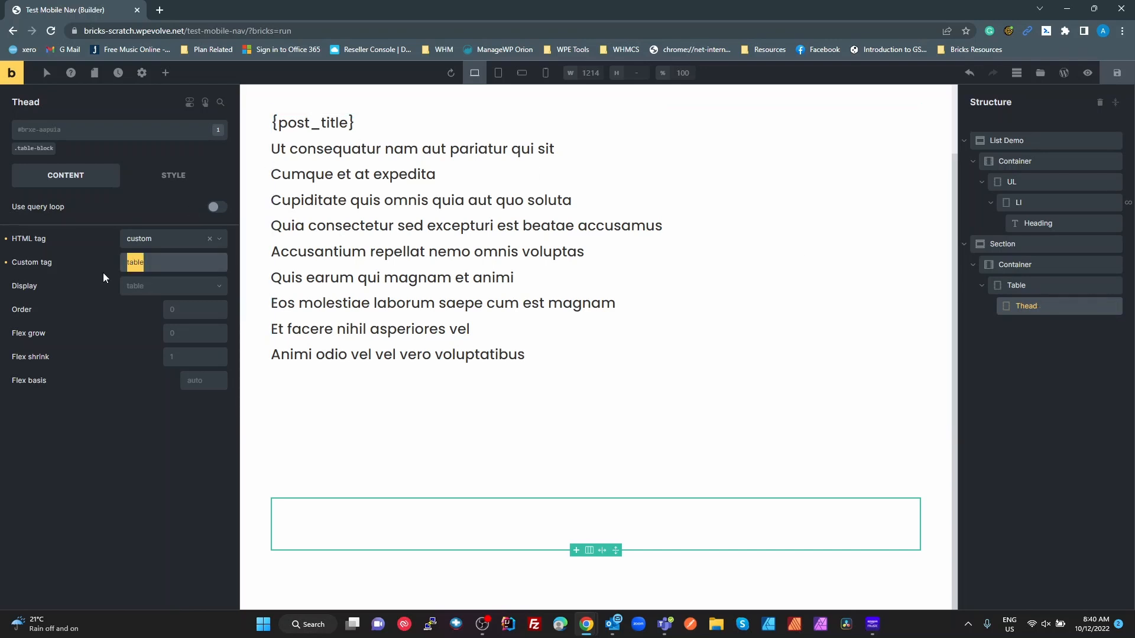
type("thead")
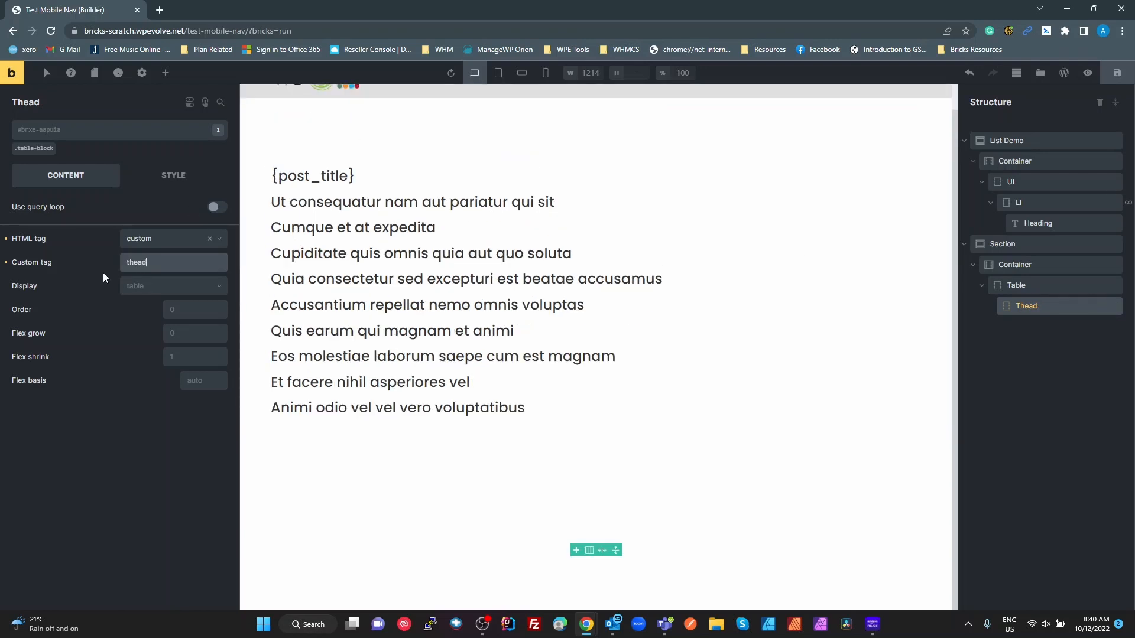
- Duplicate Thead, nest the copy inside it, and rename it TR with tag tr
right_click(1031, 306)
left_click(1034, 355)
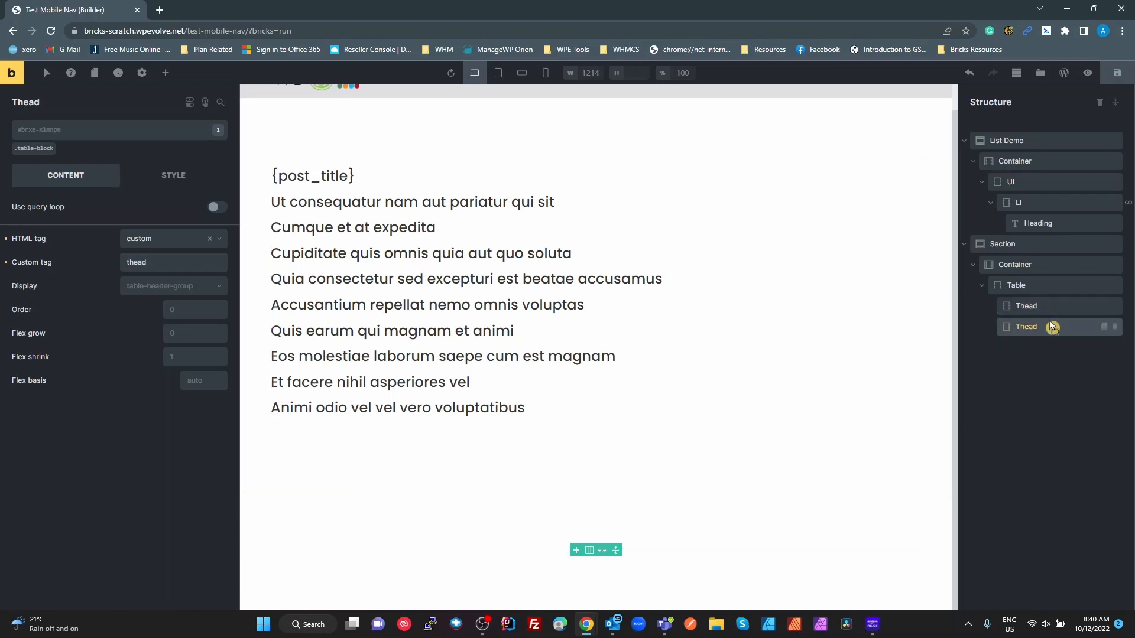
left_click_drag(1064, 316, 1072, 305)
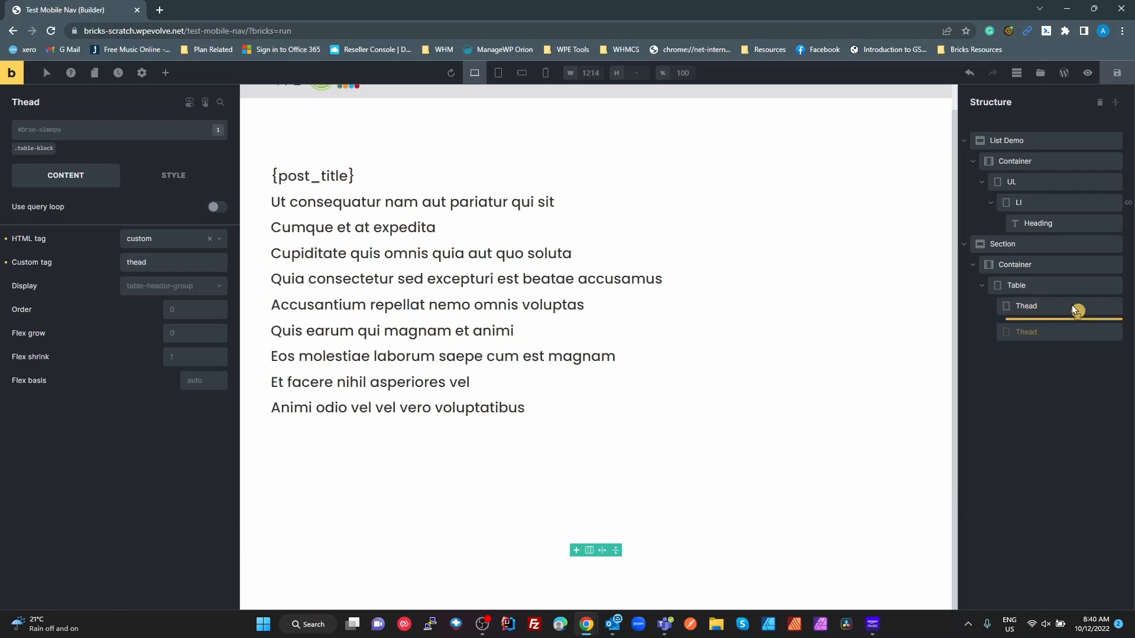
double_click(1045, 322)
type("TR")
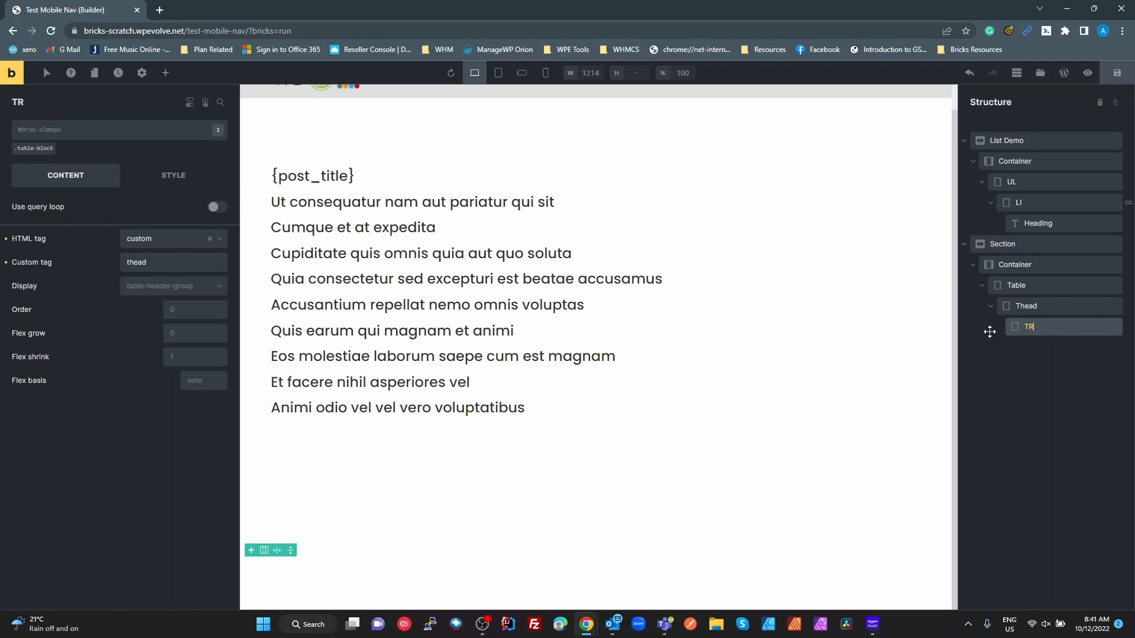
left_click_drag(153, 262, 116, 262)
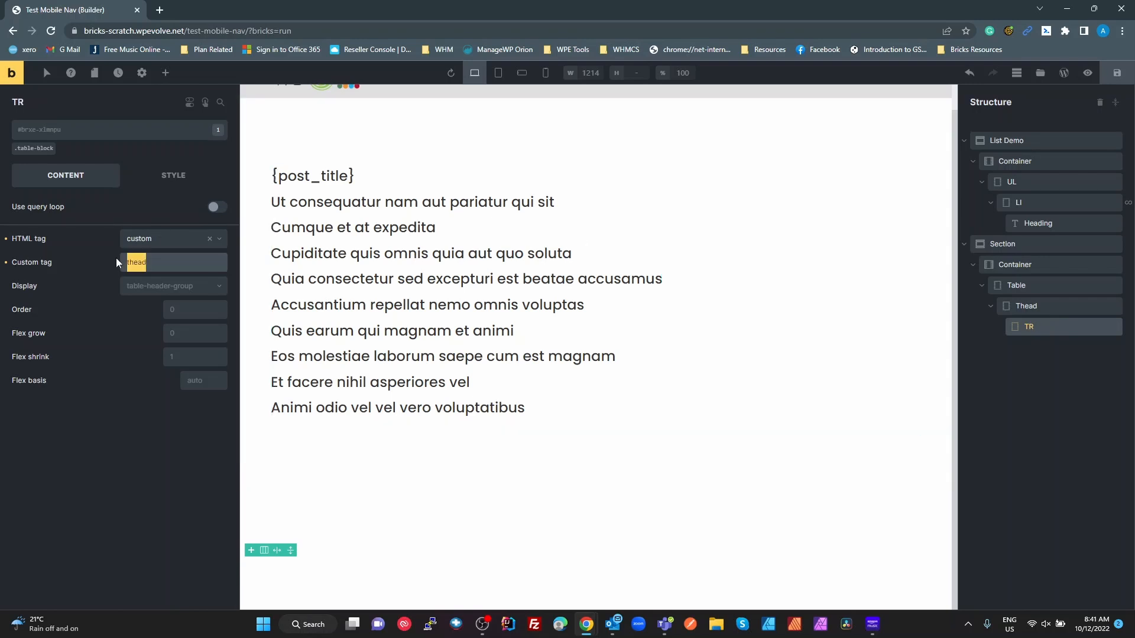
type("tr")
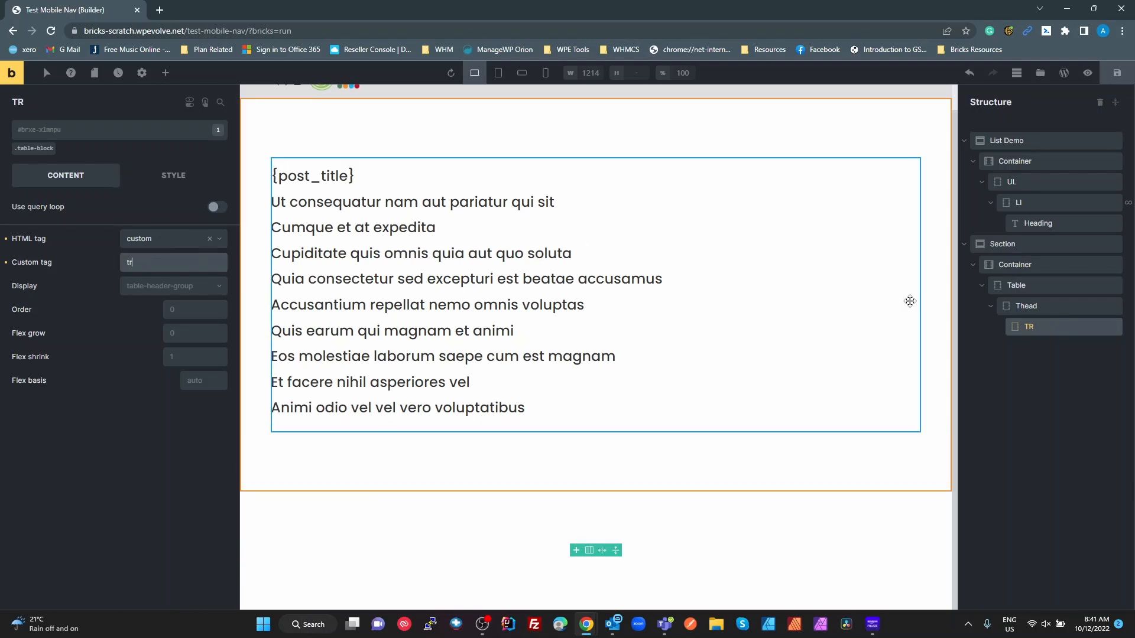
- Duplicate TR, nest the copy inside it, and rename it TH with tag th
right_click(1031, 331)
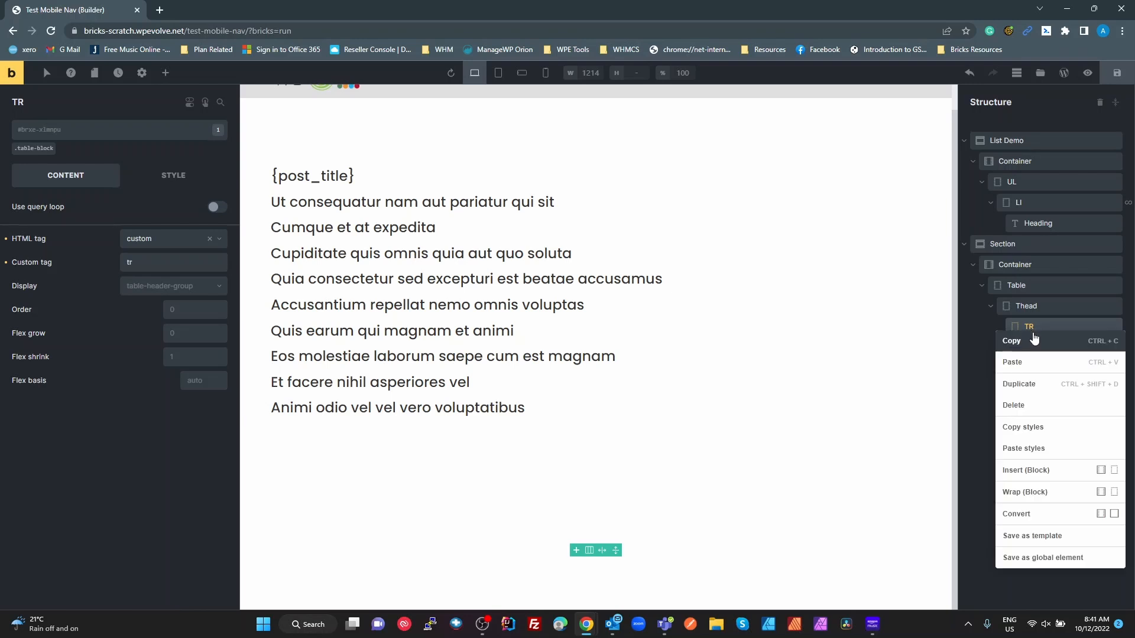
left_click(1040, 383)
left_click_drag(1027, 347, 1053, 332)
double_click(1043, 348)
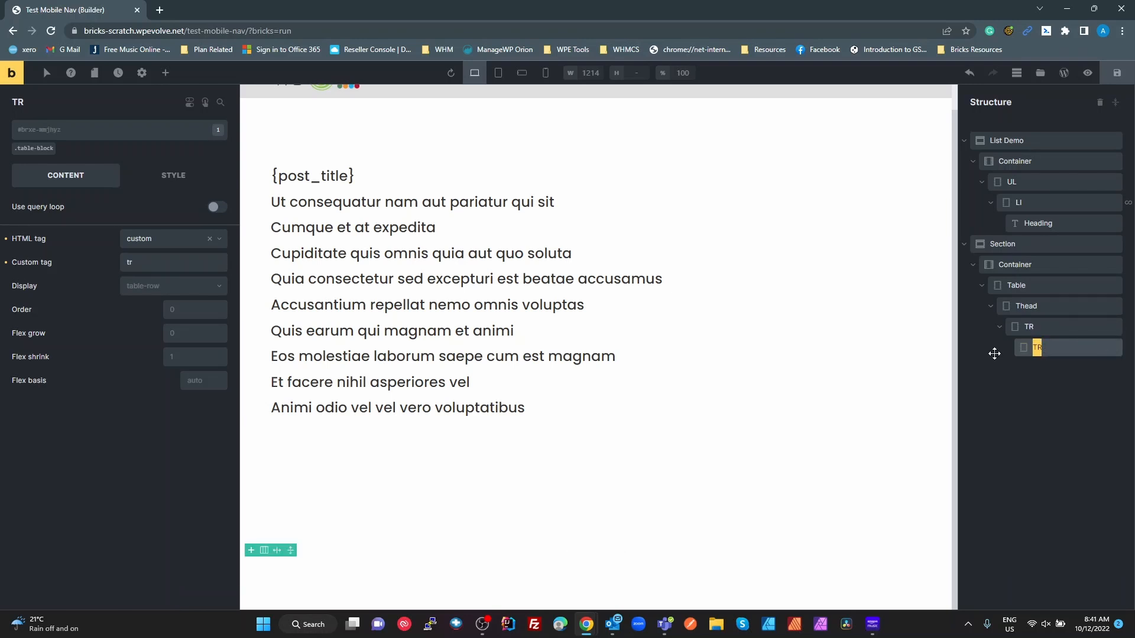
type("TH")
left_click_drag(139, 257, 76, 254)
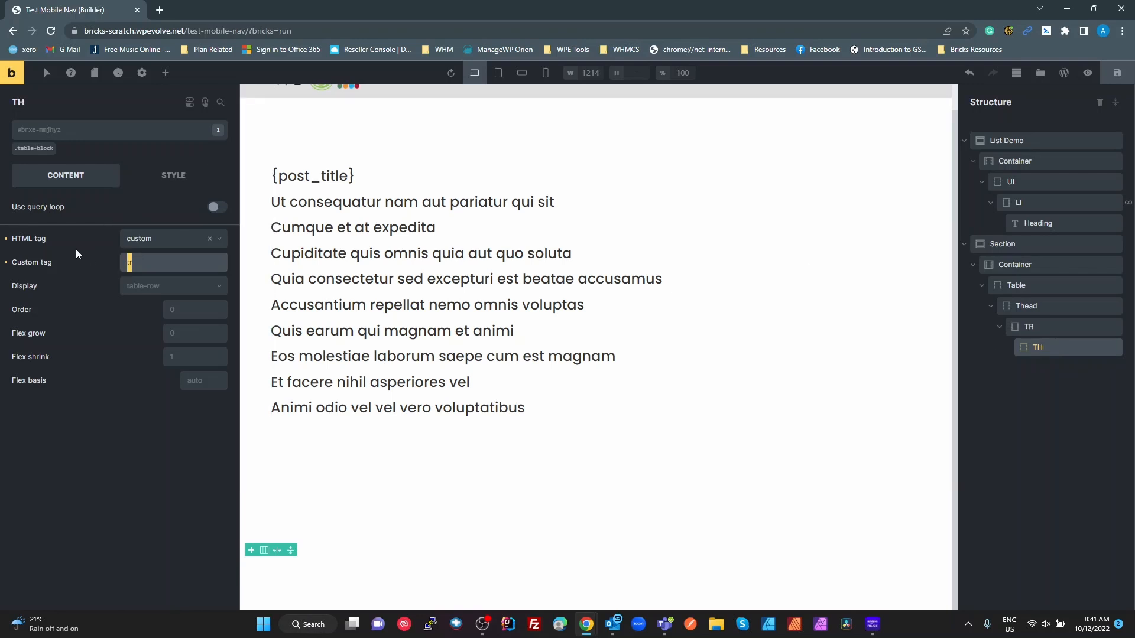
type("th")
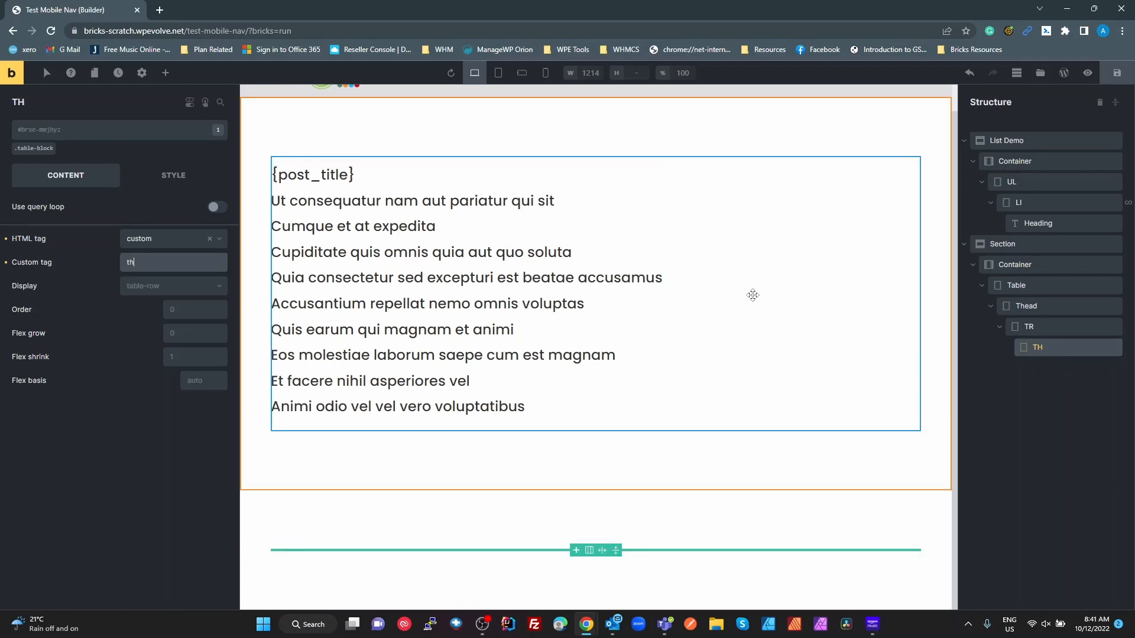
- Add an h4 Heading reading 'Name' inside the TH cell
left_click(166, 73)
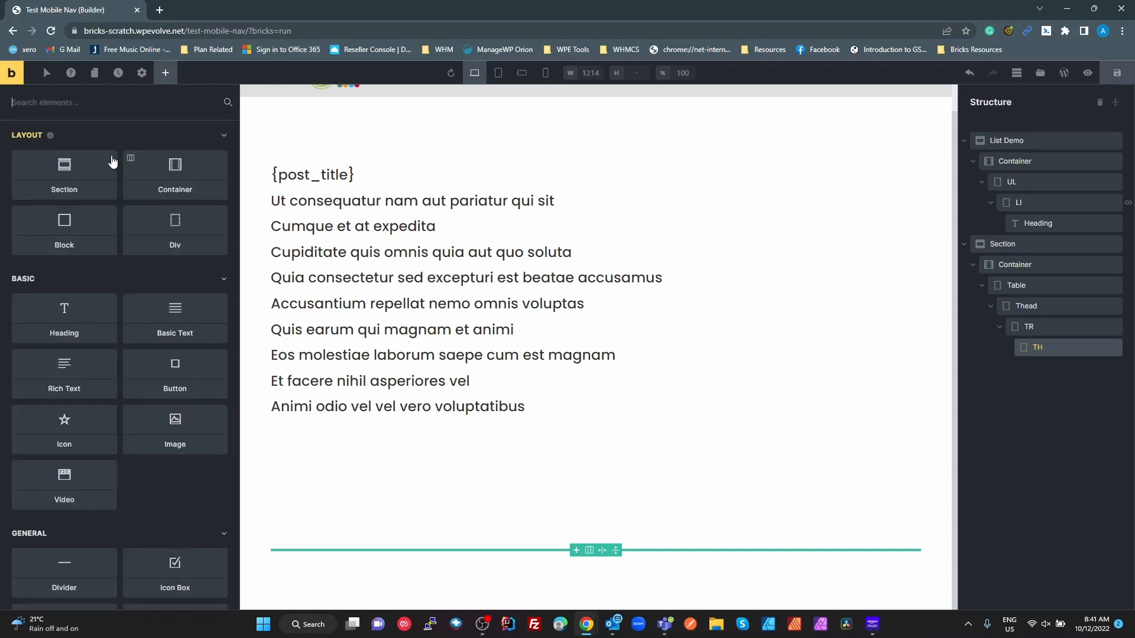
left_click_drag(117, 336, 1045, 357)
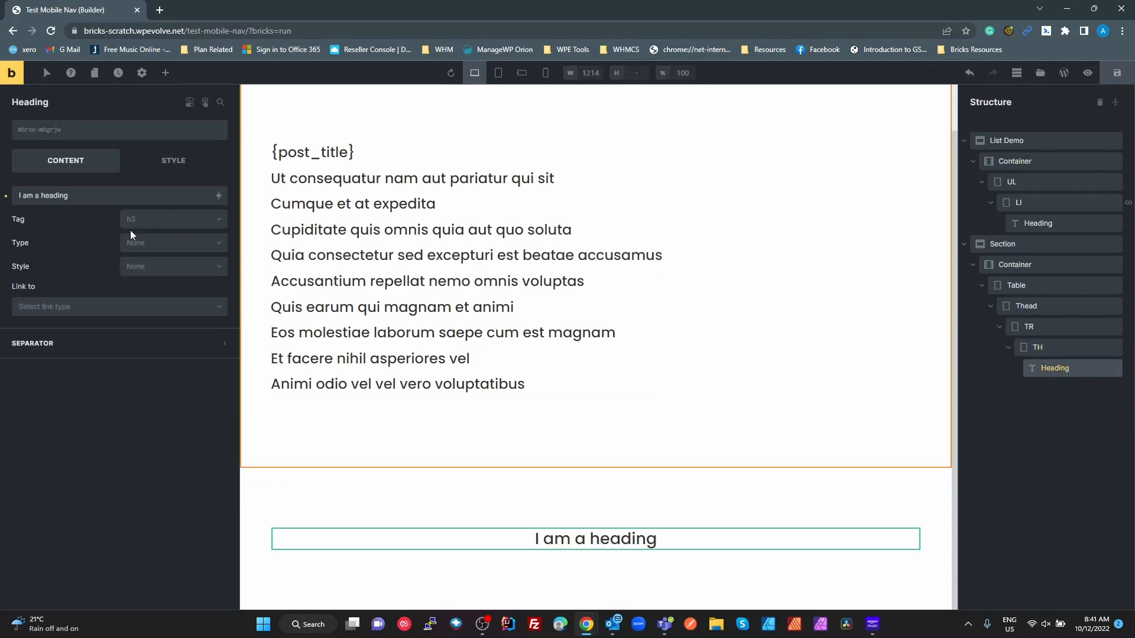
left_click_drag(83, 196, 2, 180)
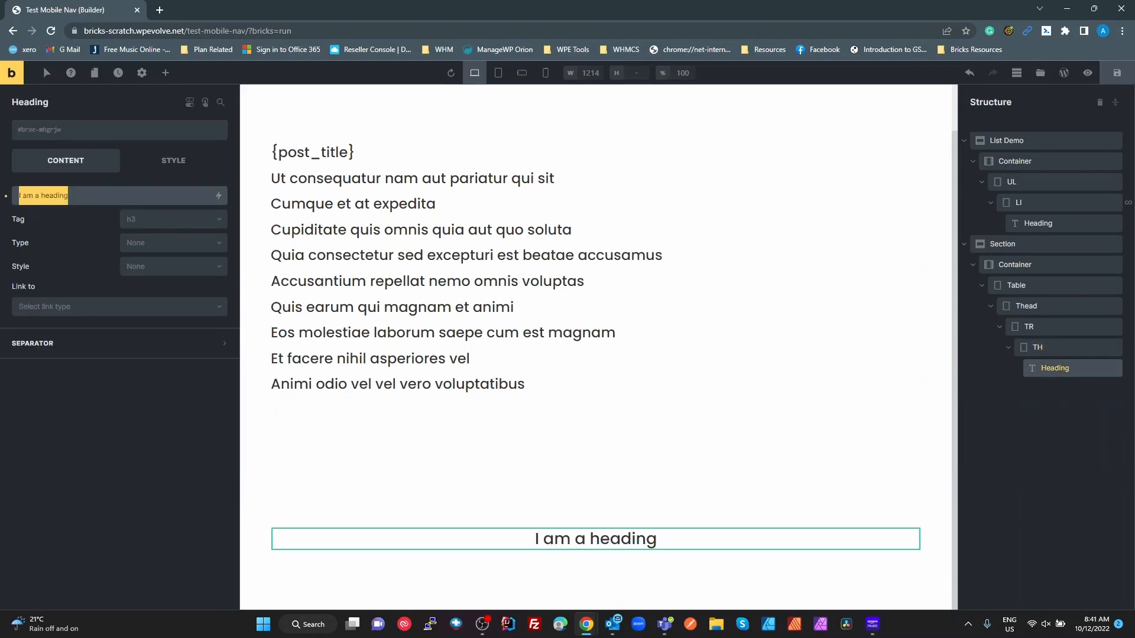
type("Name")
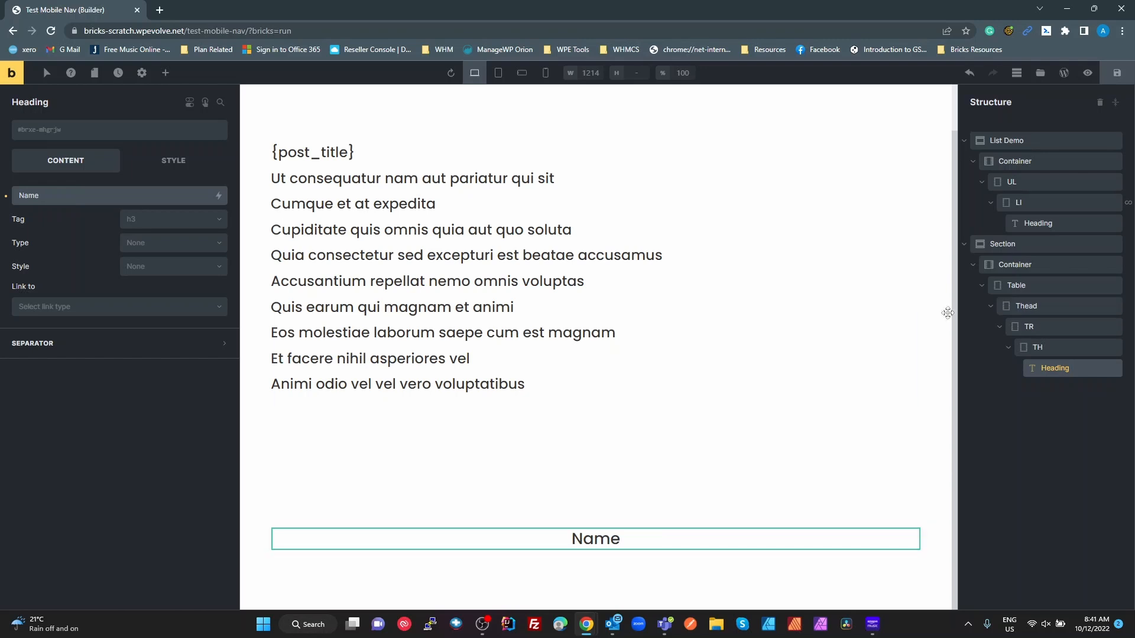
left_click(144, 219)
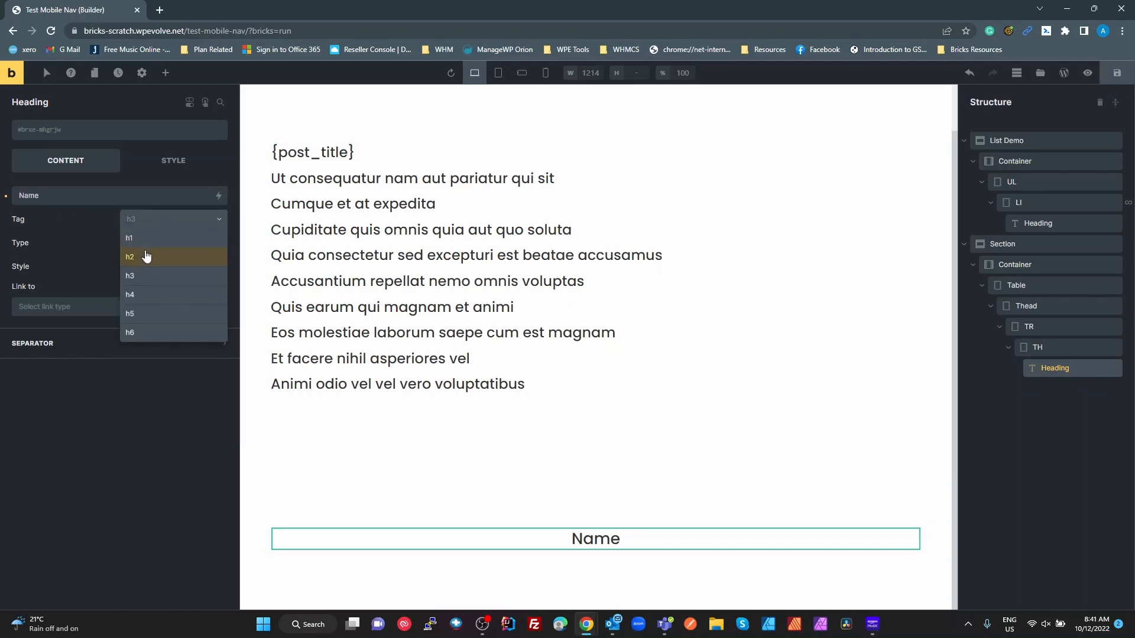
left_click(145, 298)
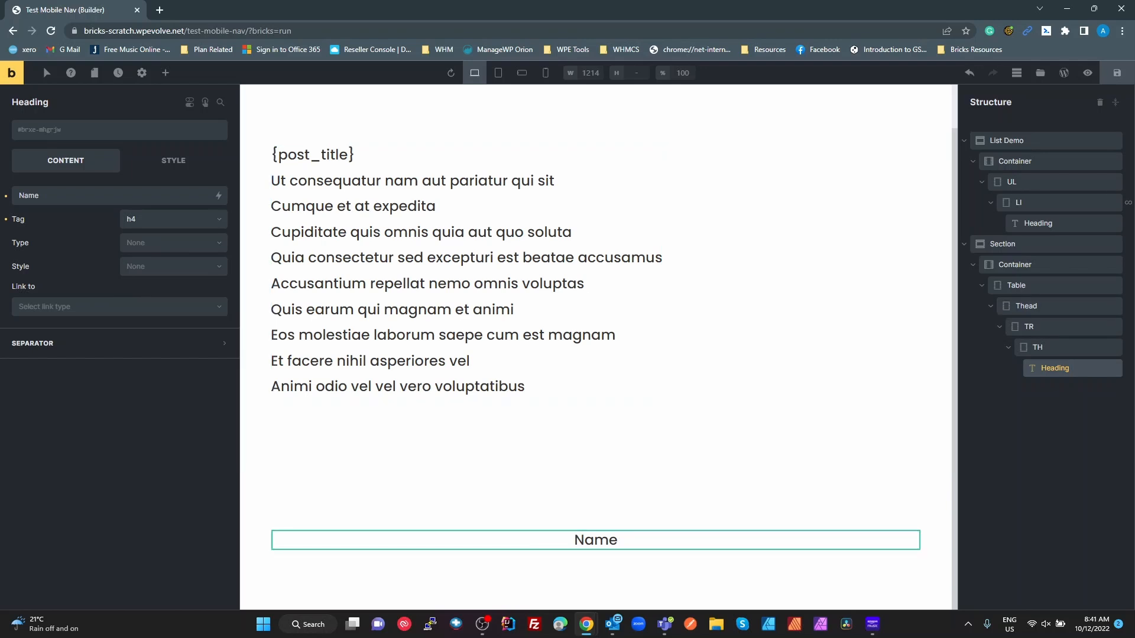
- Duplicate the TH cell and change the second heading's text to 'Excerpt'
left_click(1036, 344)
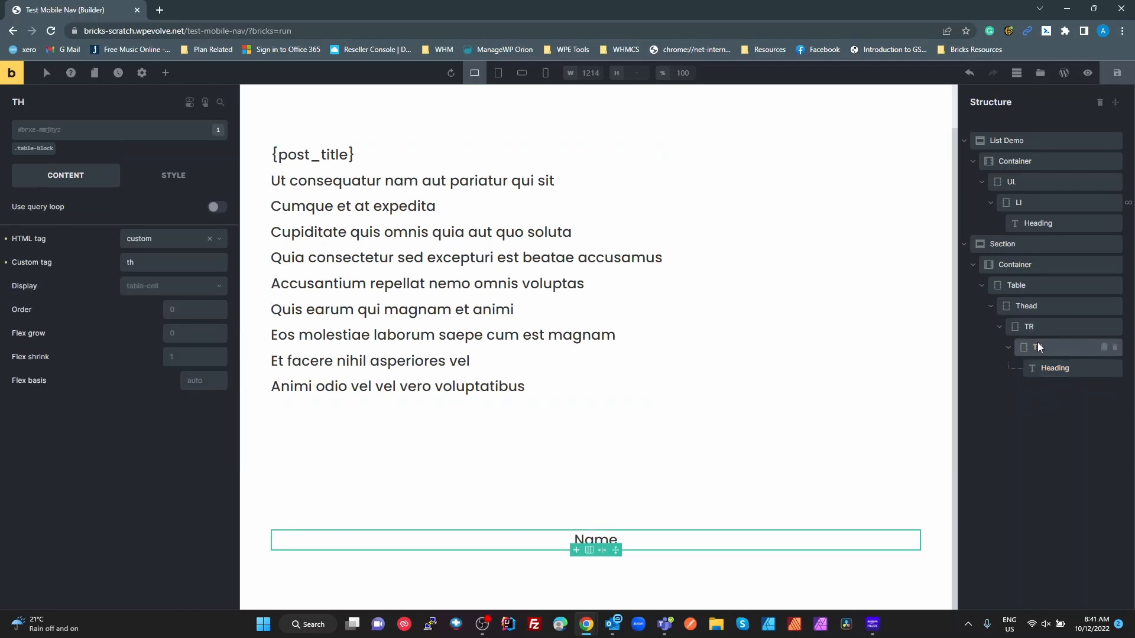
right_click(1036, 344)
left_click(1027, 397)
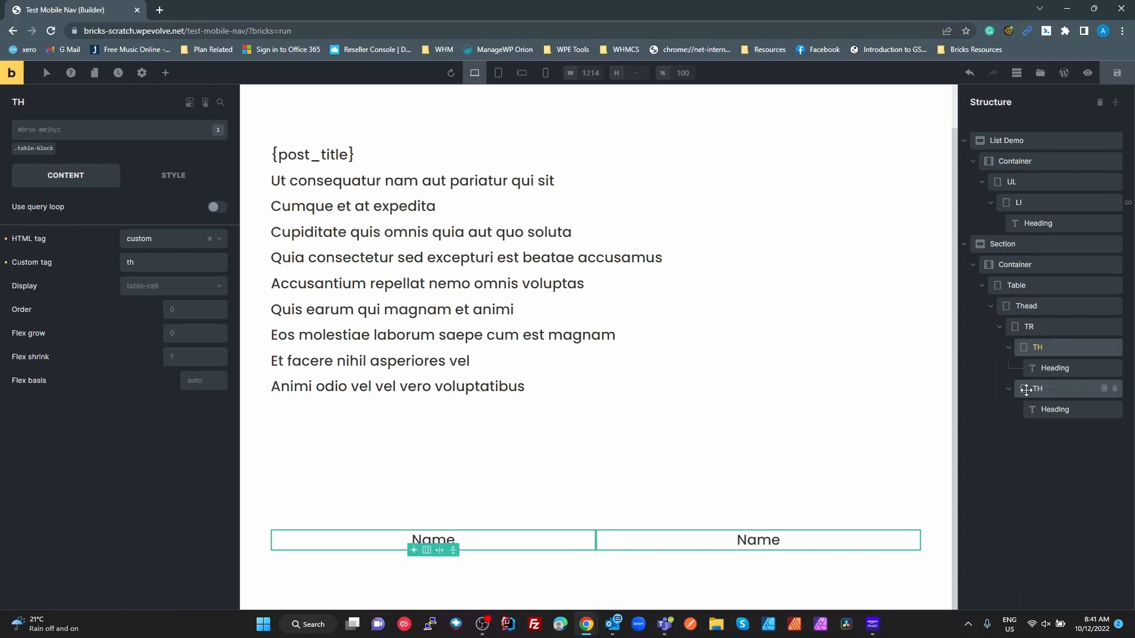
double_click(1053, 407)
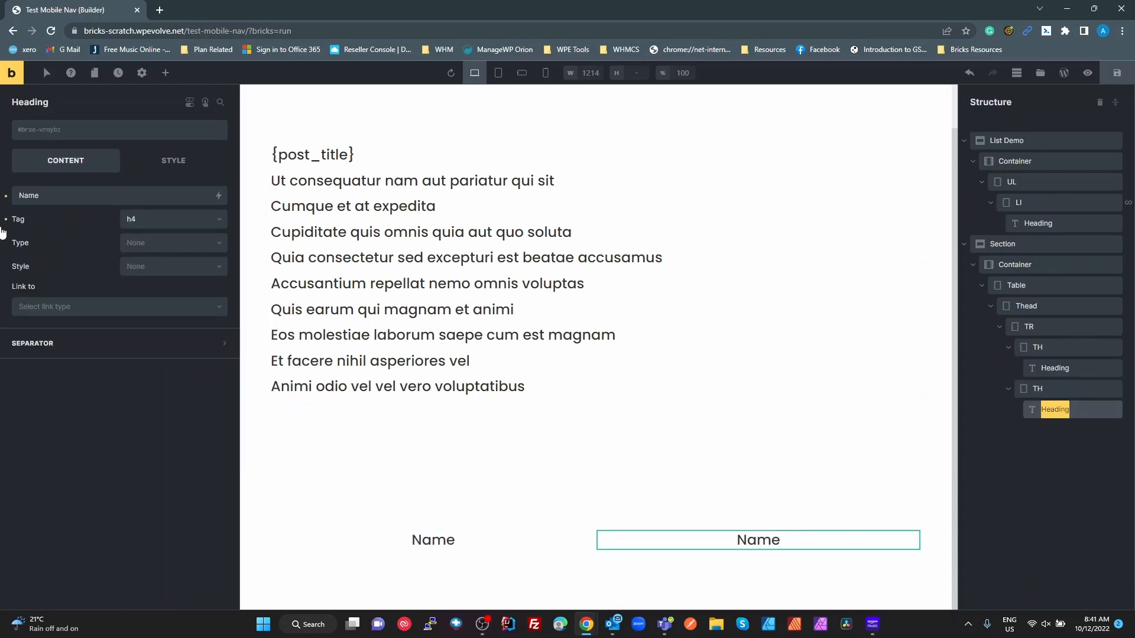
double_click(22, 197)
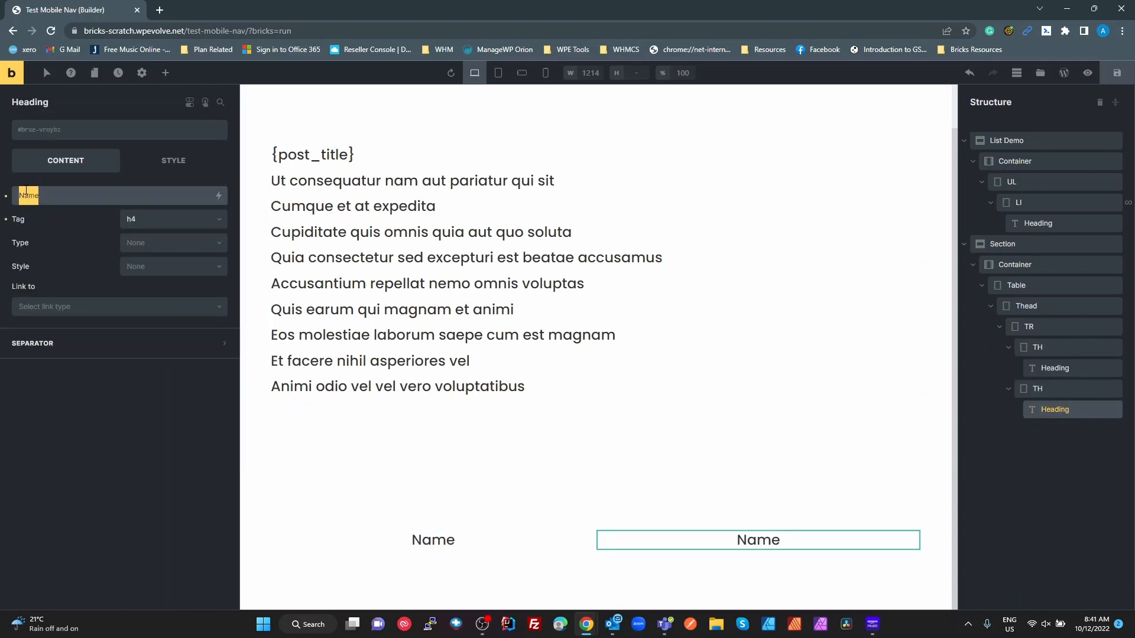
type("Exc")
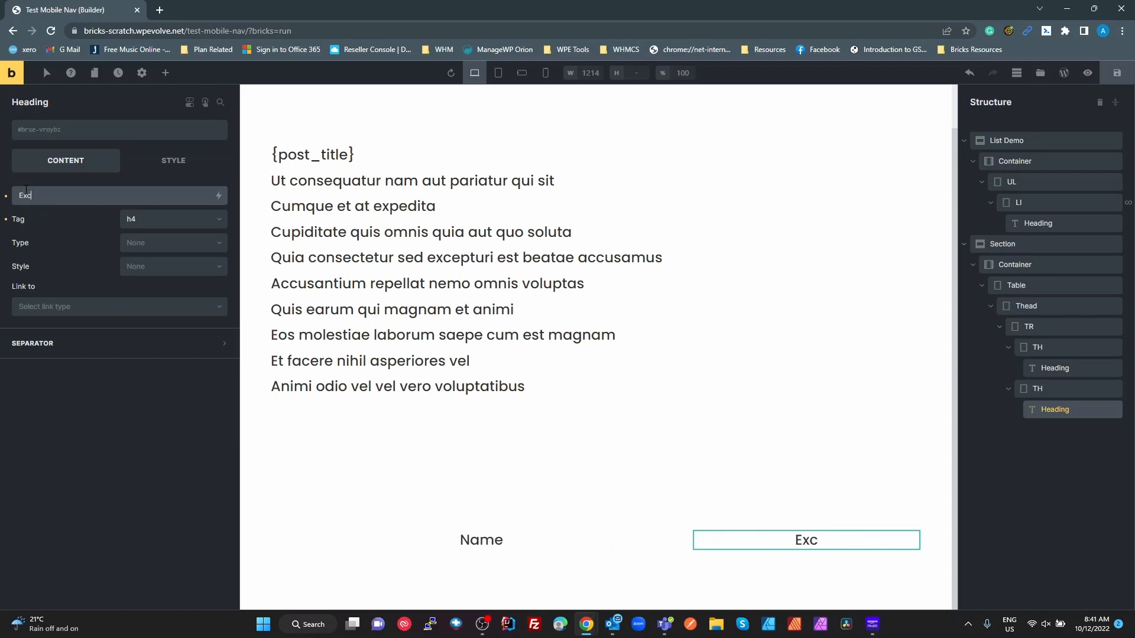
type("erpt")
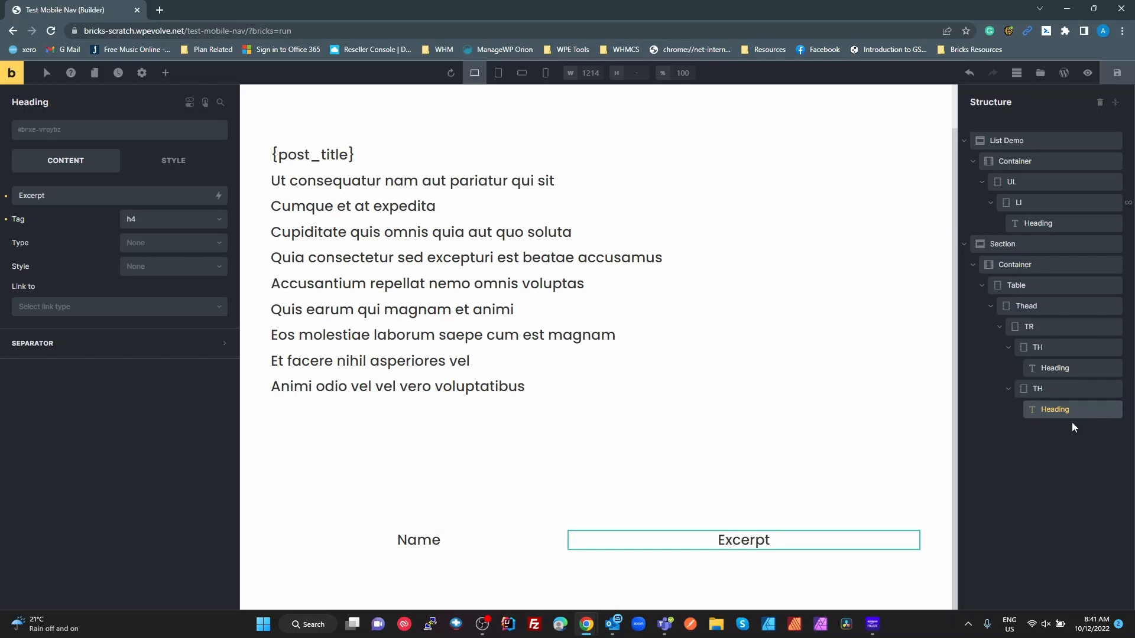
- Replace the Thead's table-block class with a class renamed to table-block__thead
left_click(1027, 306)
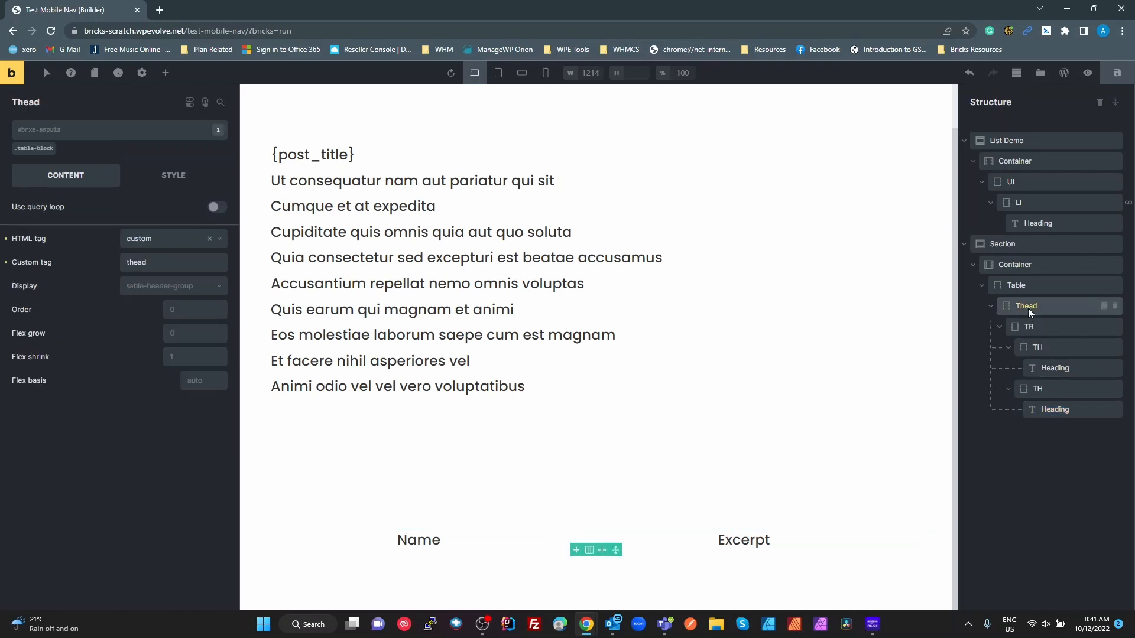
left_click(55, 147)
left_click(53, 135)
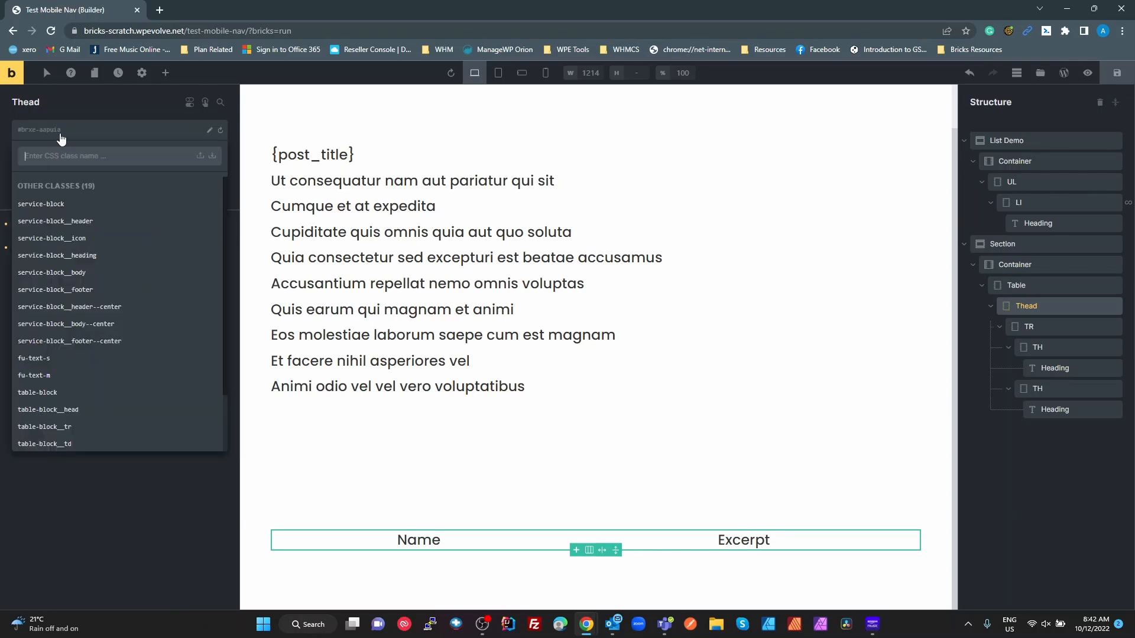
type("table")
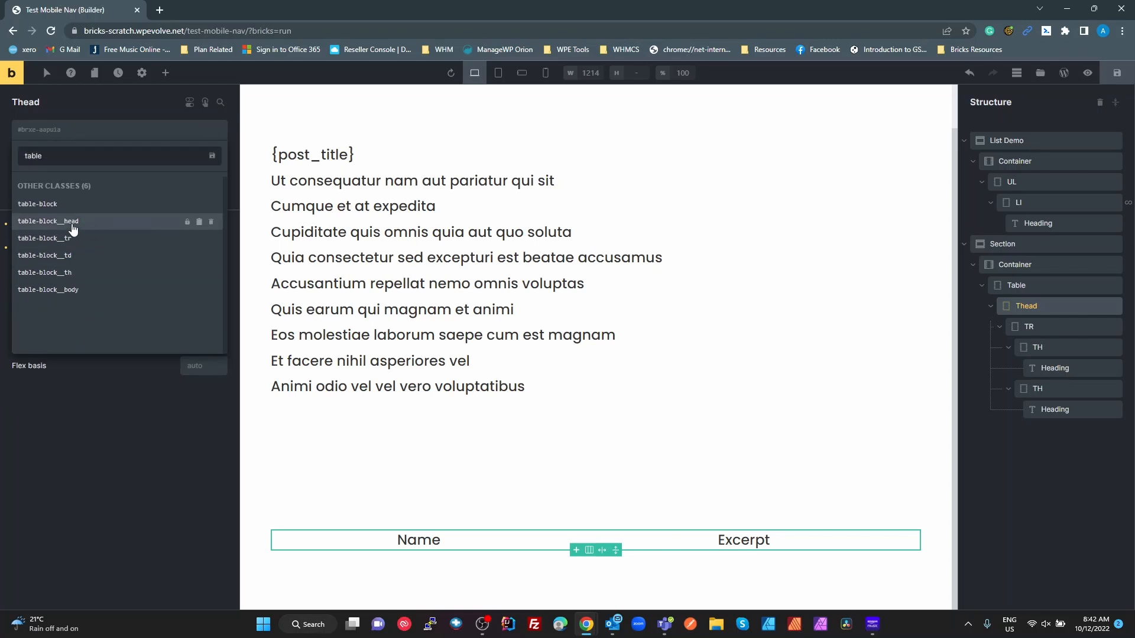
left_click(75, 223)
left_click(195, 130)
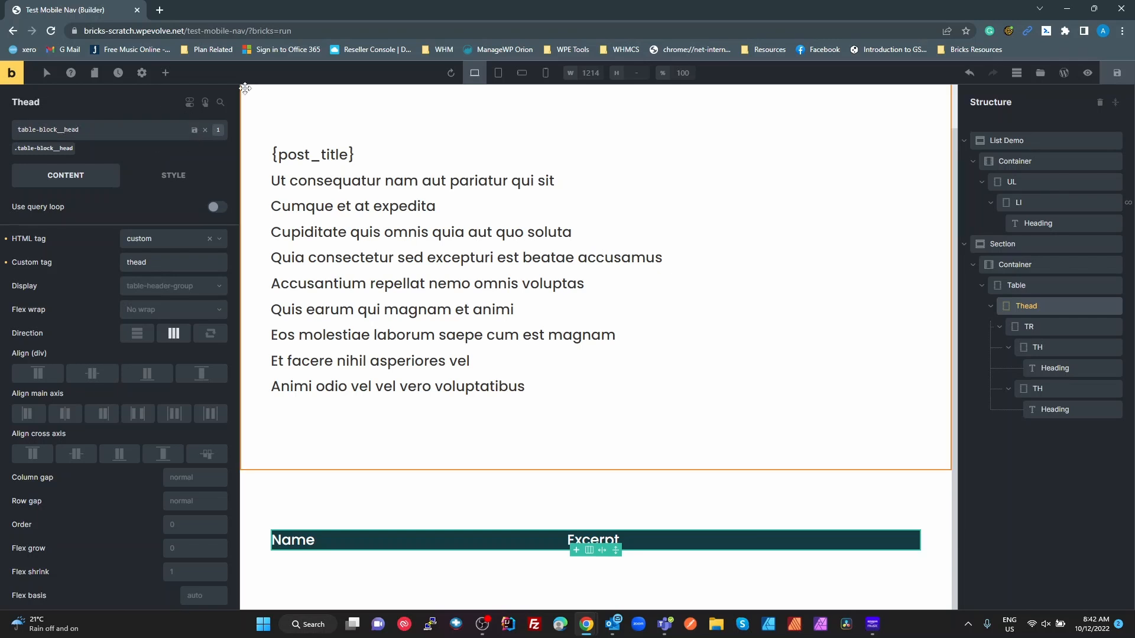
key("Return")
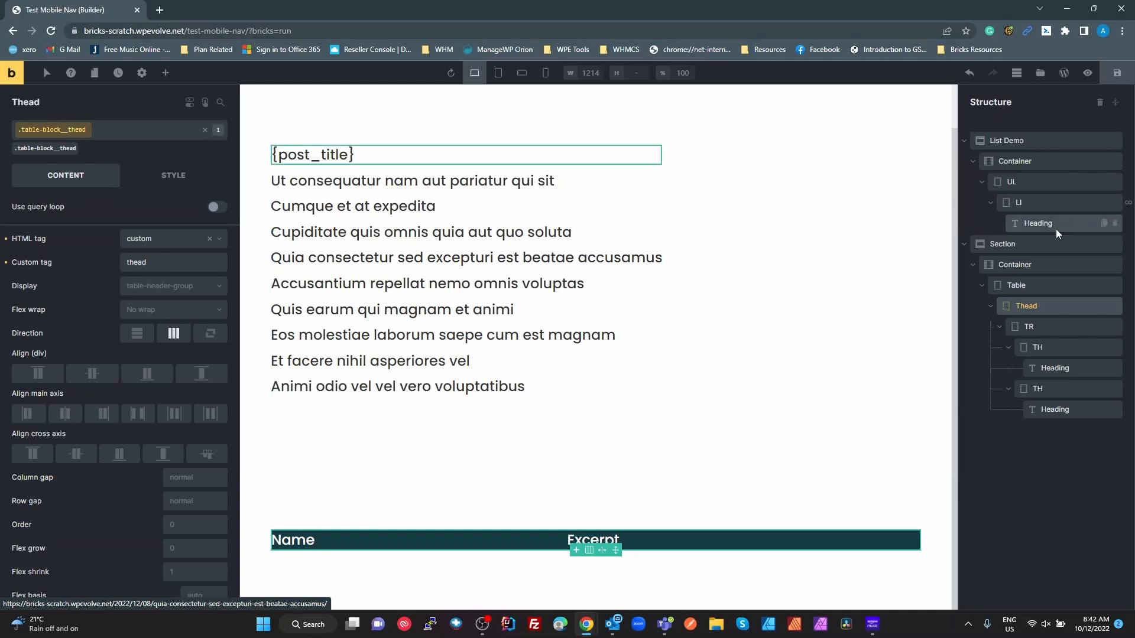
- Swap the header row's table-block class for table-block__tr
left_click(1027, 322)
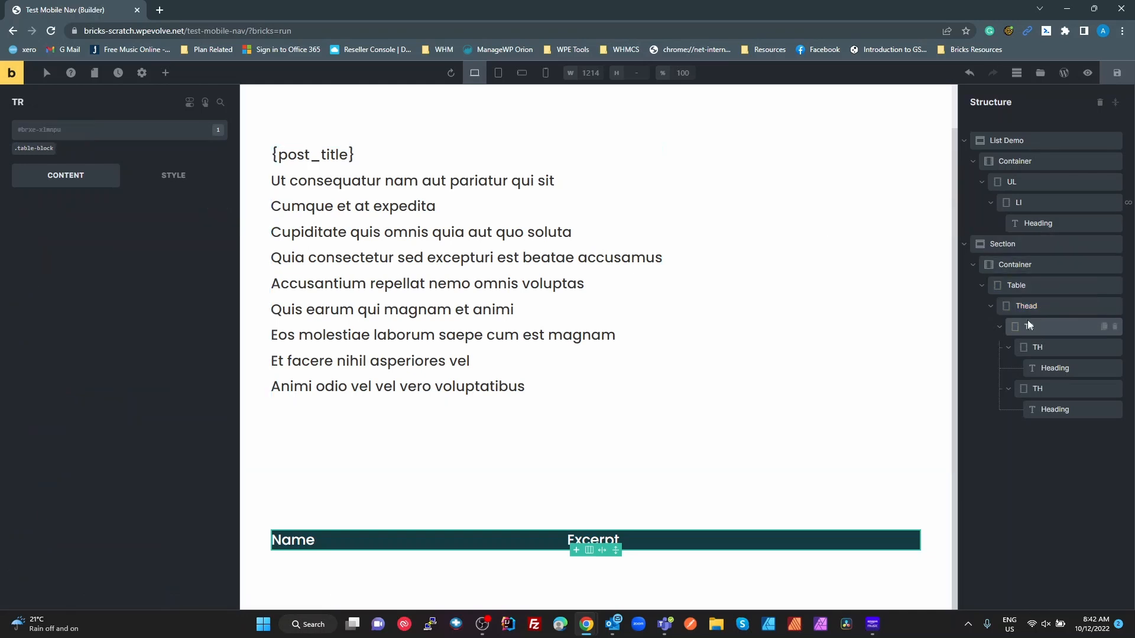
left_click(54, 143)
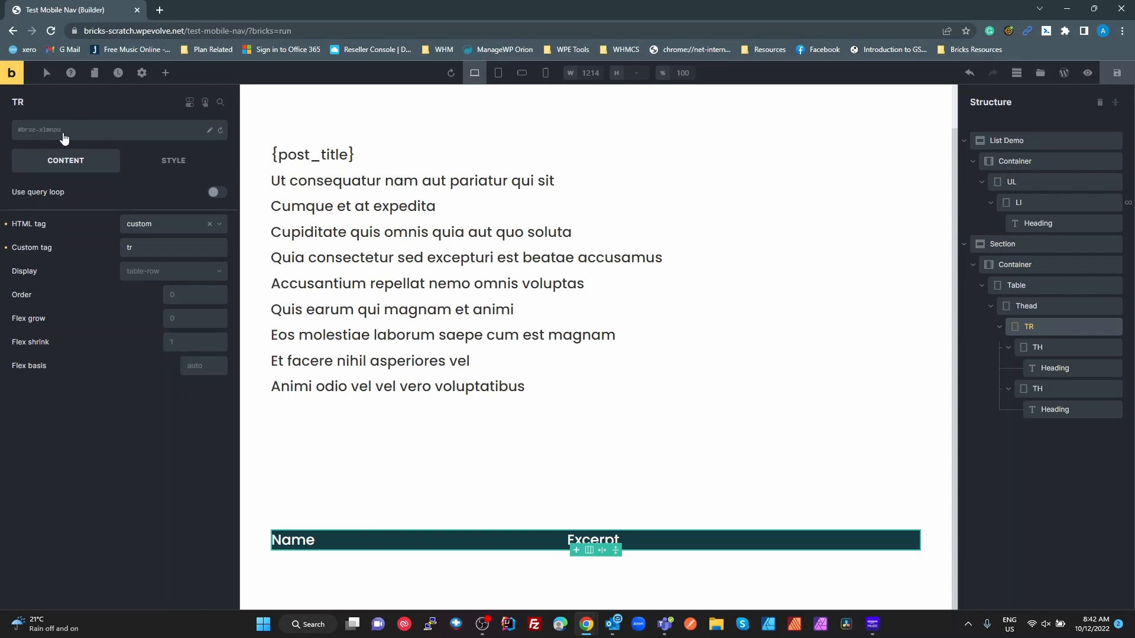
left_click(80, 131)
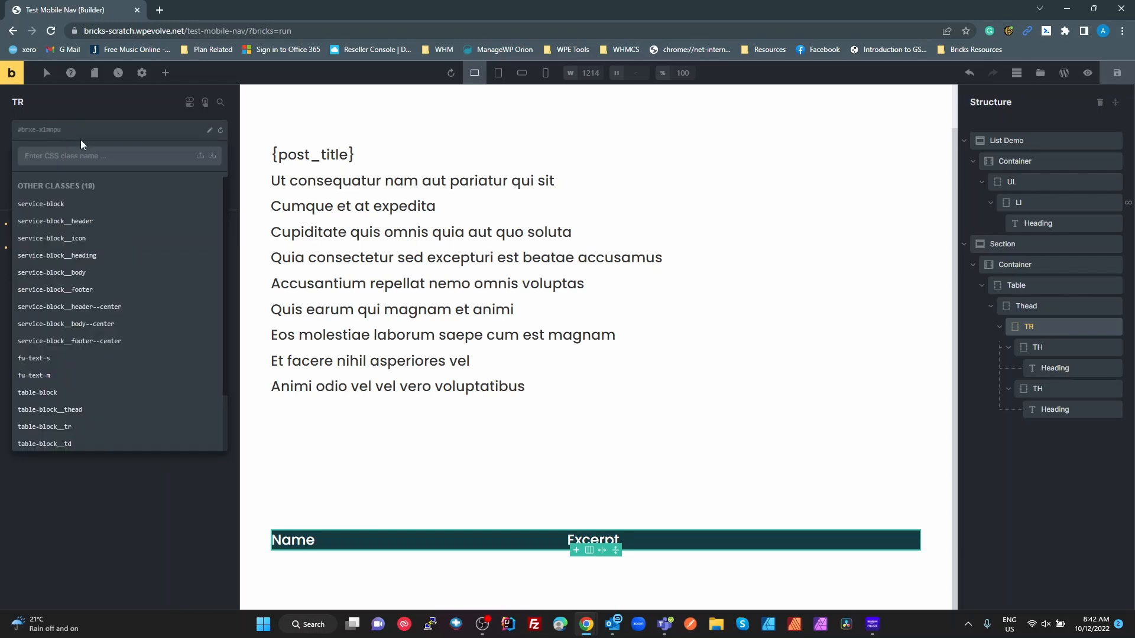
type("tab")
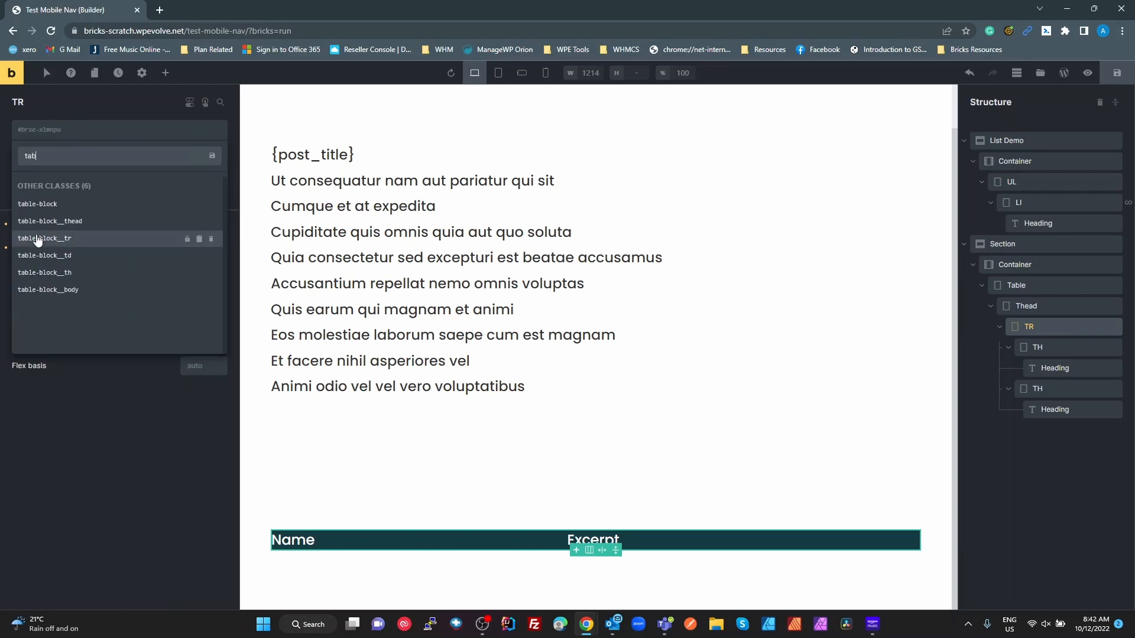
left_click(63, 239)
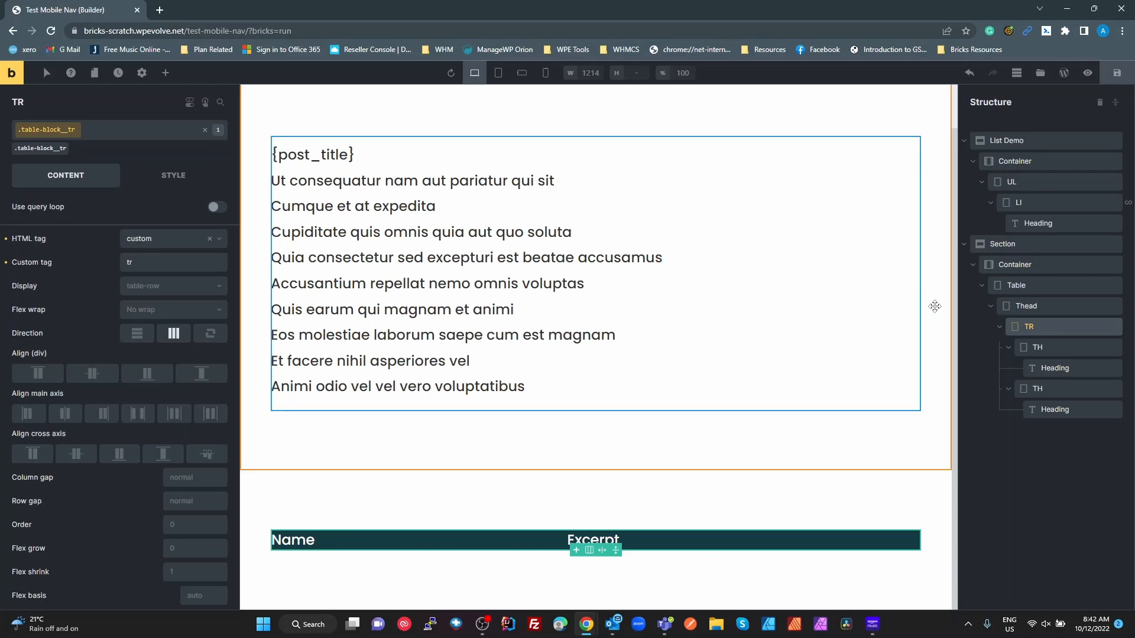
- Swap the Name and Excerpt header cells' table-block class for table-block__th
left_click(1060, 353)
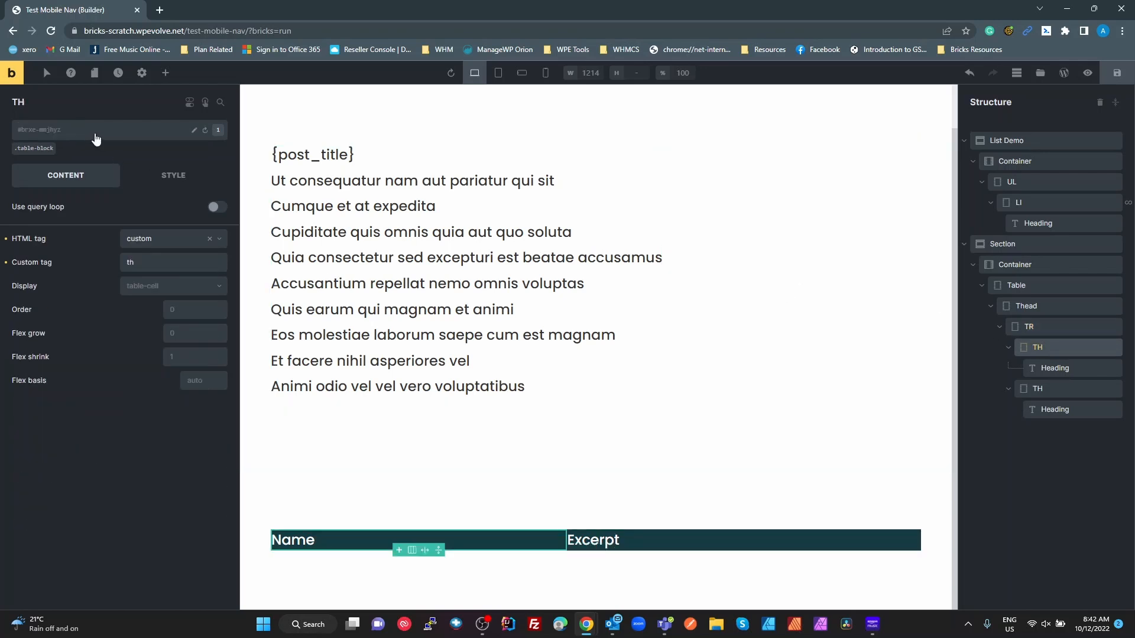
left_click(56, 143)
left_click(51, 134)
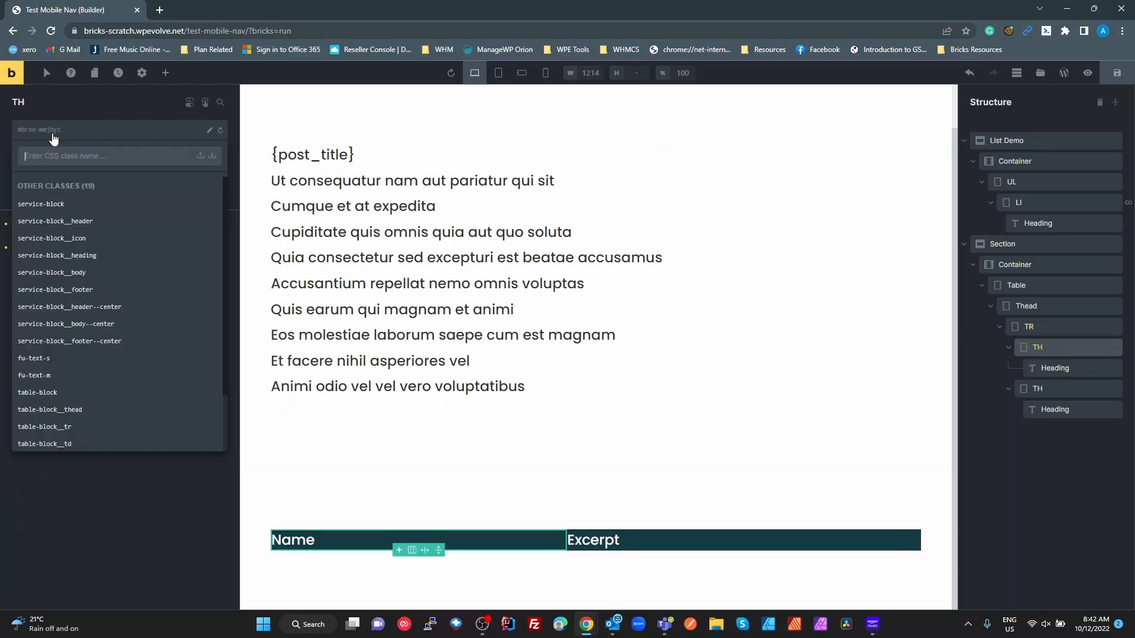
type("tab")
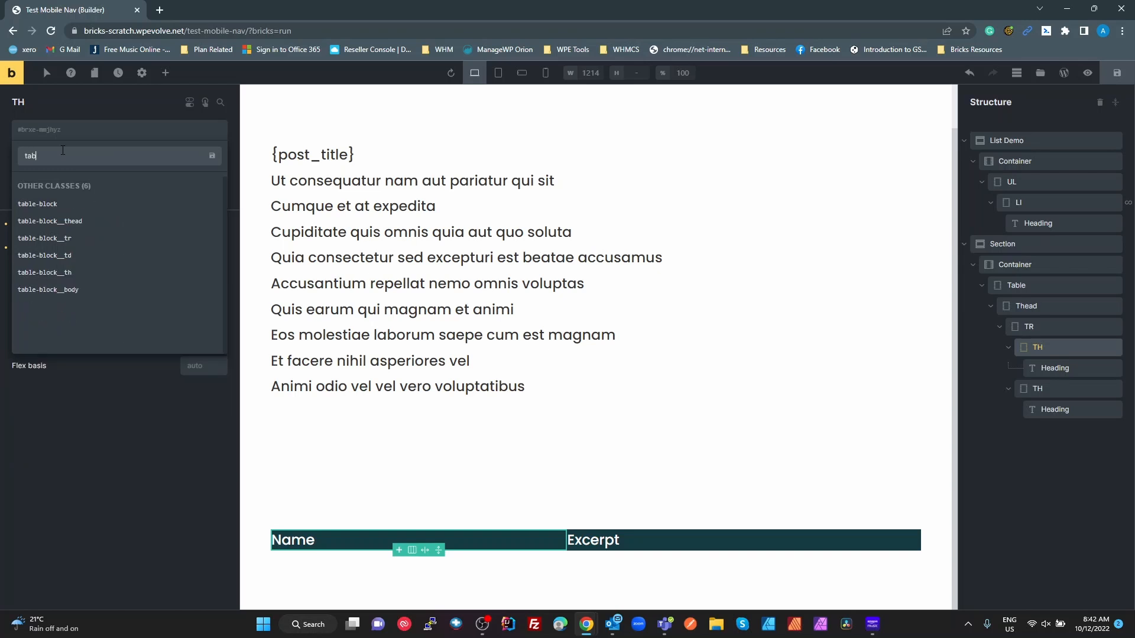
left_click(66, 272)
left_click(1043, 389)
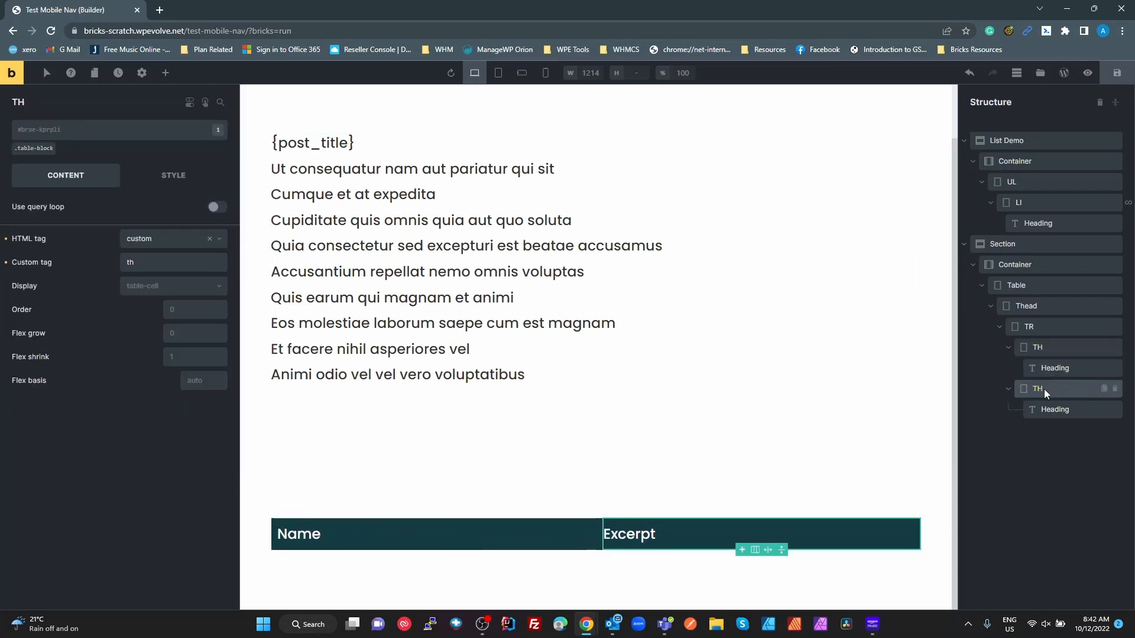
left_click(55, 142)
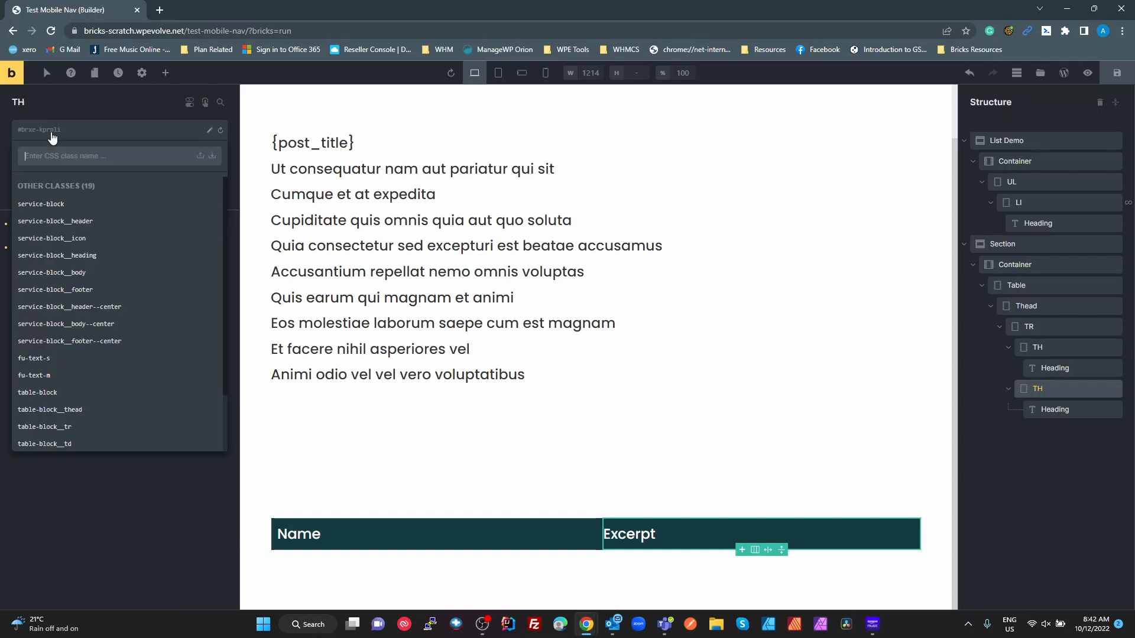
left_click(50, 139)
type("th")
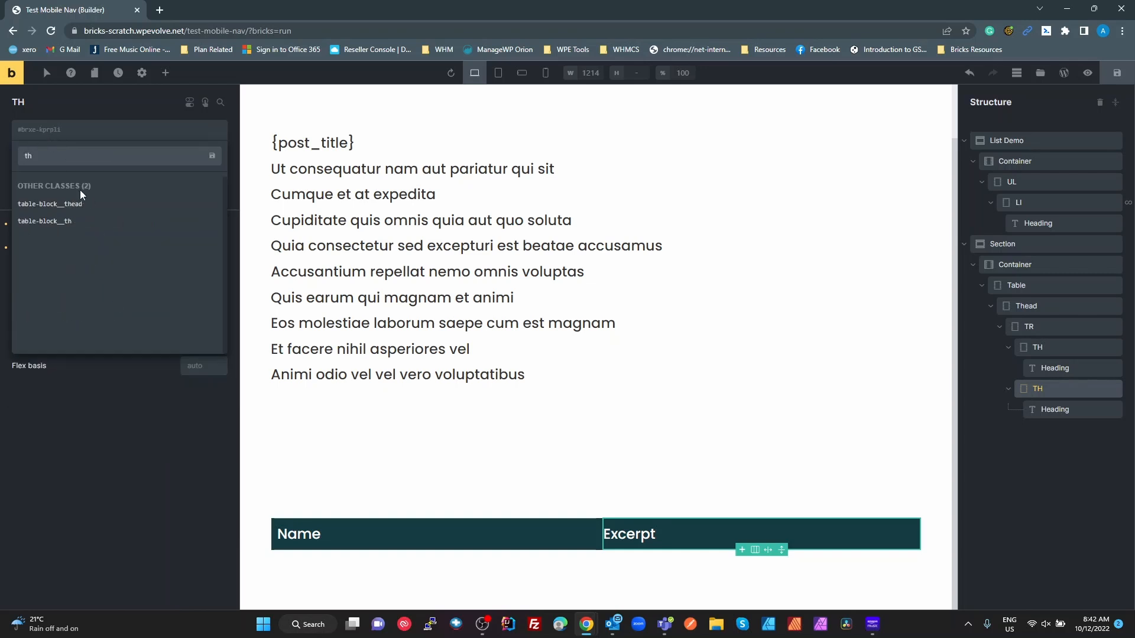
left_click(77, 223)
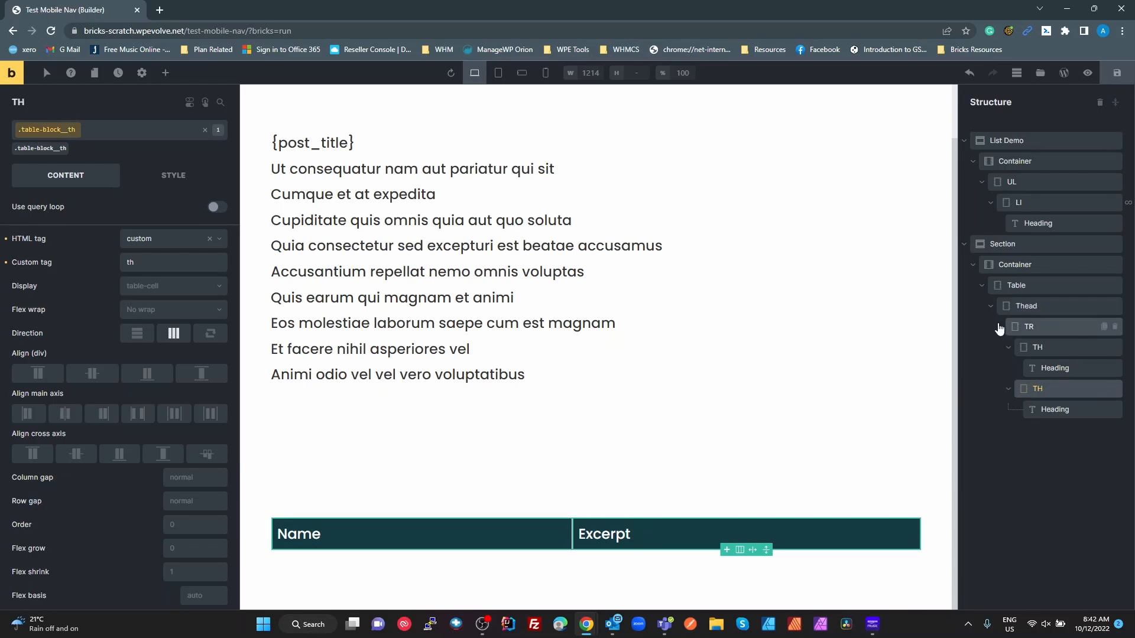
left_click(991, 307)
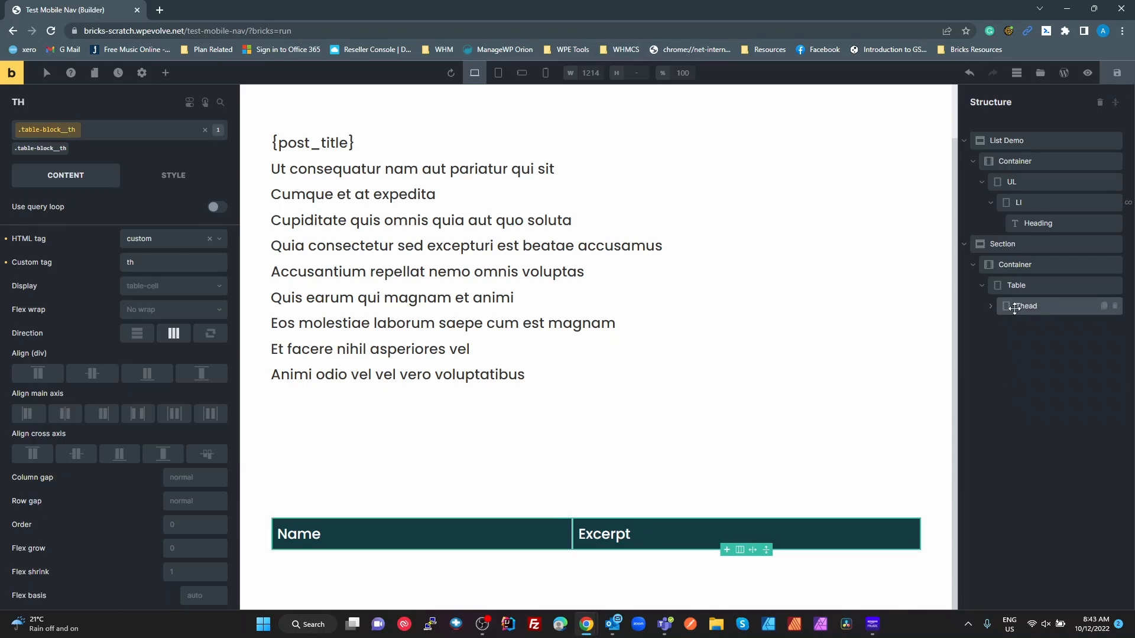
- Duplicate Thead, name the copy Tbody, and change its class from table-block__thead to table-block__body
right_click(1015, 308)
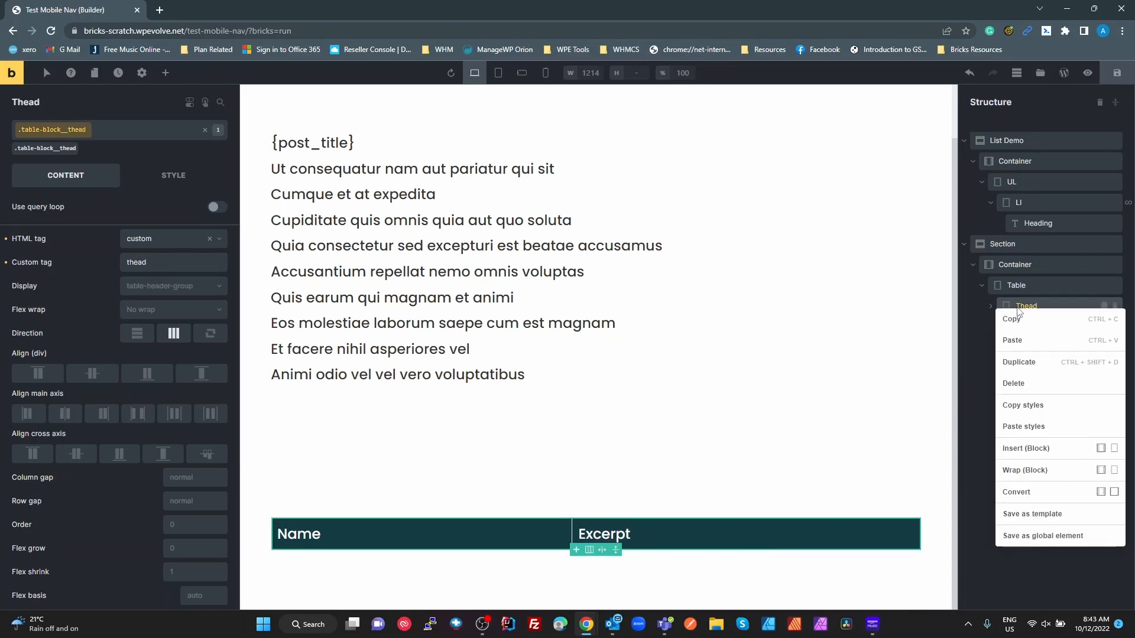
left_click(1019, 361)
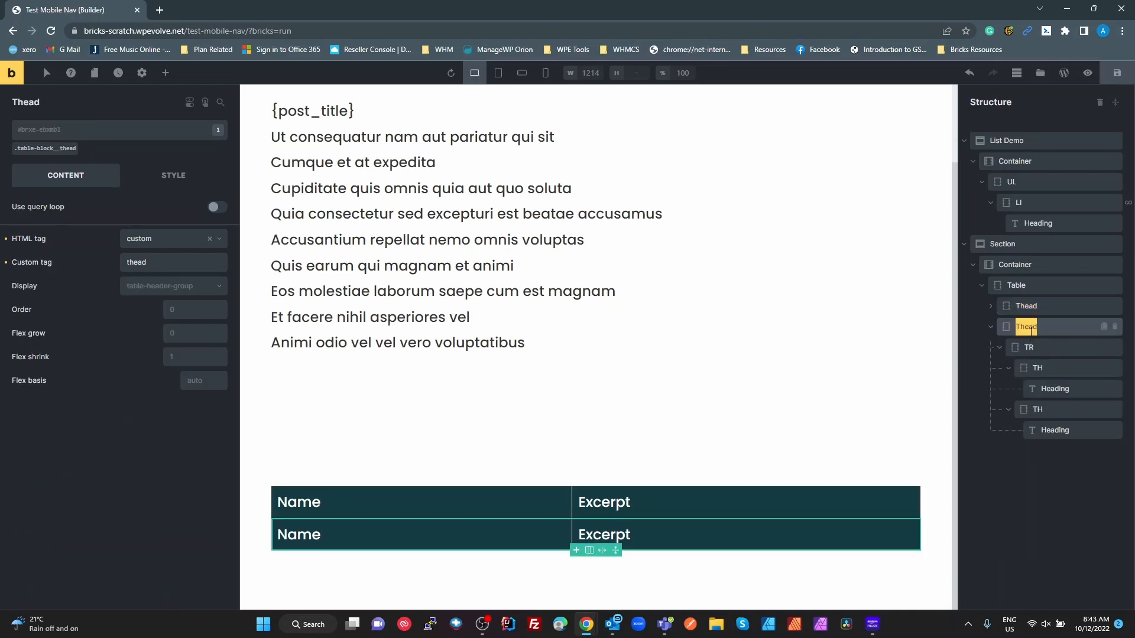
type("Tbody")
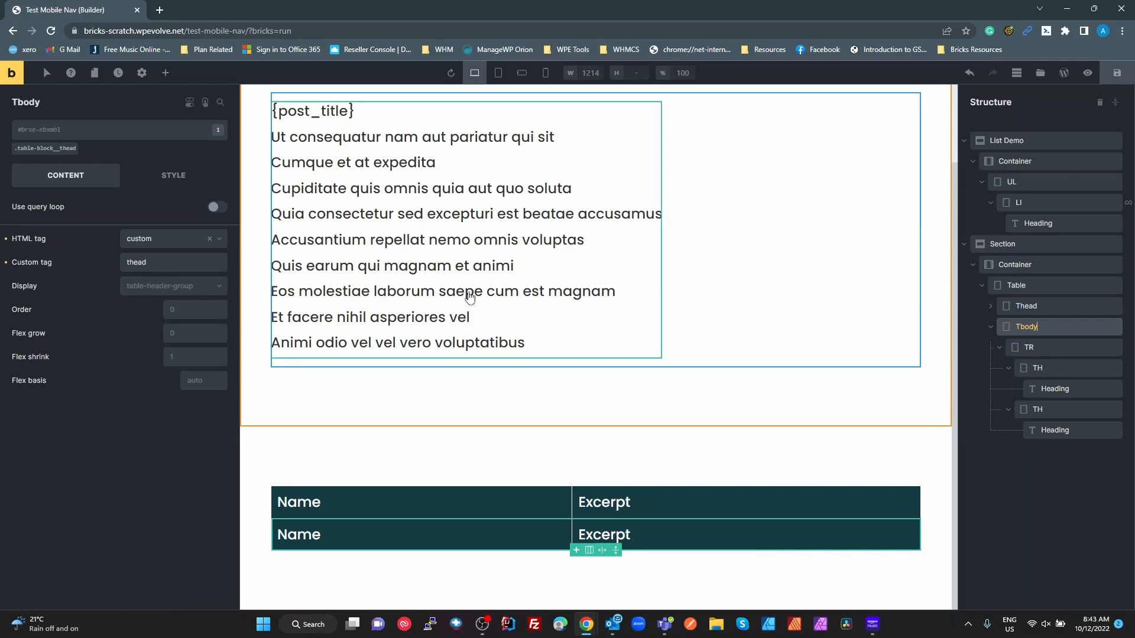
left_click(78, 143)
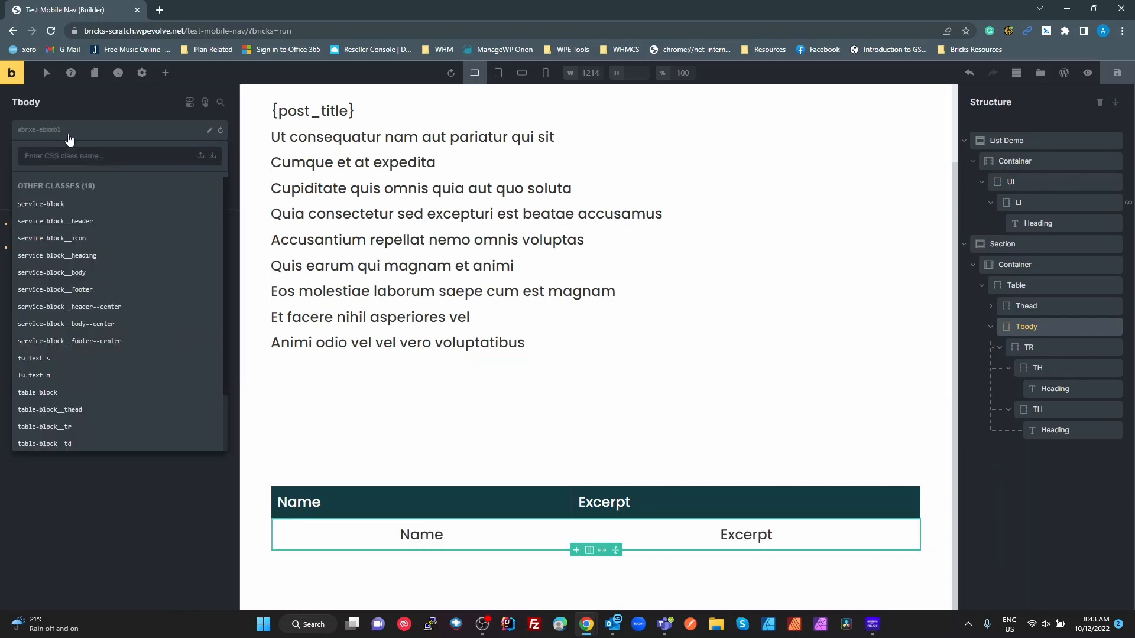
type("tab")
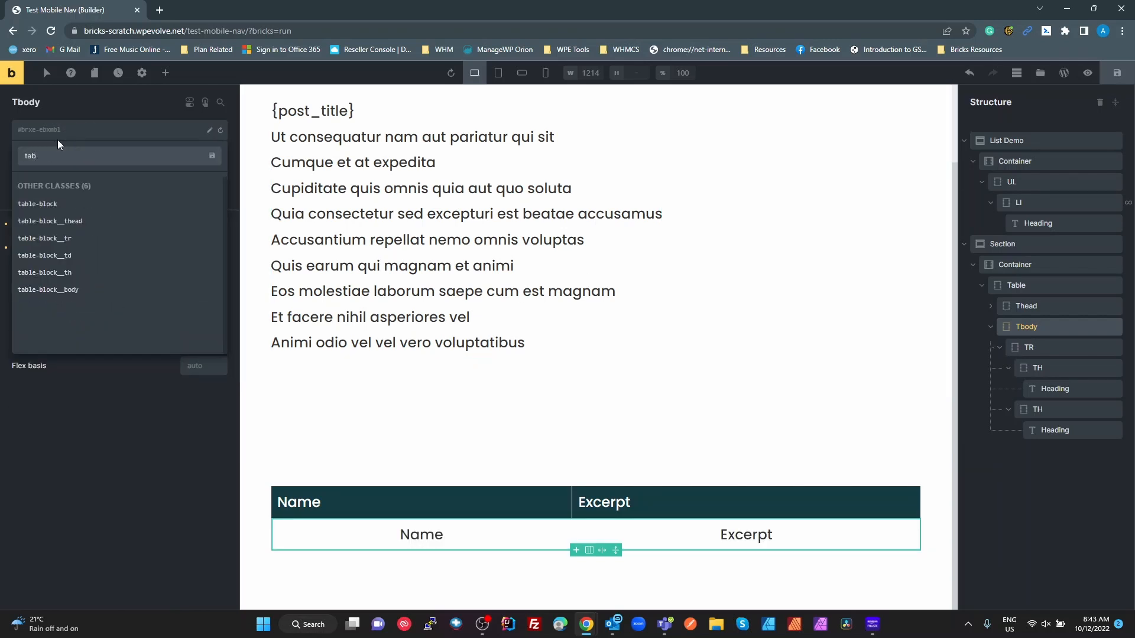
left_click(58, 290)
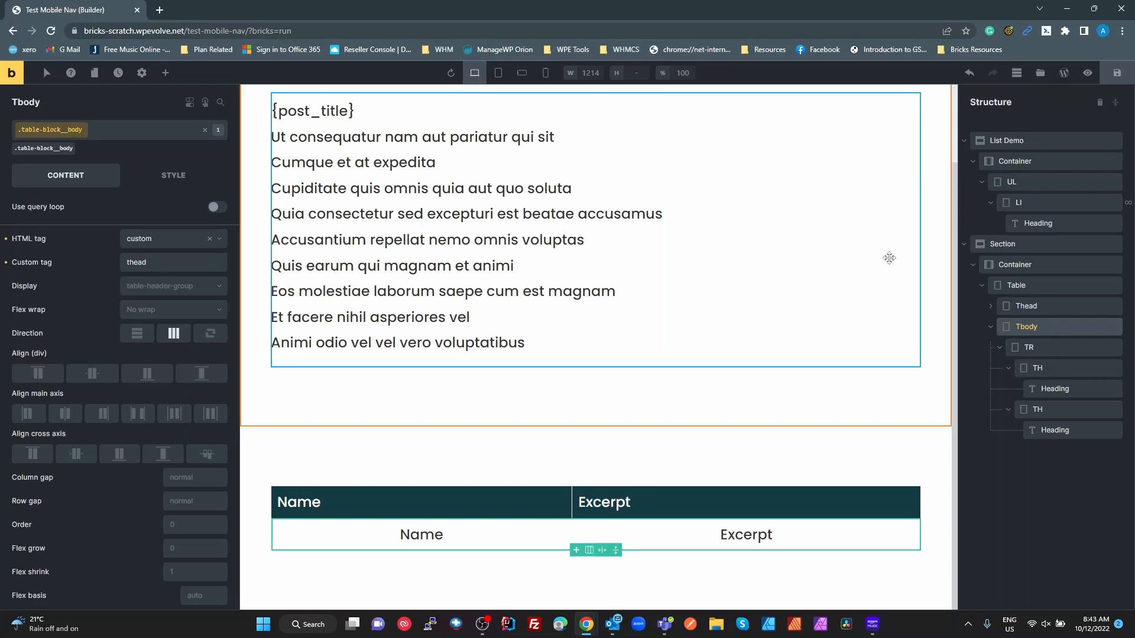
left_click(1037, 347)
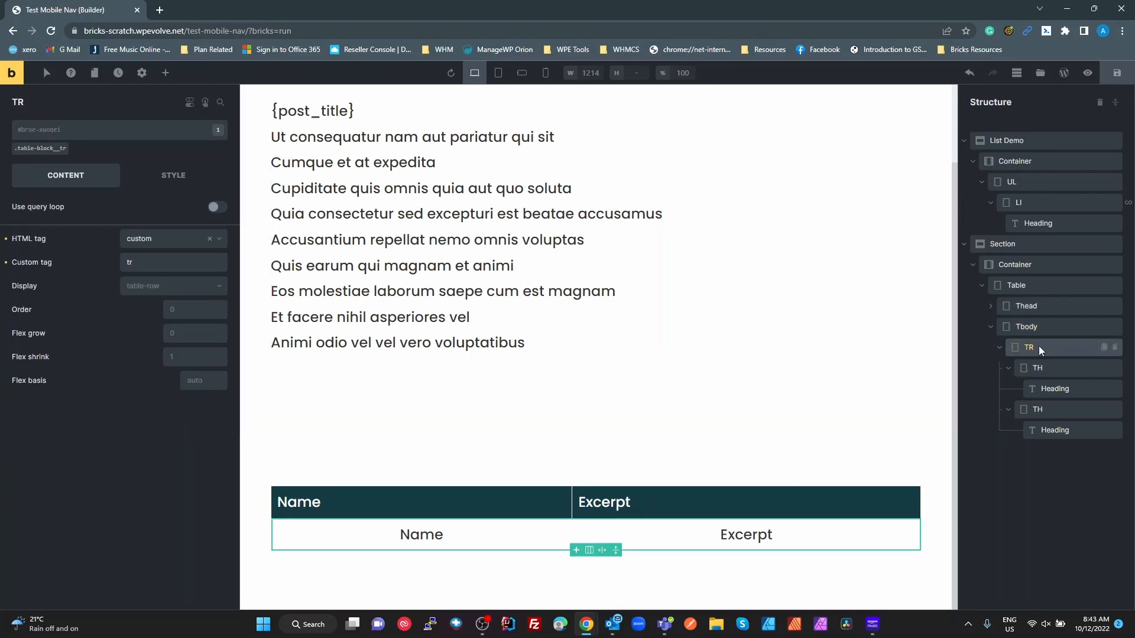
- Rename both body-row cells to TD
double_click(1043, 367)
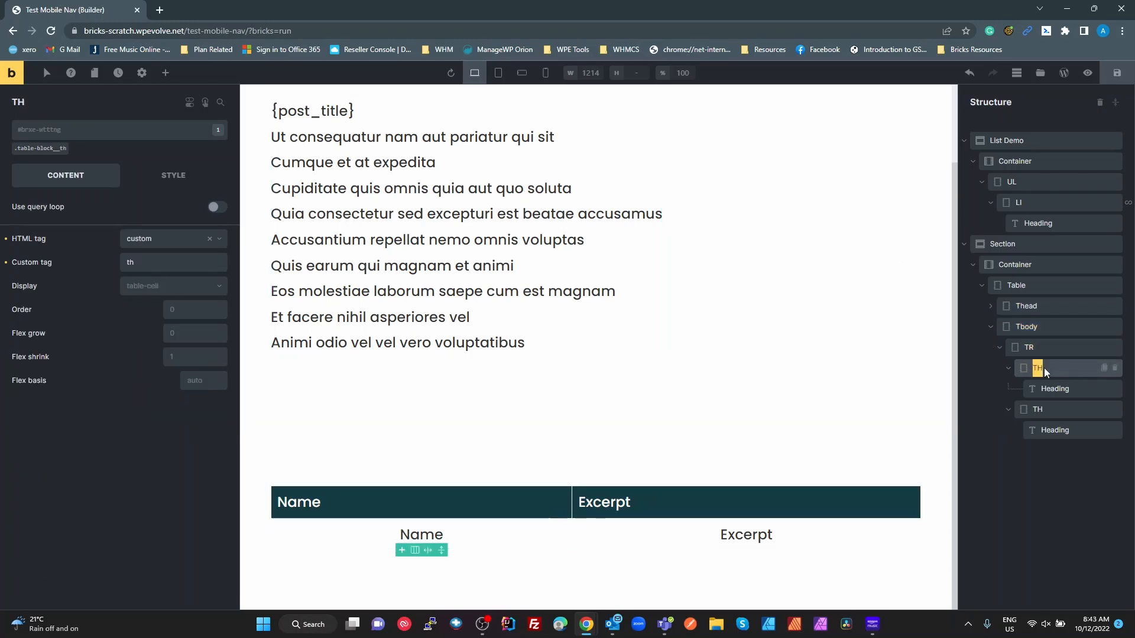
type("TD")
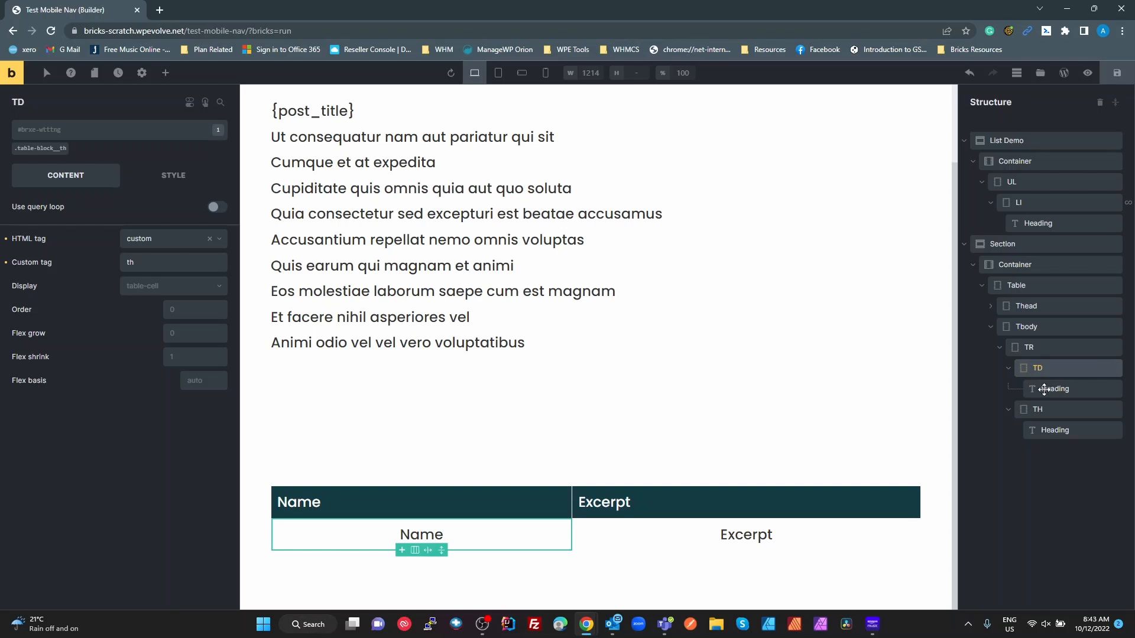
double_click(1040, 407)
type("TD")
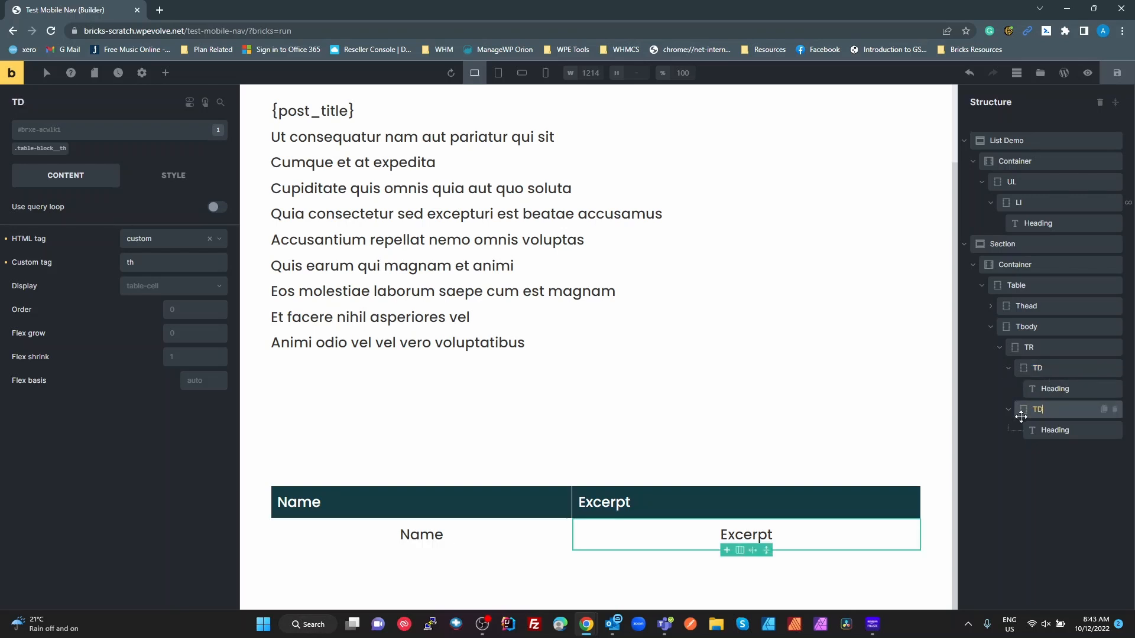
- Replace table-block__th with table-block__td on the Name and Excerpt body cells
left_click(1045, 367)
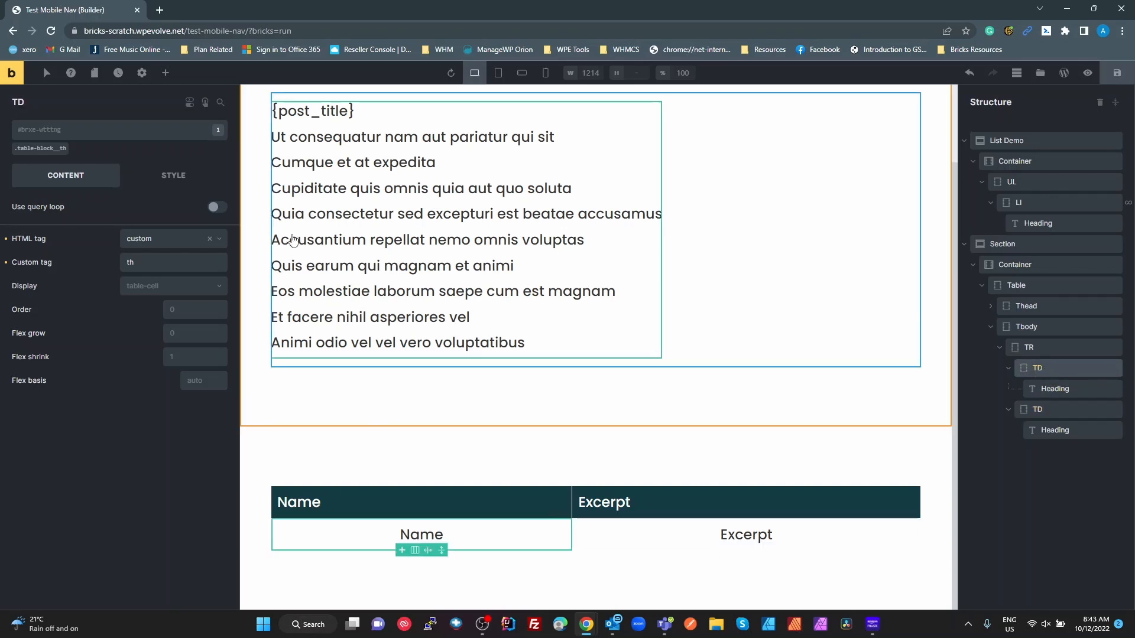
left_click(68, 144)
left_click(59, 130)
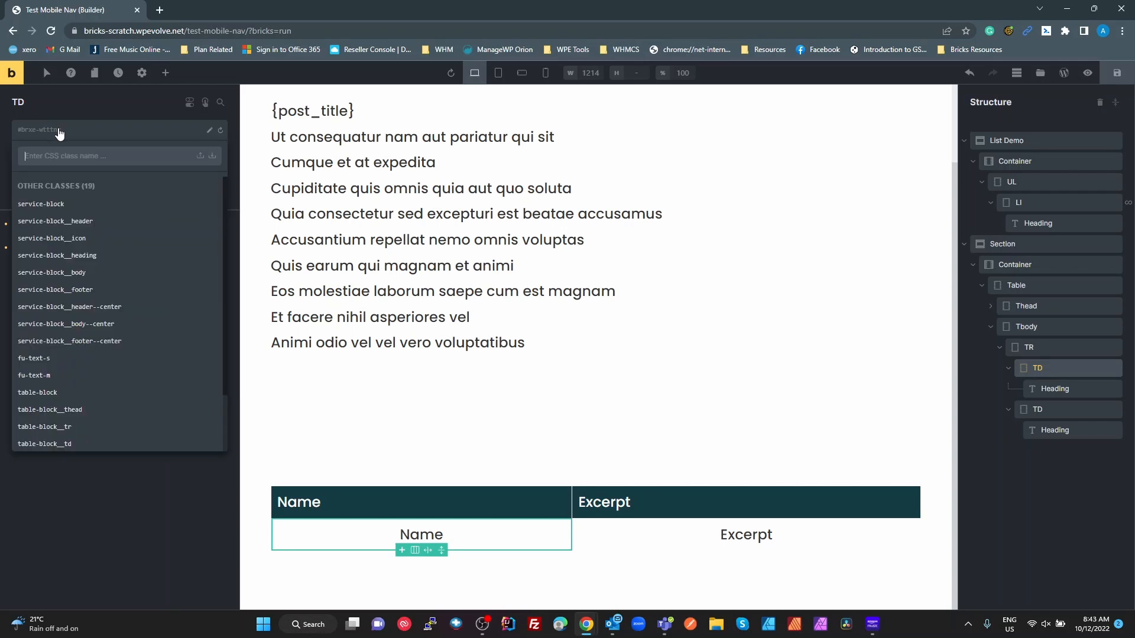
type("td")
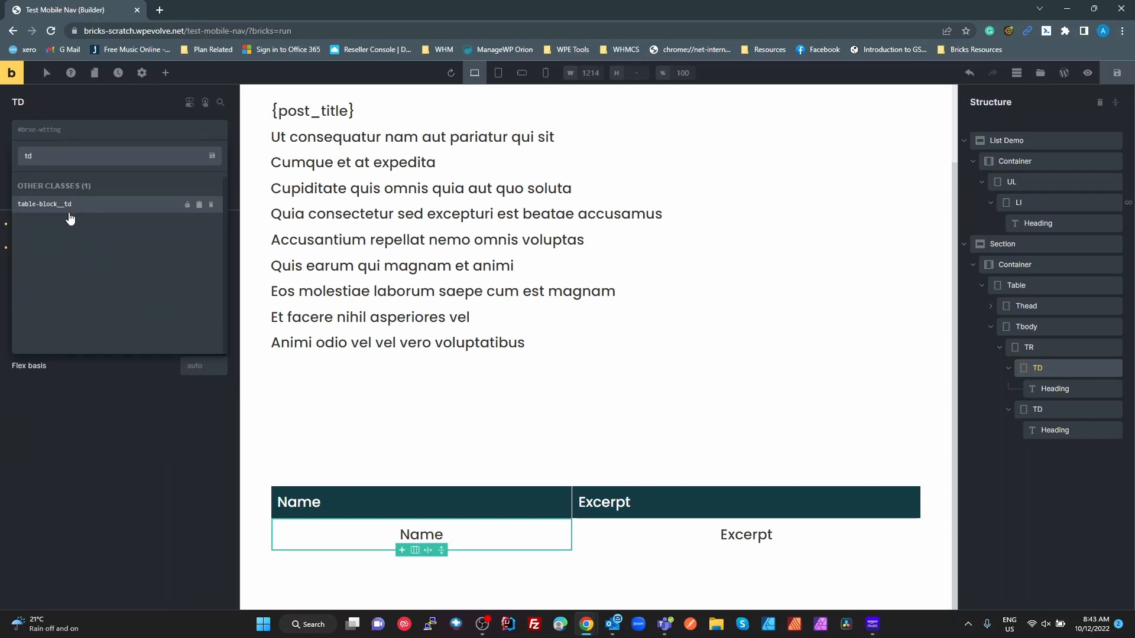
left_click(68, 207)
left_click(1039, 409)
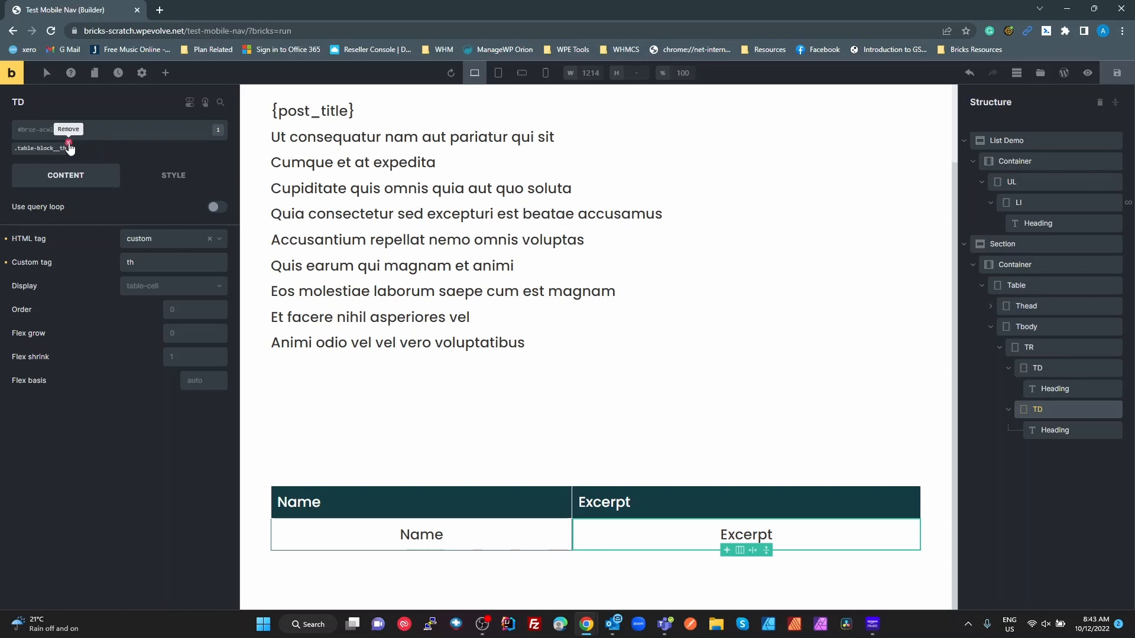
left_click(66, 143)
left_click(63, 137)
type("td")
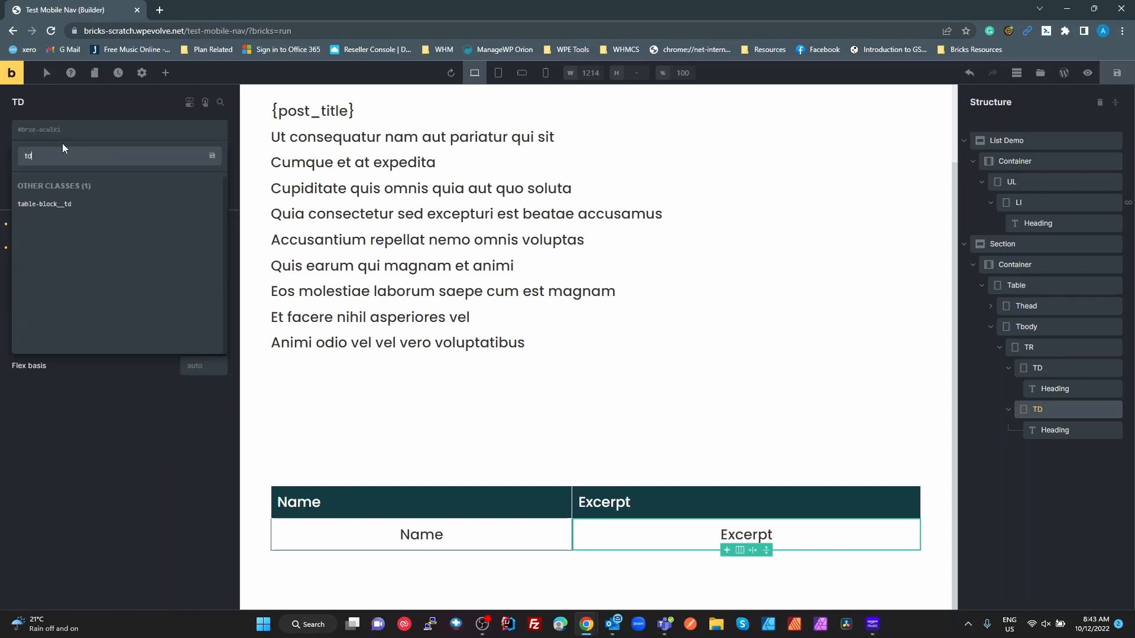
left_click(46, 207)
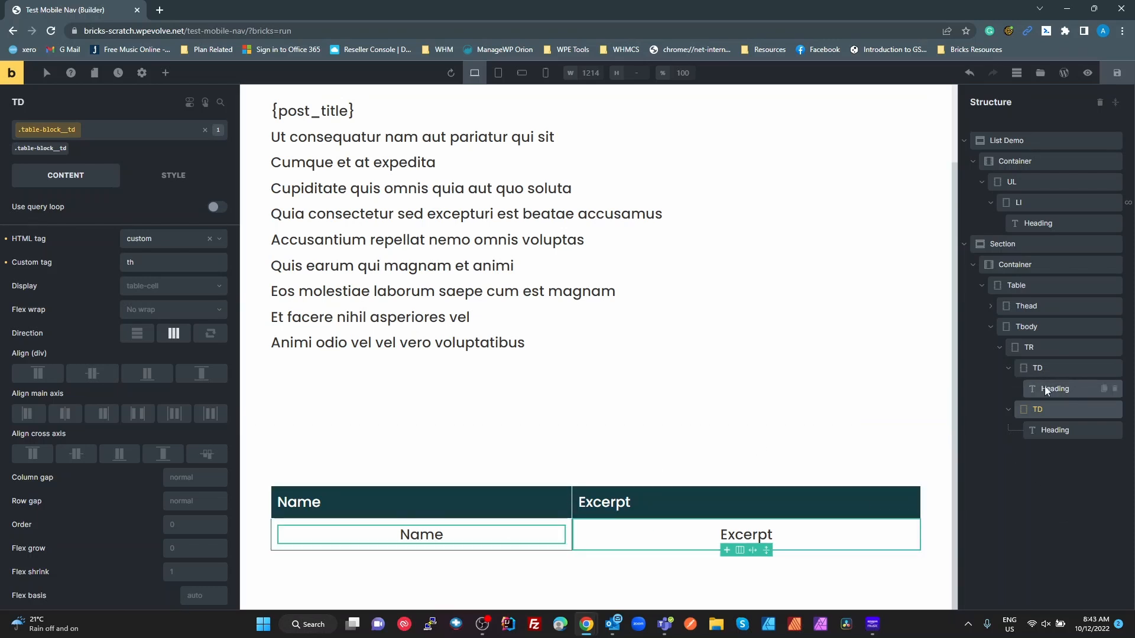
- Change both body cells' custom tag from th to td and save the page
left_click(1044, 370)
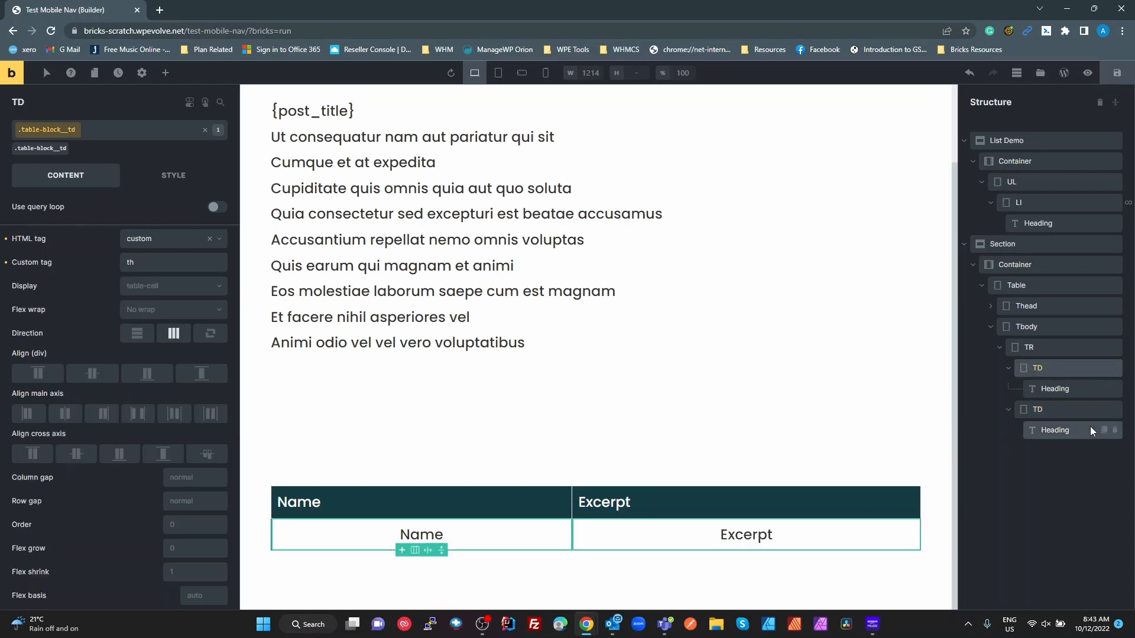
left_click(153, 266)
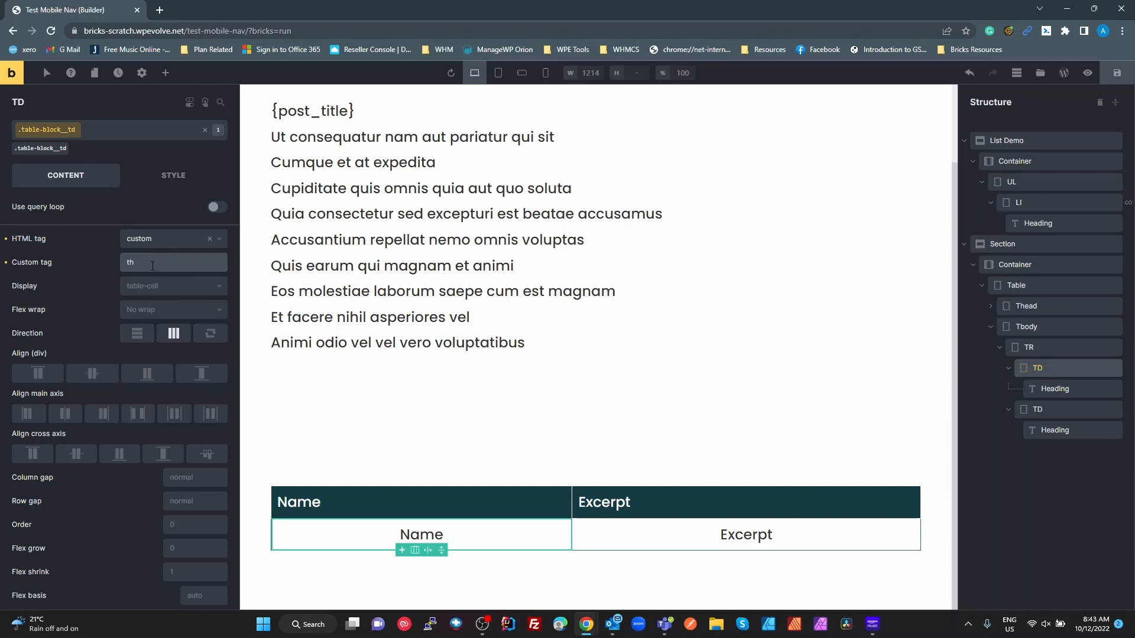
key("BackSpace")
type("d")
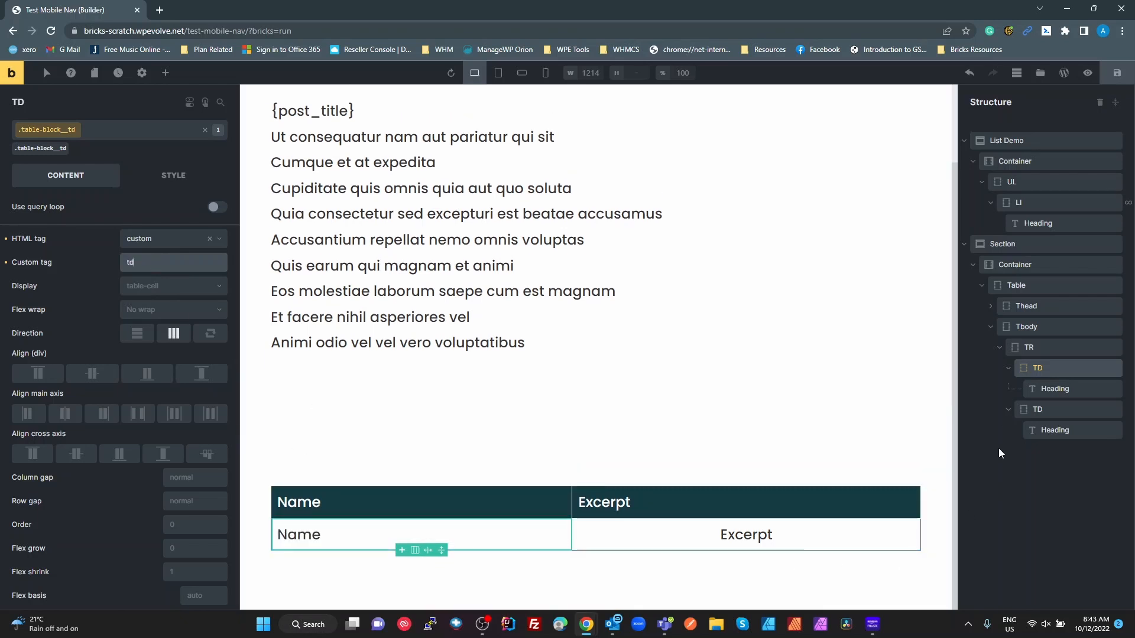
left_click(1046, 406)
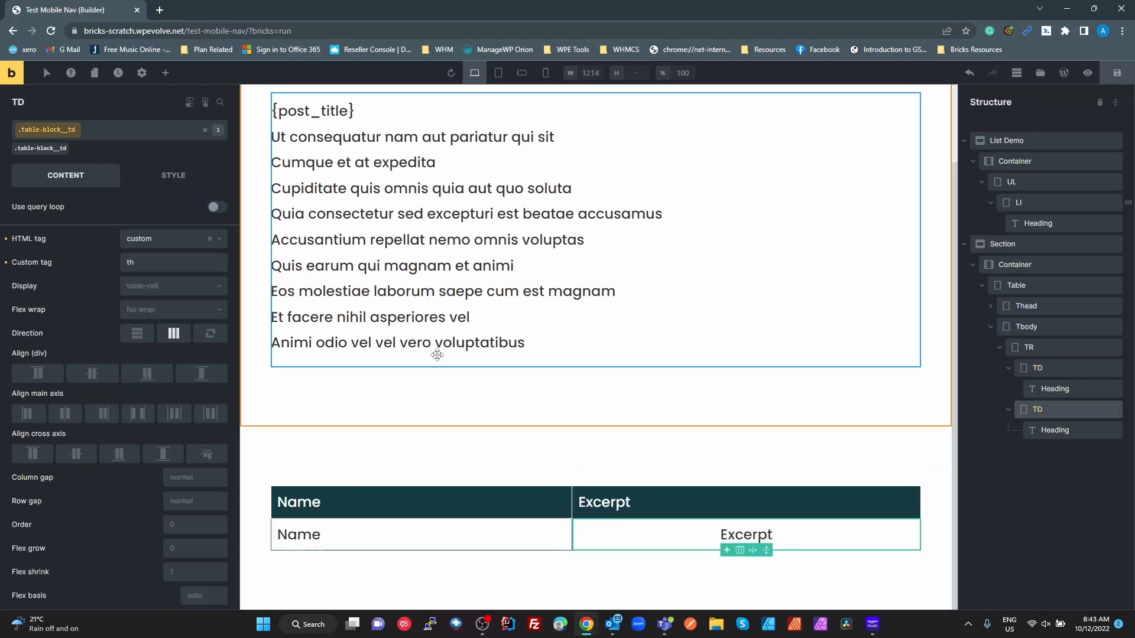
left_click(145, 261)
key("BackSpace")
type("d")
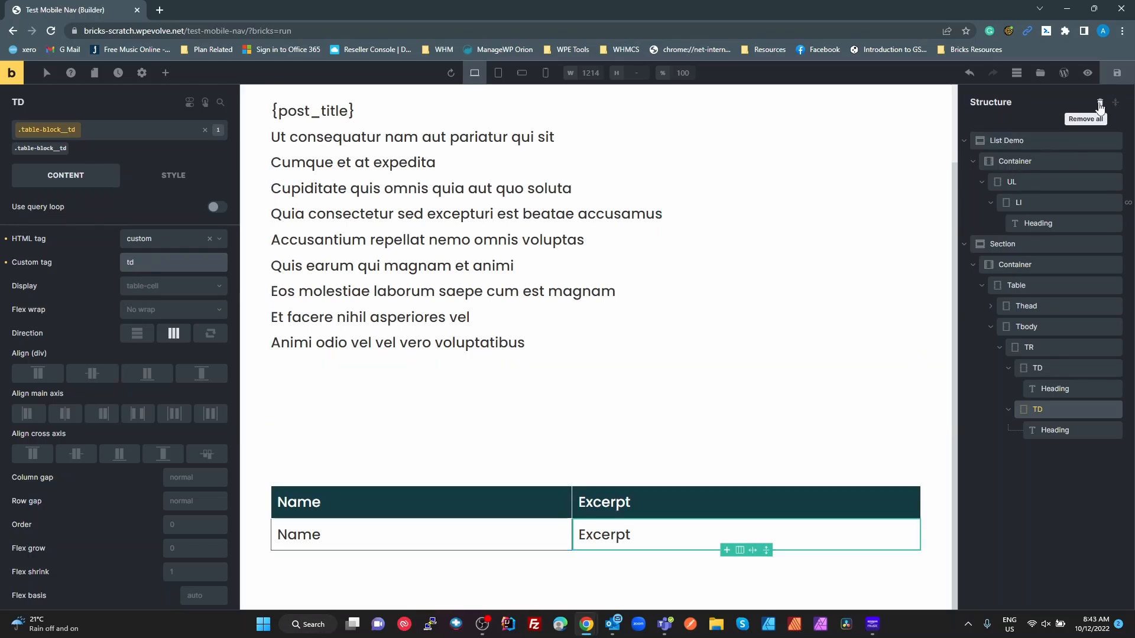
left_click(1116, 73)
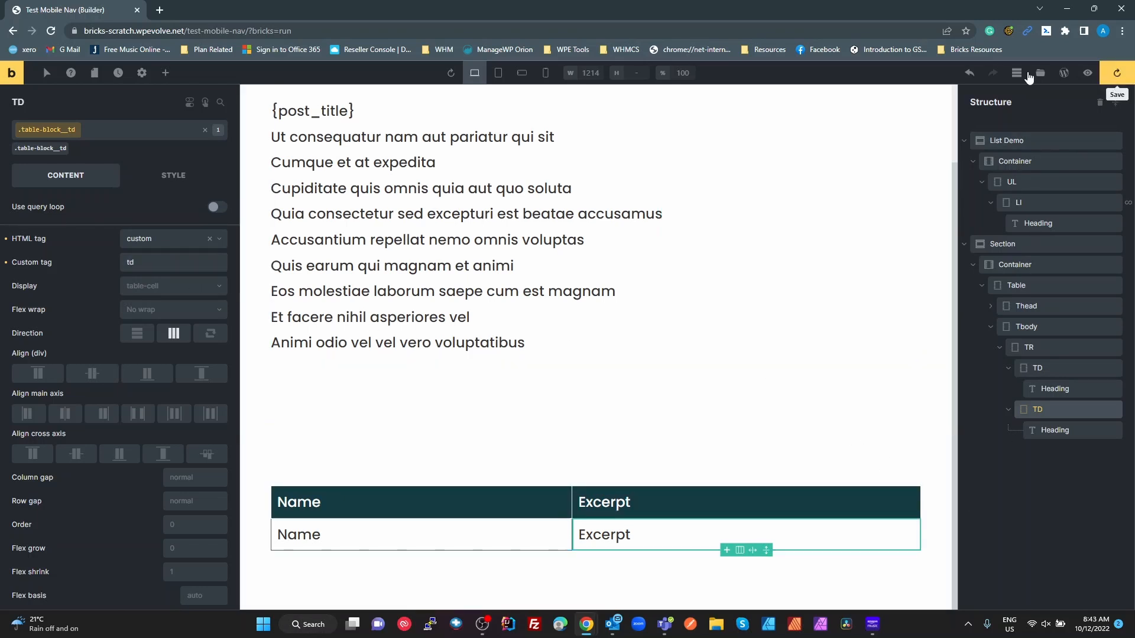
- Preview the page, inspect the Name header's th markup in DevTools, then view it on the frontend
left_click(1088, 73)
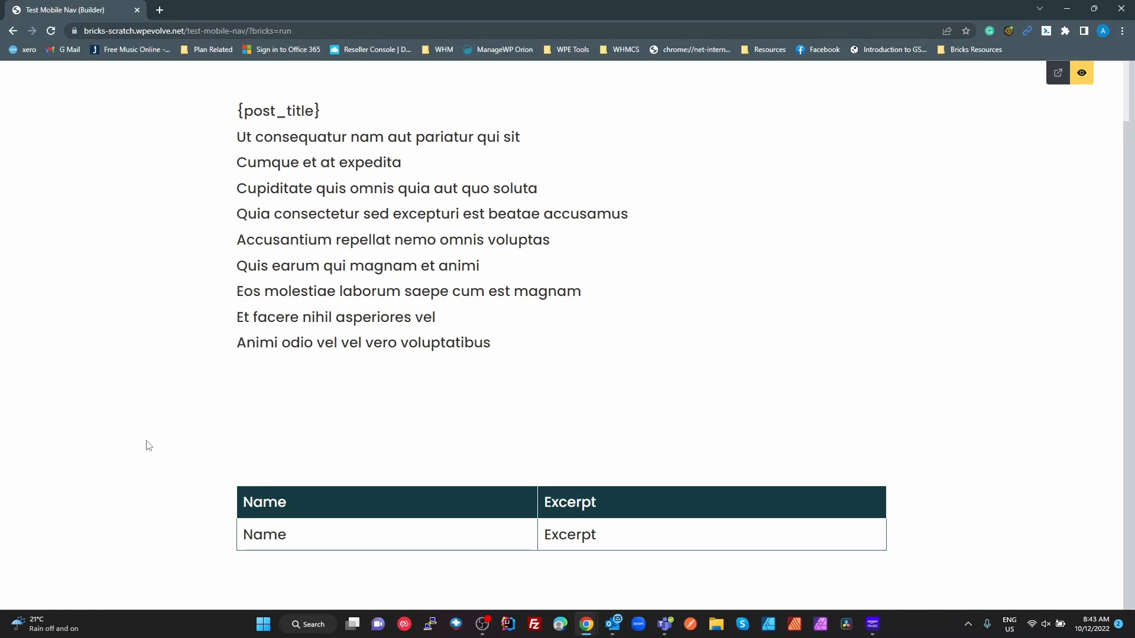
key("F12")
scroll(148, 355, "down", 2)
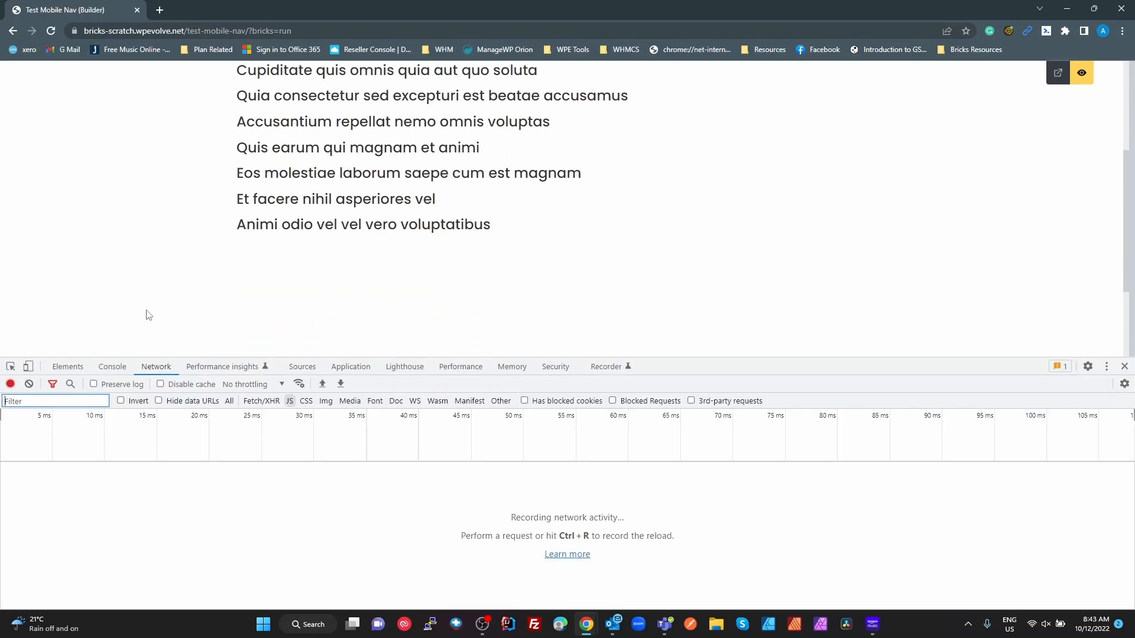
scroll(118, 322, "down", 2)
left_click(11, 367)
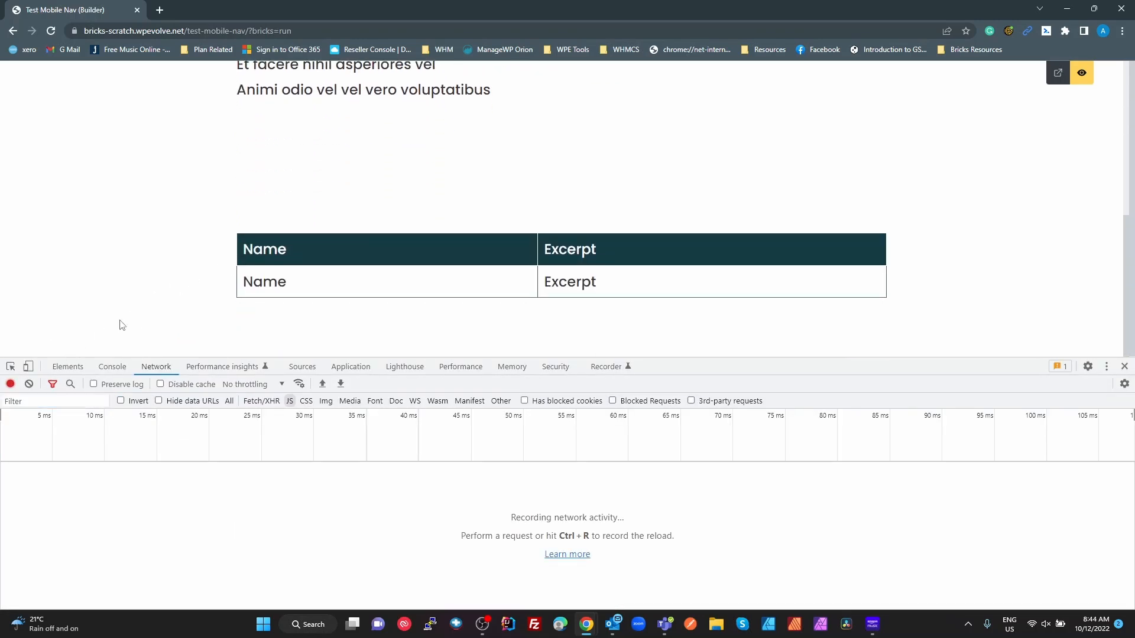
left_click(11, 367)
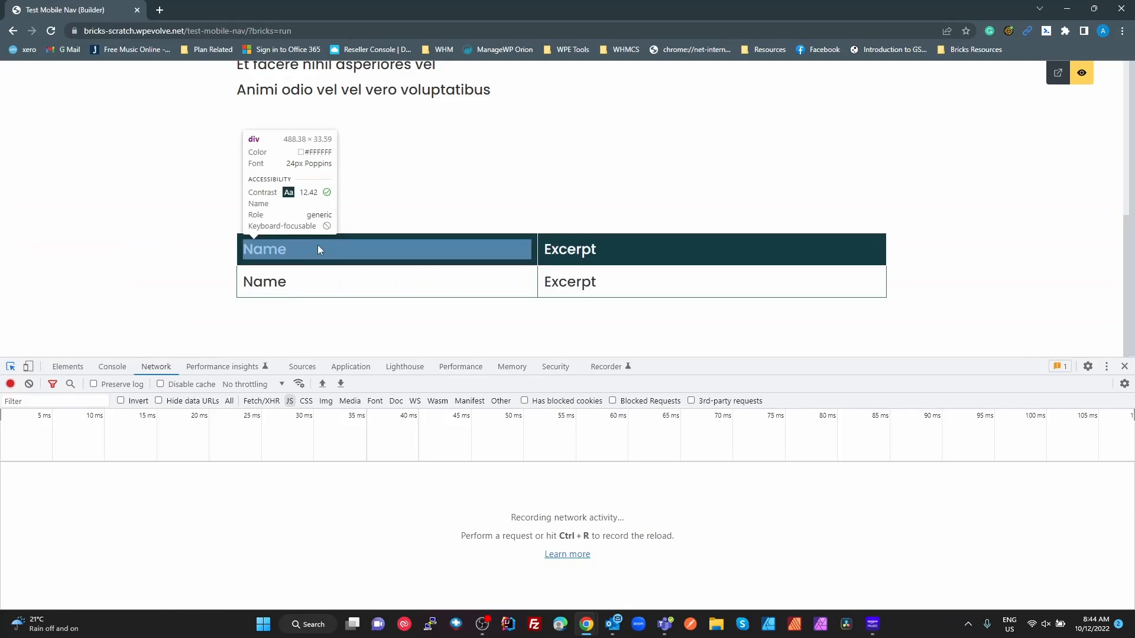
left_click(313, 249)
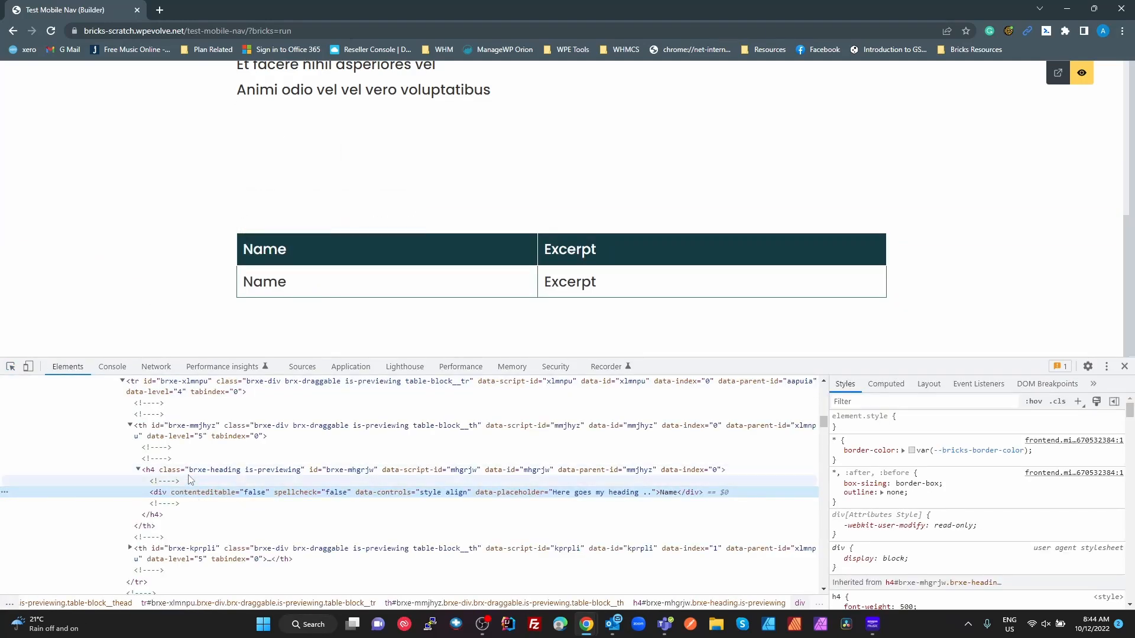
left_click(230, 469)
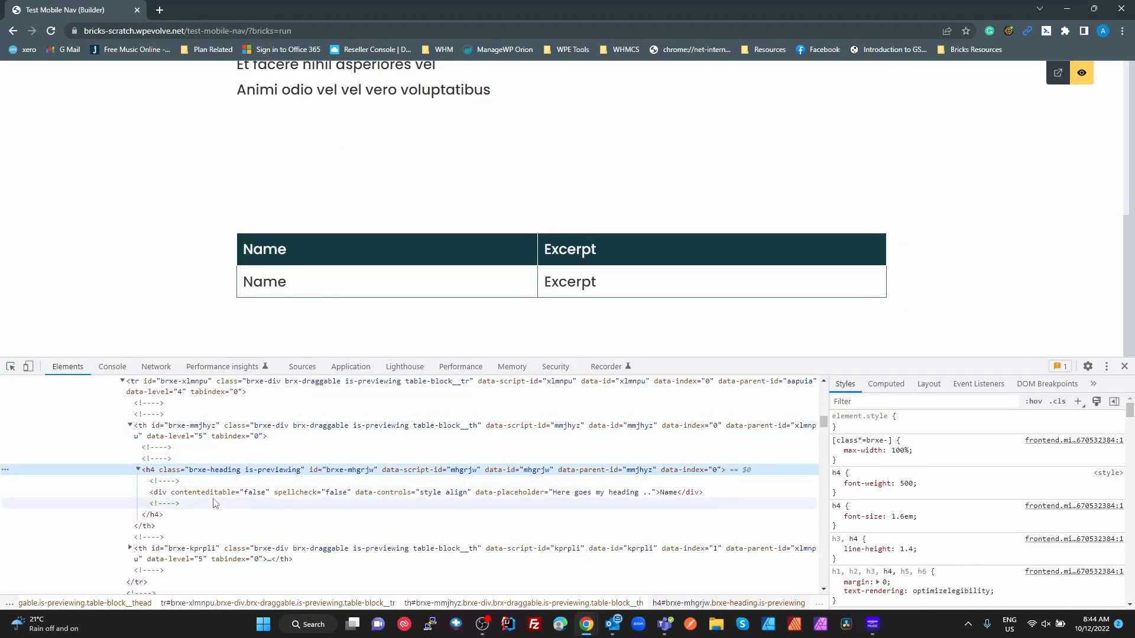
left_click(190, 427)
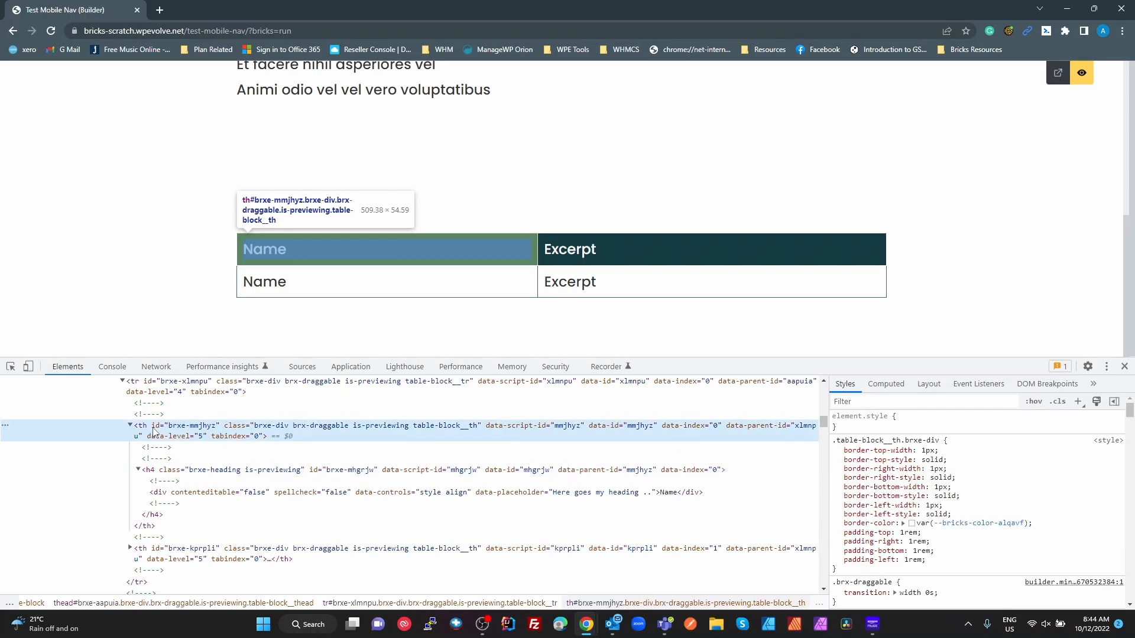
left_click(1057, 73)
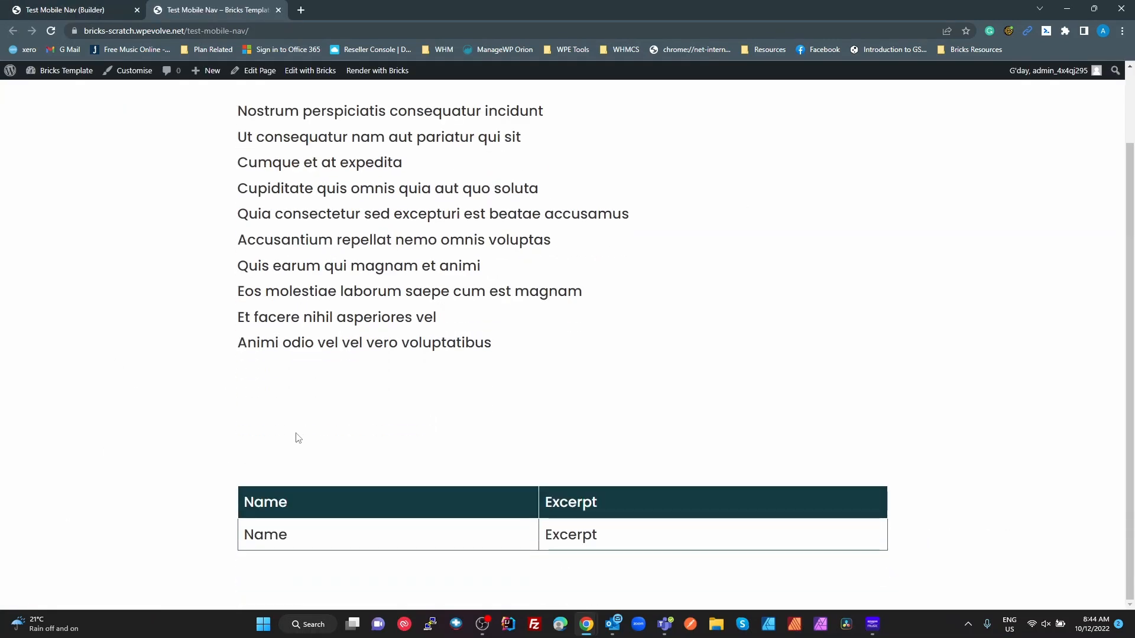
- Inspect the frontend table markup, revealing the body group still output as a thead
key("ctrl+shift+i")
scroll(211, 353, "down", 4)
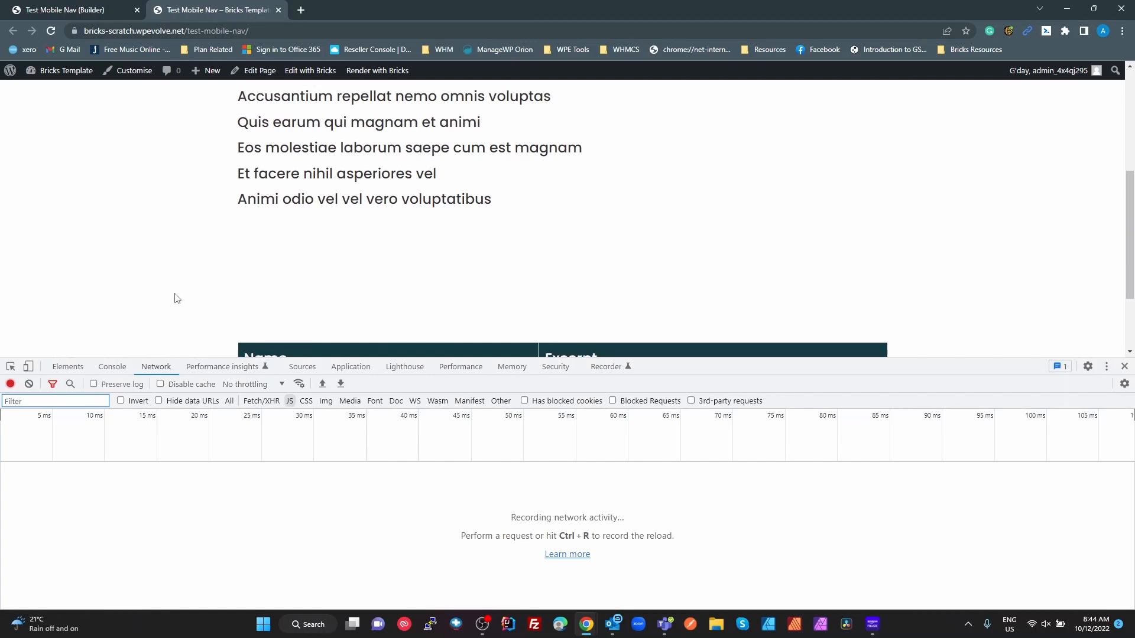
left_click(10, 366)
left_click(270, 267)
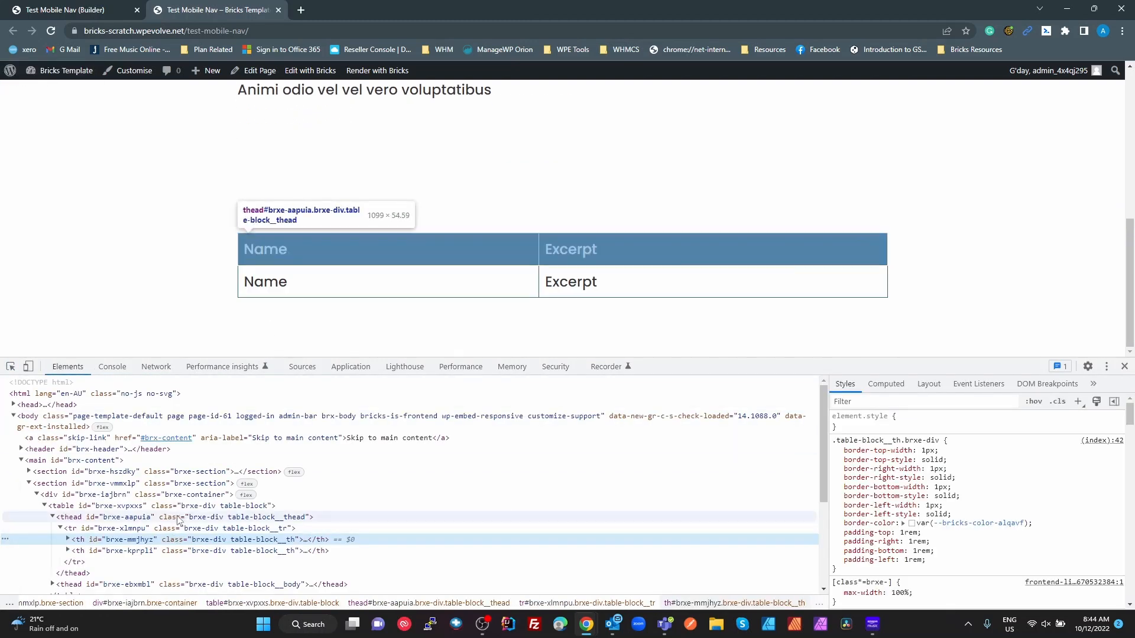
left_click(95, 509)
left_click(115, 520)
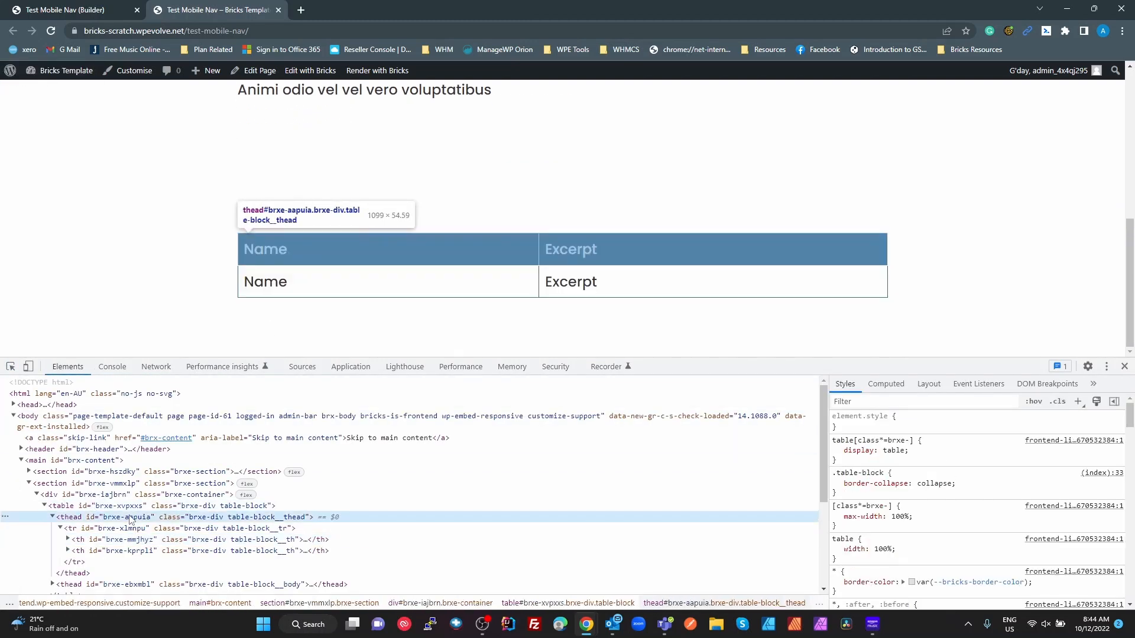
left_click(108, 531)
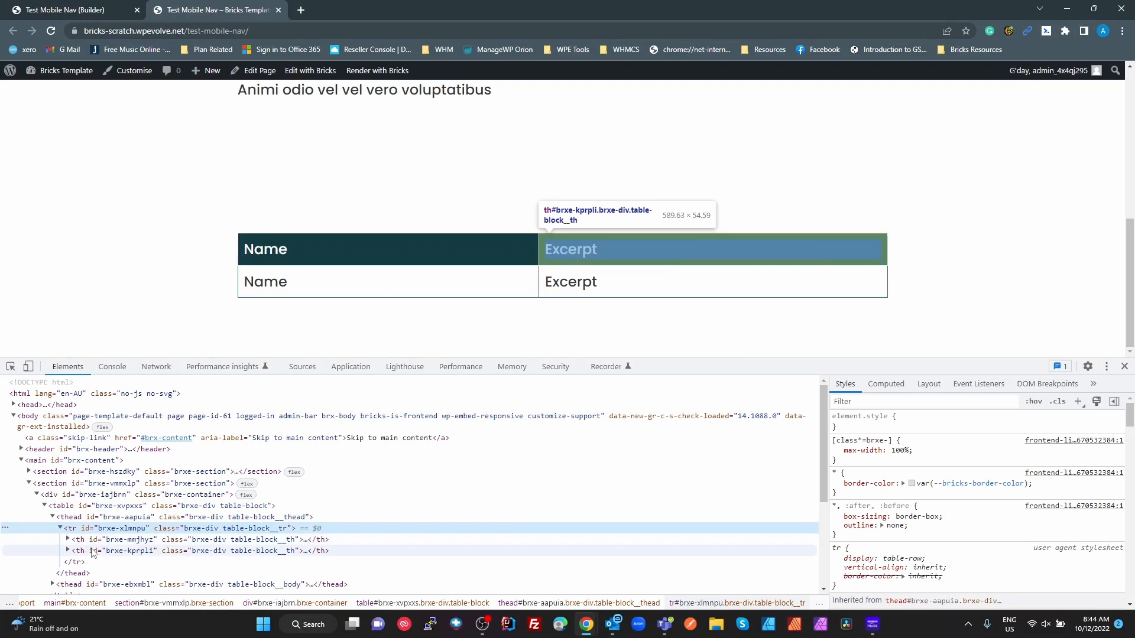
scroll(88, 520, "down", 2)
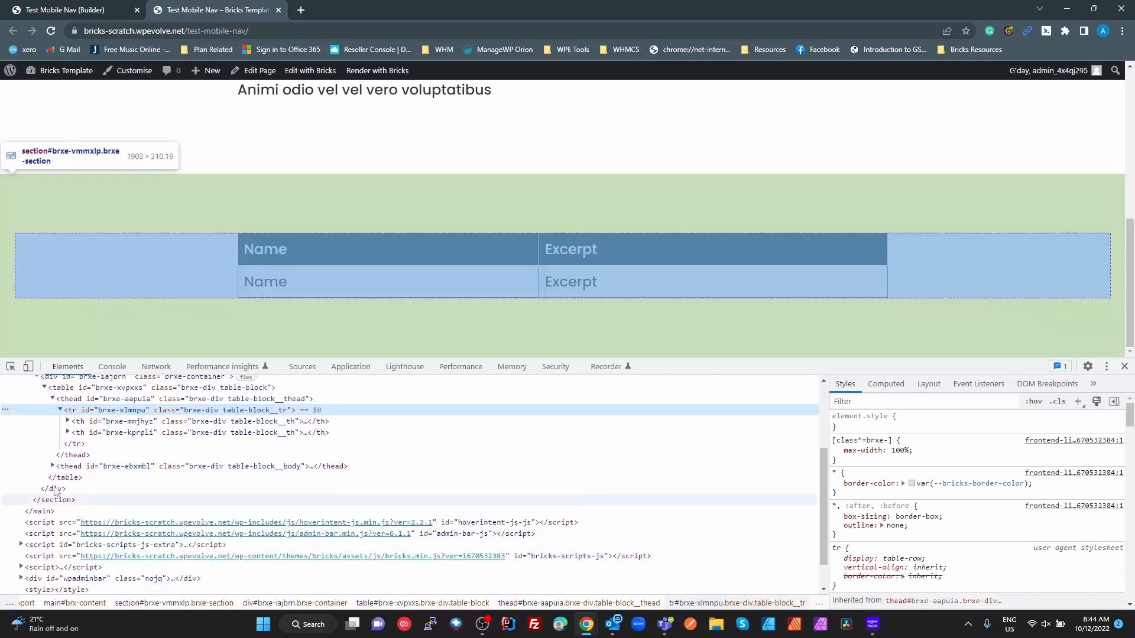
left_click(52, 467)
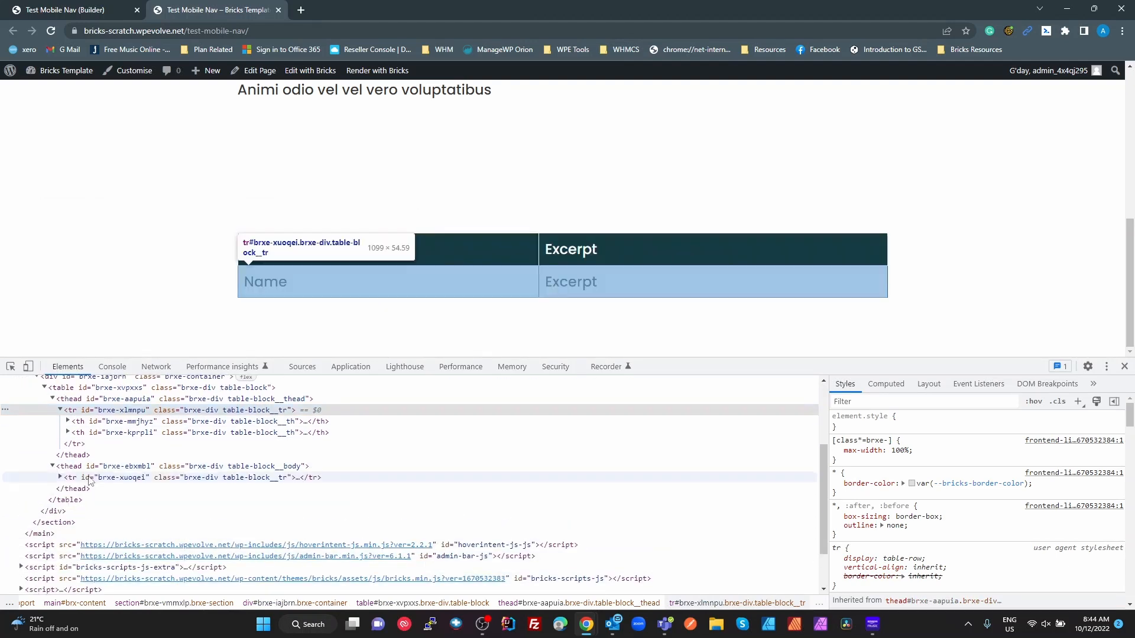
- Change the Tbody element's custom tag from thead to tbody and save
left_click(80, 9)
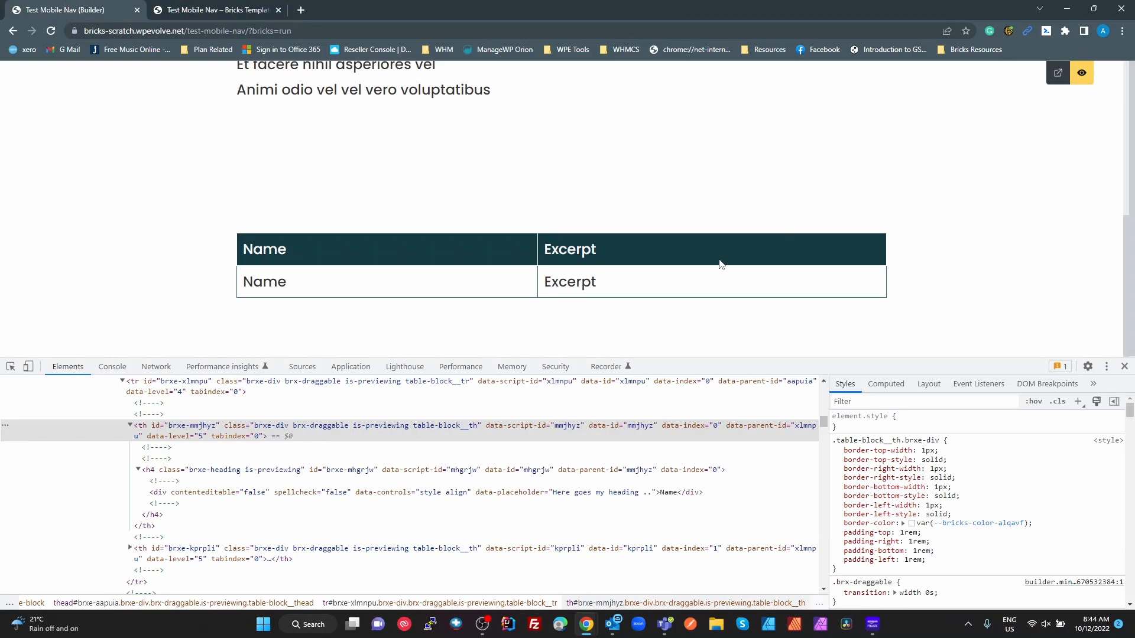
left_click(1082, 72)
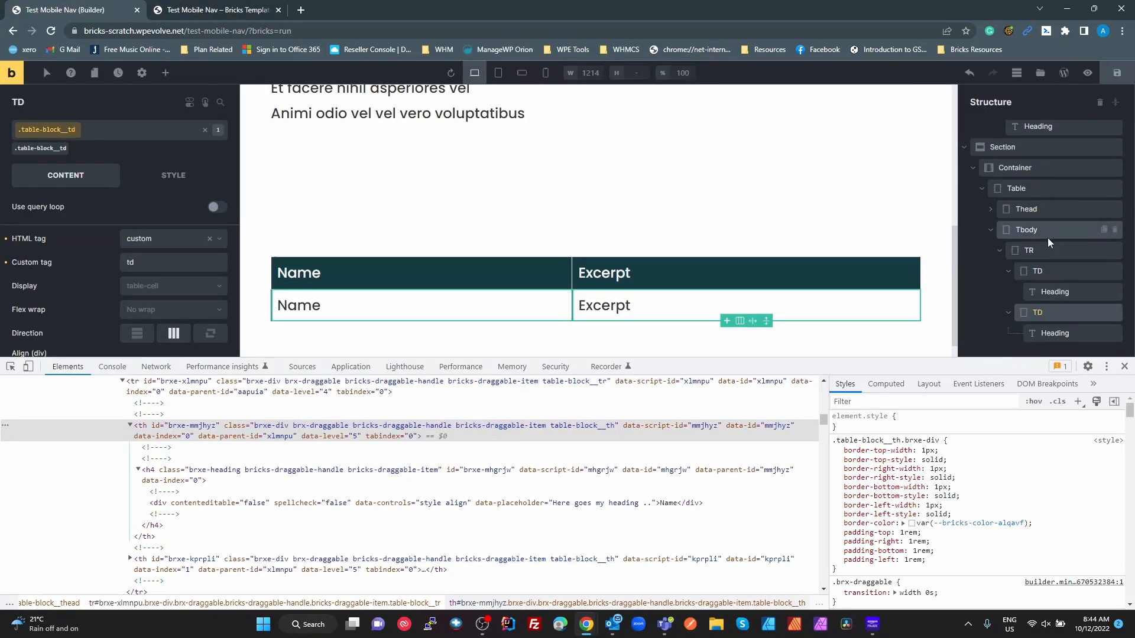
left_click(1044, 228)
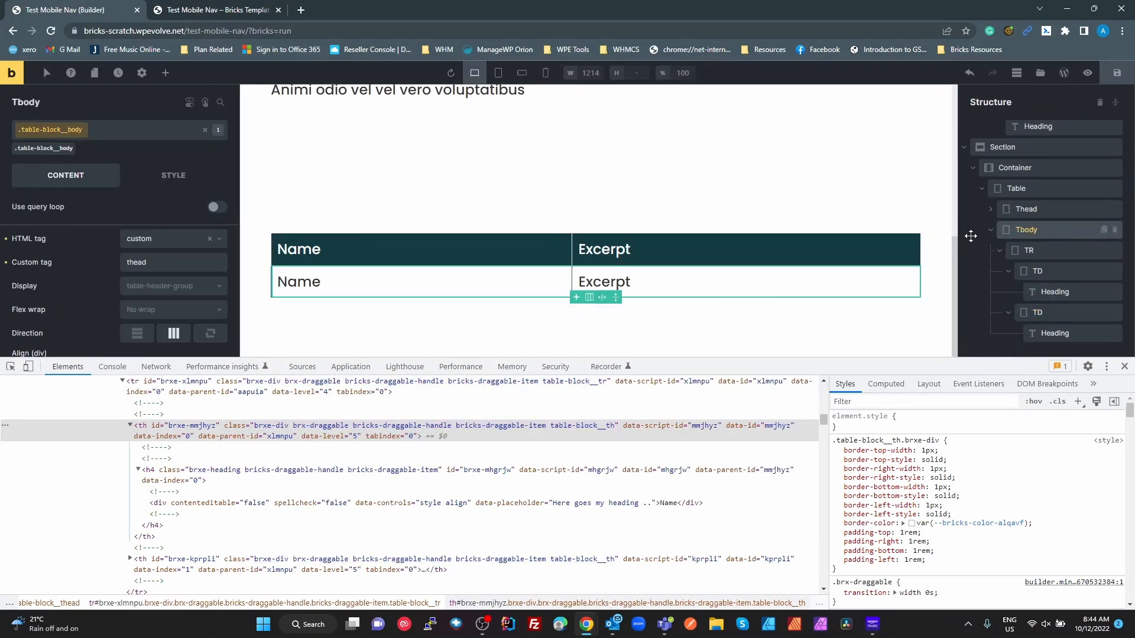
left_click(155, 264)
left_click_drag(155, 266, 56, 256)
type("tbody")
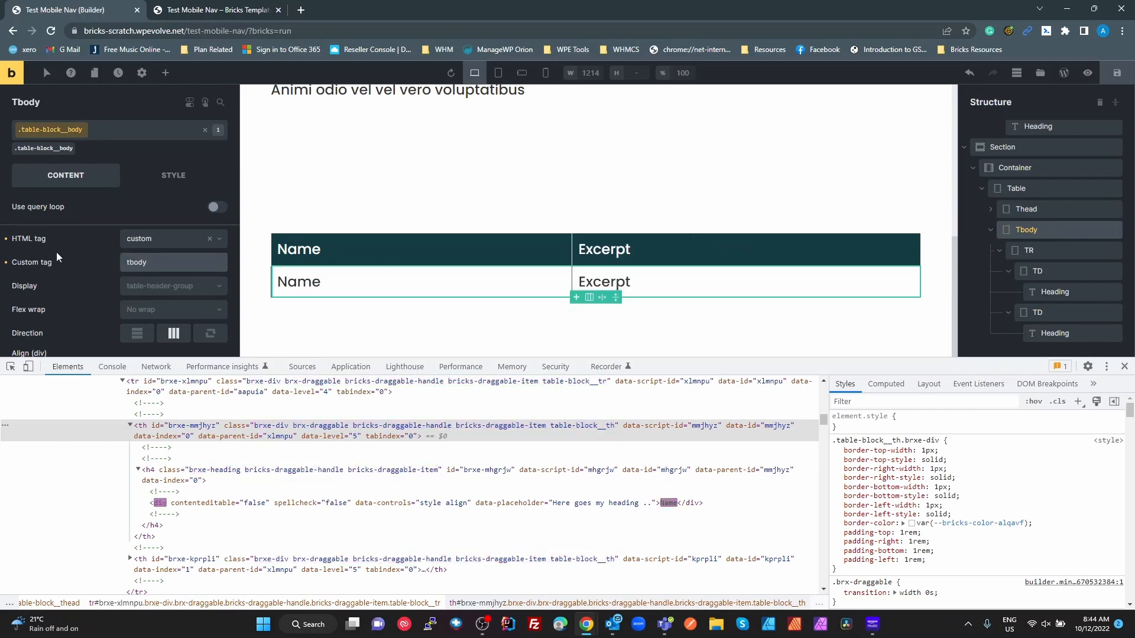
left_click(1115, 74)
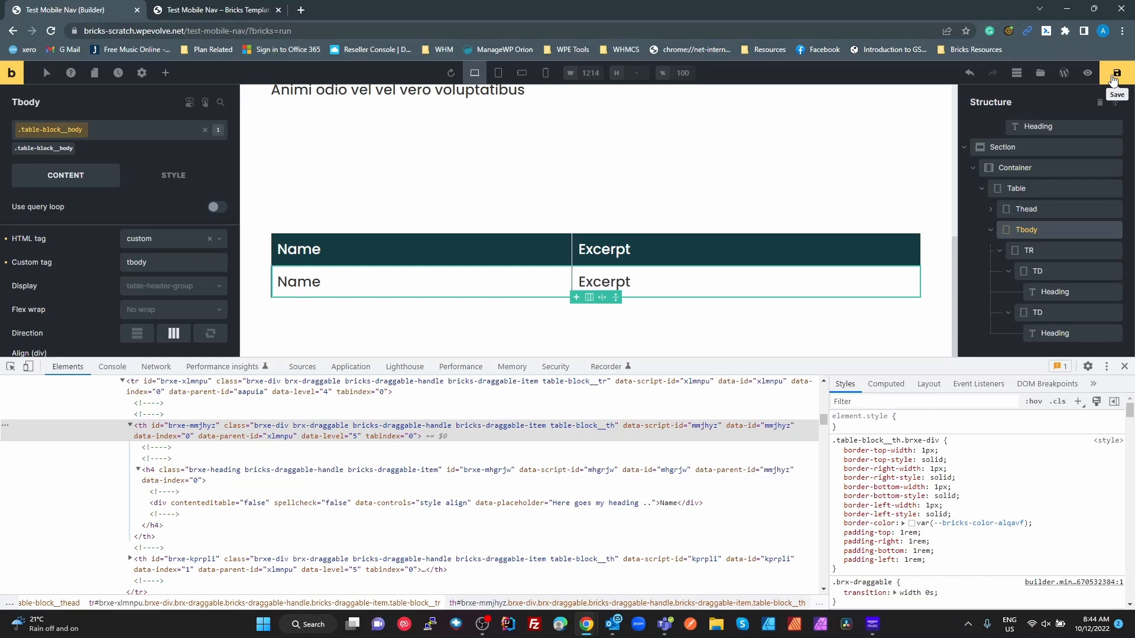
- Reload the frontend to confirm the tbody row and cells, then close DevTools and the tab
left_click(213, 10)
left_click(51, 31)
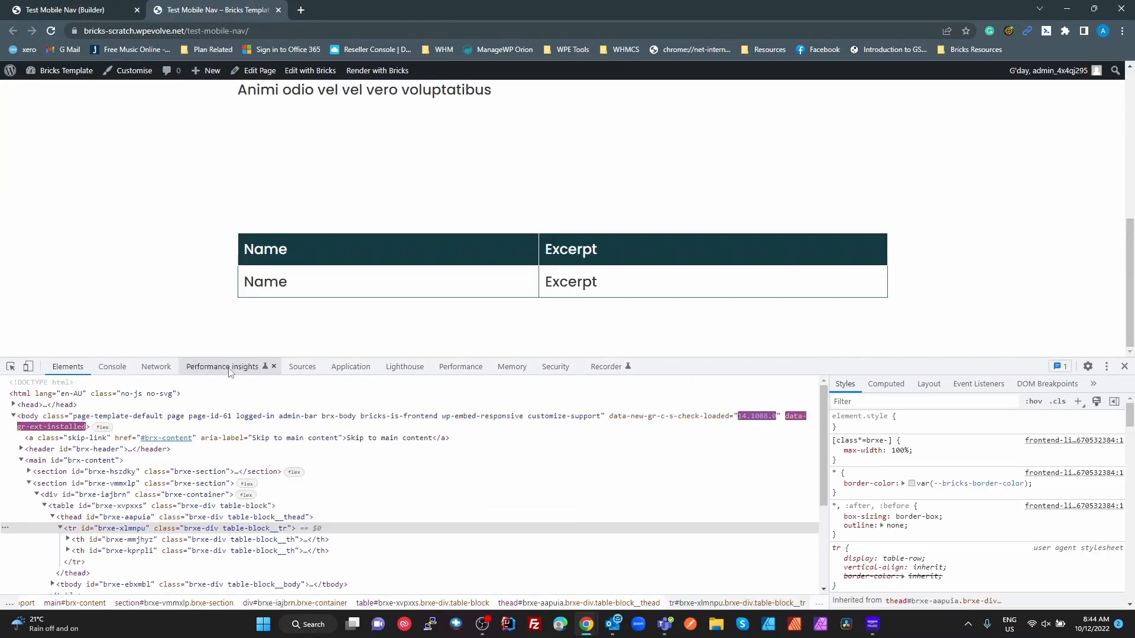
left_click(10, 366)
left_click(260, 284)
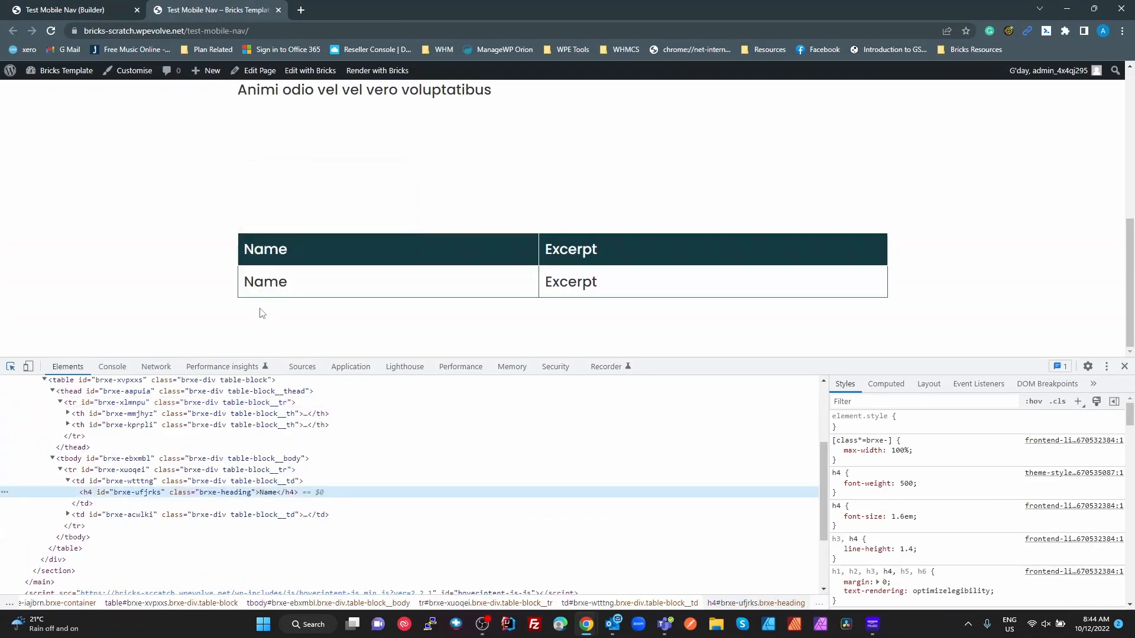
left_click(95, 459)
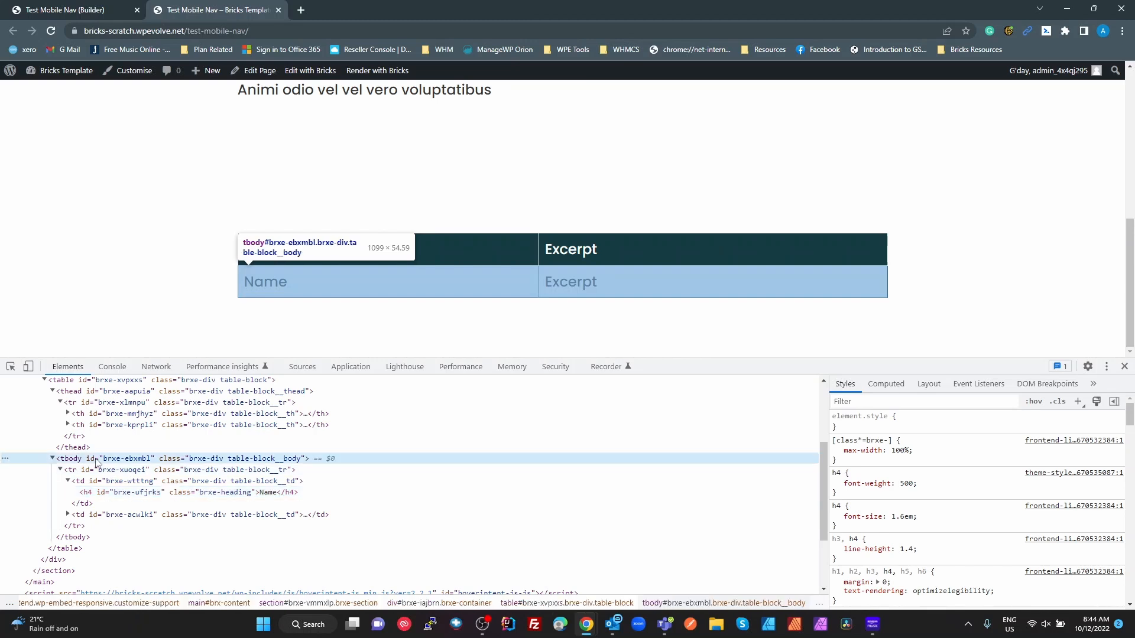
left_click(69, 470)
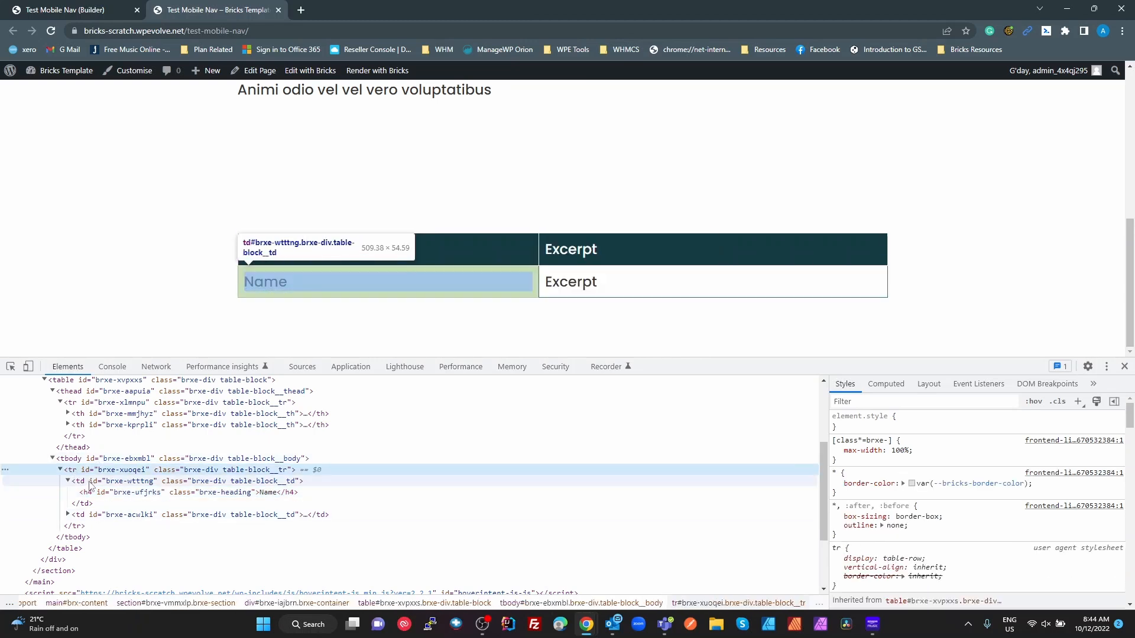
left_click(82, 481)
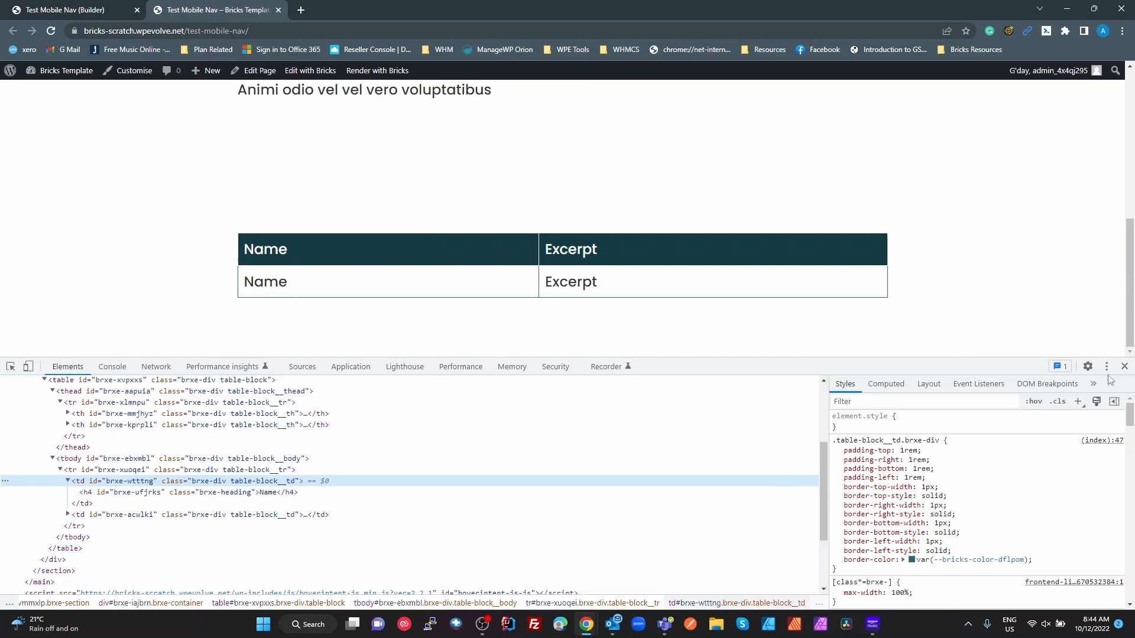
left_click(1124, 367)
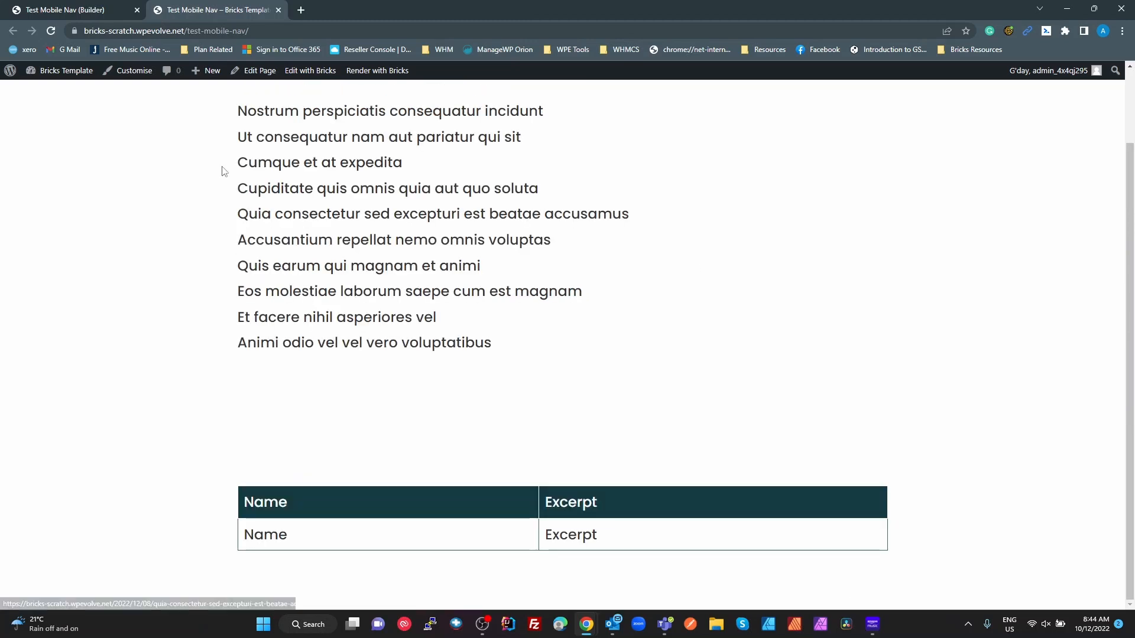
left_click(278, 10)
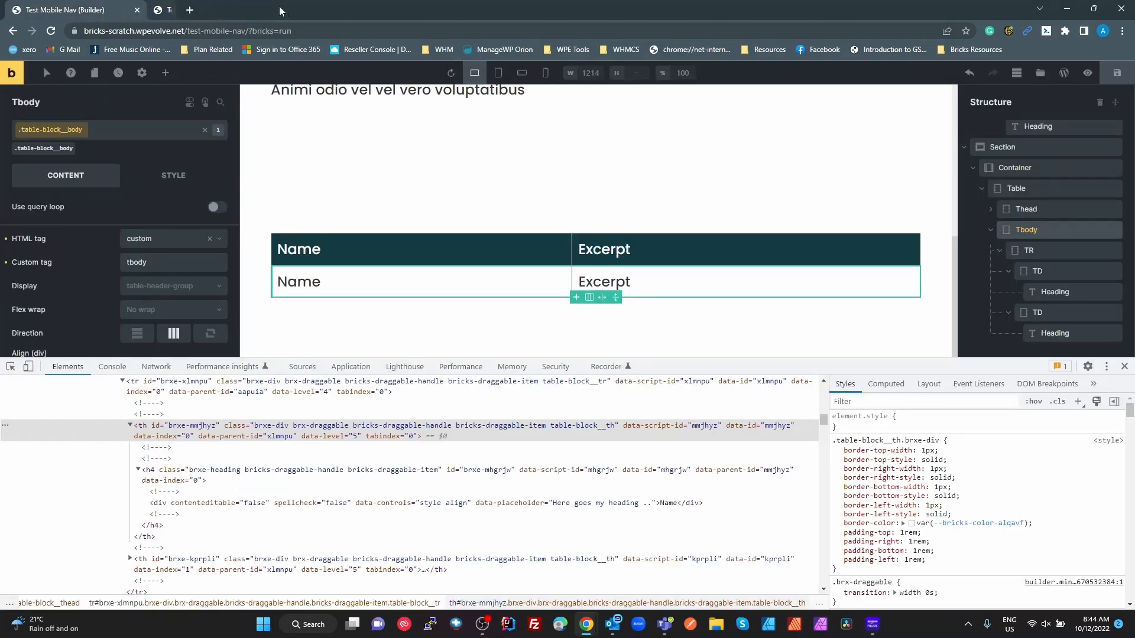
left_click(1124, 367)
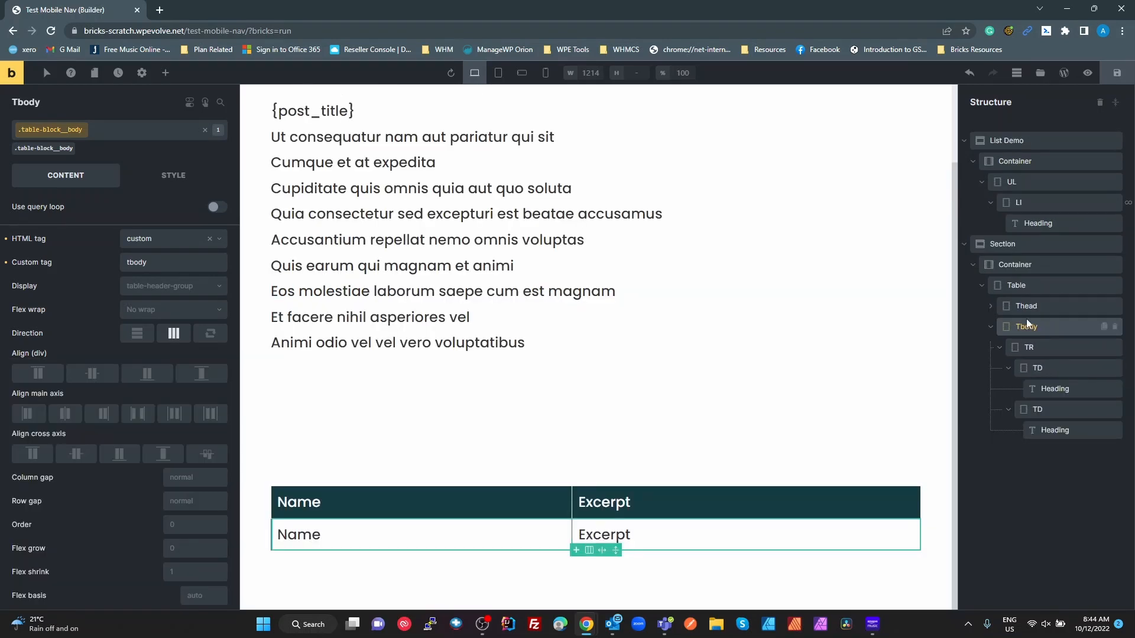
- Select the Table element and look through its style settings under its own ID
left_click(1028, 285)
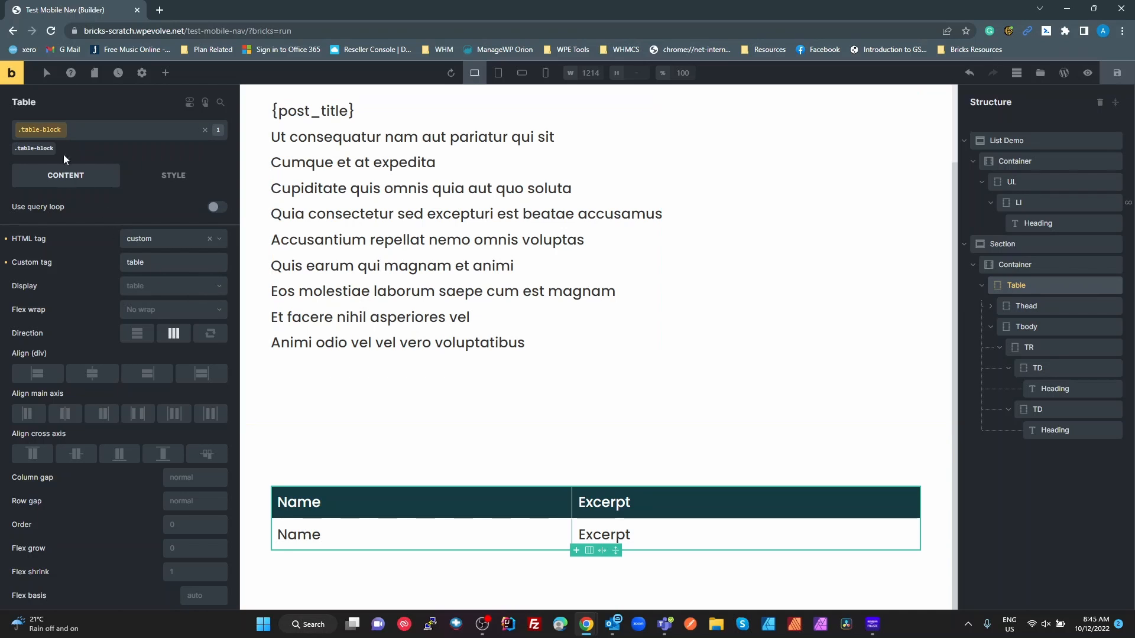
left_click(39, 149)
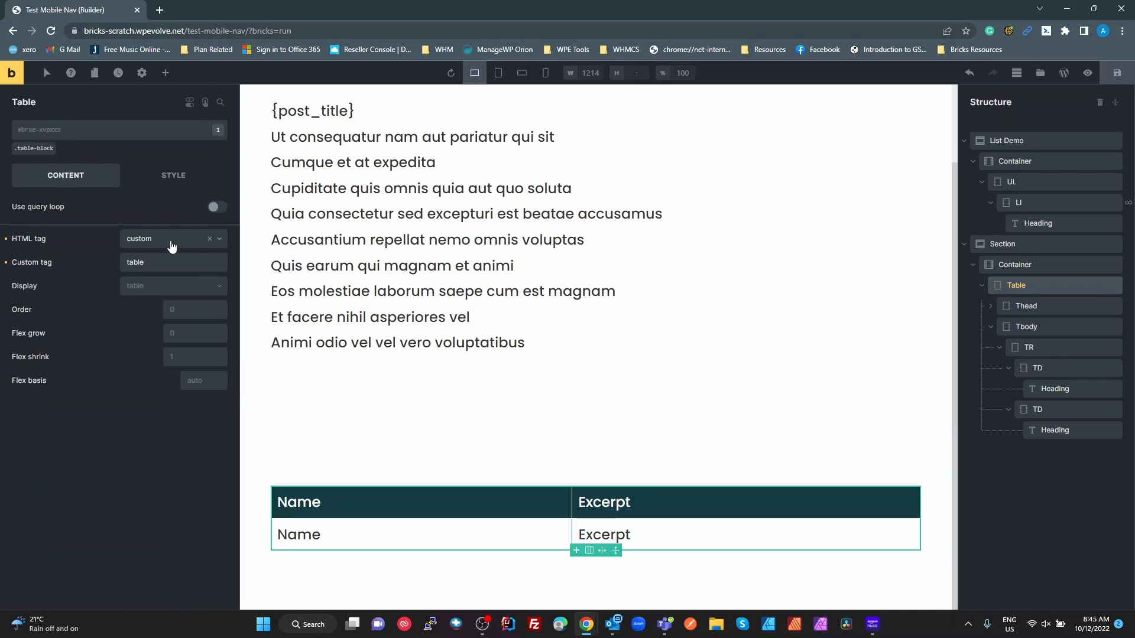
left_click(187, 181)
scroll(101, 331, "down", 6)
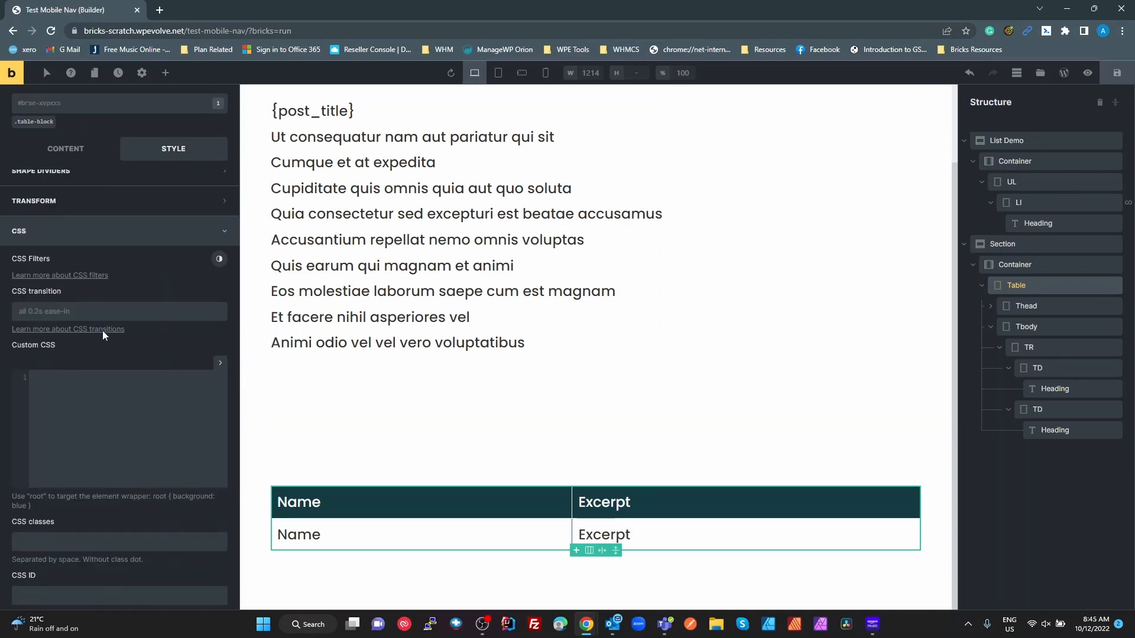
scroll(103, 378, "up", 4)
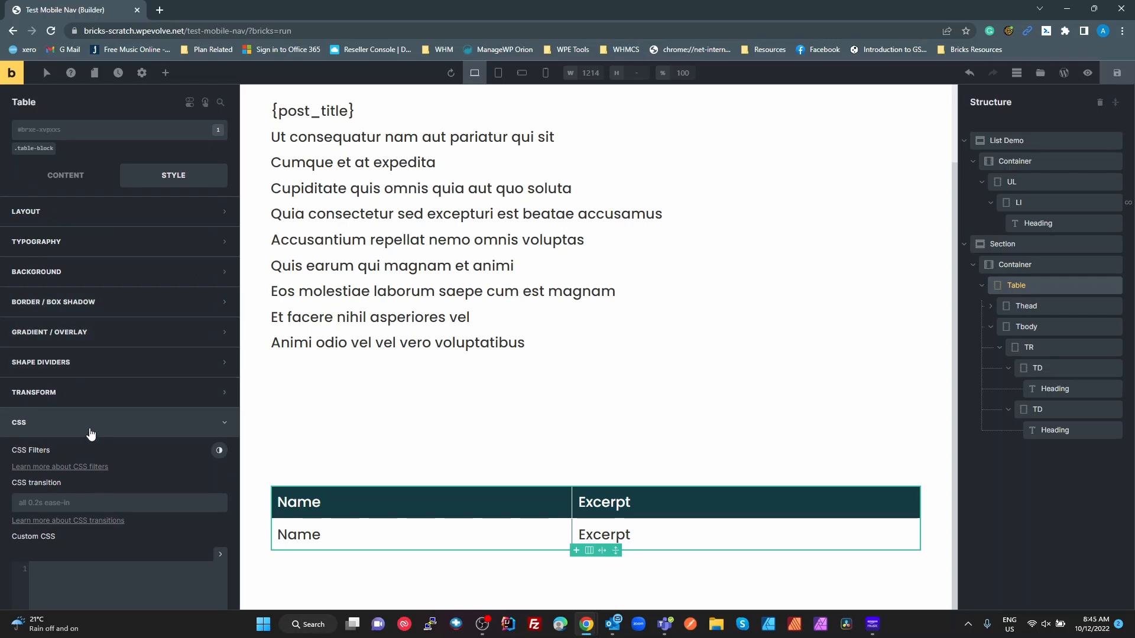
scroll(92, 434, "down", 2)
scroll(91, 427, "up", 2)
- Review the .table-block class CSS: border-collapse: collapse and #00000015 even-row background
left_click(29, 151)
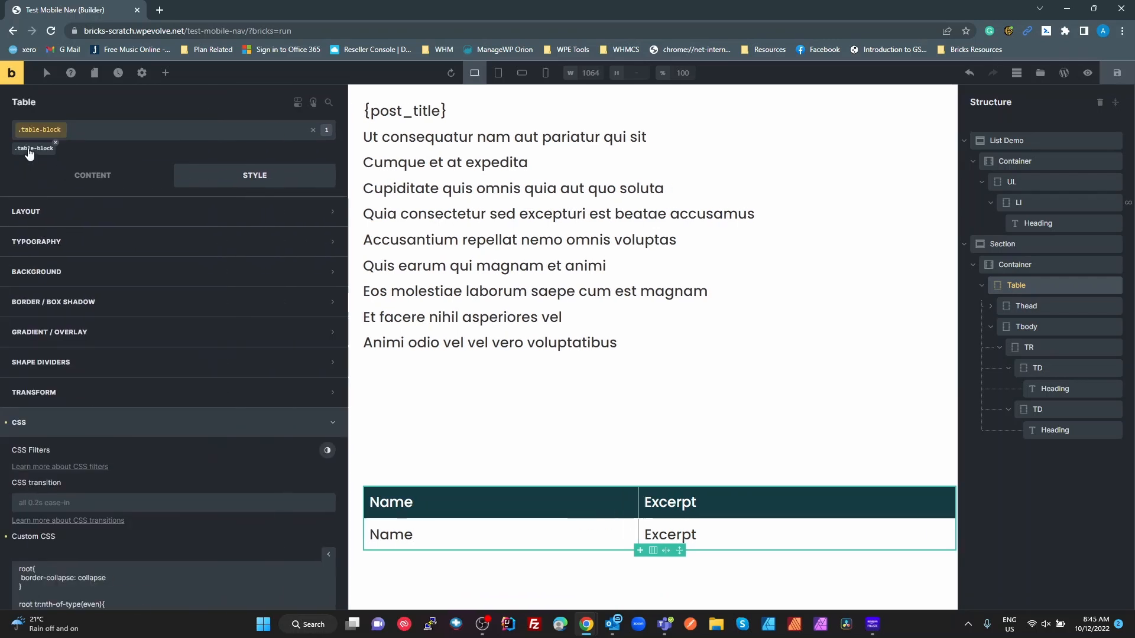
scroll(207, 514, "down", 4)
scroll(239, 543, "down", 1)
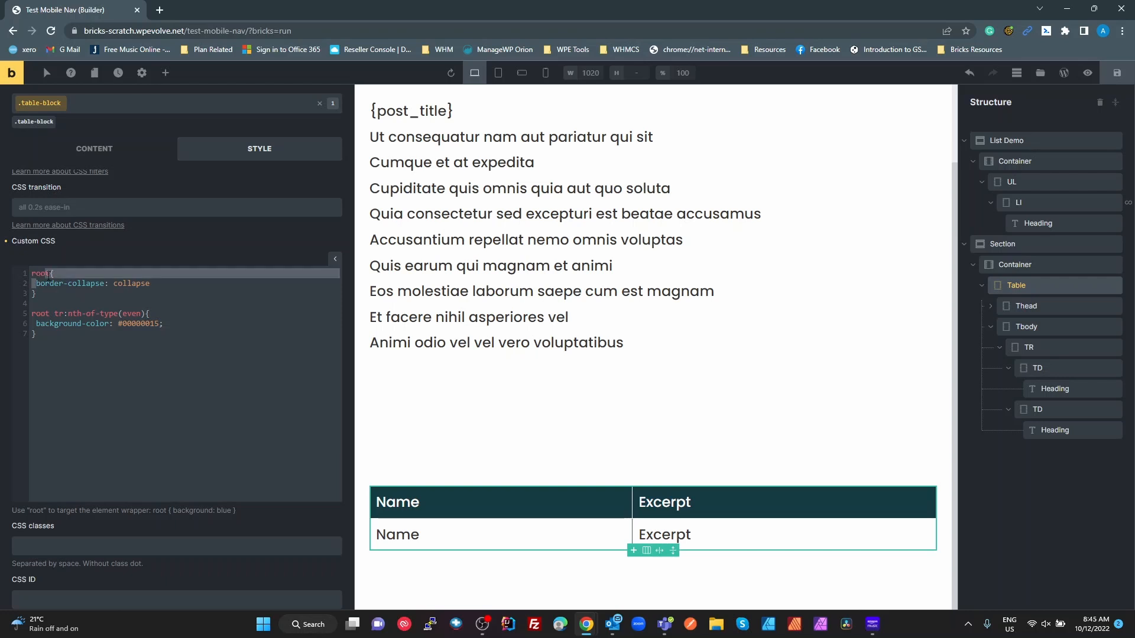
left_click_drag(36, 283, 155, 284)
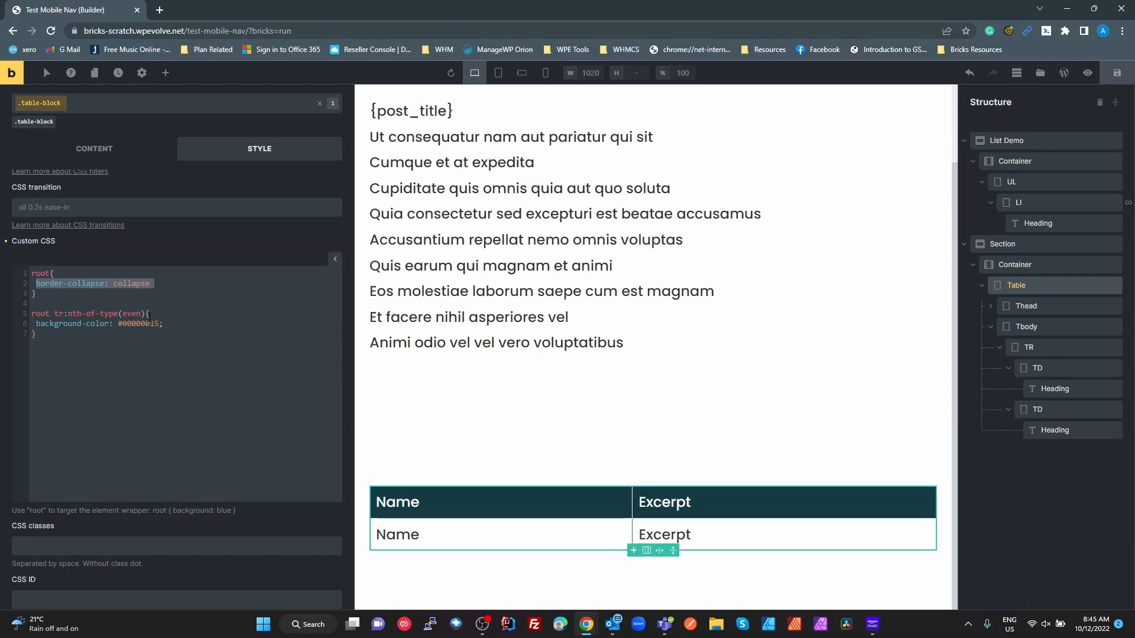
left_click(123, 292)
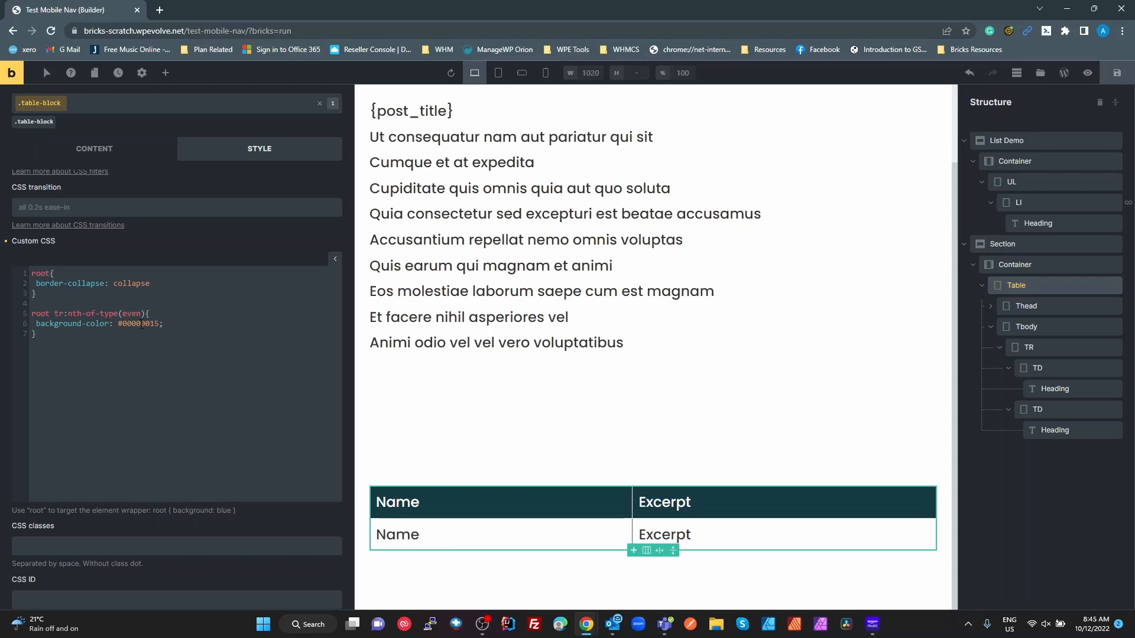
double_click(142, 324)
left_click(208, 353)
- Keep the Name and Excerpt header text left-aligned in the header row's typography
left_click(1029, 303)
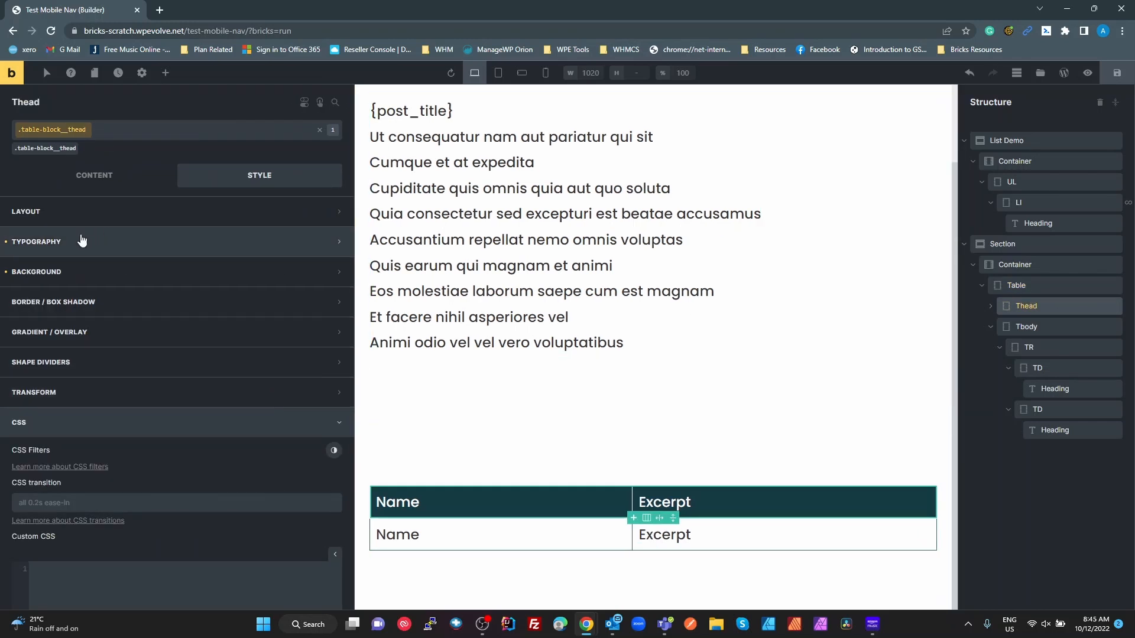
left_click(58, 248)
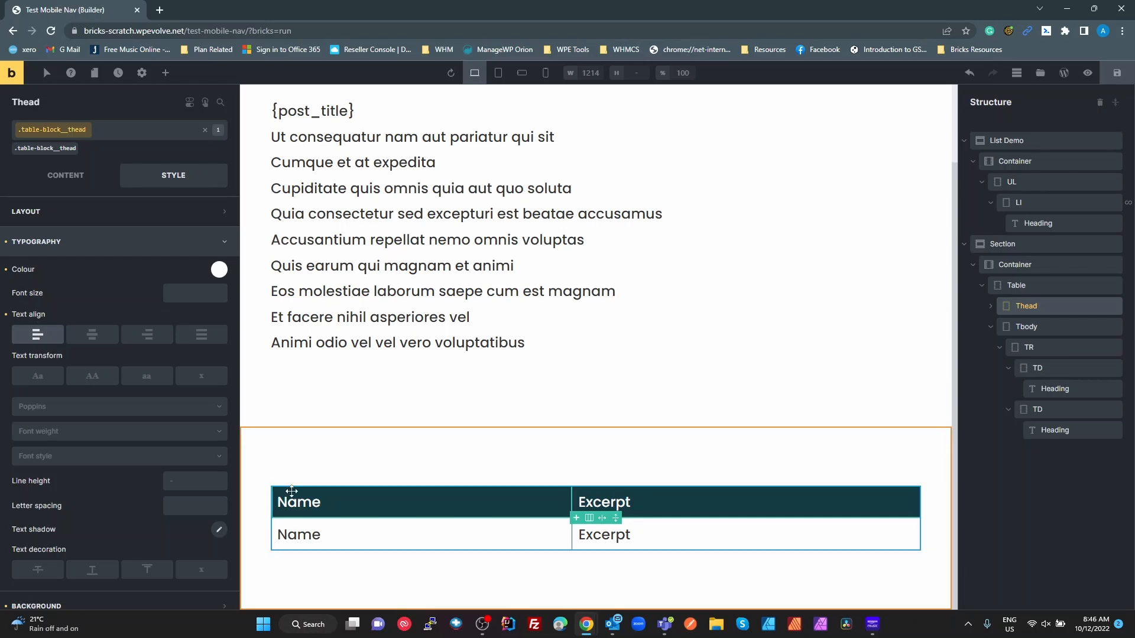
left_click(35, 335)
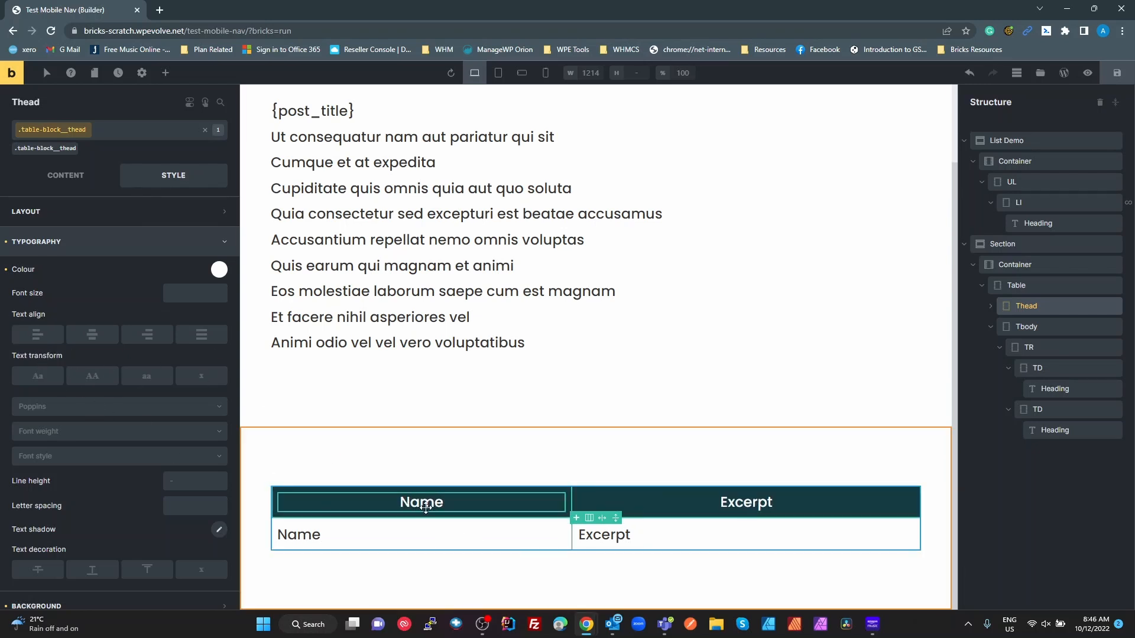
left_click(37, 335)
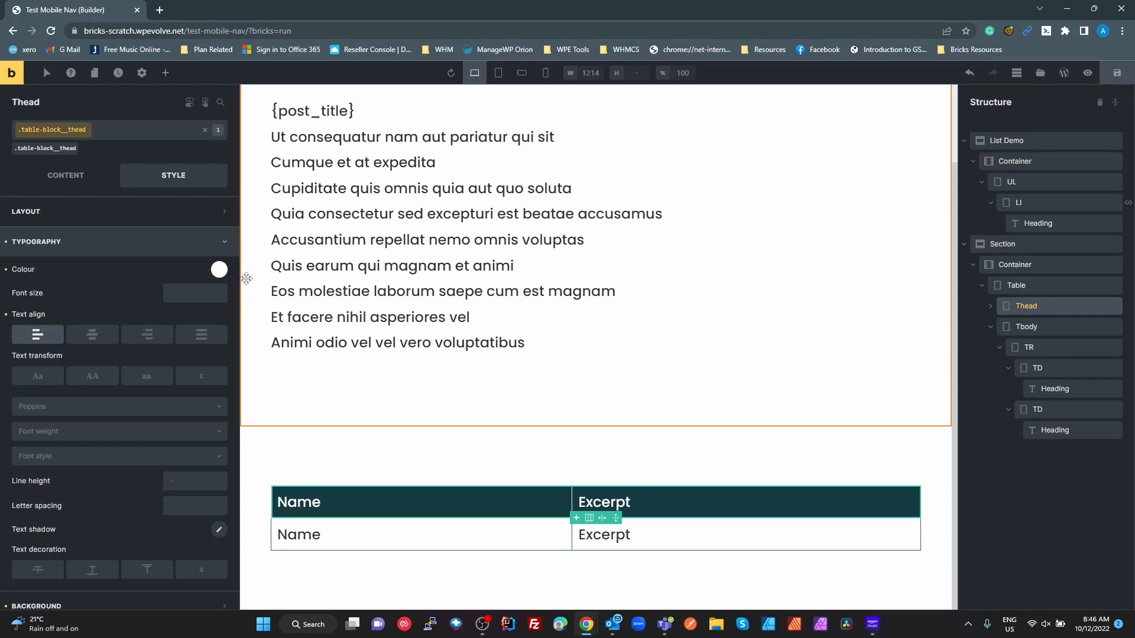
left_click(47, 241)
- Try pink, teal and near-black header backgrounds, settling on #123942
left_click(47, 271)
left_click(217, 303)
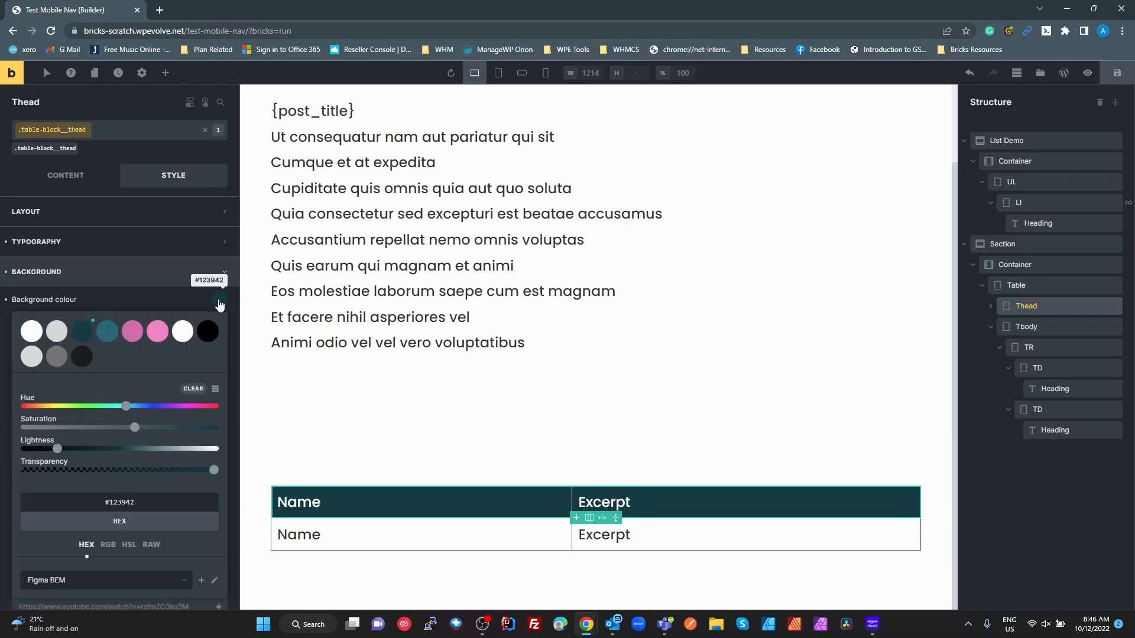
left_click(131, 334)
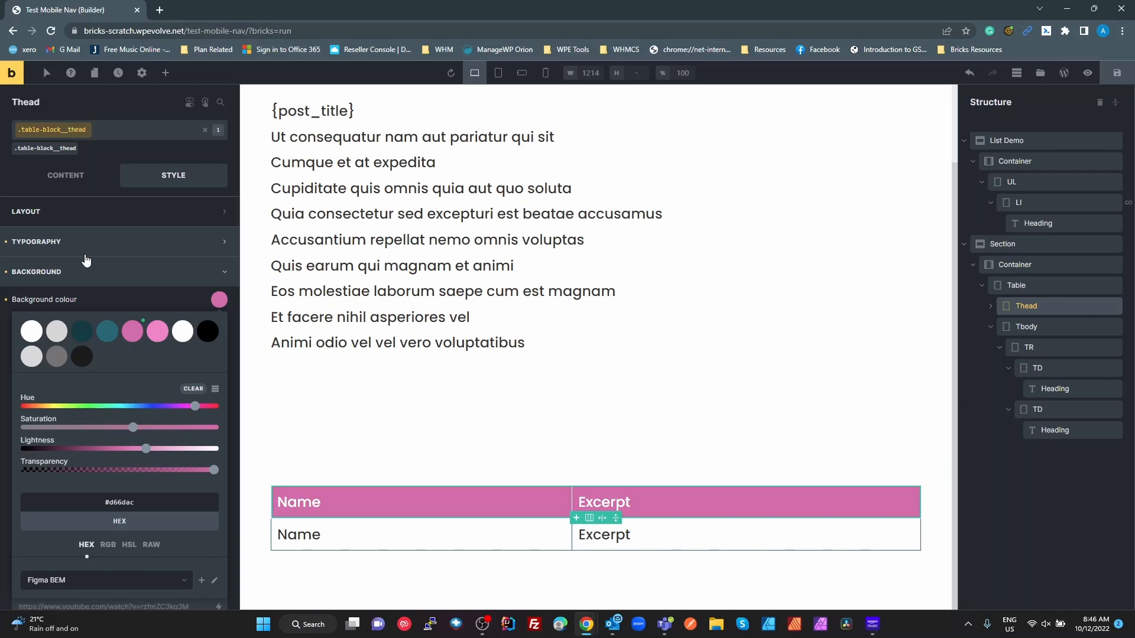
left_click(107, 331)
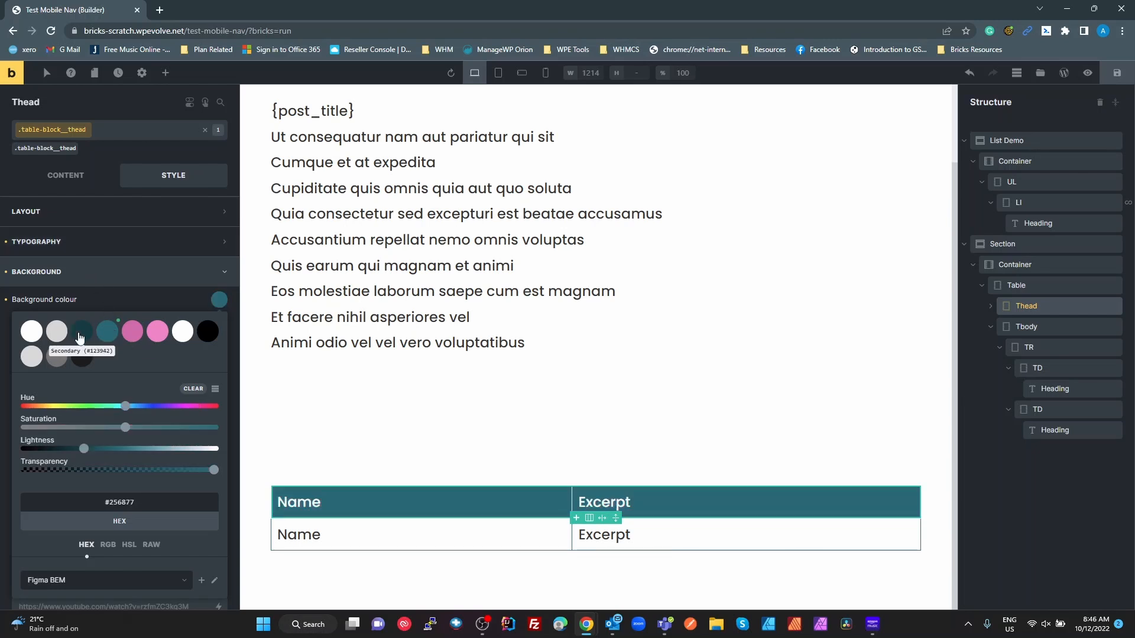
left_click(81, 335)
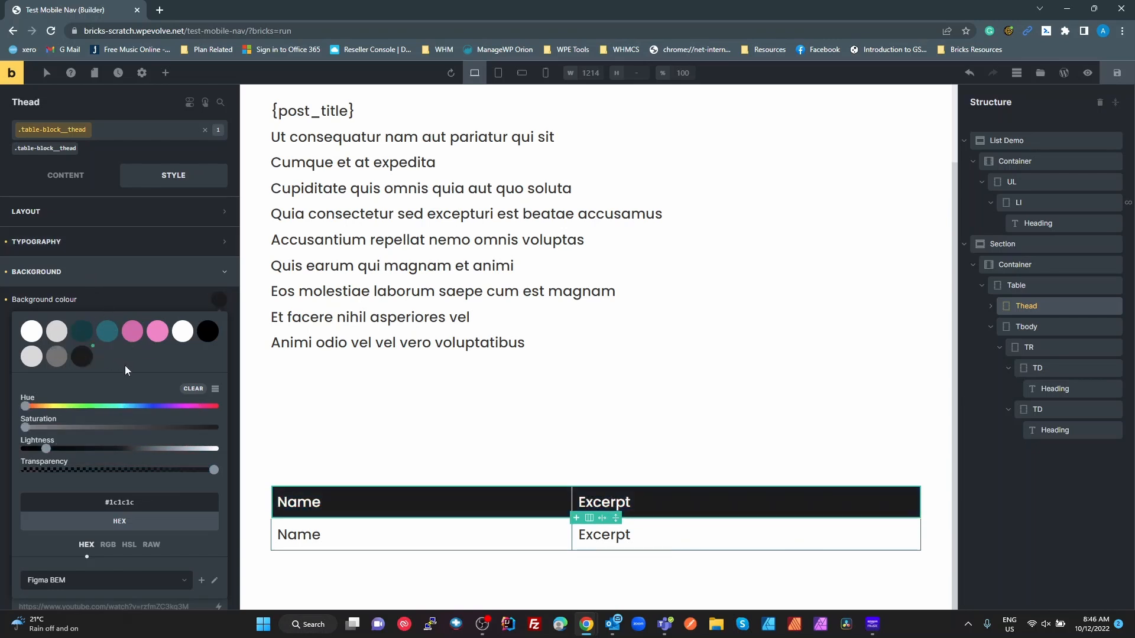
left_click(83, 331)
left_click(114, 301)
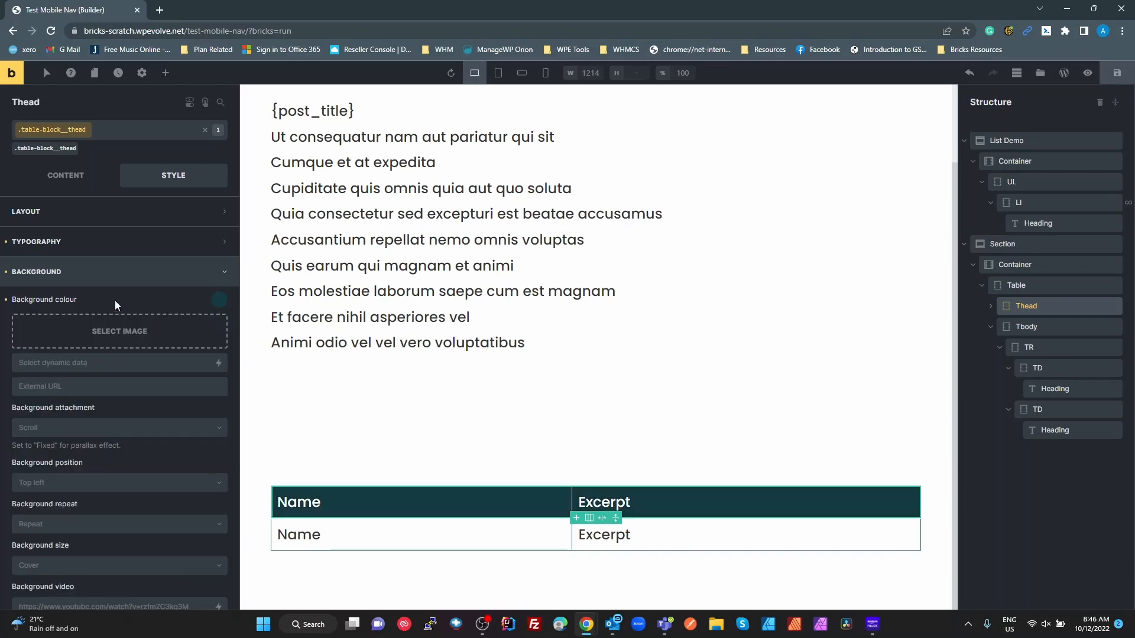
left_click(110, 285)
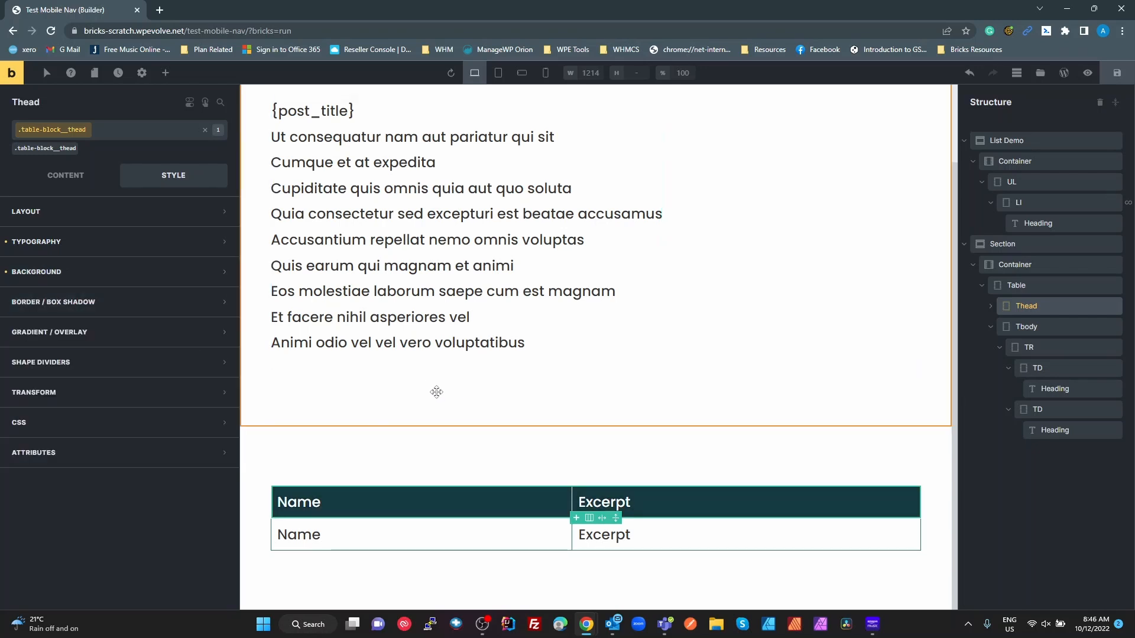
- Set the body cells' linked padding to 0.5rem on all sides
left_click(1035, 328)
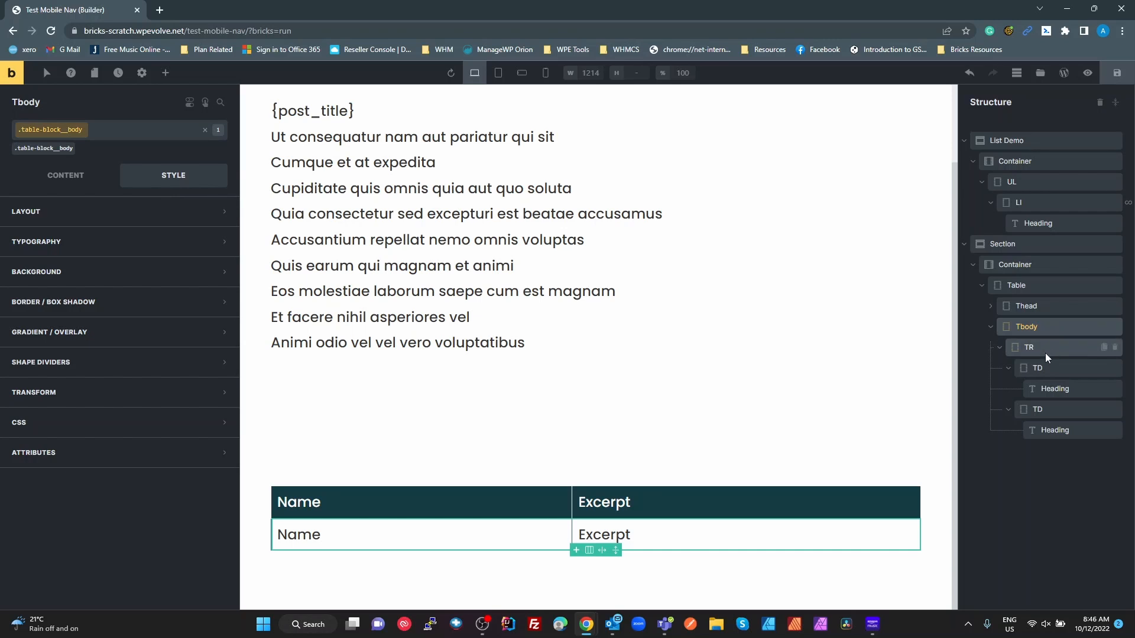
left_click(1040, 371)
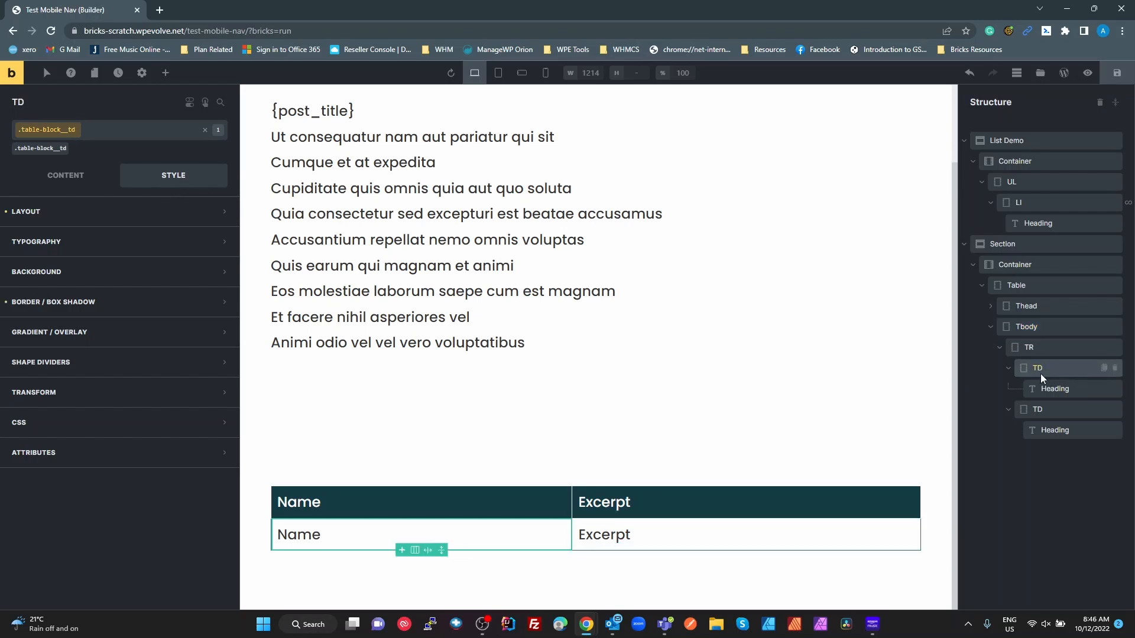
left_click(109, 217)
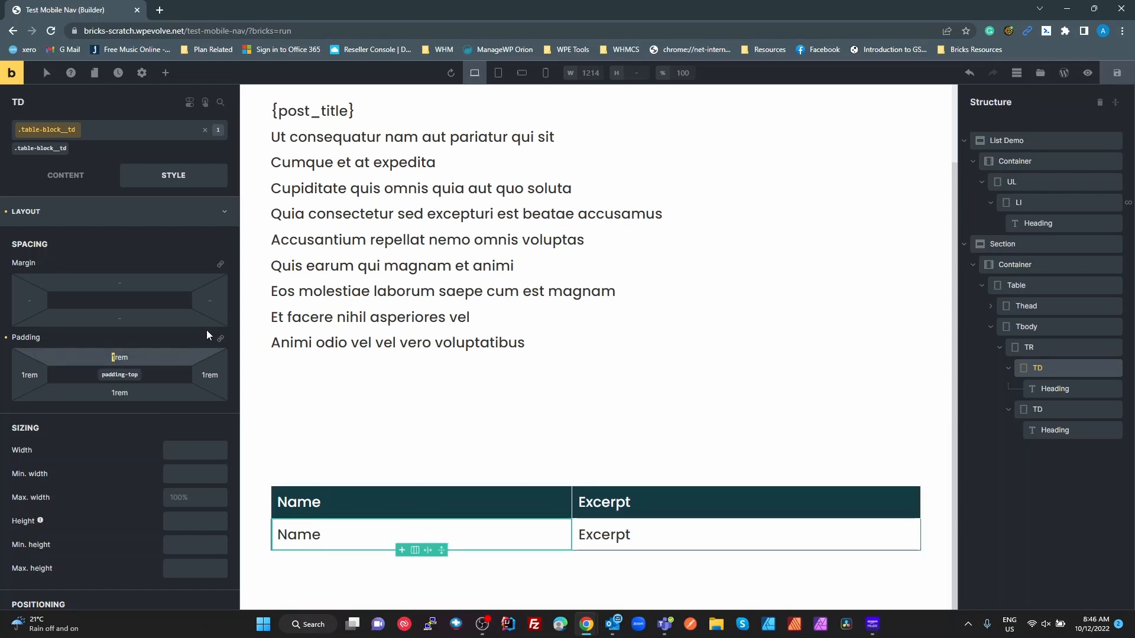
left_click(220, 338)
left_click(134, 359)
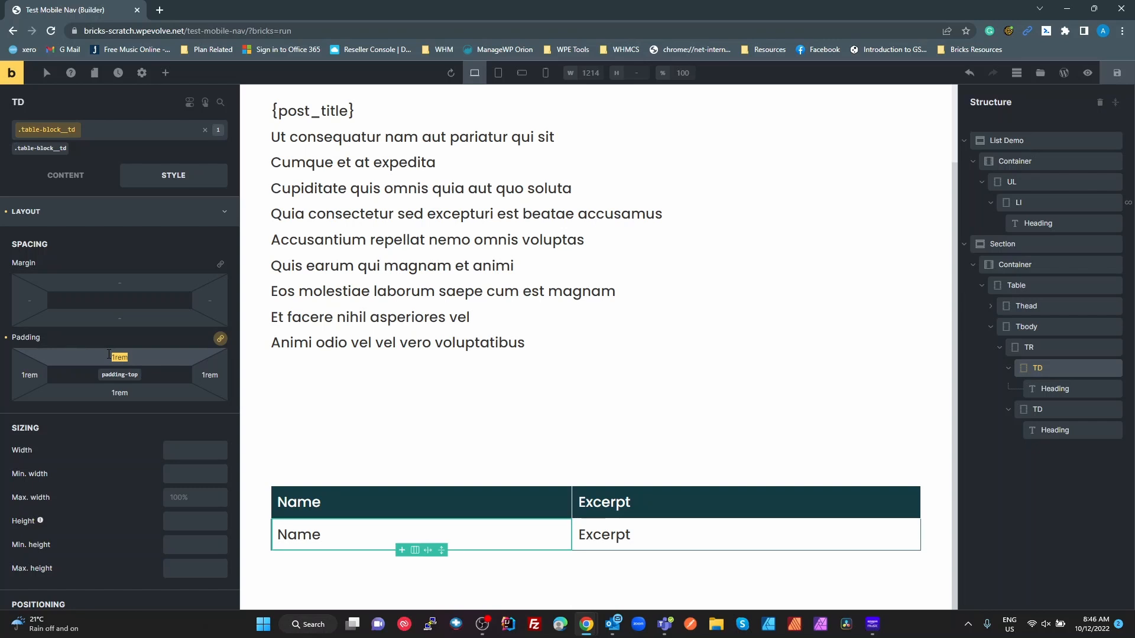
type("0.5")
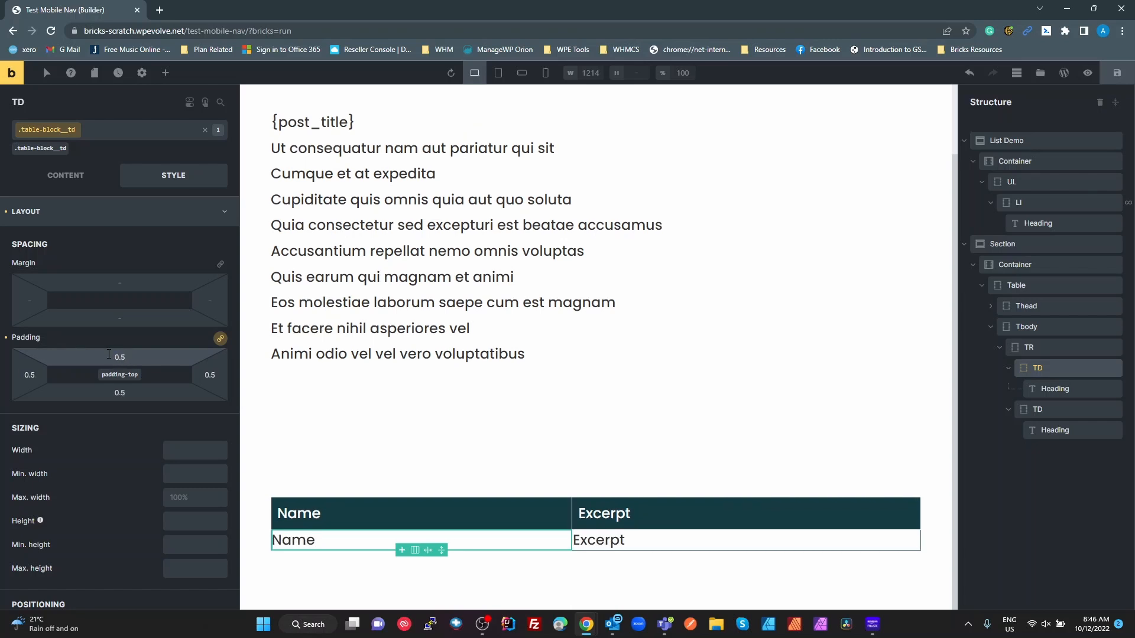
type("rem")
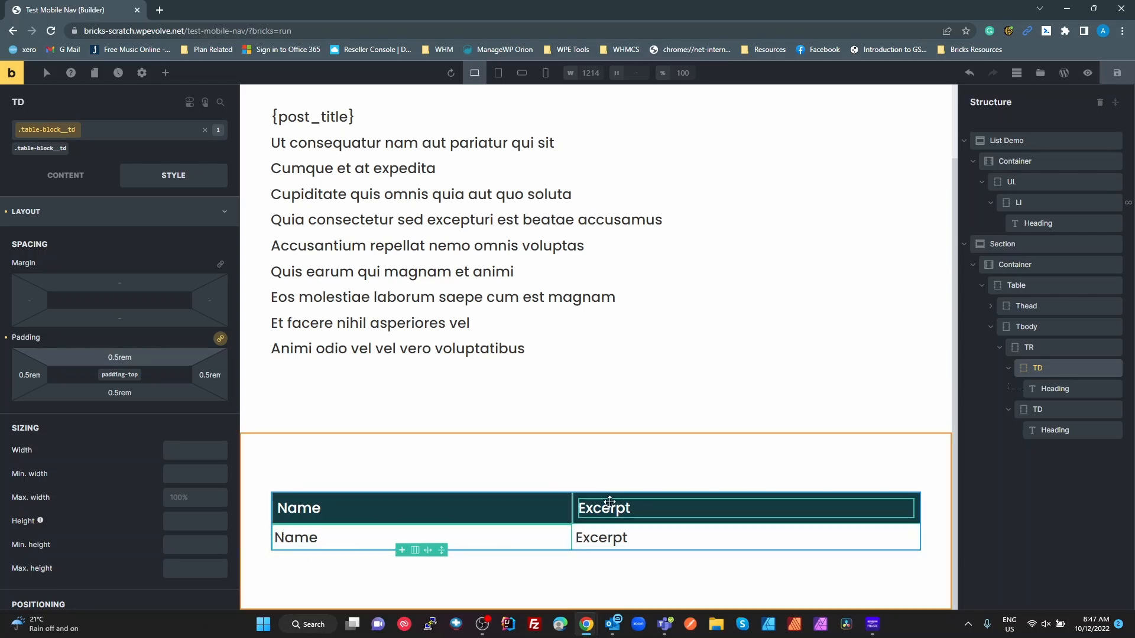
- Set the header cells' linked padding to 0.5rem
left_click(990, 305)
left_click(1039, 346)
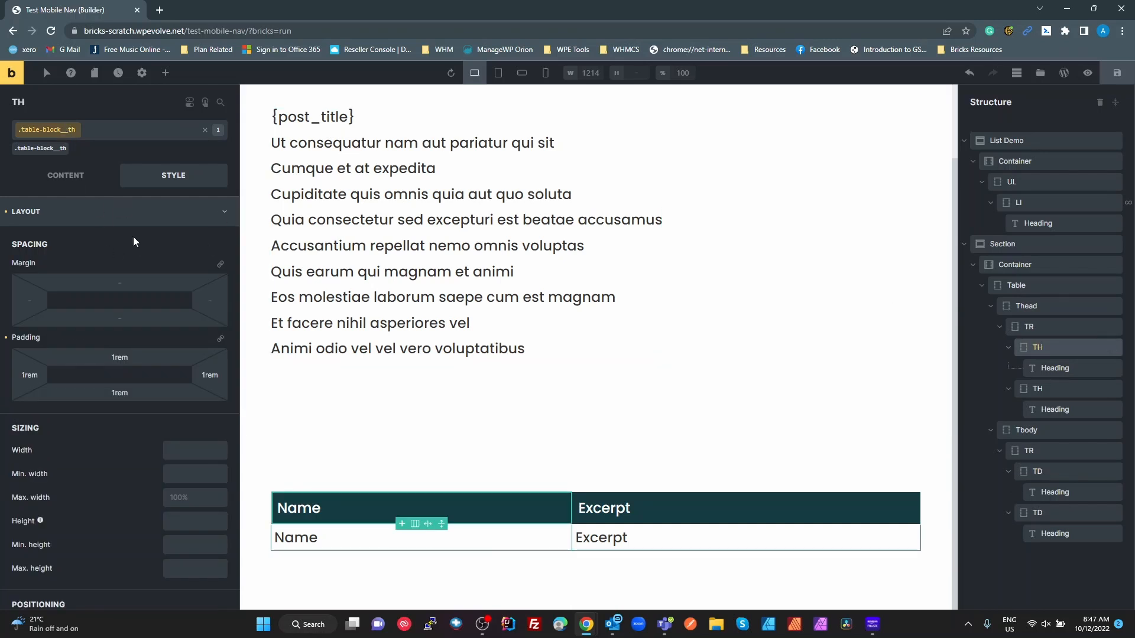
left_click(221, 340)
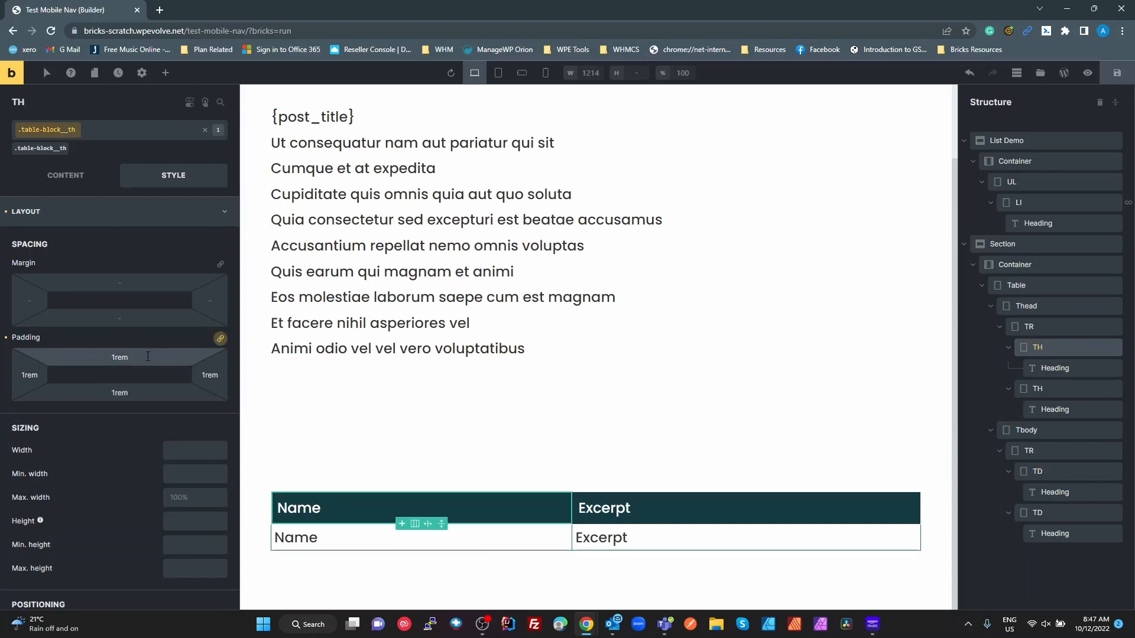
type("0.5rem")
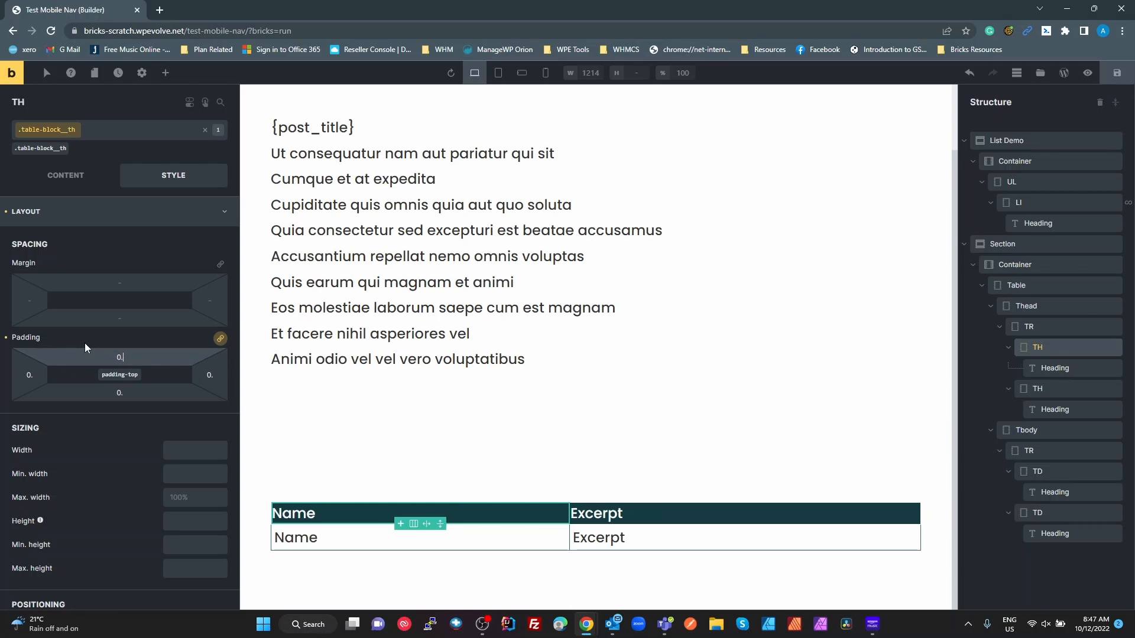
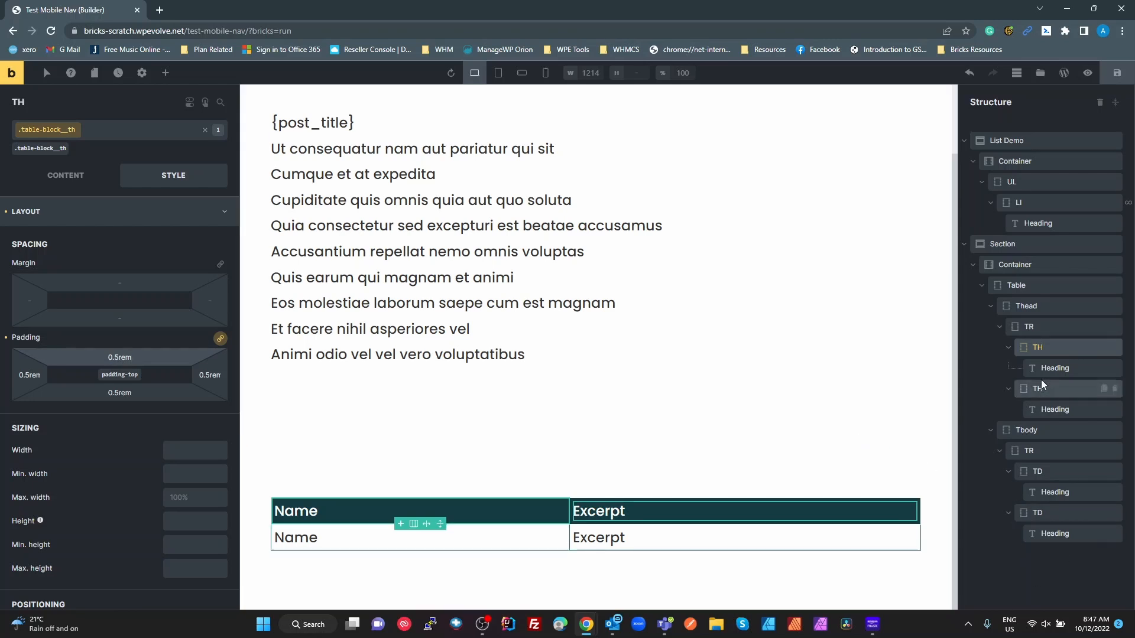
- Select the TR under Tbody in the Structure panel
left_click(1040, 450)
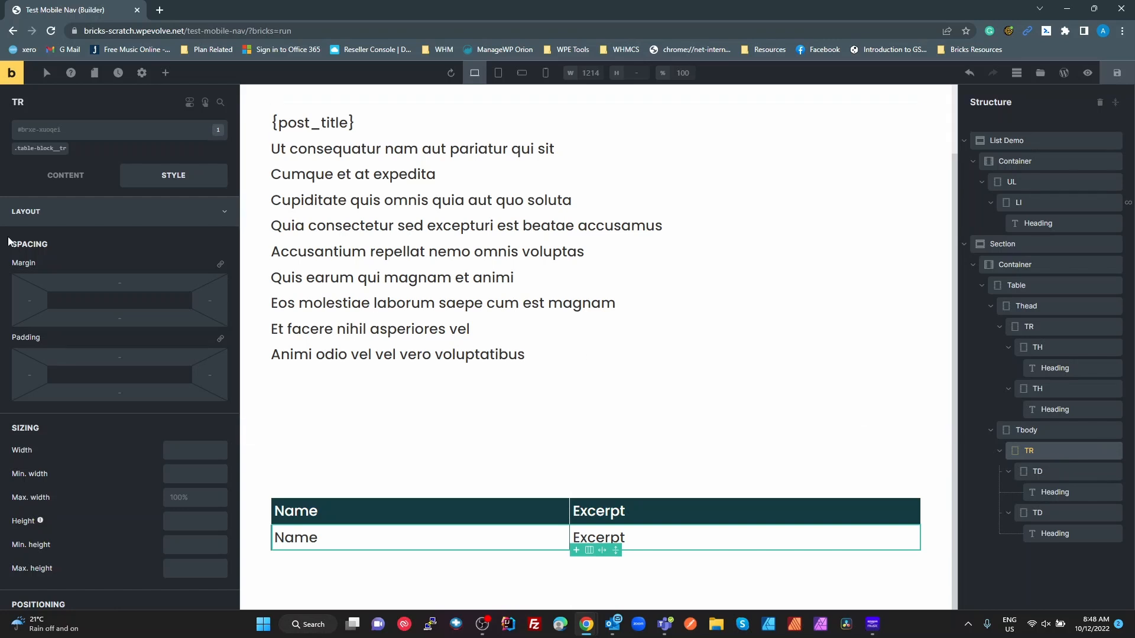
- Enable Use query loop on the TR with query Type Posts and Post type Posts
left_click(37, 180)
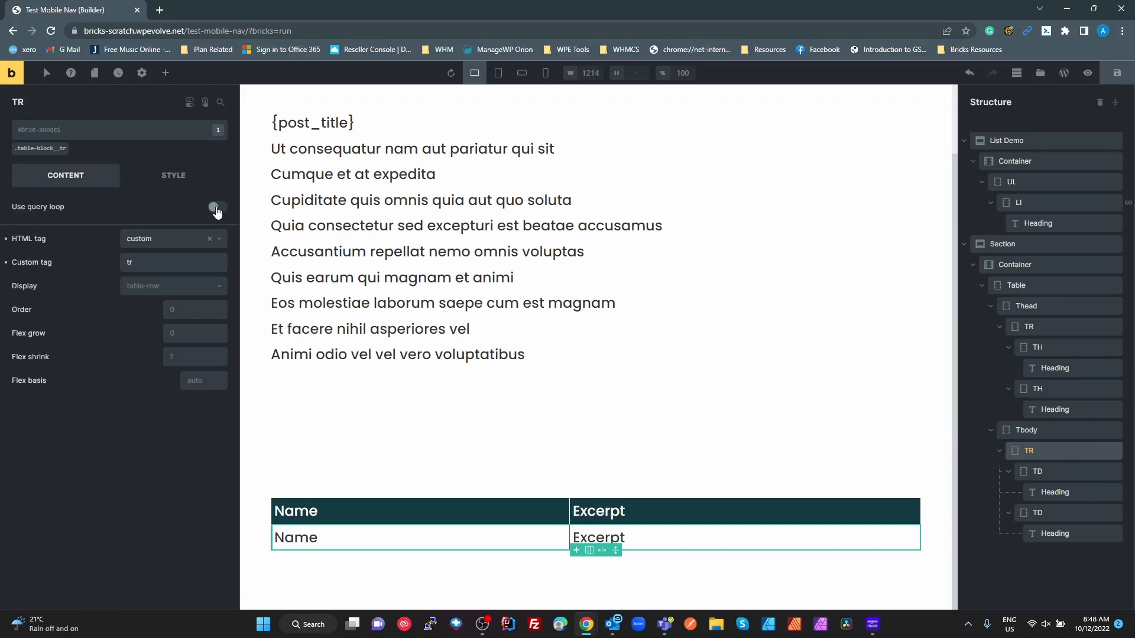
left_click(216, 207)
left_click(218, 226)
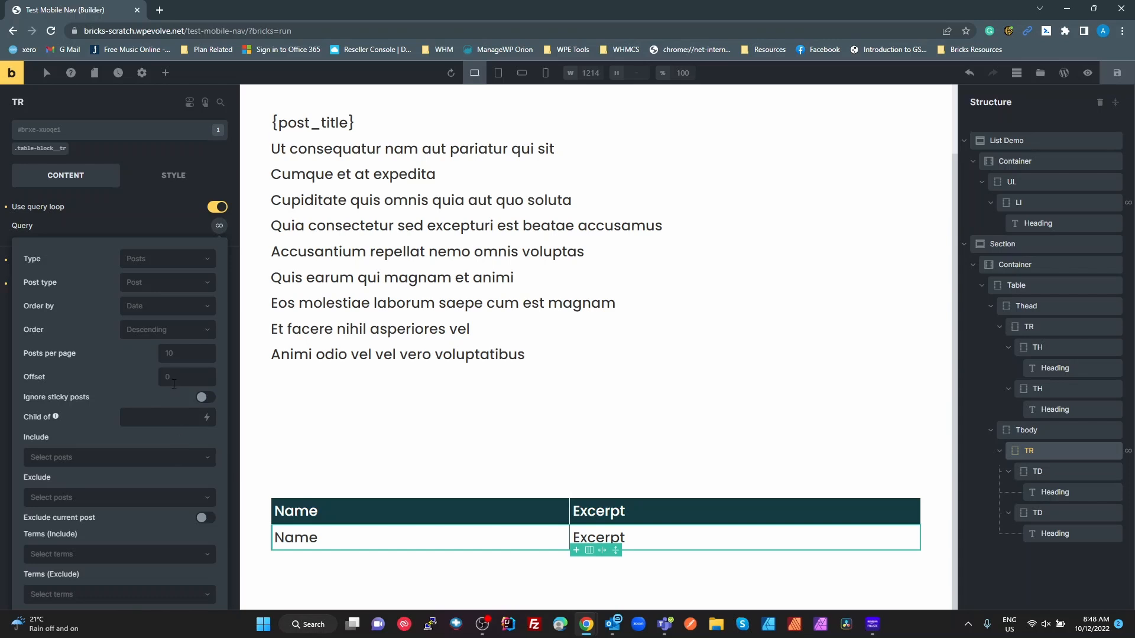
left_click(218, 226)
left_click(218, 226)
left_click(189, 258)
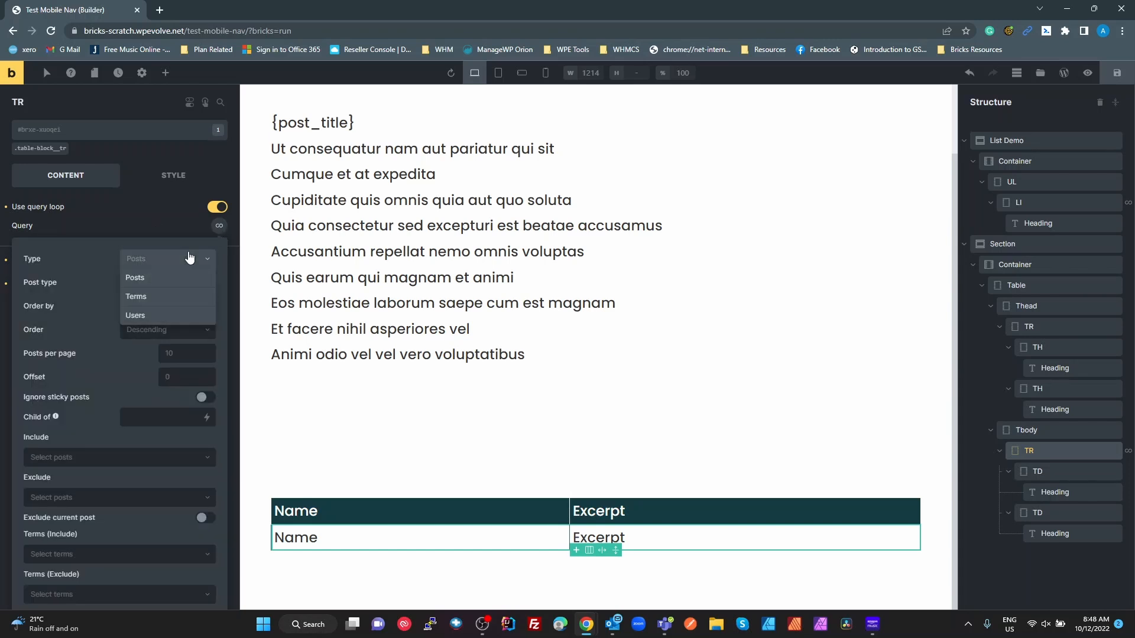
left_click(164, 278)
left_click(164, 290)
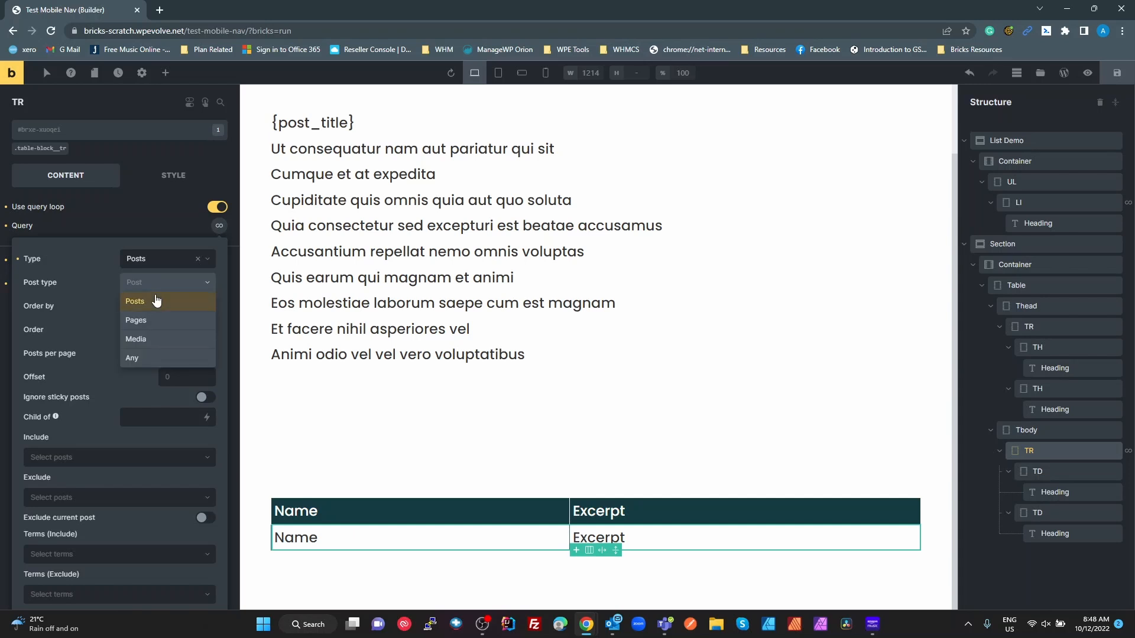
left_click(156, 296)
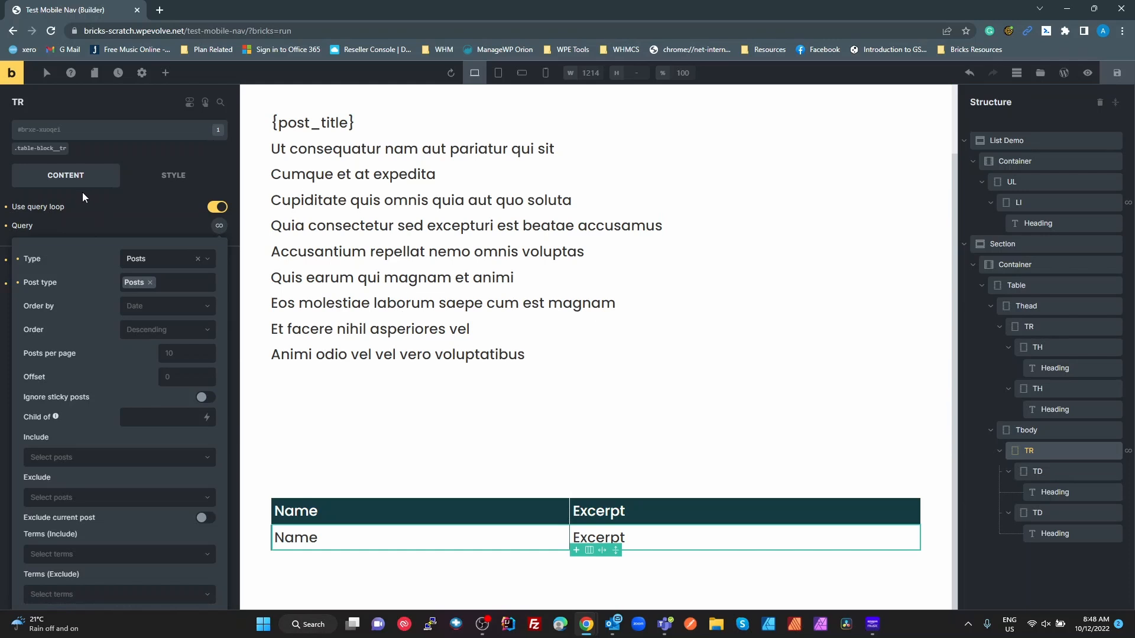
left_click(145, 222)
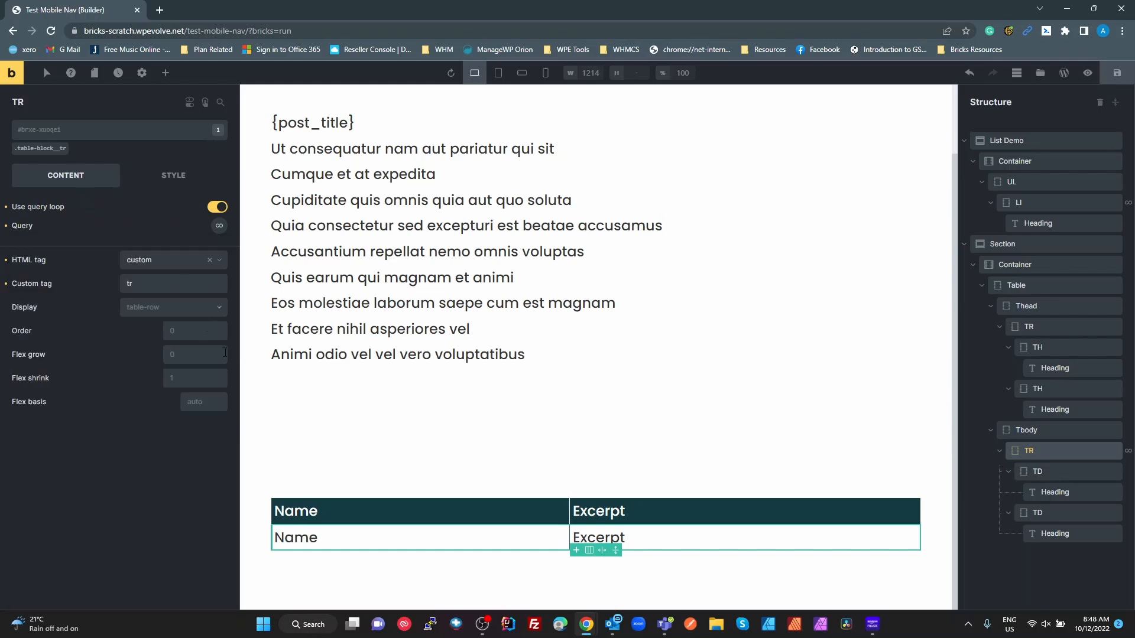
- Replace the Name heading with {post_title}, linked via dynamic data to {post_url}
left_click(311, 534)
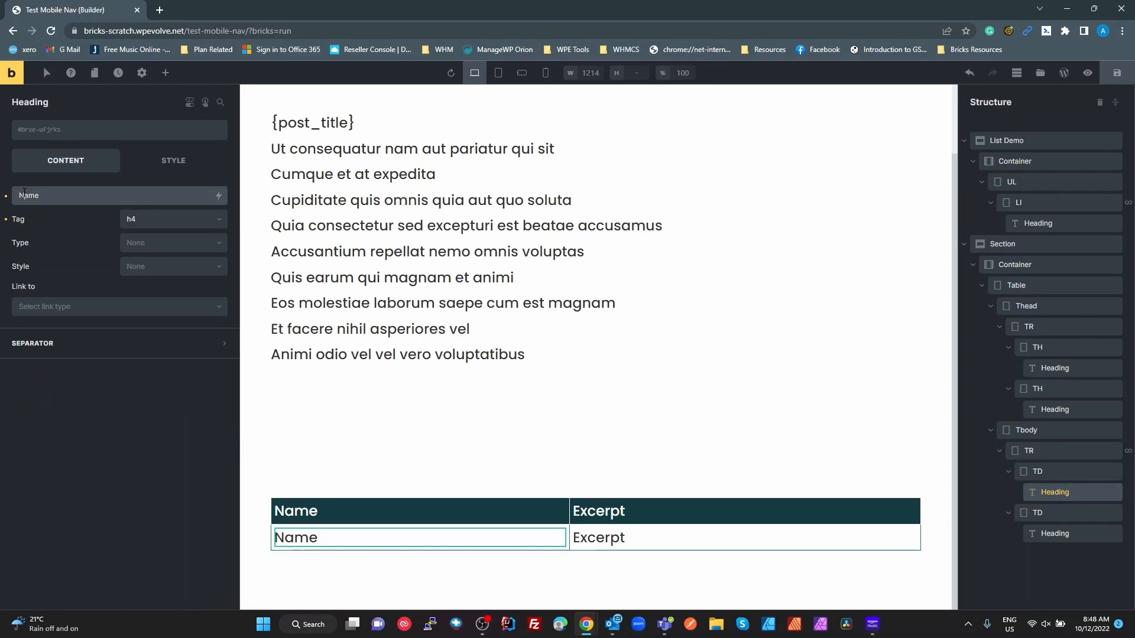
double_click(43, 199)
key("BackSpace")
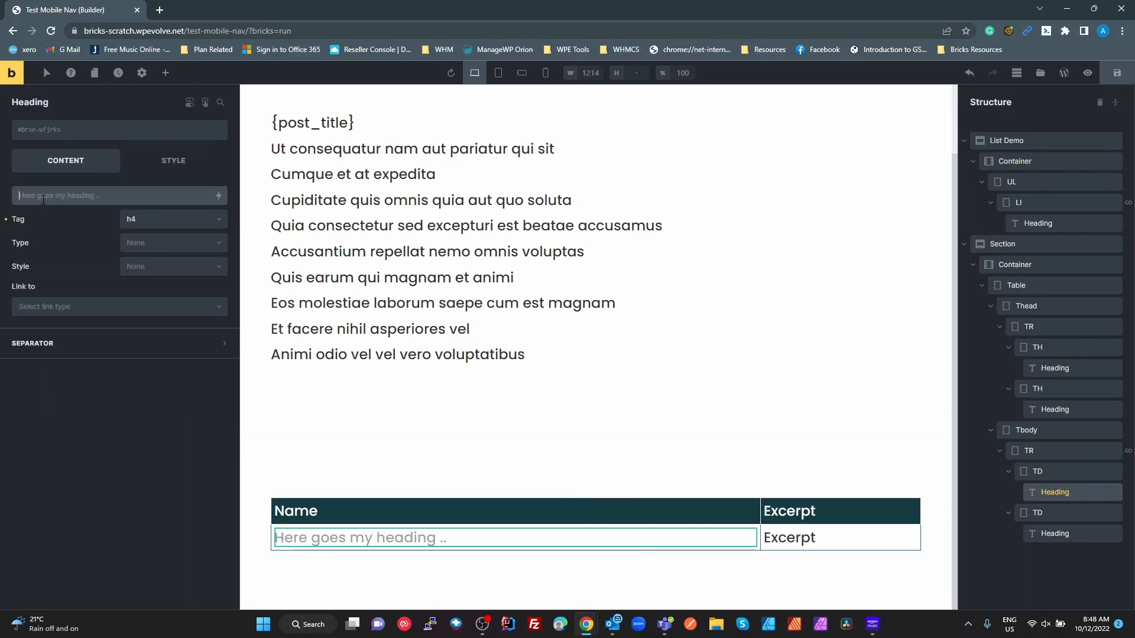
left_click(219, 195)
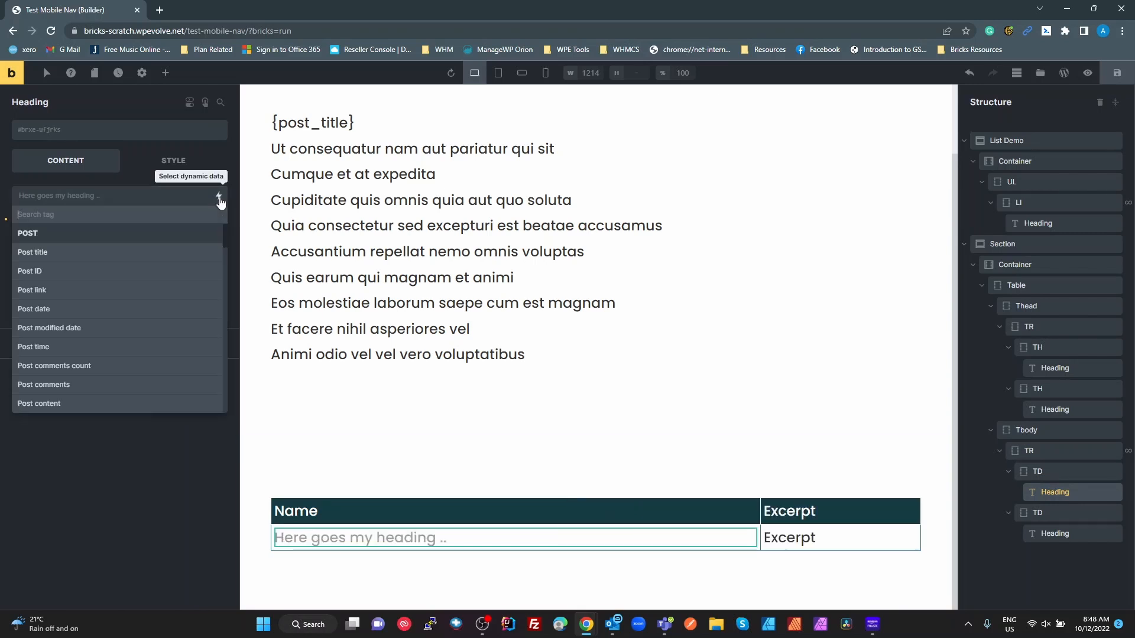
left_click(55, 252)
left_click(121, 306)
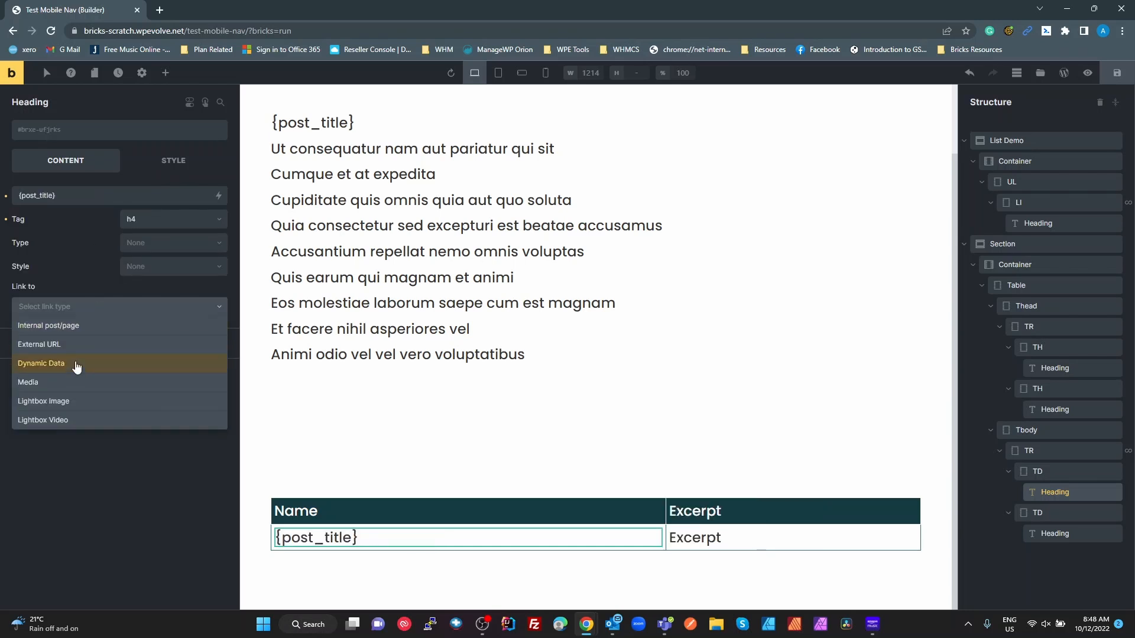
left_click_drag(74, 342, 65, 385)
left_click(55, 363)
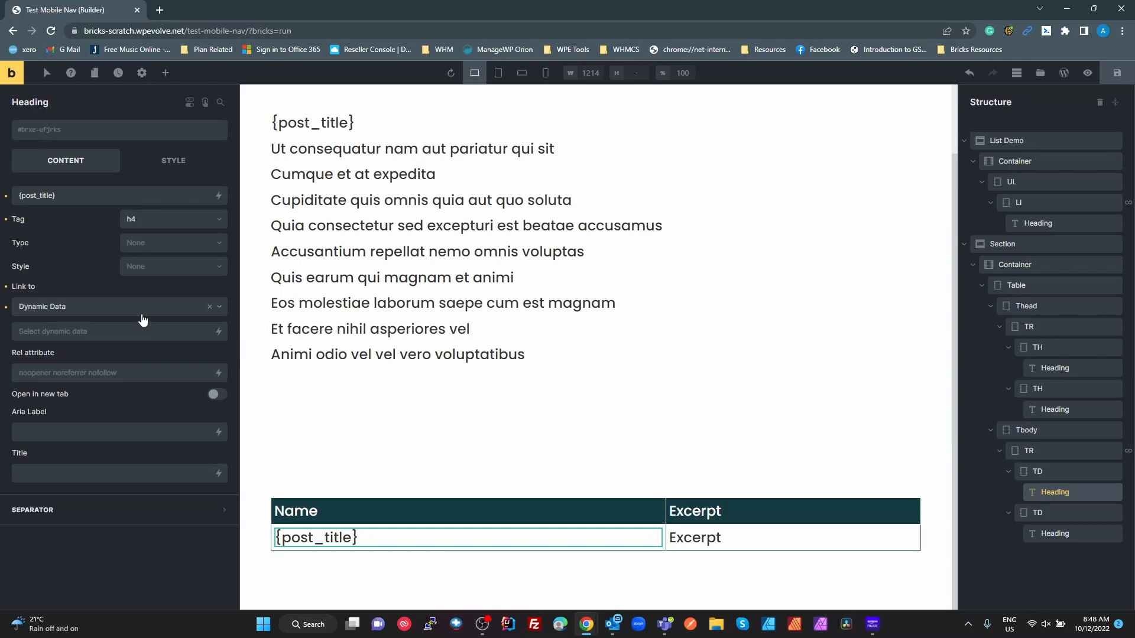
left_click(217, 331)
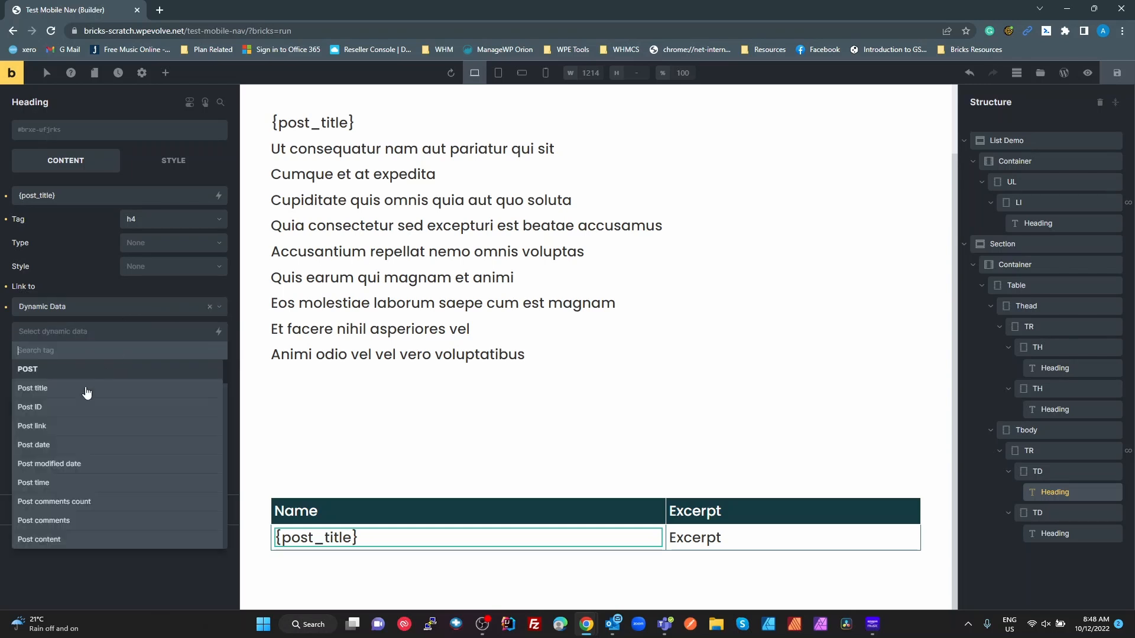
left_click(55, 428)
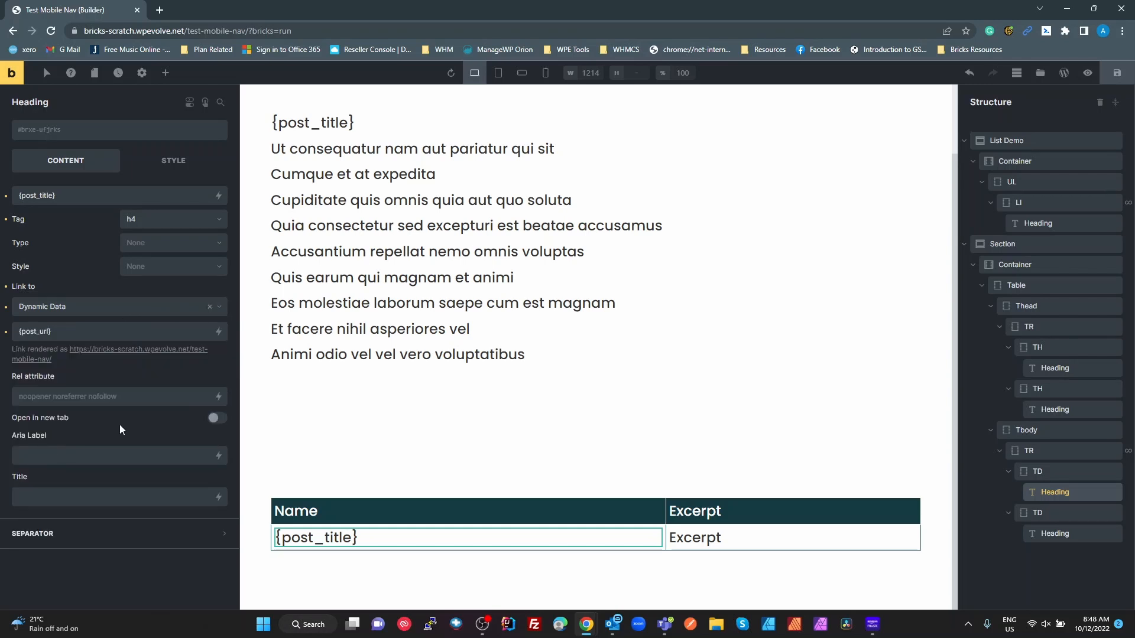
- Replace the Excerpt heading with {post_excerpt} and save the page
left_click(706, 542)
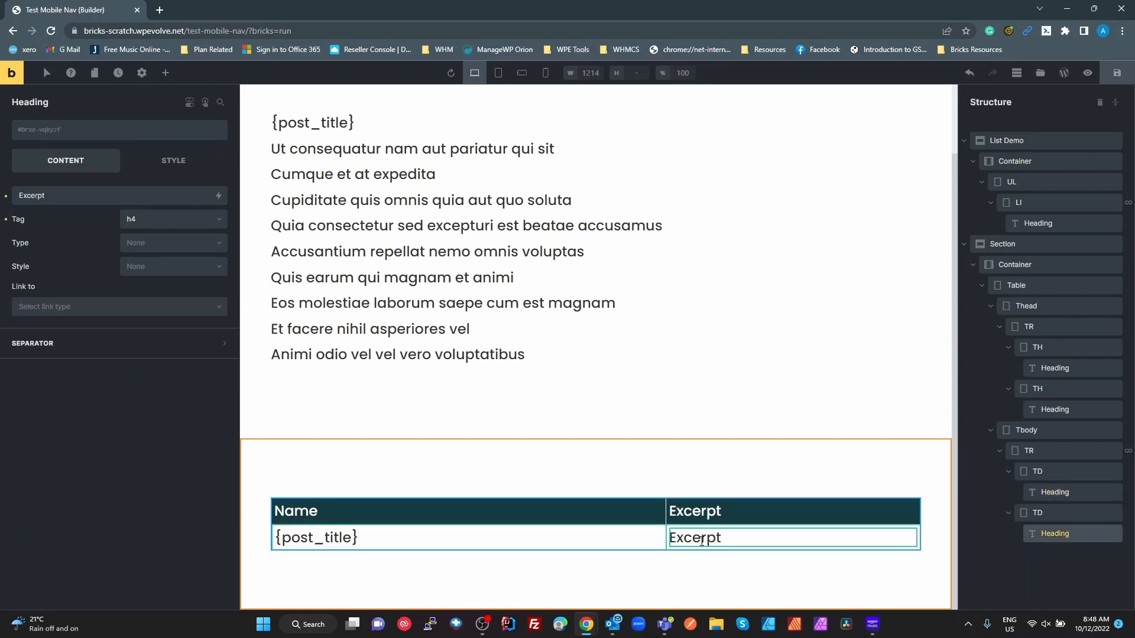
double_click(86, 195)
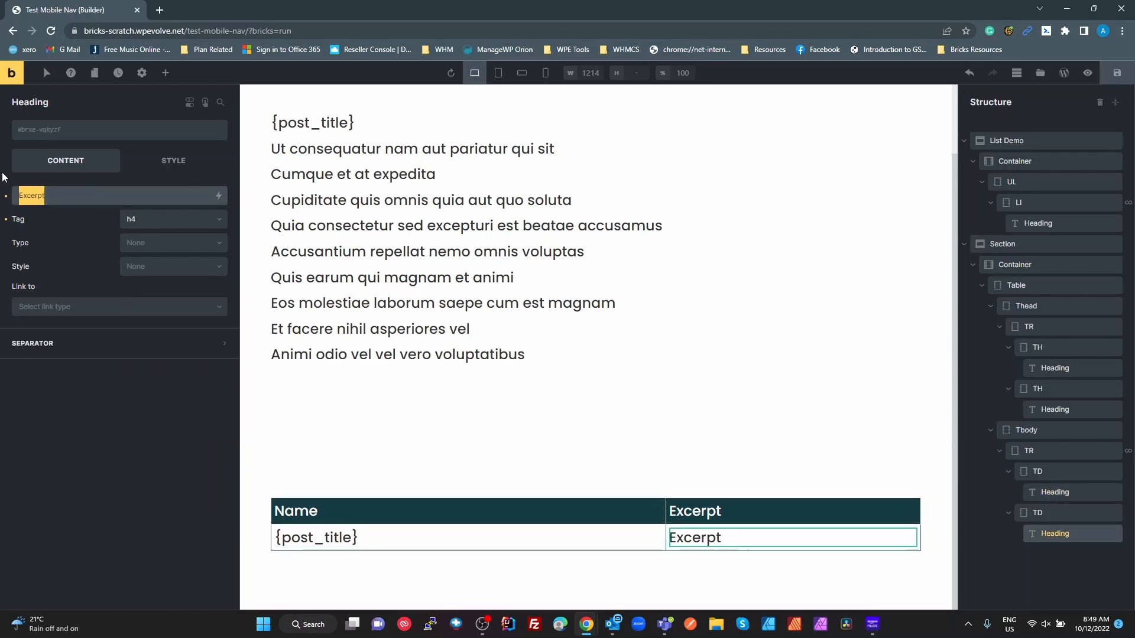
key("BackSpace")
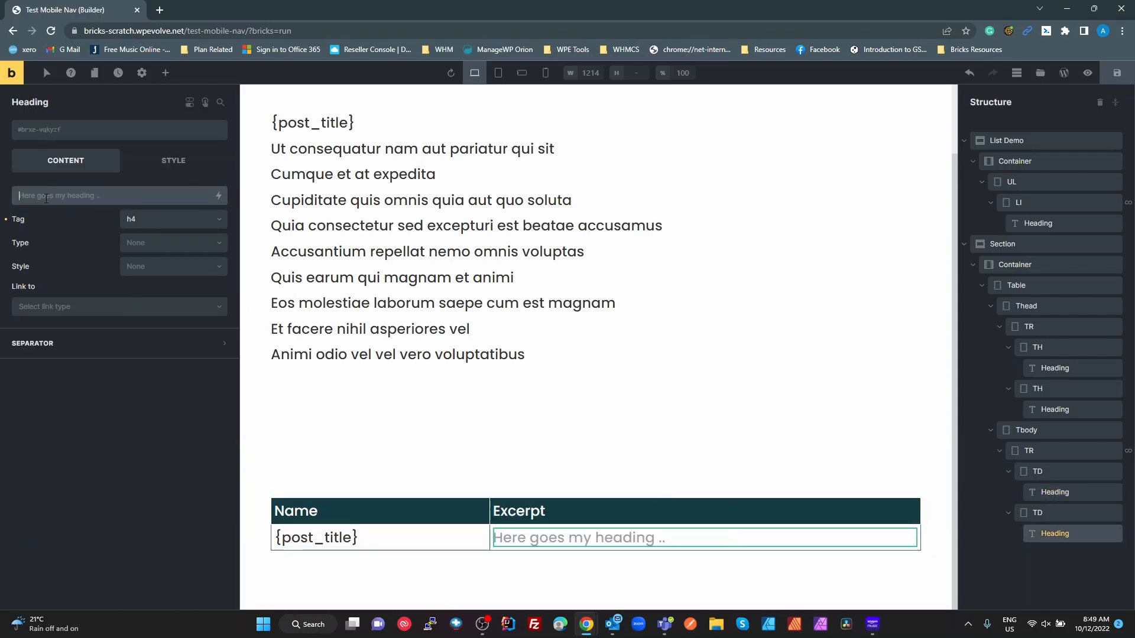
left_click(218, 195)
scroll(133, 342, "down", 2)
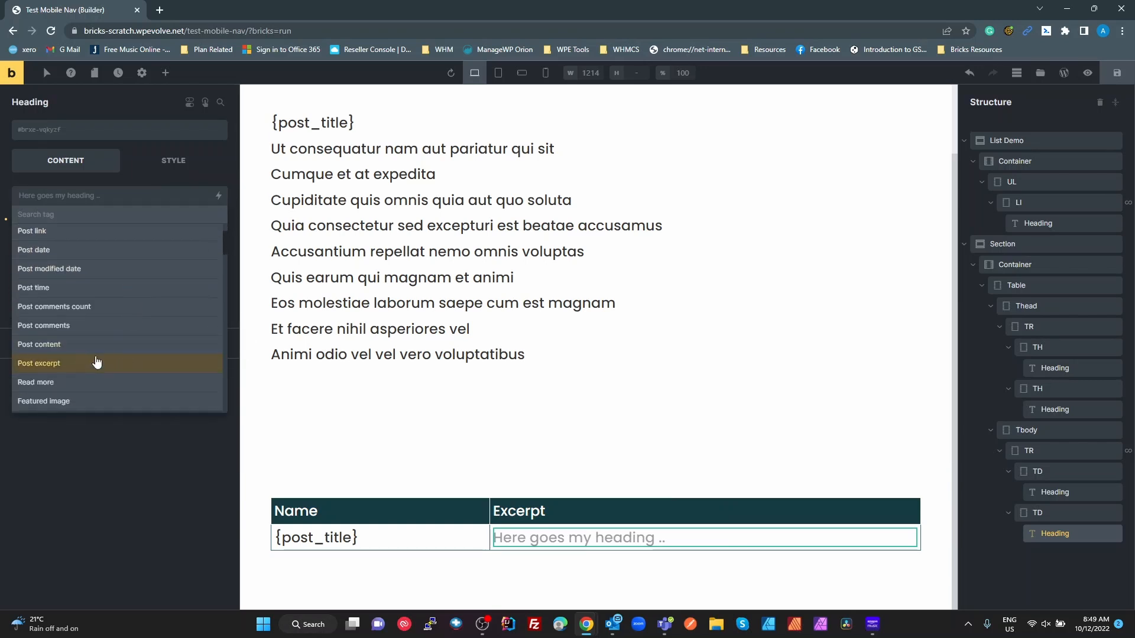
left_click(92, 359)
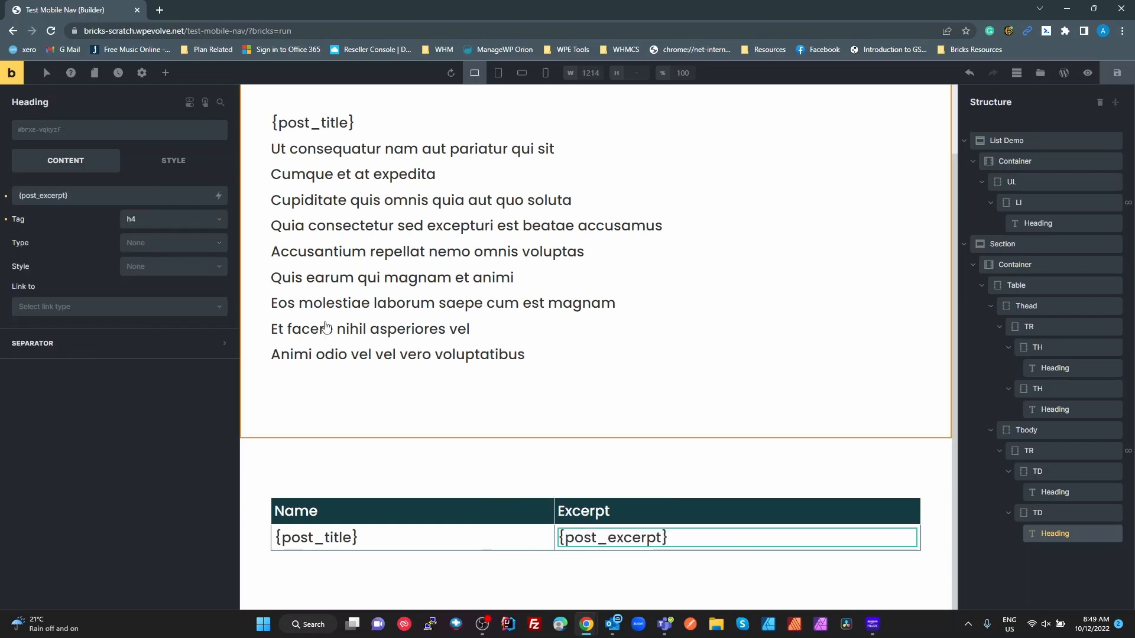
left_click(1123, 75)
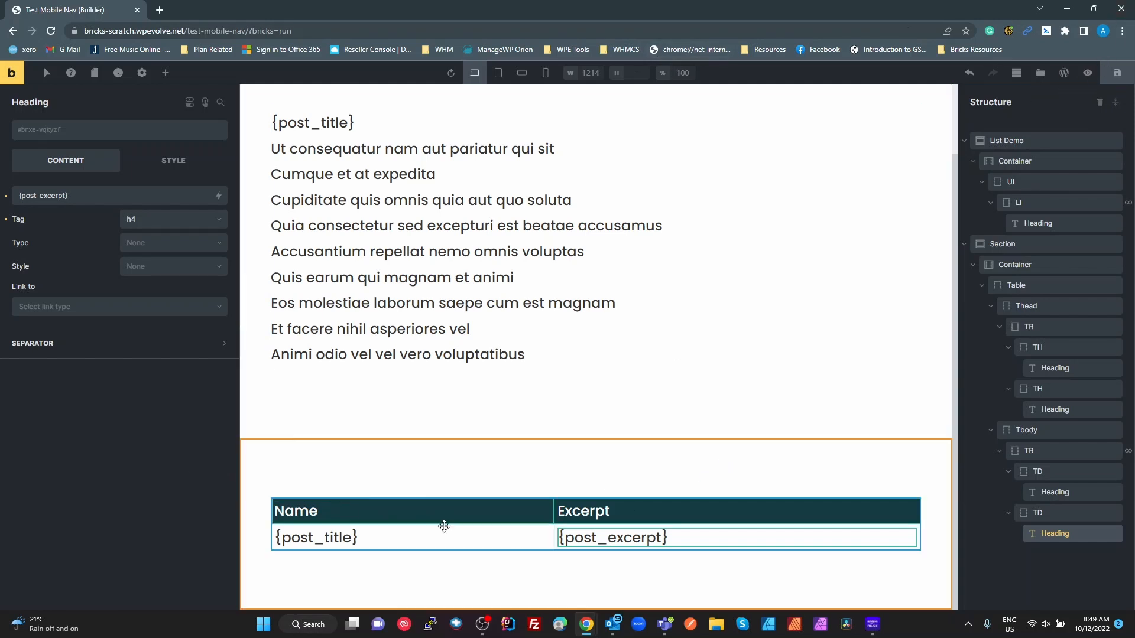
- Open the live page on the frontend and scroll through the posts table
left_click(1087, 73)
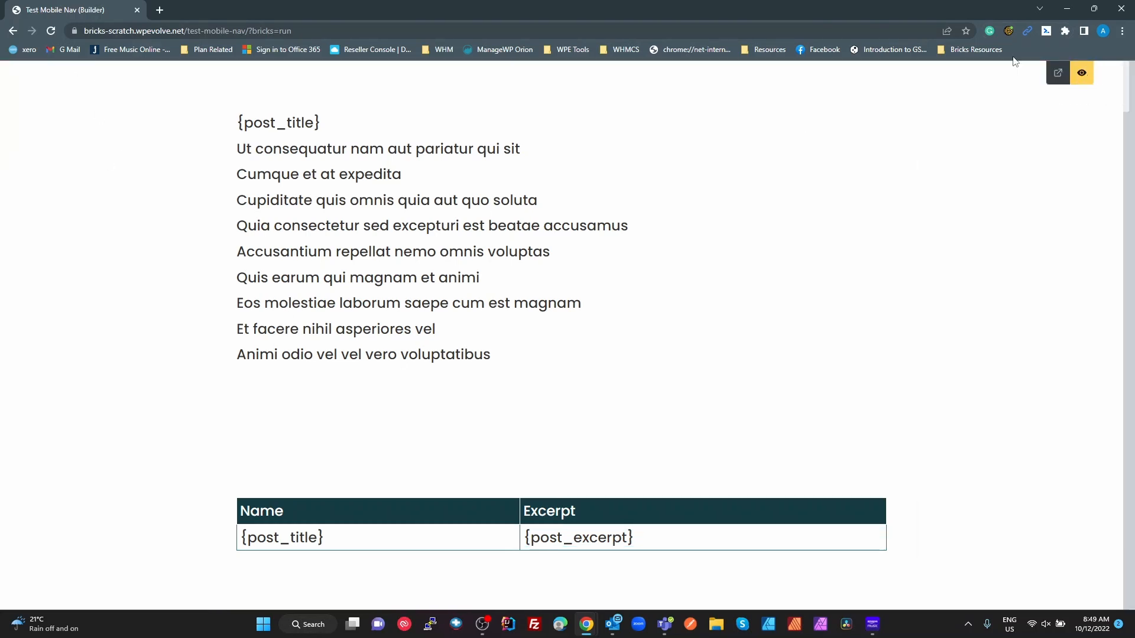
left_click(1058, 73)
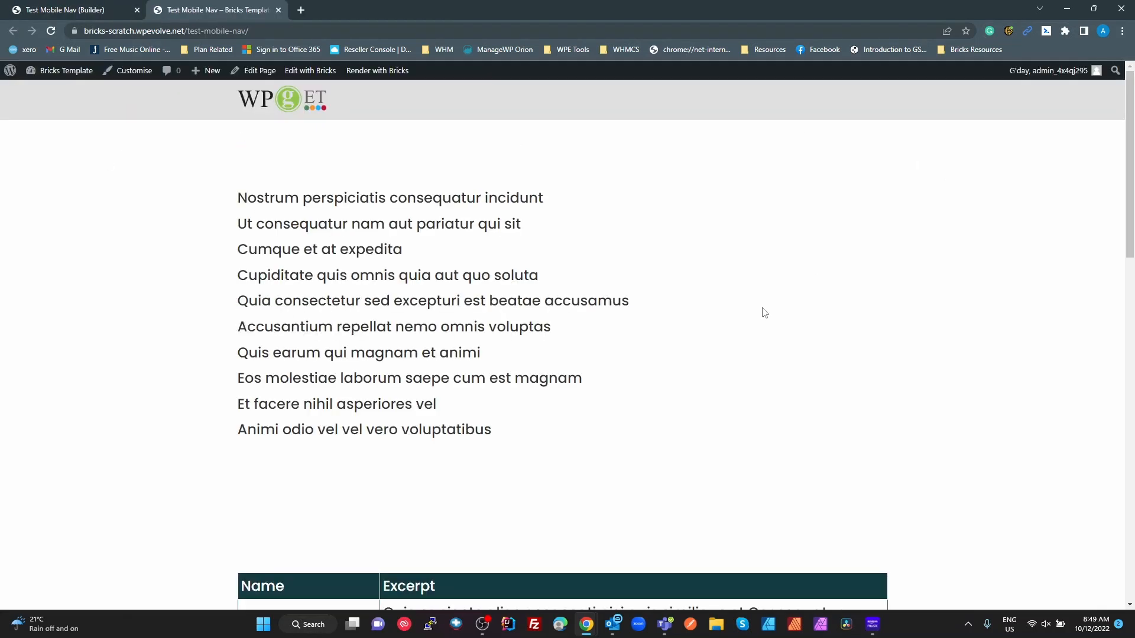
scroll(760, 312, "down", 15)
scroll(686, 355, "down", 3)
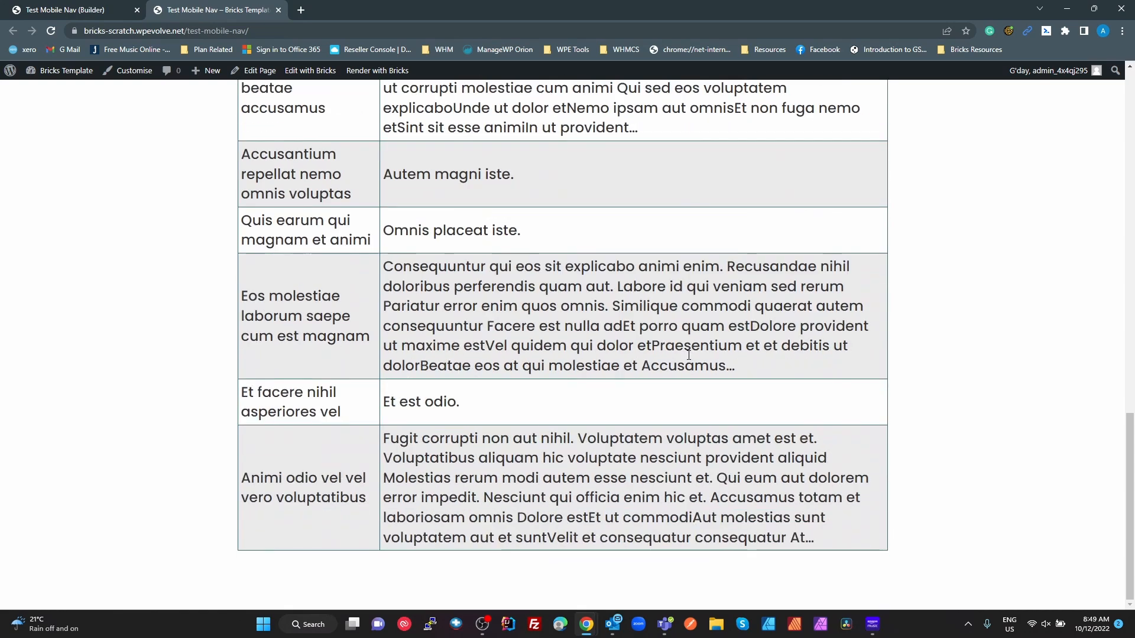
scroll(391, 394, "up", 15)
scroll(391, 394, "down", 10)
scroll(391, 395, "down", 5)
scroll(413, 402, "up", 16)
scroll(434, 412, "down", 5)
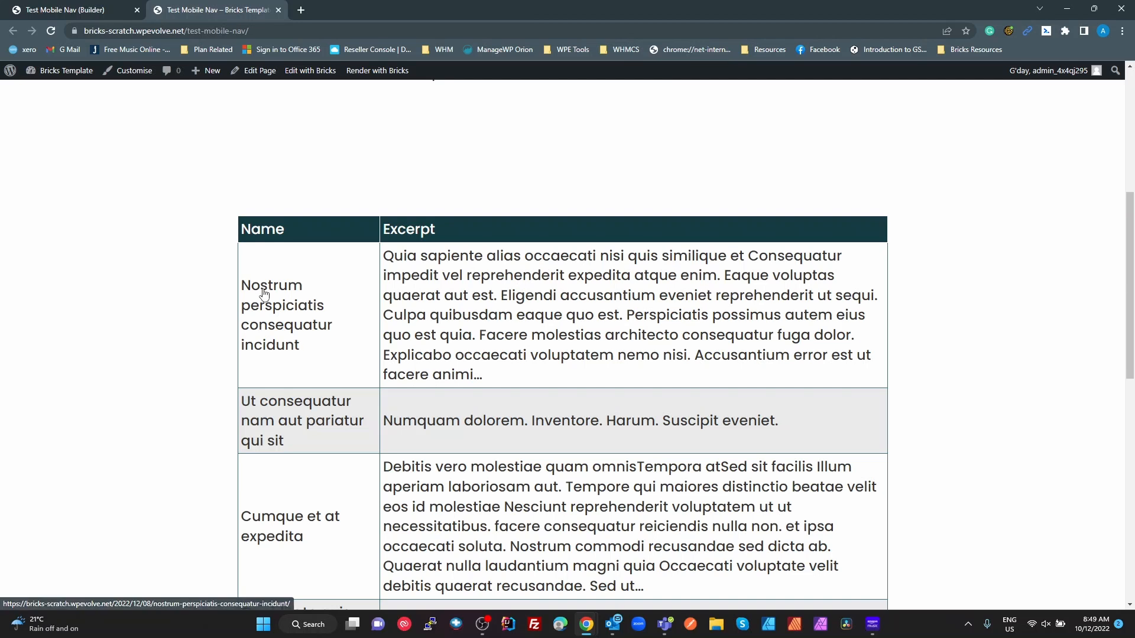
- Follow the first post's title link, come back, and return to the builder tab
left_click(279, 309)
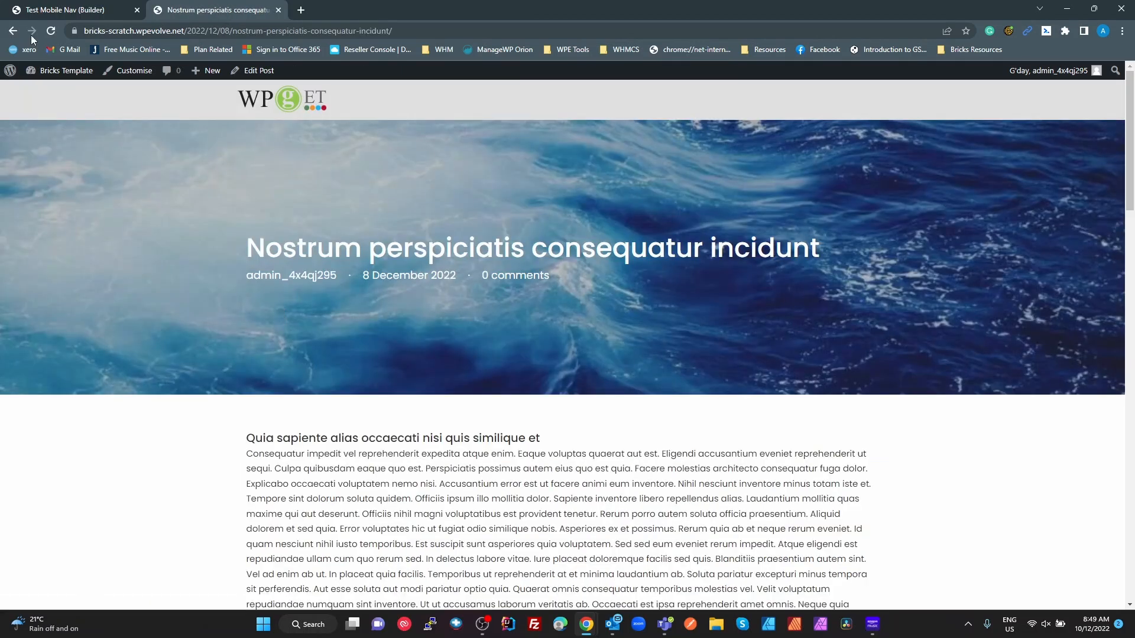
left_click(12, 31)
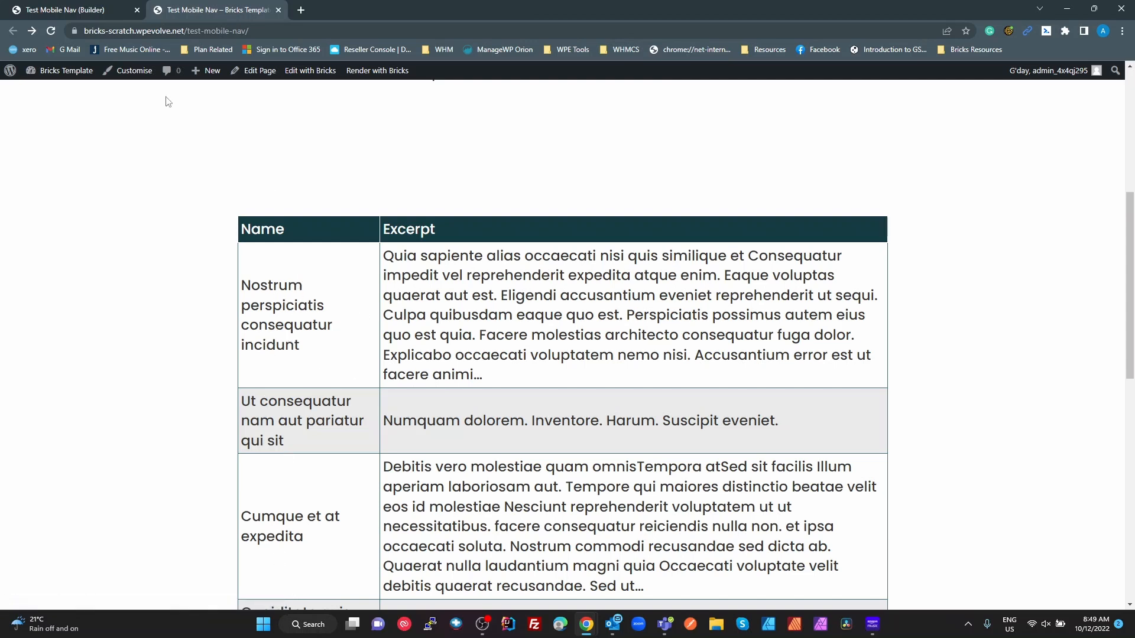
left_click(99, 11)
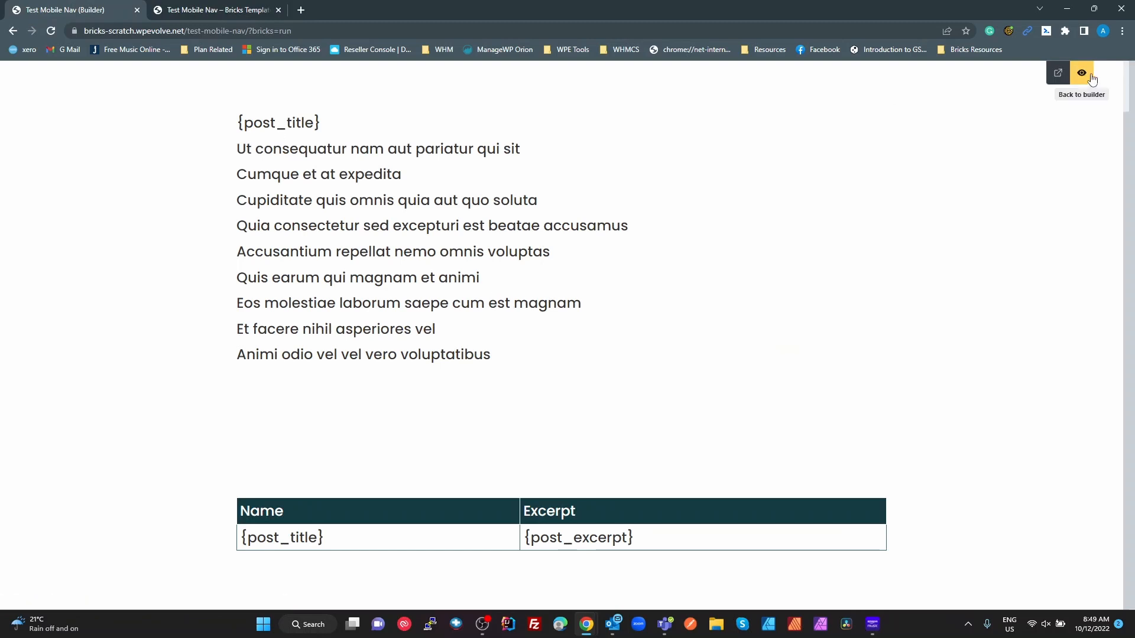
- Leave preview and select the table cell holding the post title
left_click(1085, 77)
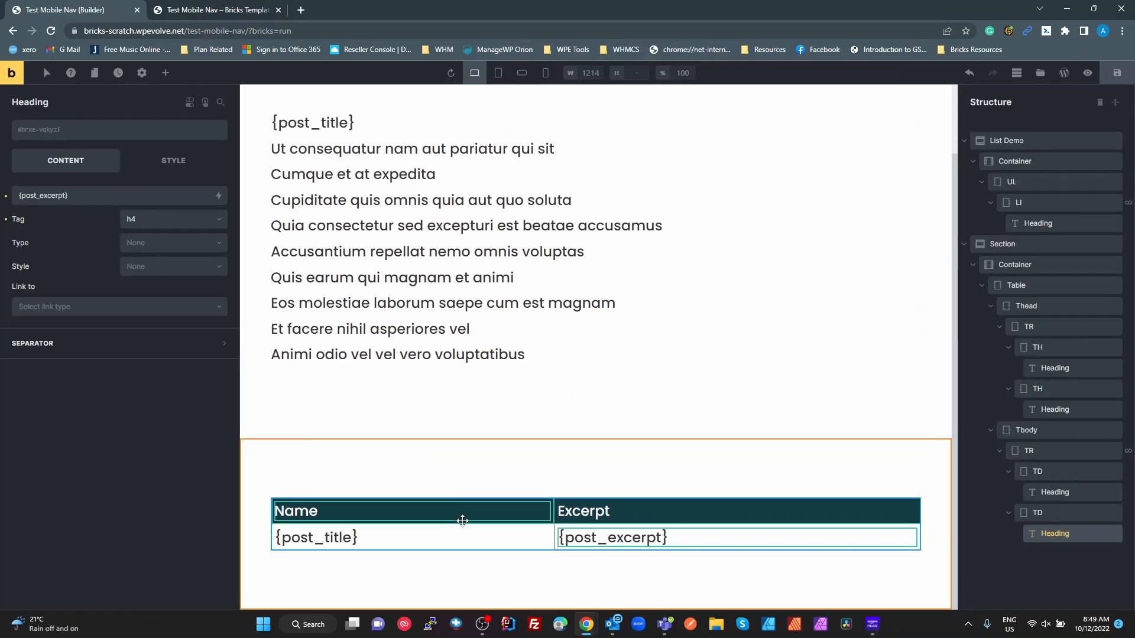
left_click(463, 537)
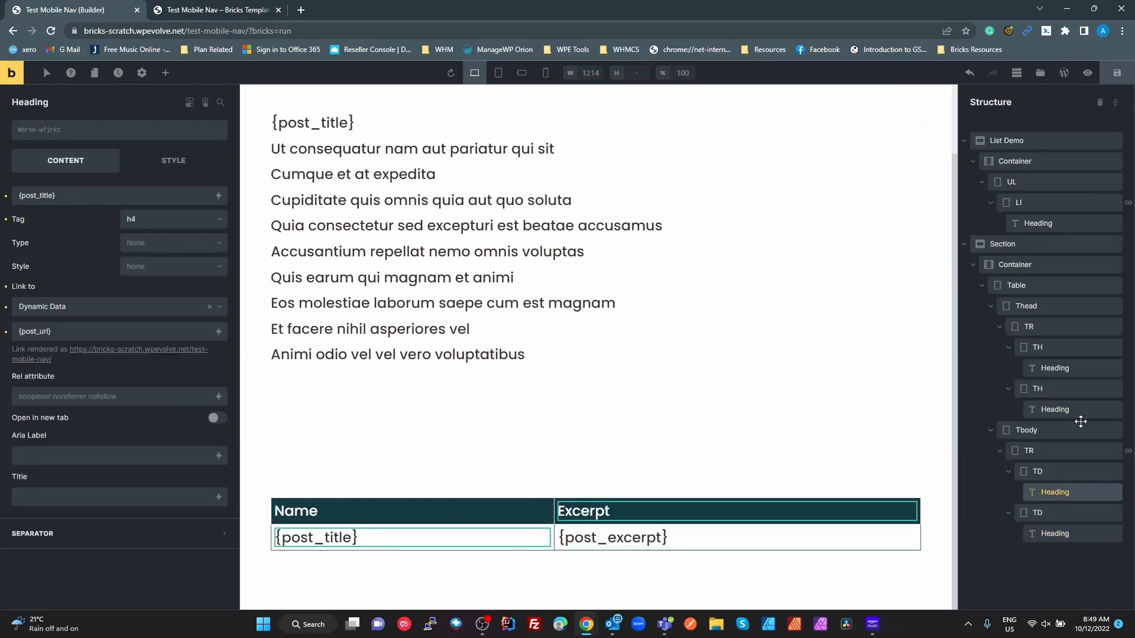
left_click(1040, 472)
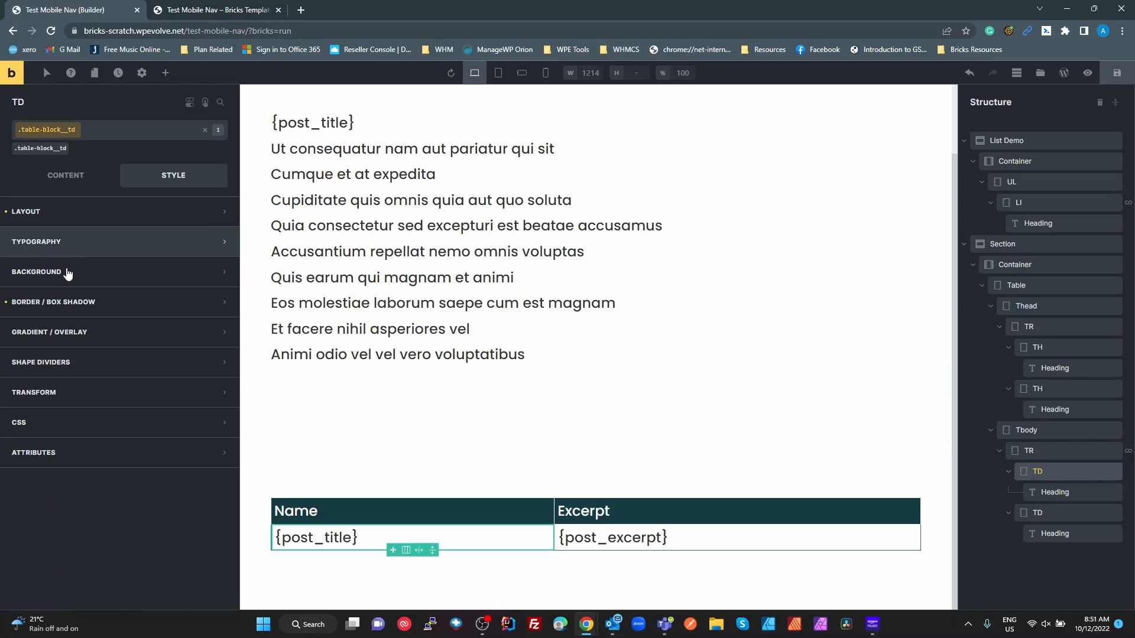
- Give the cell custom CSS 'root{ vertical-align: top; }' and save
left_click(55, 422)
scroll(95, 532, "down", 3)
left_click(93, 466)
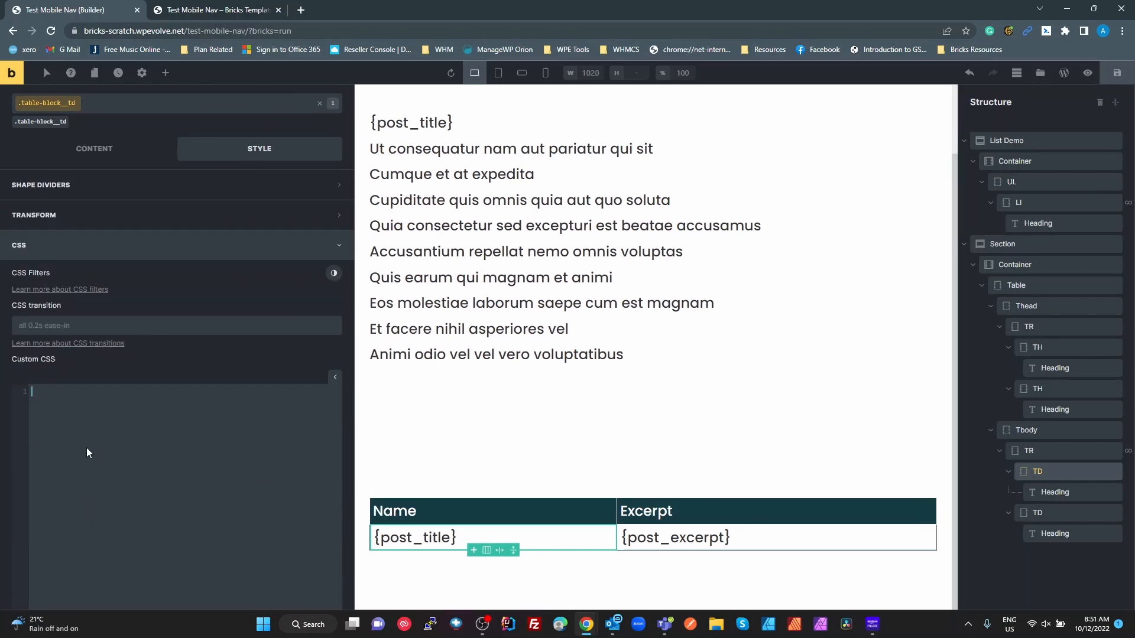
type("root{")
key("Return")
key("Return")
type("}")
key("Up")
type("v")
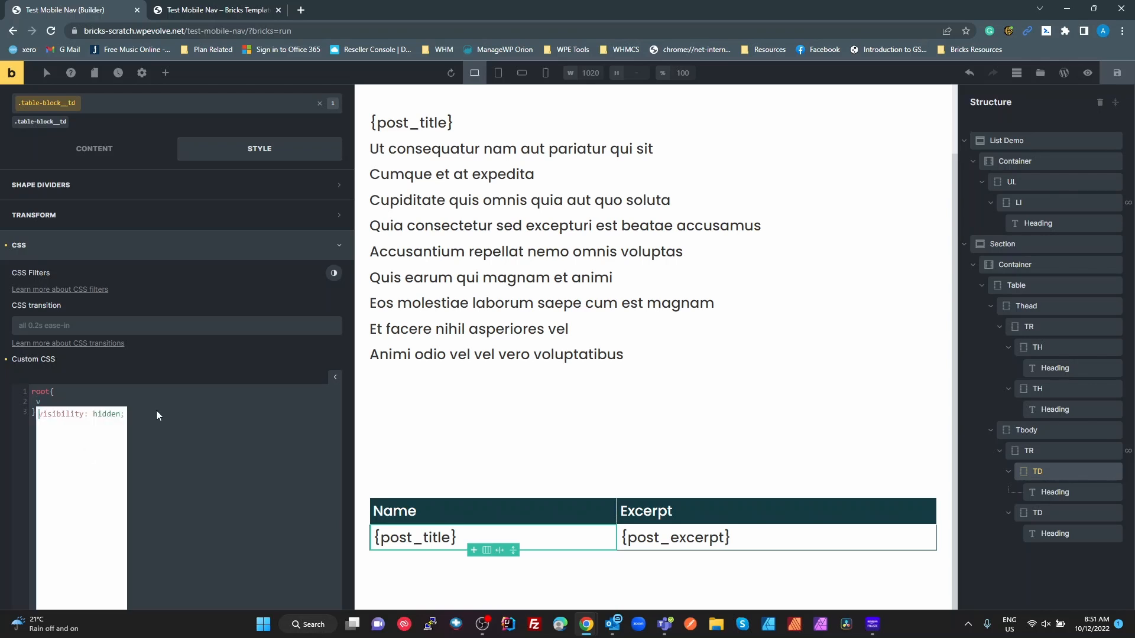
left_click(224, 10)
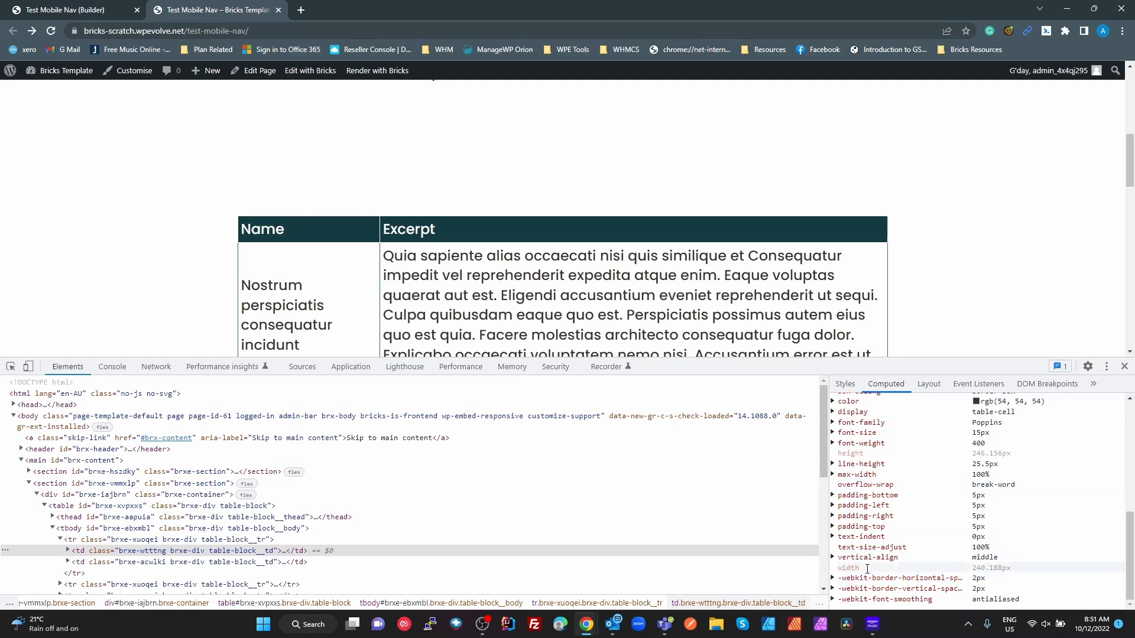
left_click(71, 11)
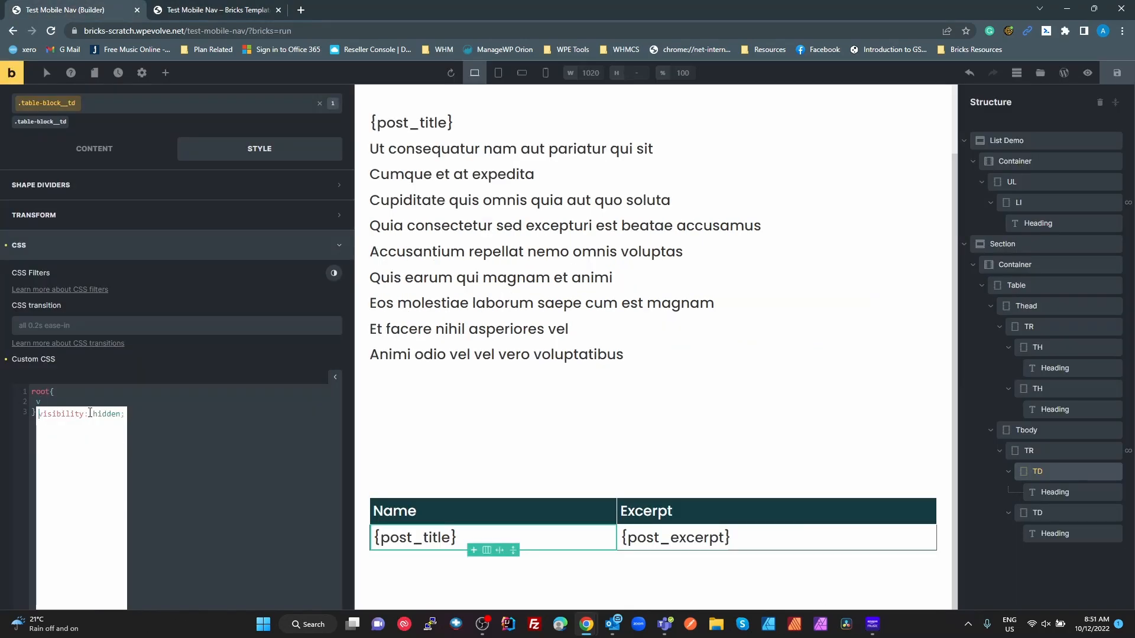
type("ve")
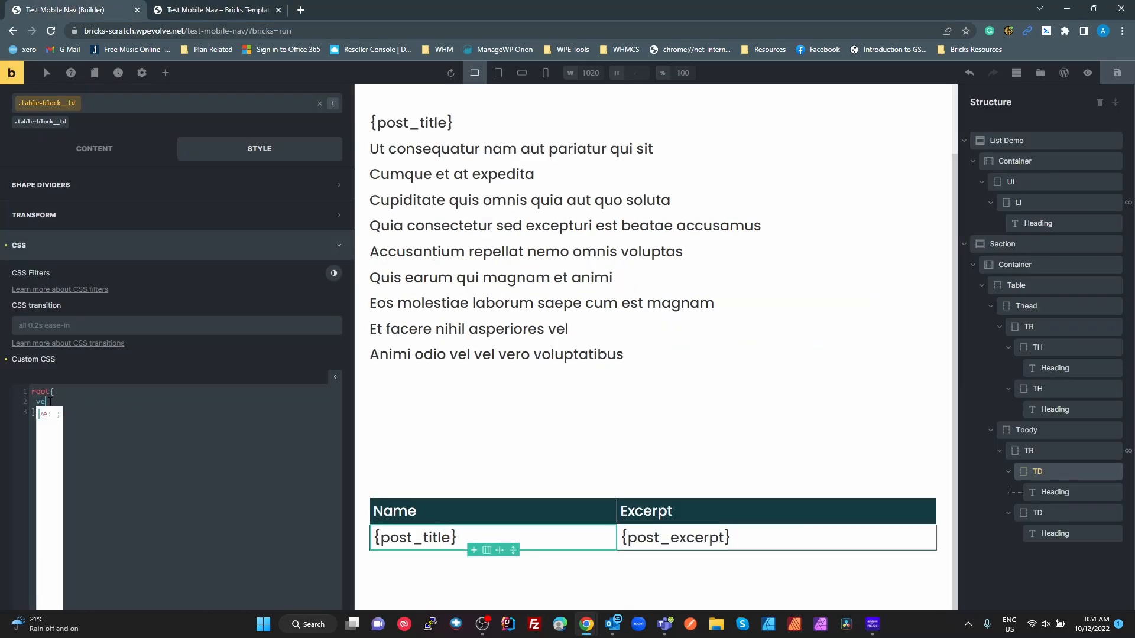
type("rtical-align")
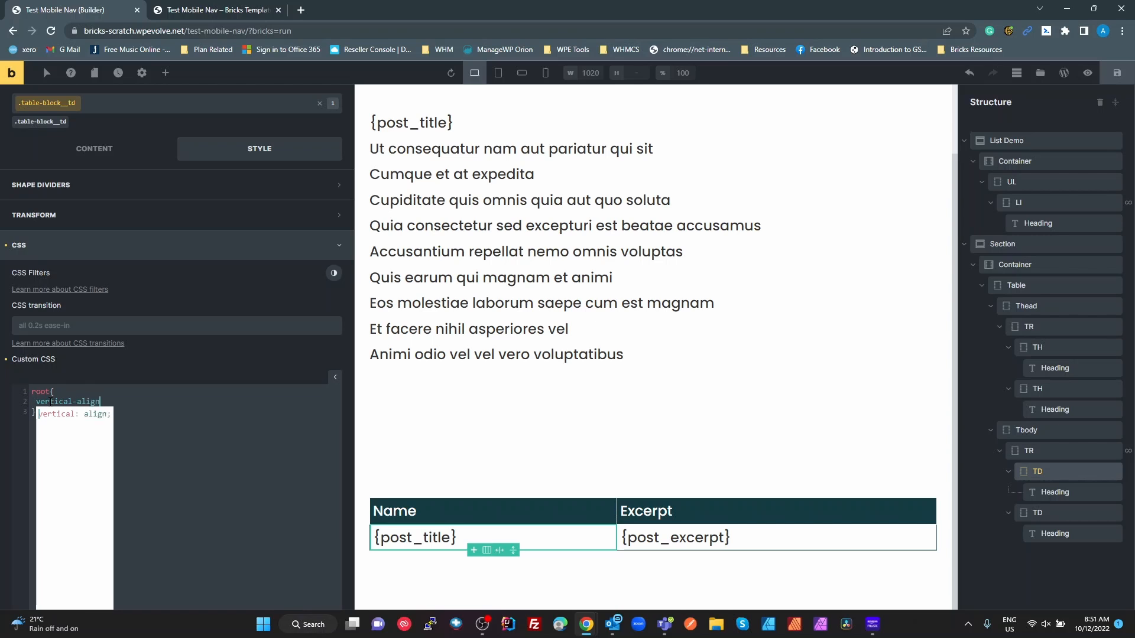
type(": top")
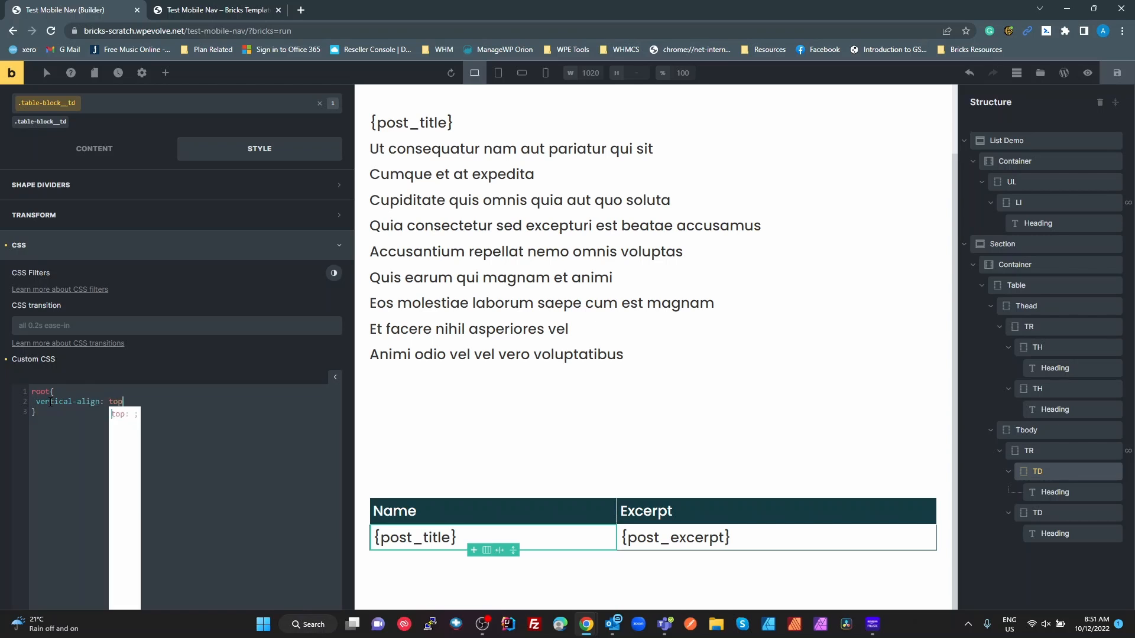
type(";")
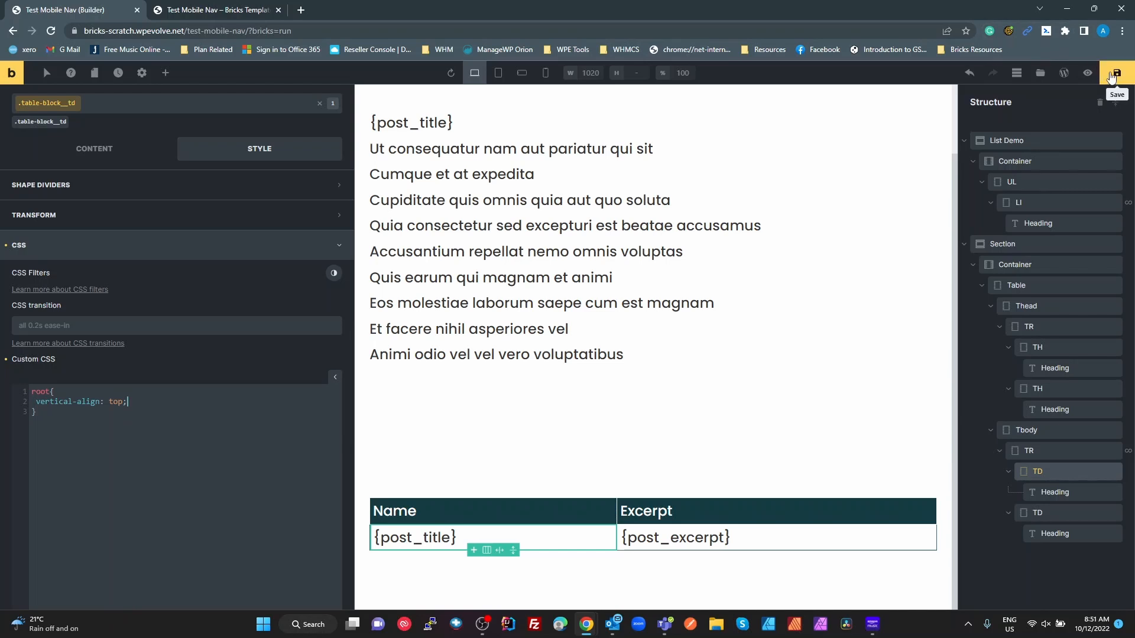
left_click(1116, 72)
left_click(216, 10)
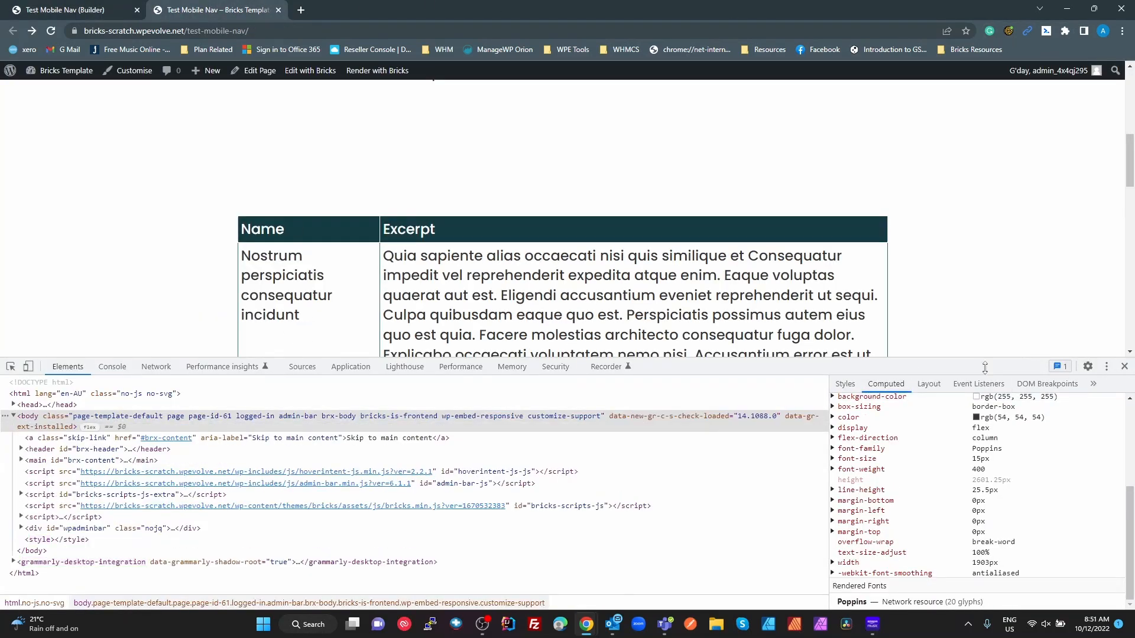
- Close developer tools and scroll the live table to check the top-aligned titles
left_click(1124, 366)
scroll(318, 402, "down", 6)
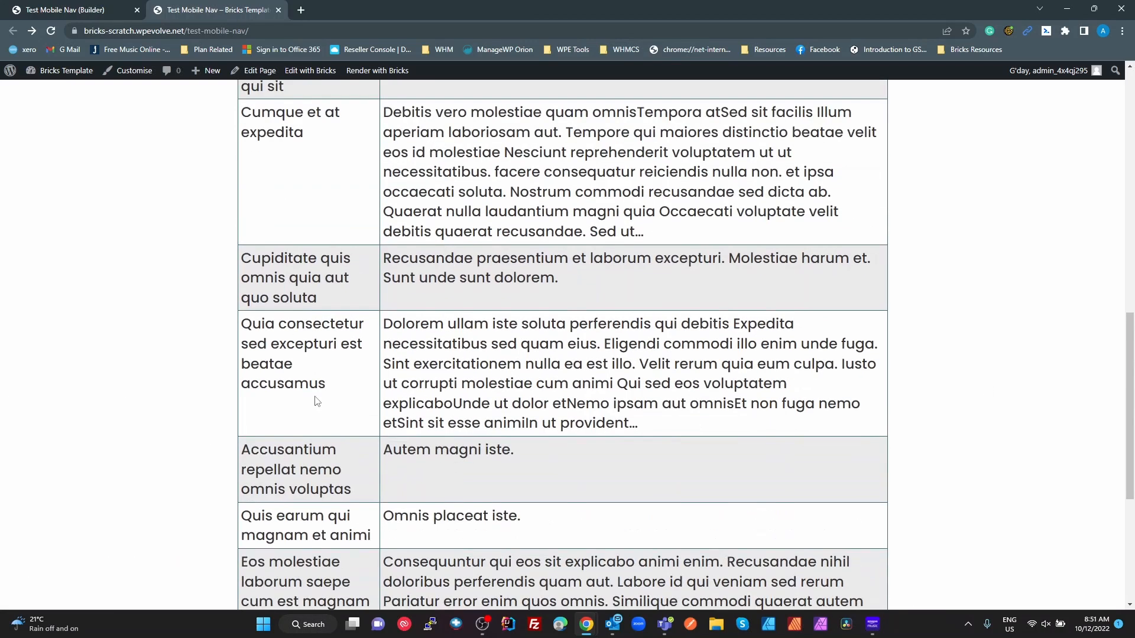
scroll(317, 402, "down", 5)
scroll(314, 398, "up", 18)
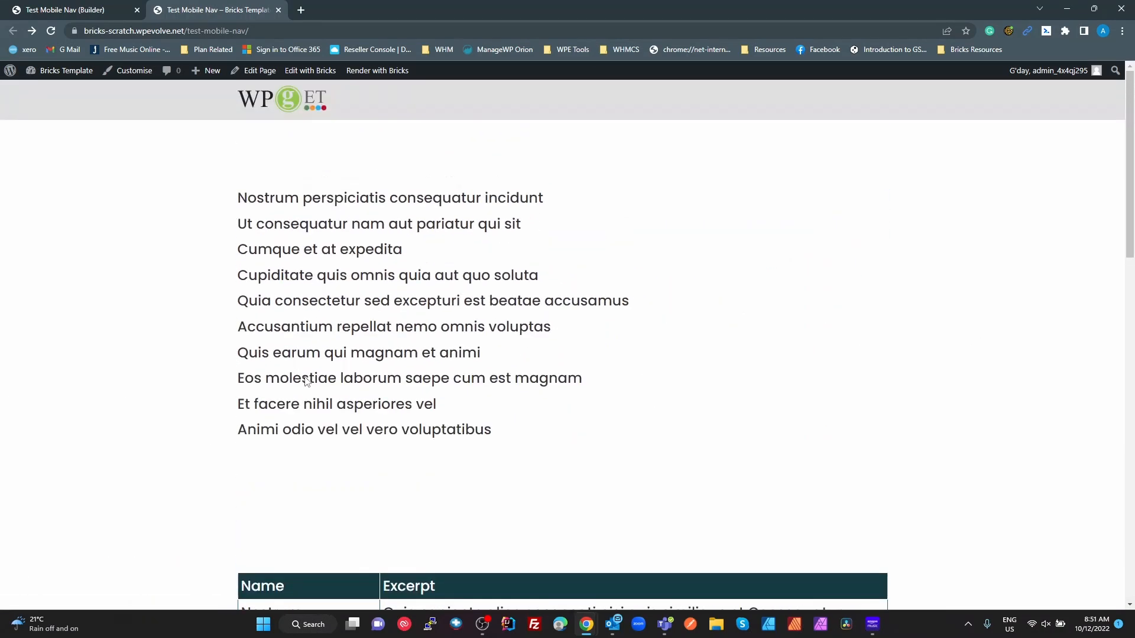
scroll(311, 376, "down", 16)
scroll(342, 390, "up", 7)
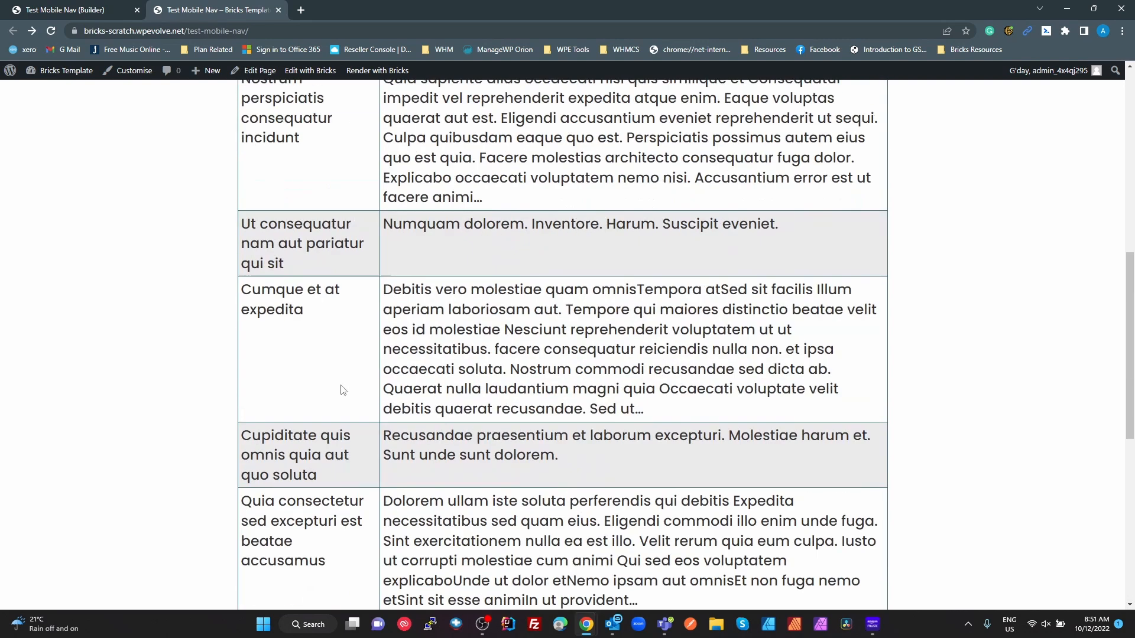
scroll(341, 390, "up", 6)
scroll(349, 385, "down", 3)
scroll(352, 381, "up", 6)
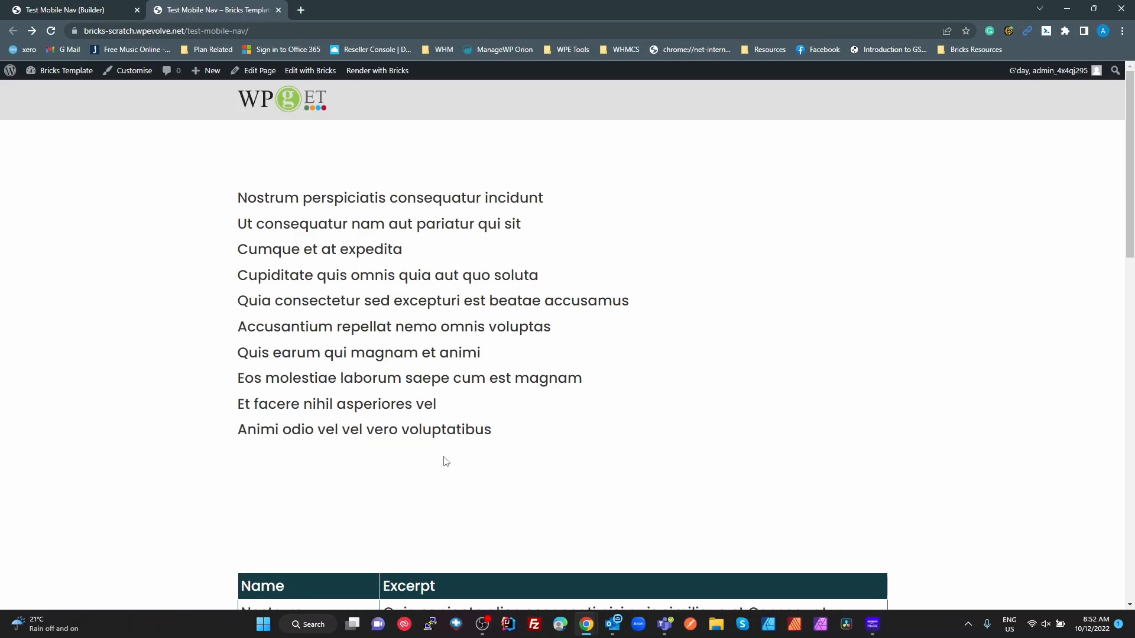
scroll(525, 471, "down", 4)
scroll(525, 471, "down", 15)
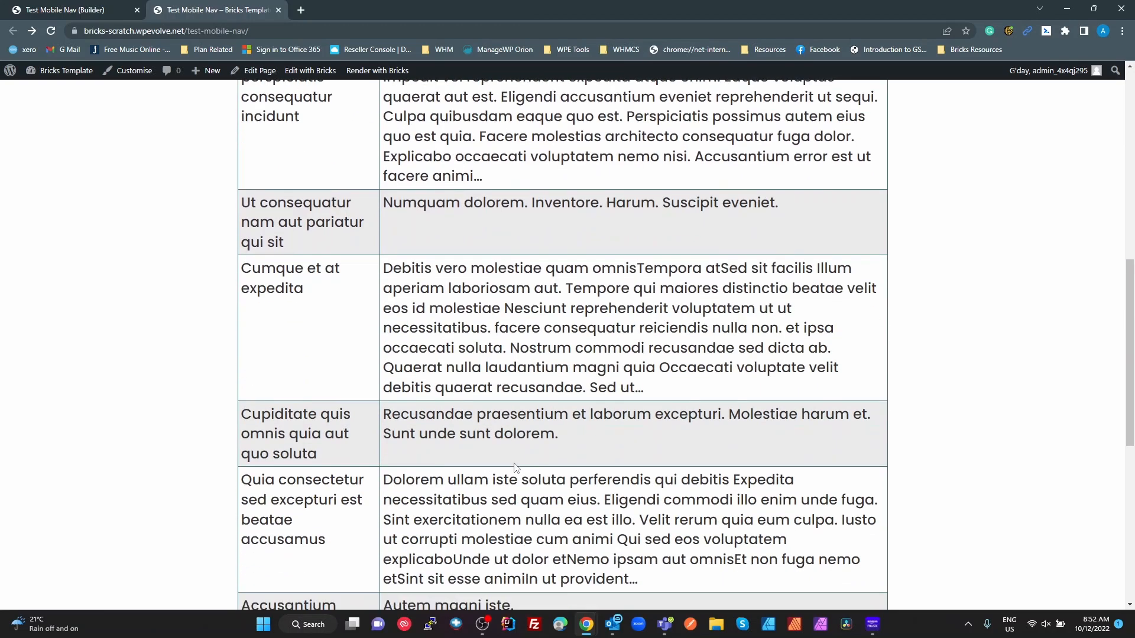
scroll(516, 467, "up", 15)
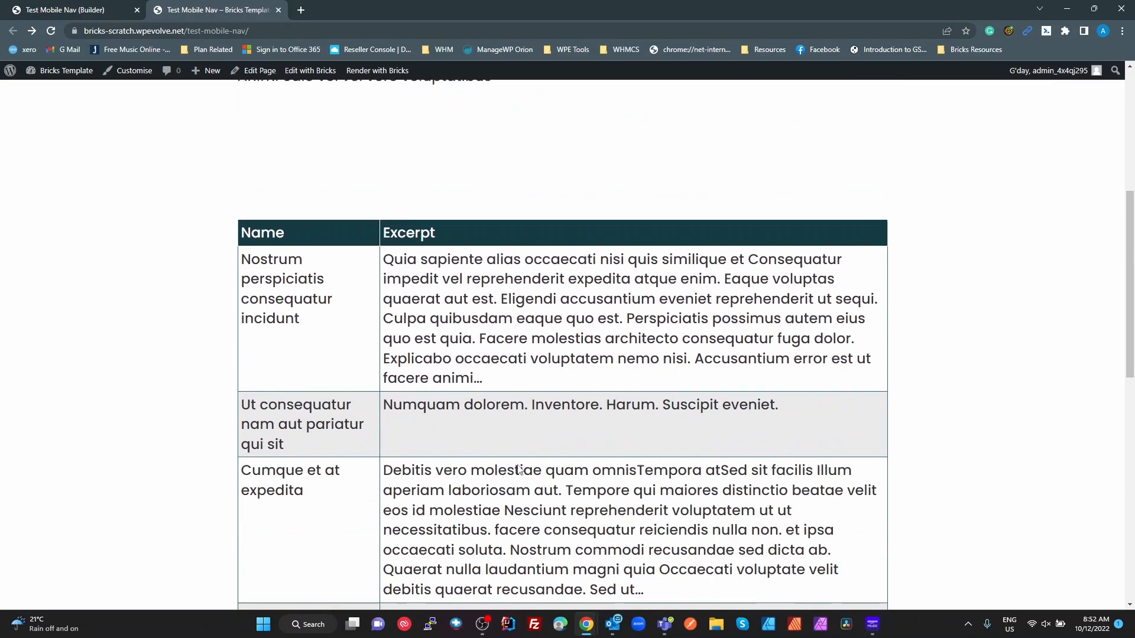
scroll(518, 469, "down", 1)
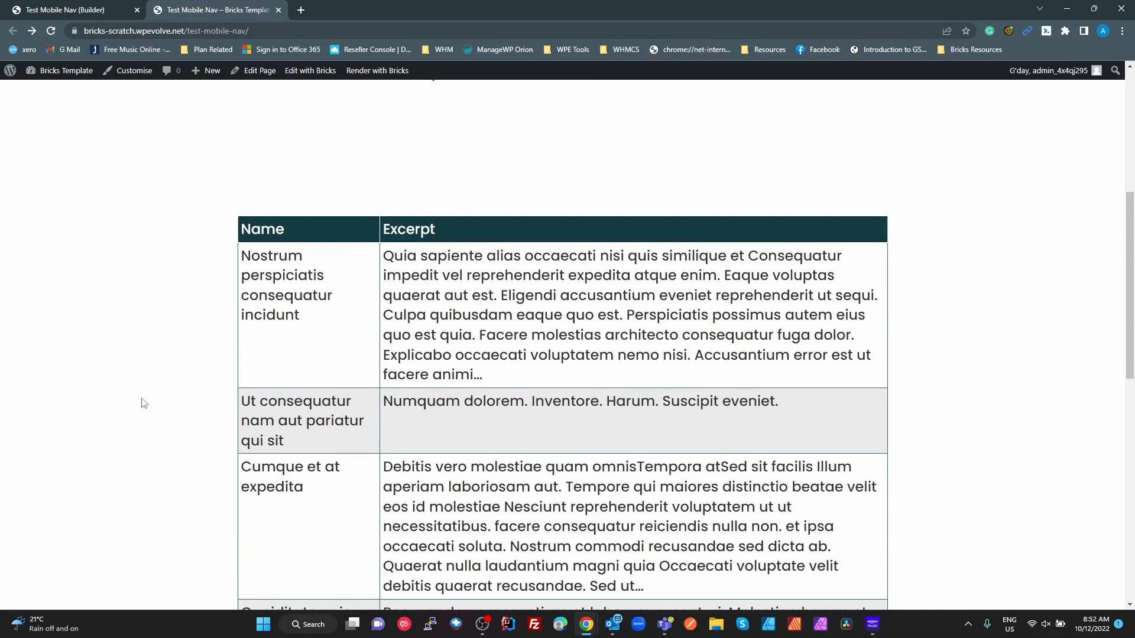
- Inspect the title link, tbody, table and thead in developer tools, then close them
key("F12")
left_click(10, 366)
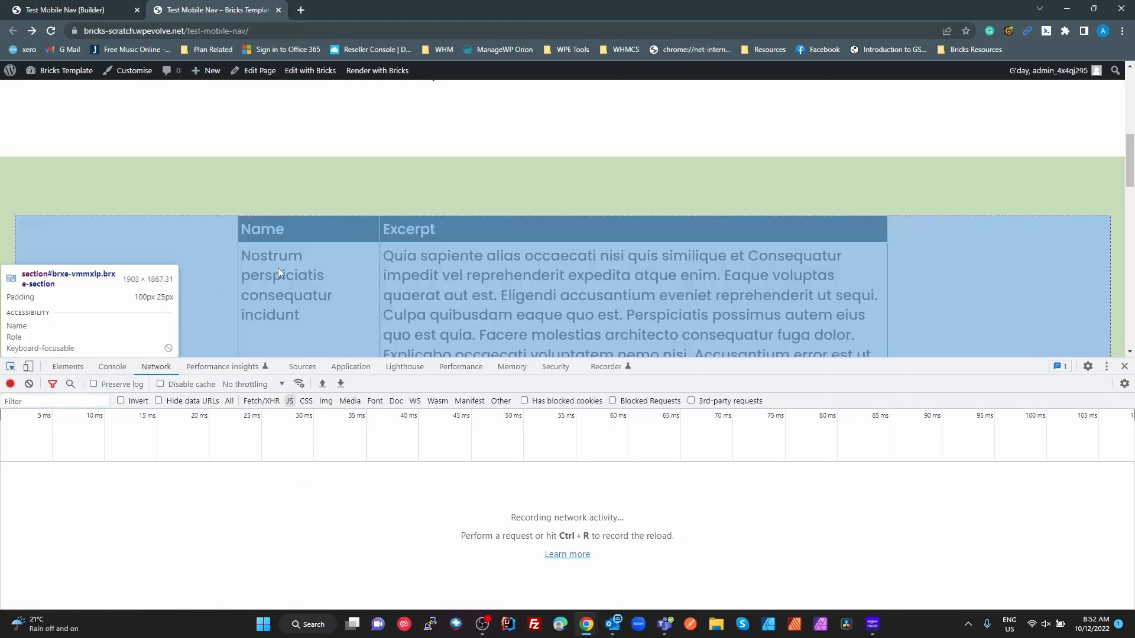
left_click(298, 295)
left_click(86, 527)
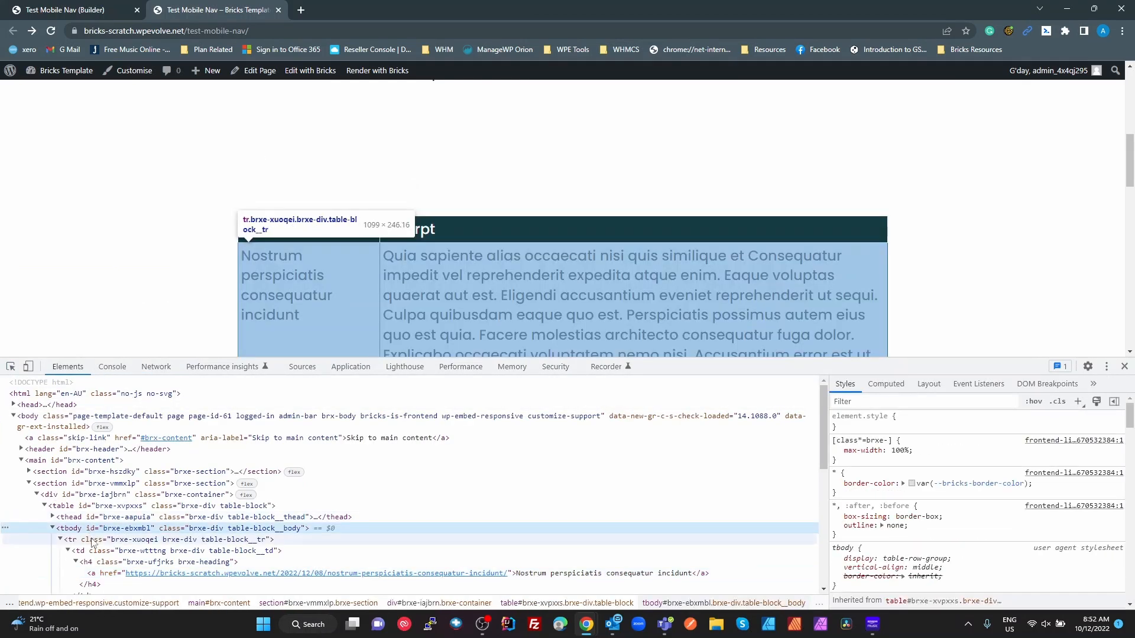
left_click(84, 507)
left_click(94, 517)
left_click(102, 529)
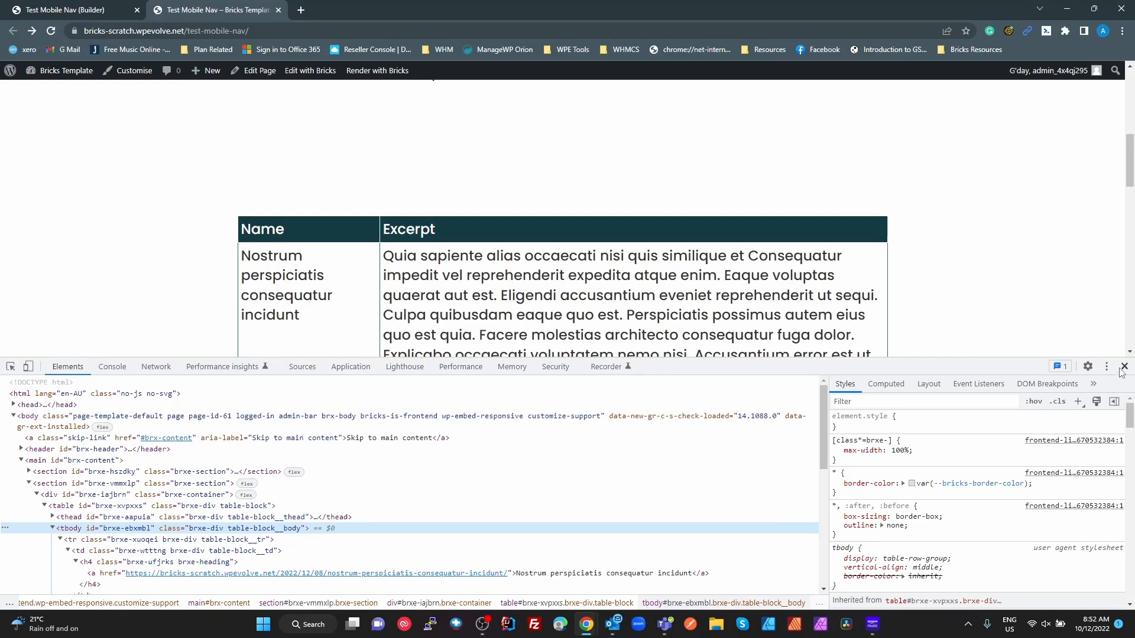
left_click(1124, 366)
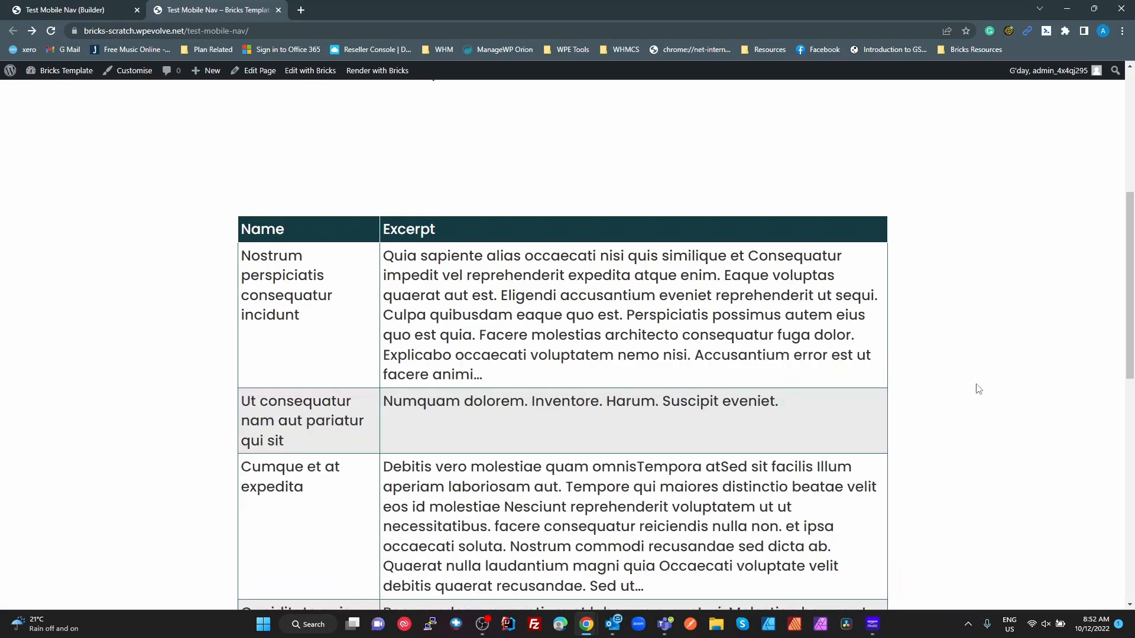
- Give the first body TD a 1rem font size under Typography and save
left_click(94, 10)
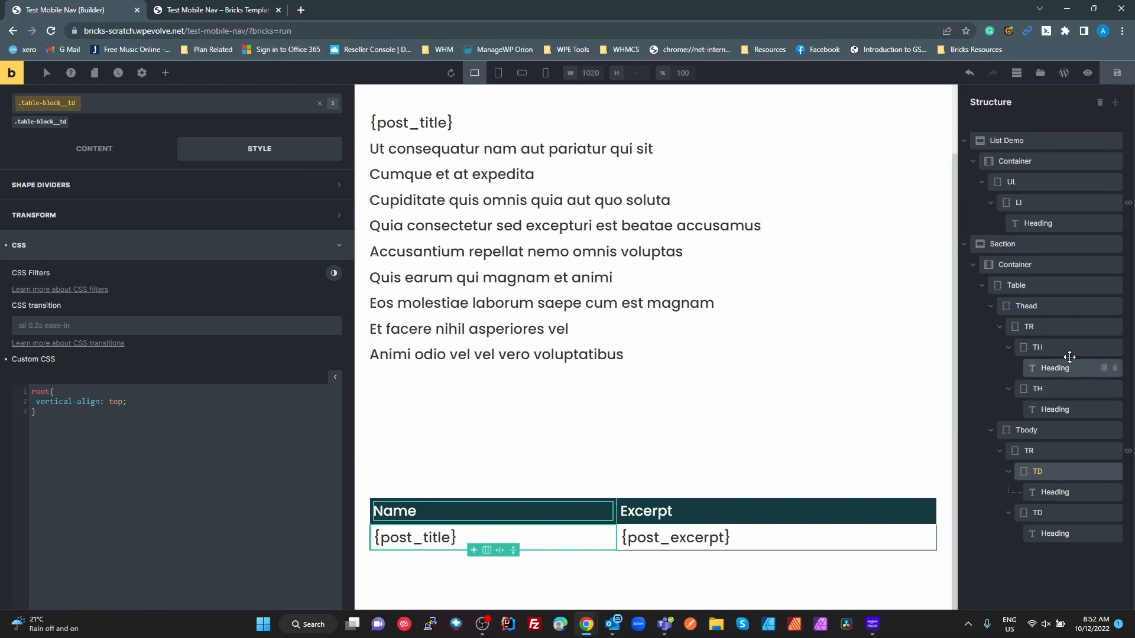
scroll(646, 397, "up", 2)
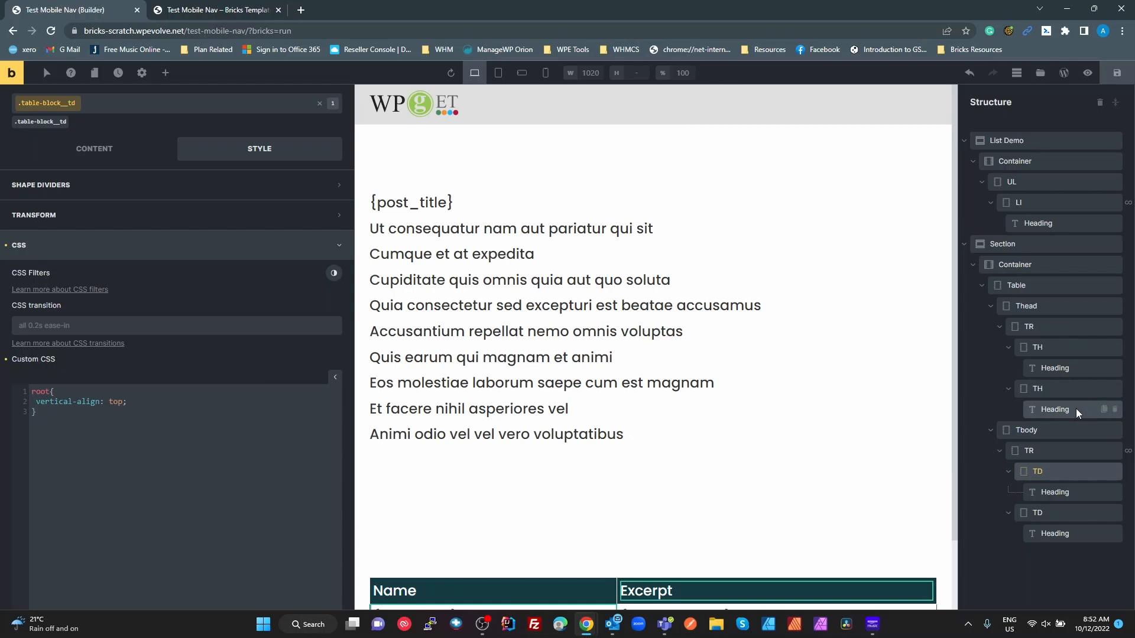
left_click(1051, 491)
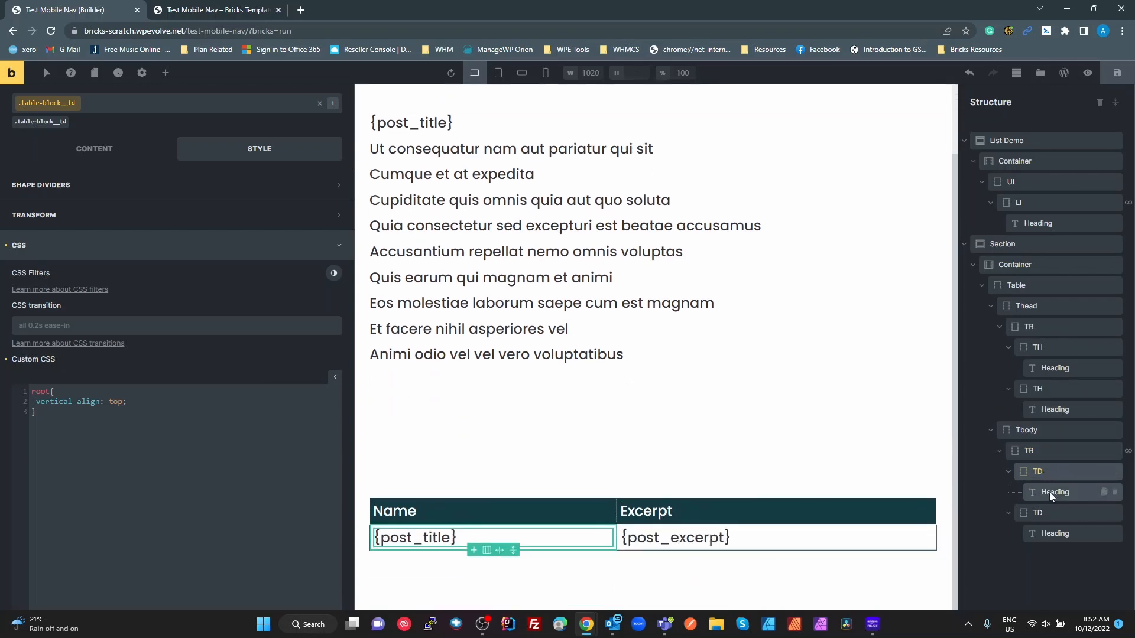
left_click(1048, 470)
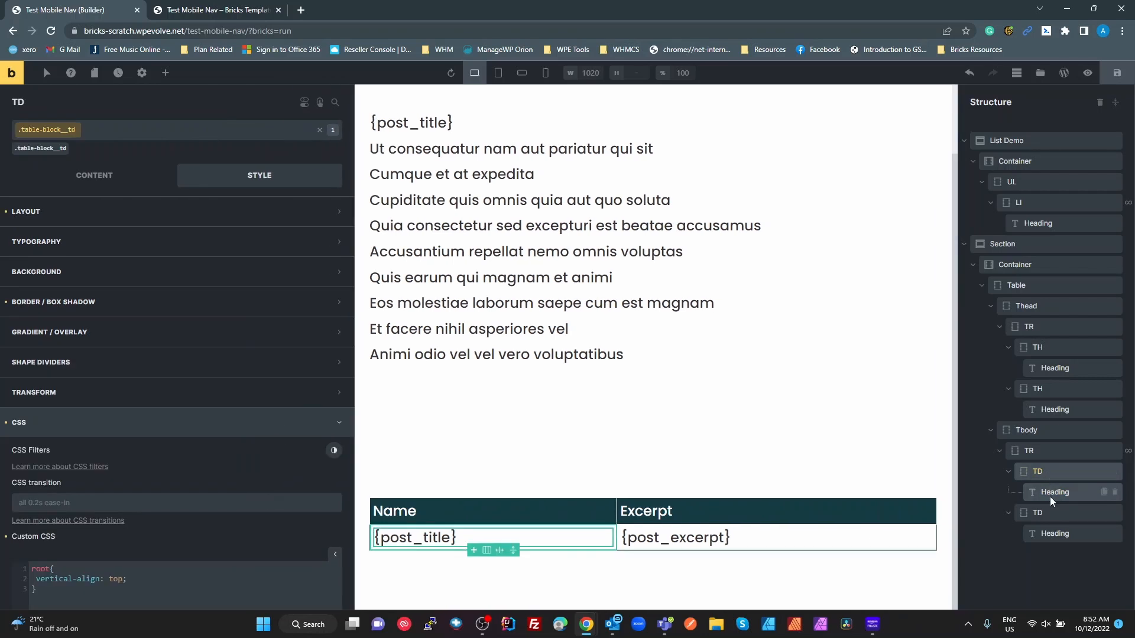
left_click(55, 242)
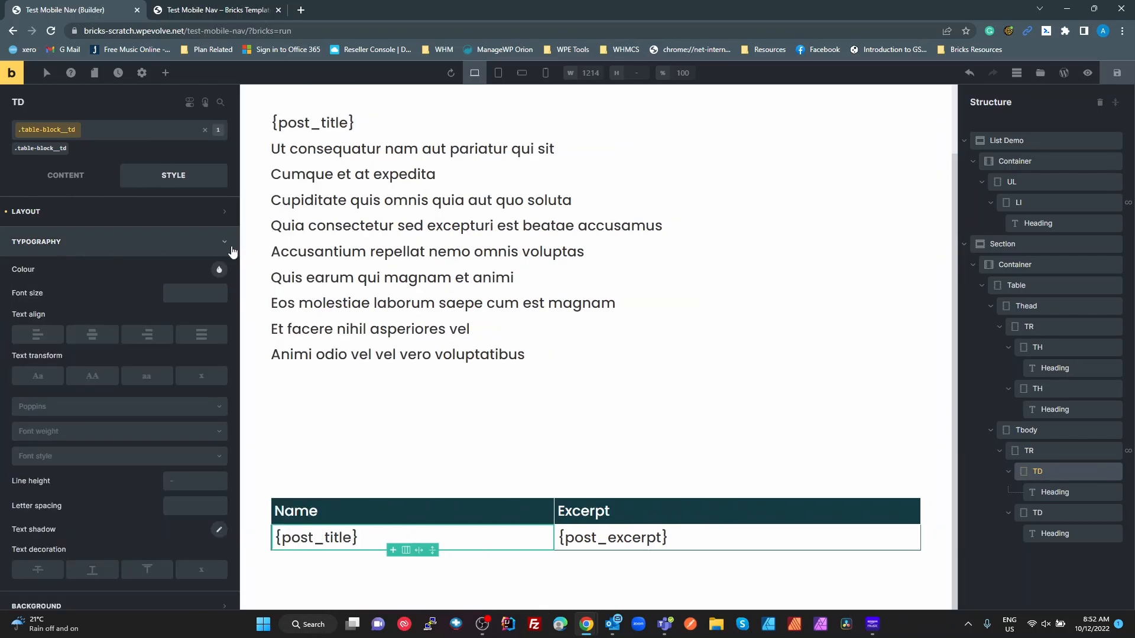
left_click(187, 294)
type("1")
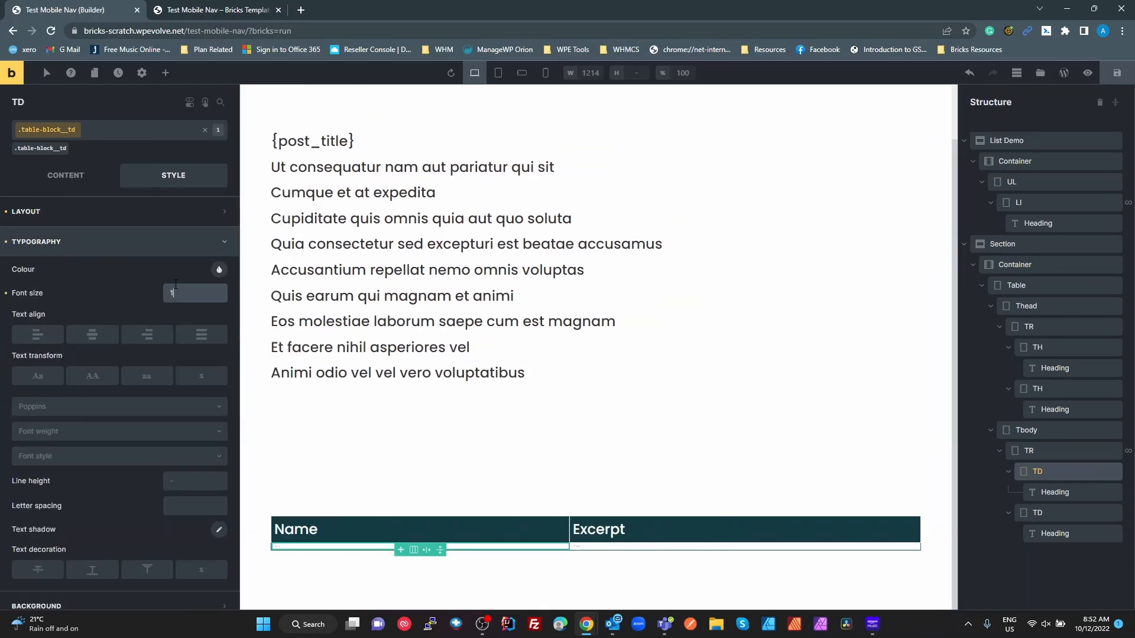
type("rem")
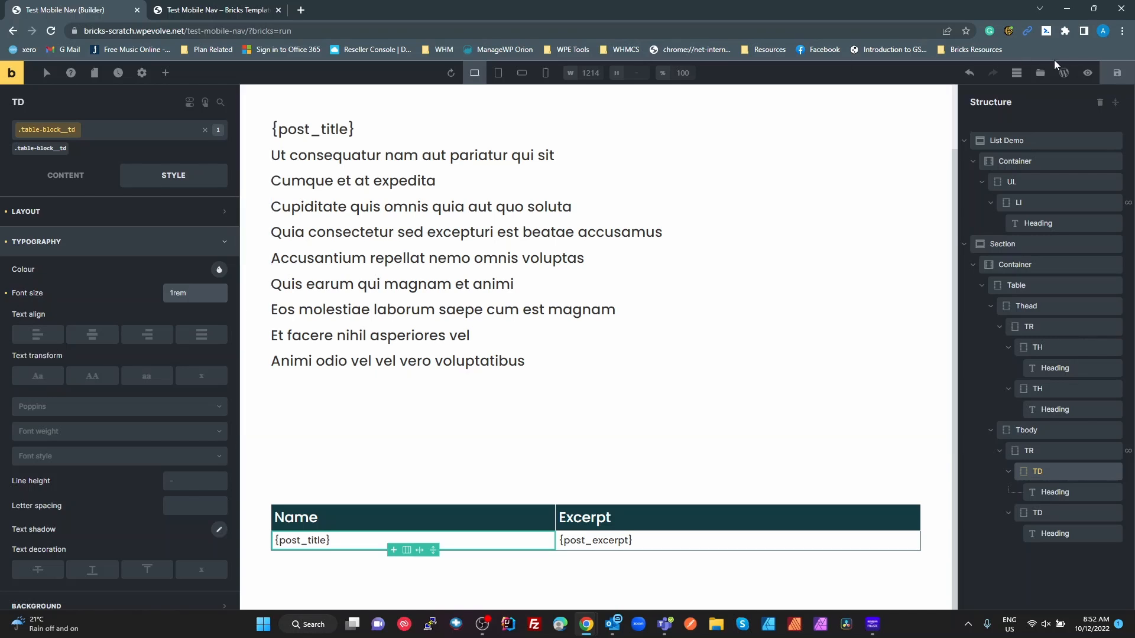
left_click(1116, 73)
- Check the 1rem cell text live, then select Thead and show its Content settings
left_click(225, 10)
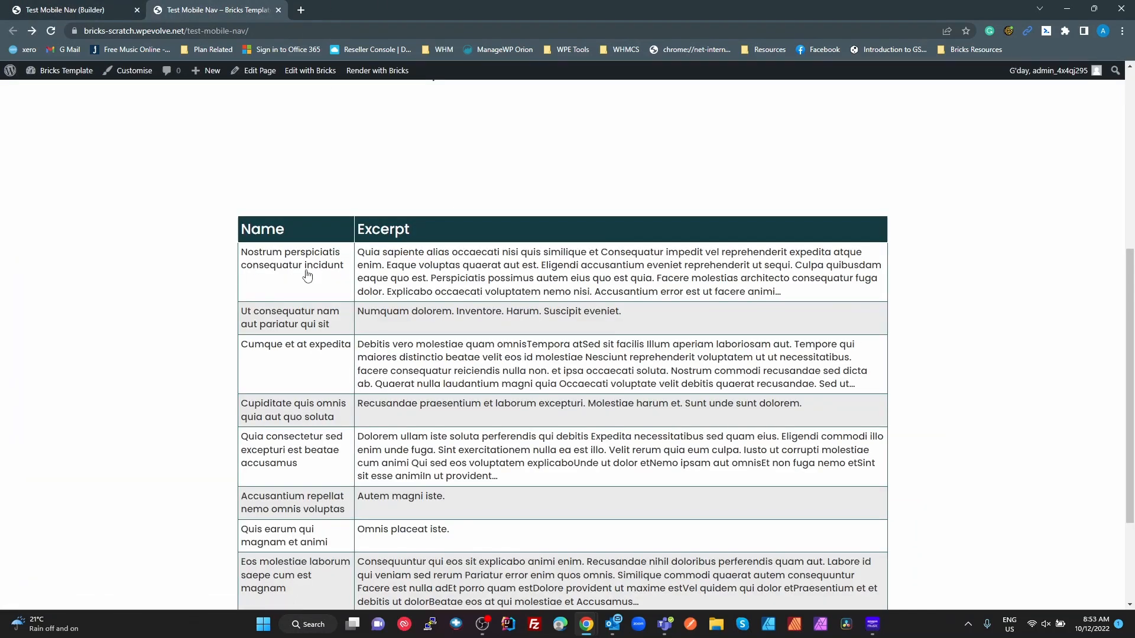
key("ctrl+1")
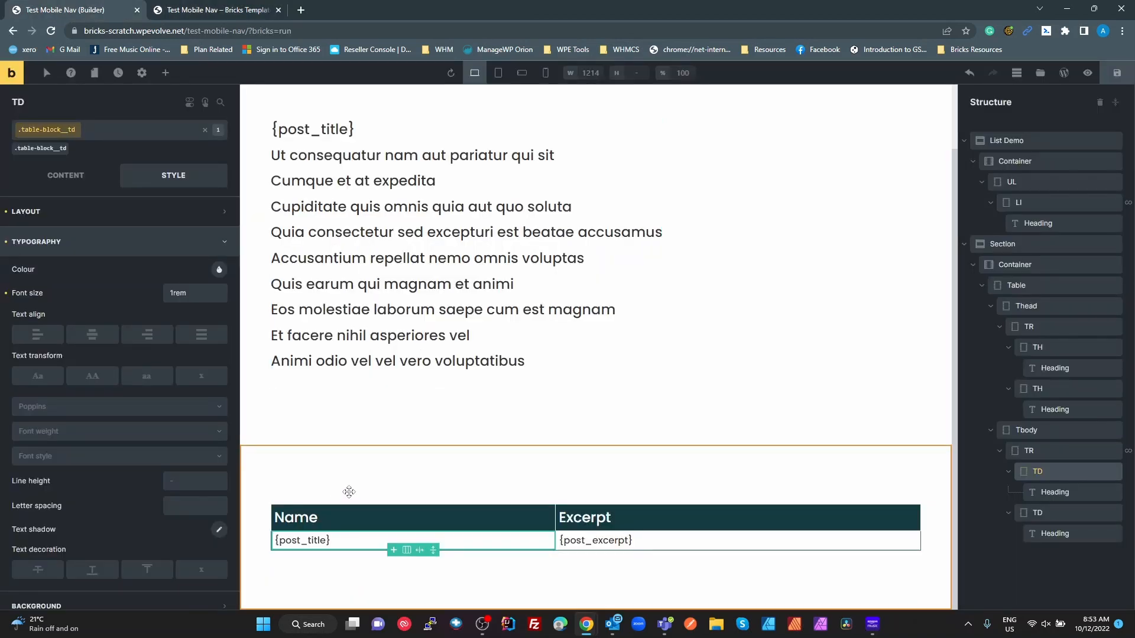
scroll(349, 491, "up", 2)
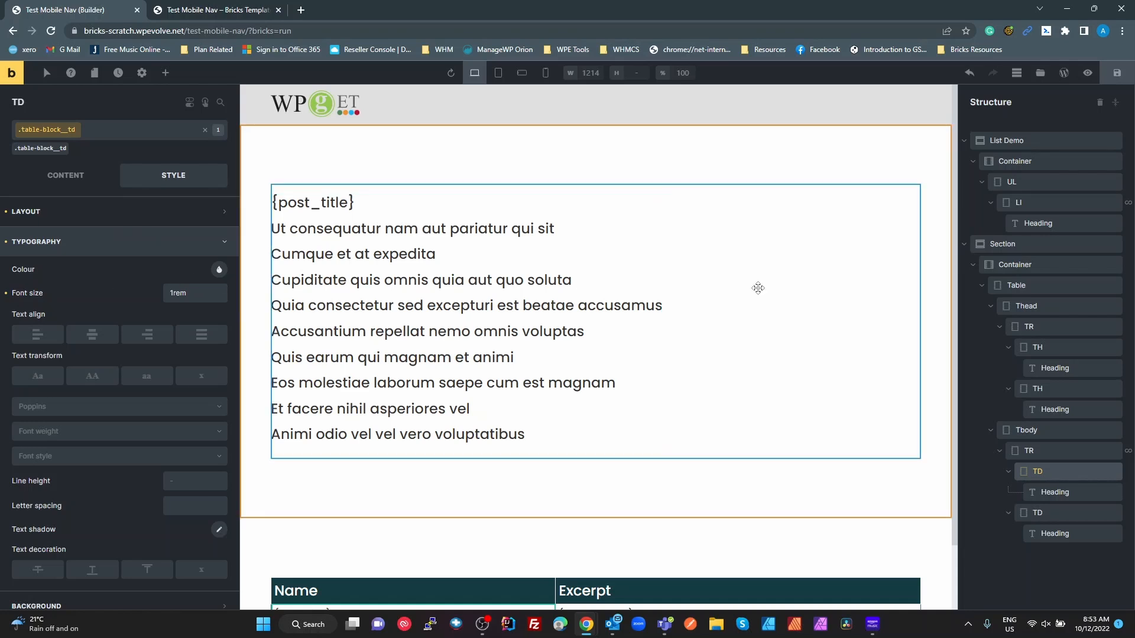
left_click(1038, 307)
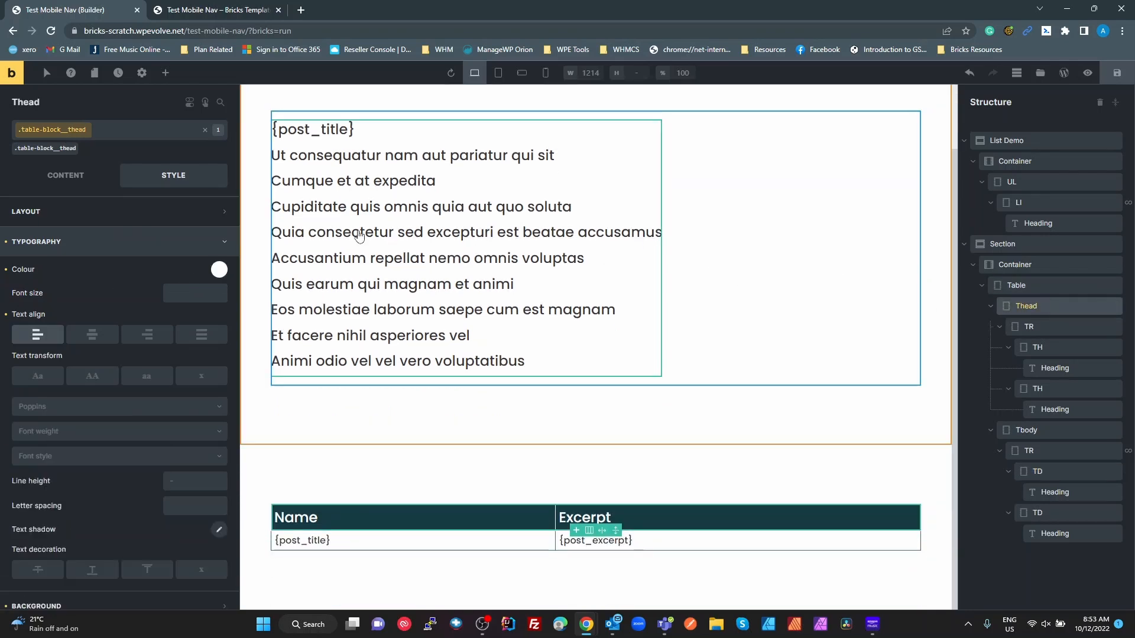
left_click(77, 175)
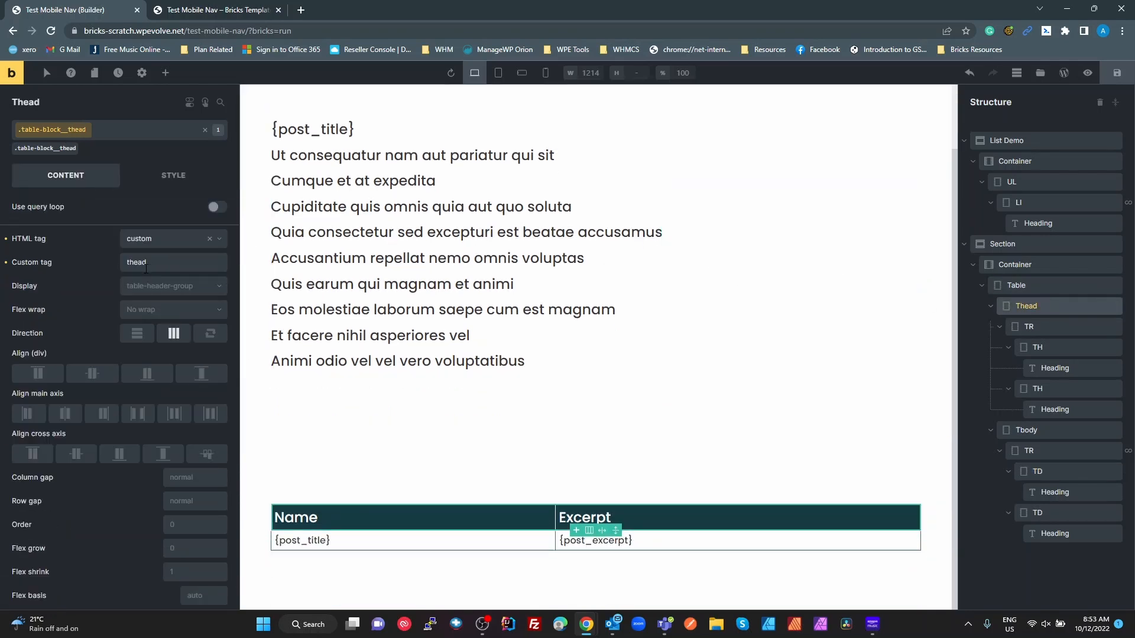